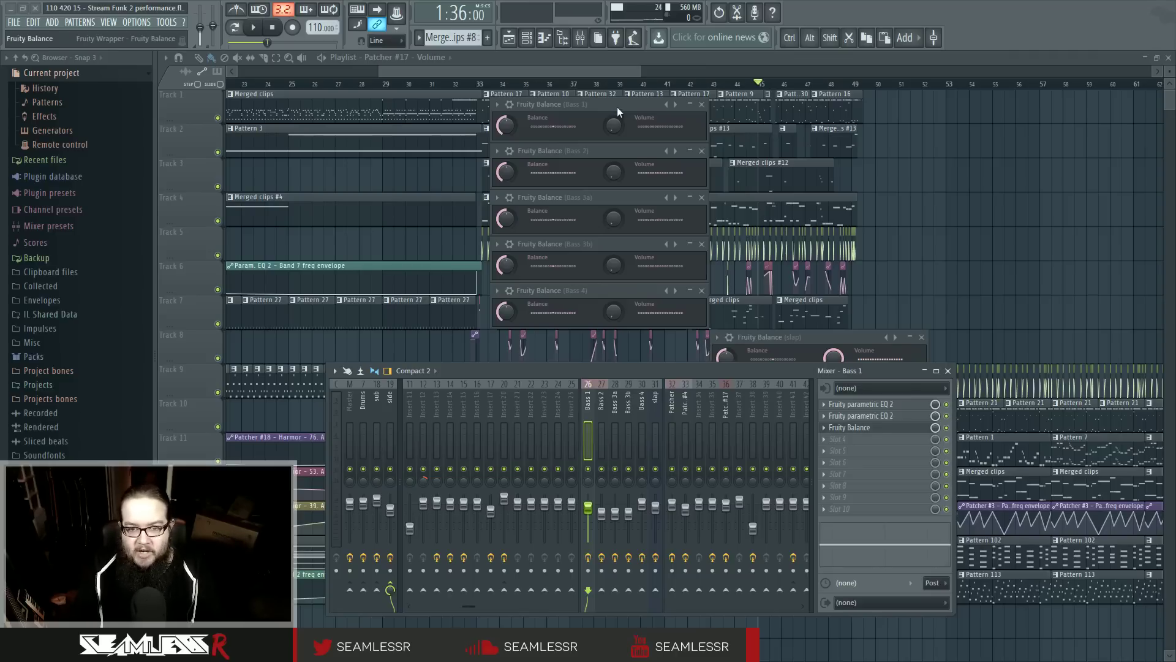
# Step: Shift the mixer and the FCB1010 MIDI editor aside, then close the FCB1010 editor
pyautogui.moveTo(642, 370); pyautogui.dragTo(614, 384)
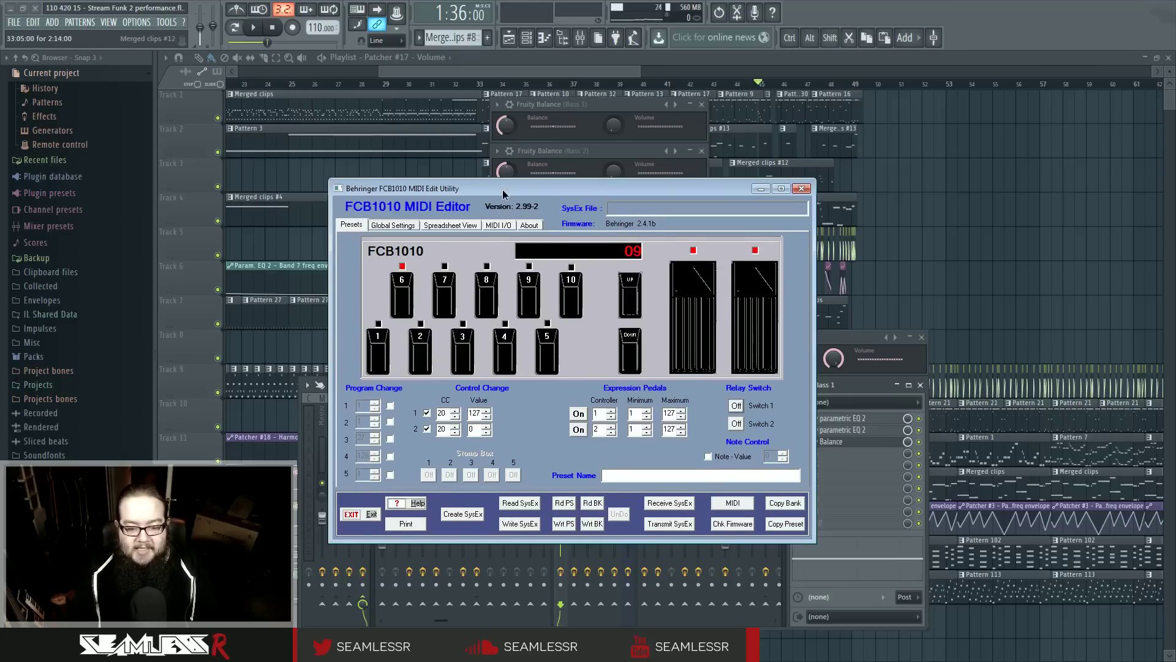
pyautogui.moveTo(501, 191); pyautogui.dragTo(516, 193)
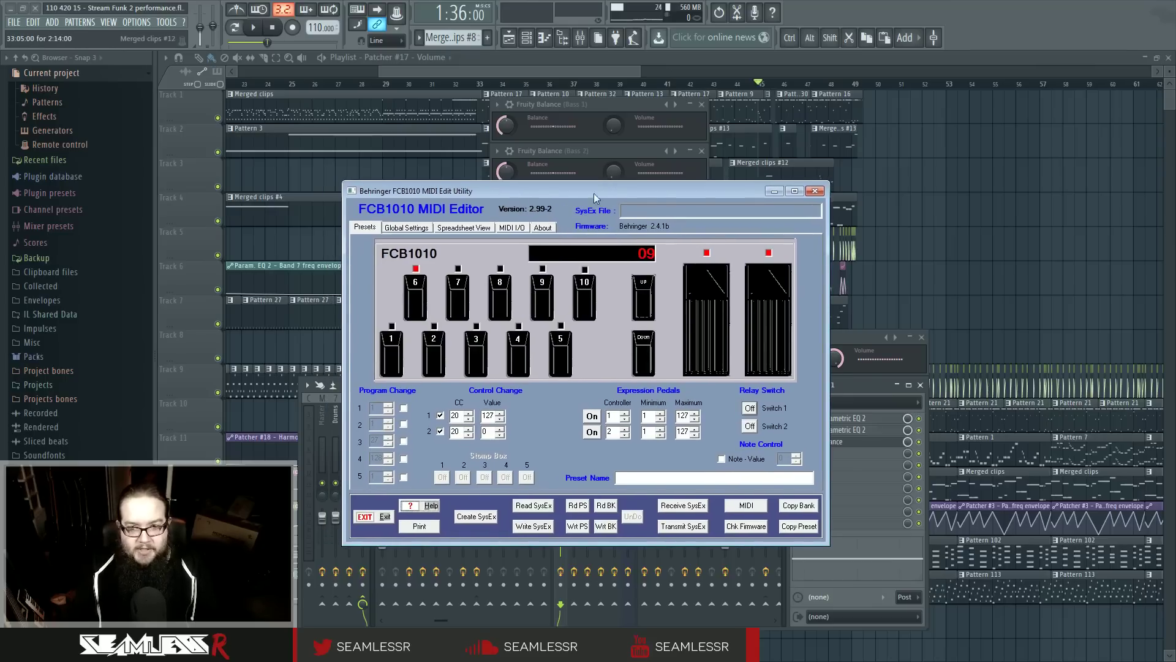
pyautogui.click(380, 517)
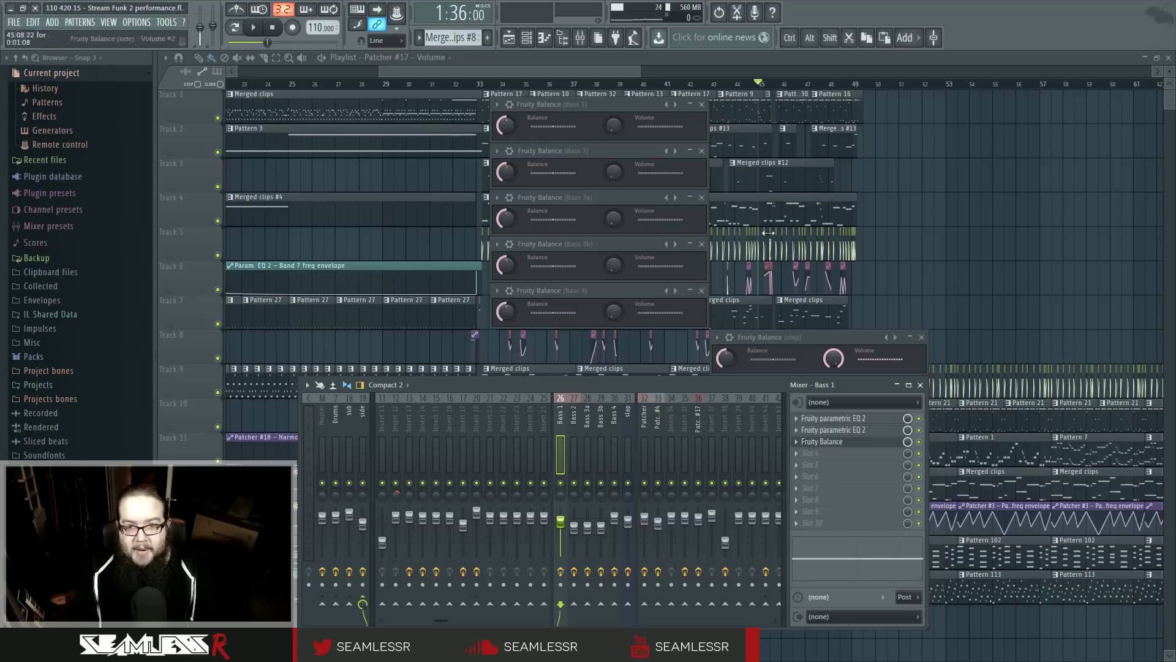
# Step: Check the bass channels in the Channel rack, then close all floating windows with F12
pyautogui.click(527, 41)
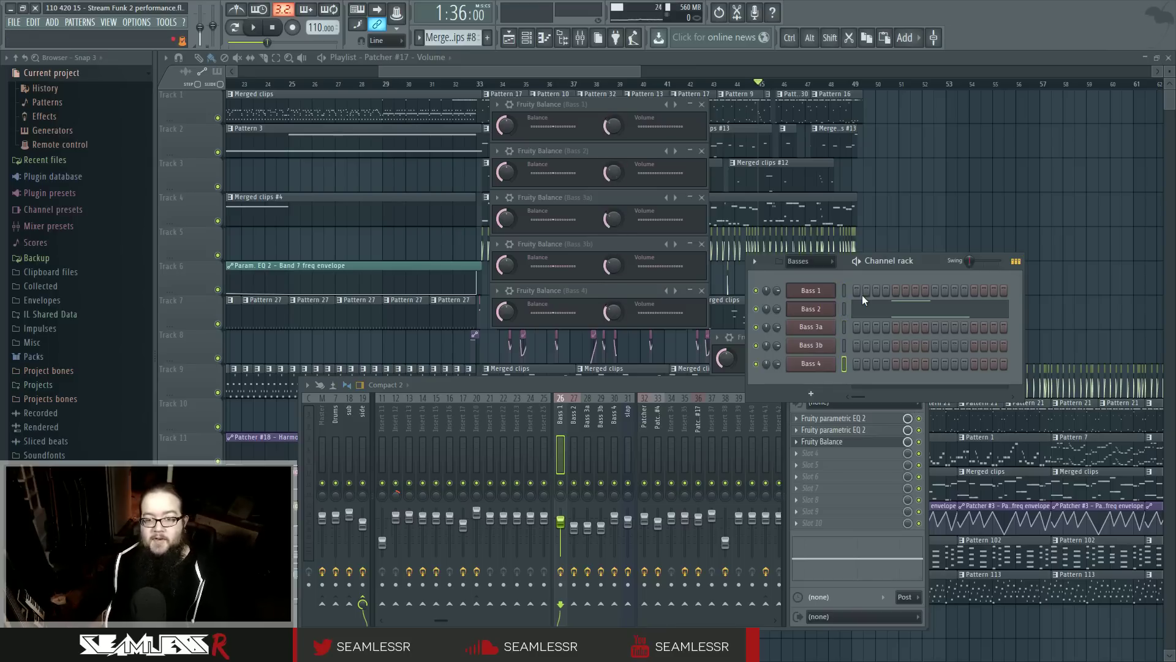
pyautogui.moveTo(913, 260); pyautogui.dragTo(1005, 121)
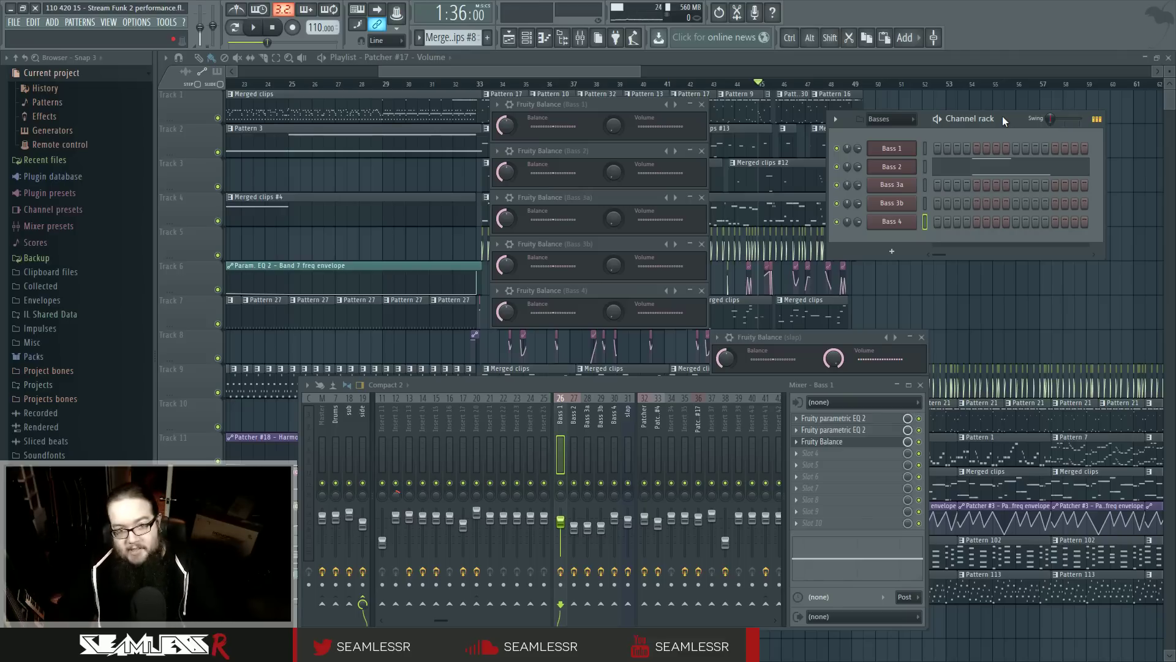
pyautogui.press('F12')
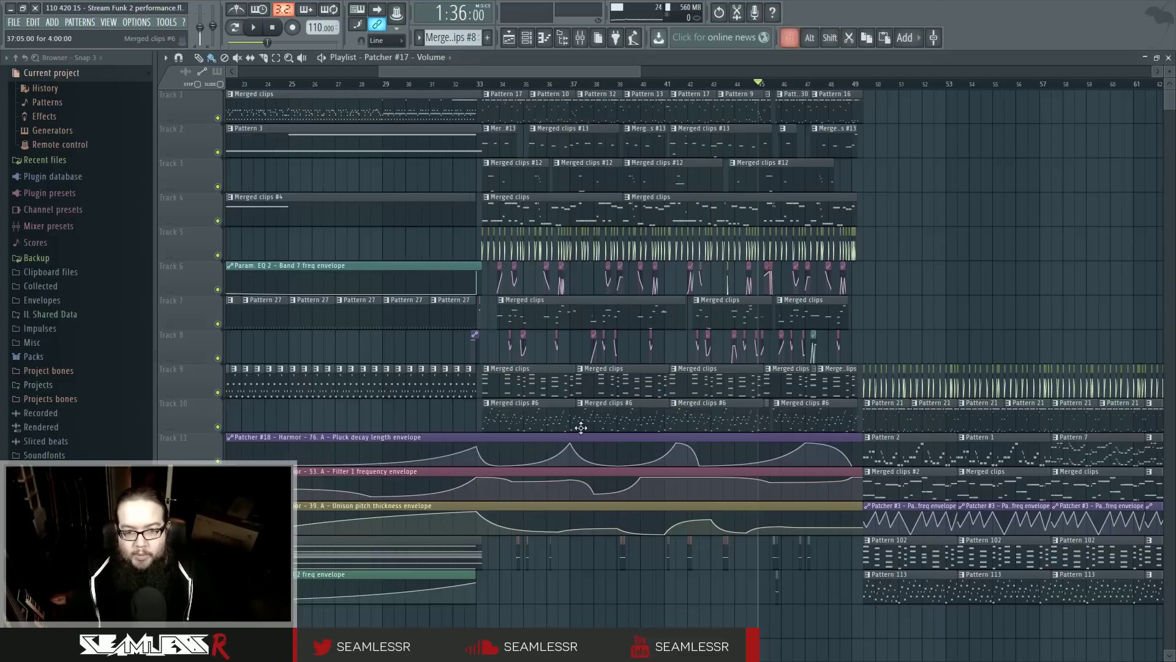
# Step: Zoom in on bars 36–39 and set playback to start just before bar 37
pyautogui.scroll(4, 564, 380)
pyautogui.scroll(2, 504, 300)
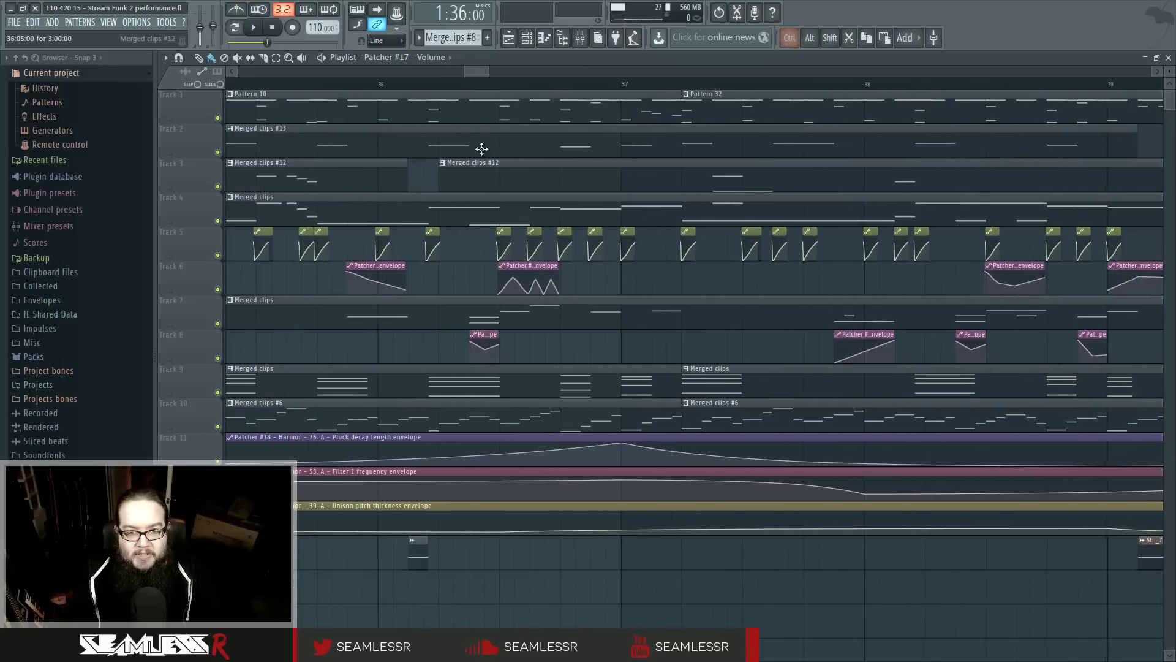
pyautogui.click(472, 87)
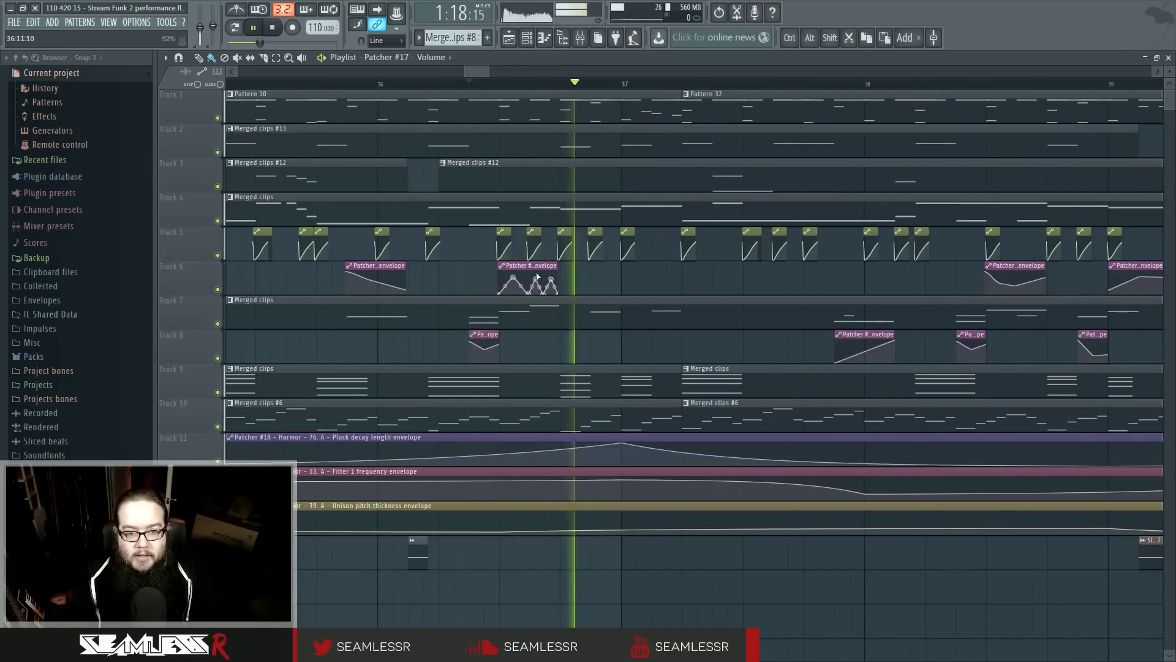
# Step: Bring up the mixer and audition the section from the bar 37 marker
pyautogui.press('space')
pyautogui.click(579, 42)
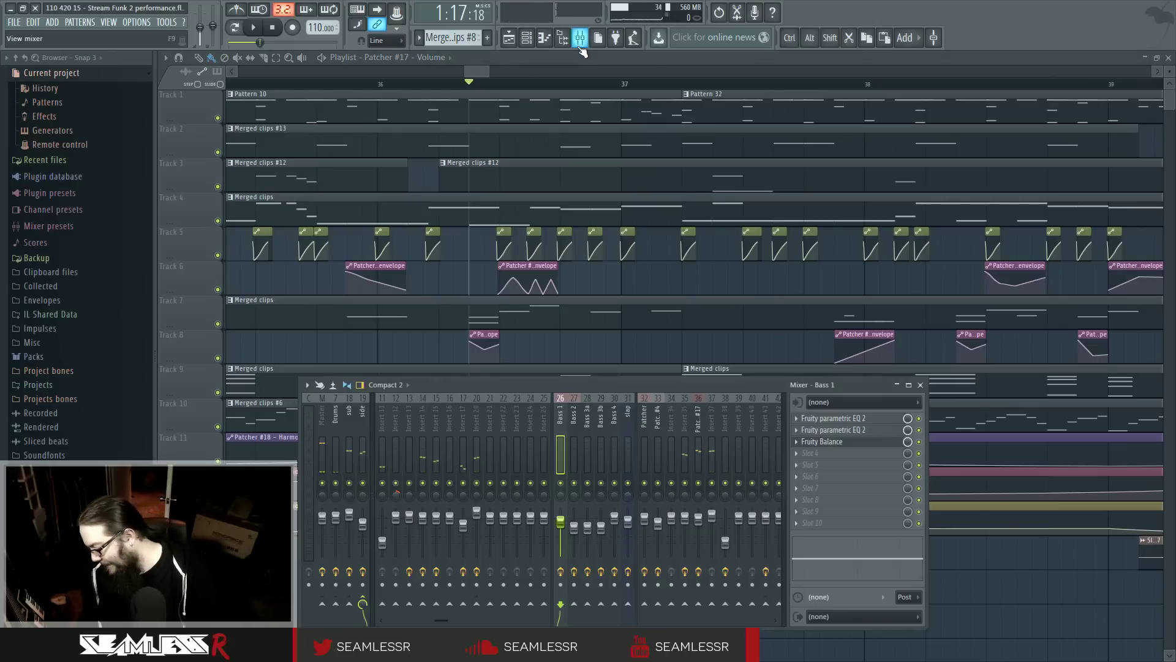
pyautogui.press('space')
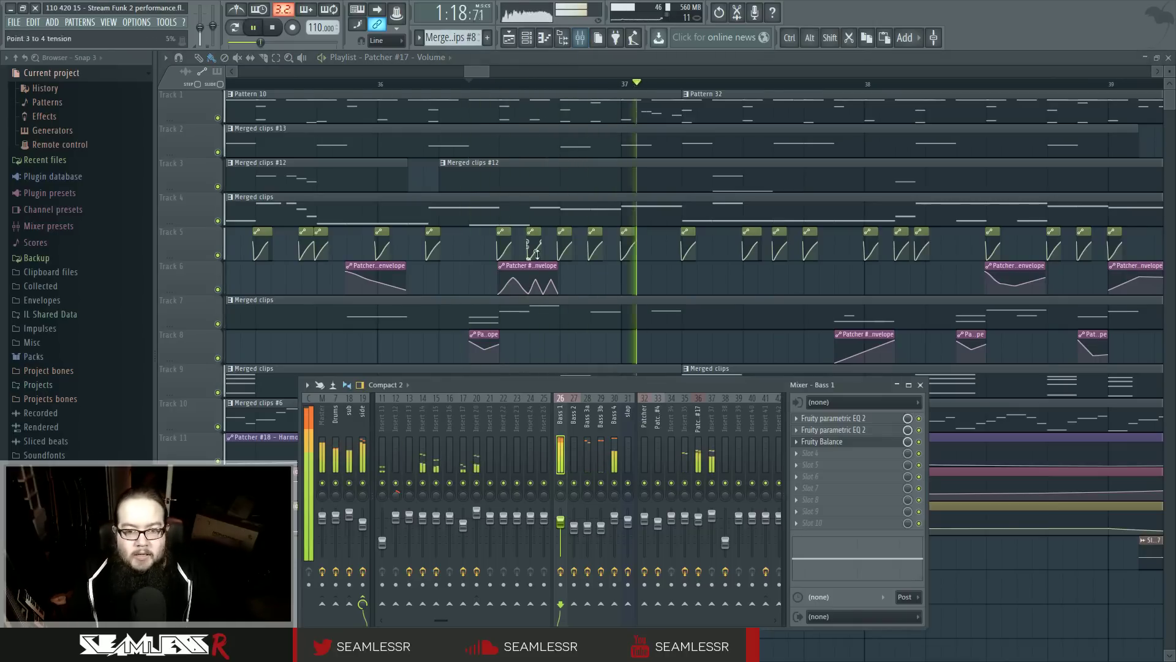
pyautogui.press('space')
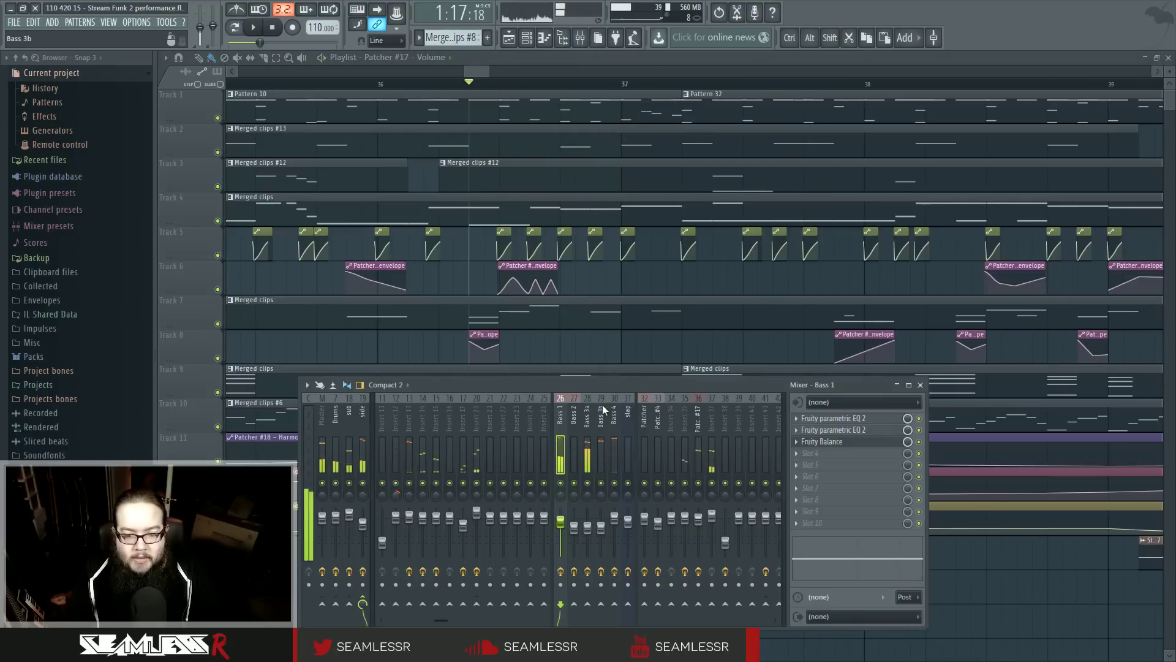
# Step: Select the bass mixer inserts from Bass 1 through slap
pyautogui.doubleClick(561, 419)
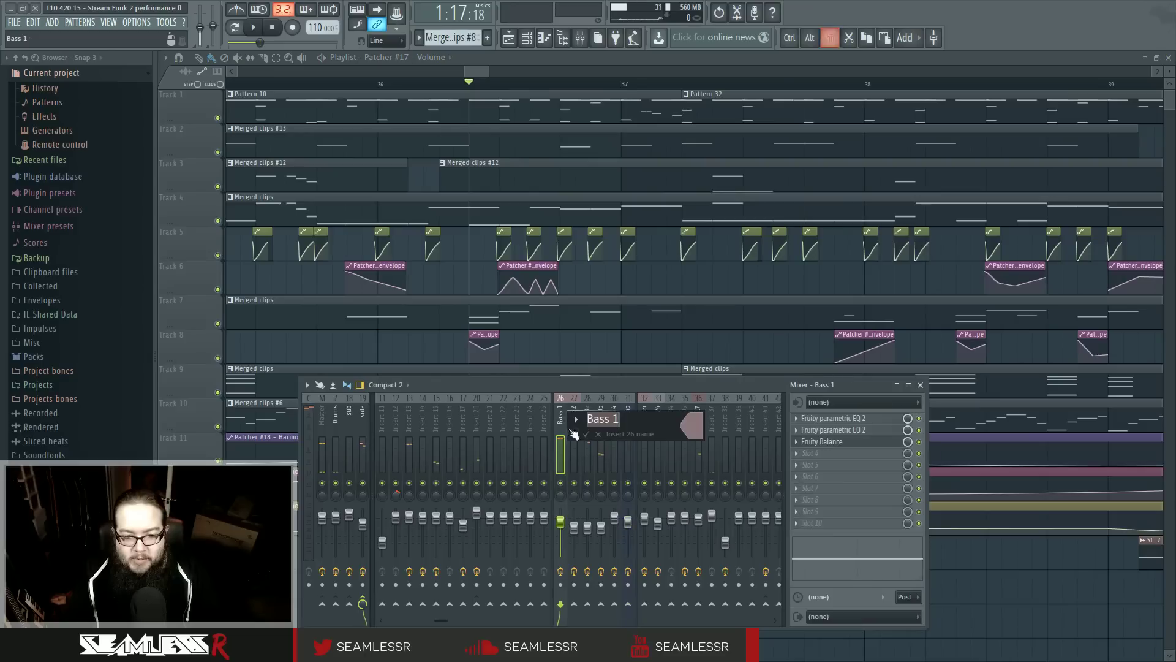
pyautogui.click(599, 434)
pyautogui.moveTo(584, 428); pyautogui.dragTo(631, 532)
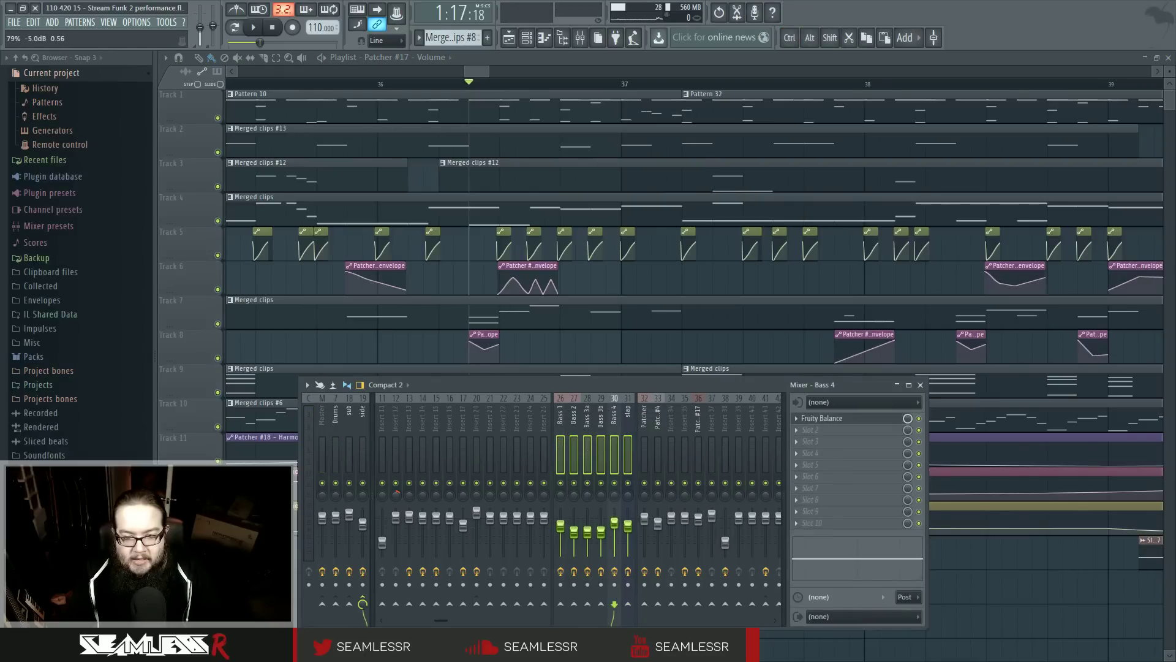
# Step: Adjust the bass fader levels, Bass 4 near -2.5 dB, while replaying the bar 37 section
pyautogui.press('F9')
pyautogui.press('space')
pyautogui.press('space')
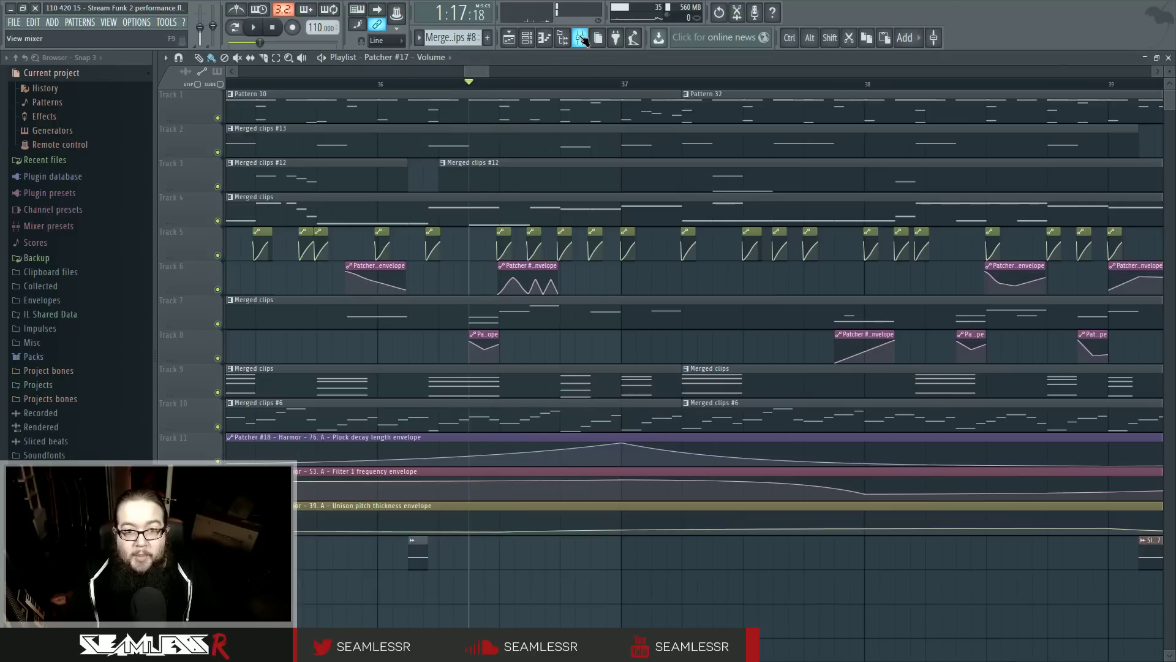
pyautogui.press('F9')
pyautogui.press('space')
pyautogui.press('space')
pyautogui.press('space')
pyautogui.press('space')
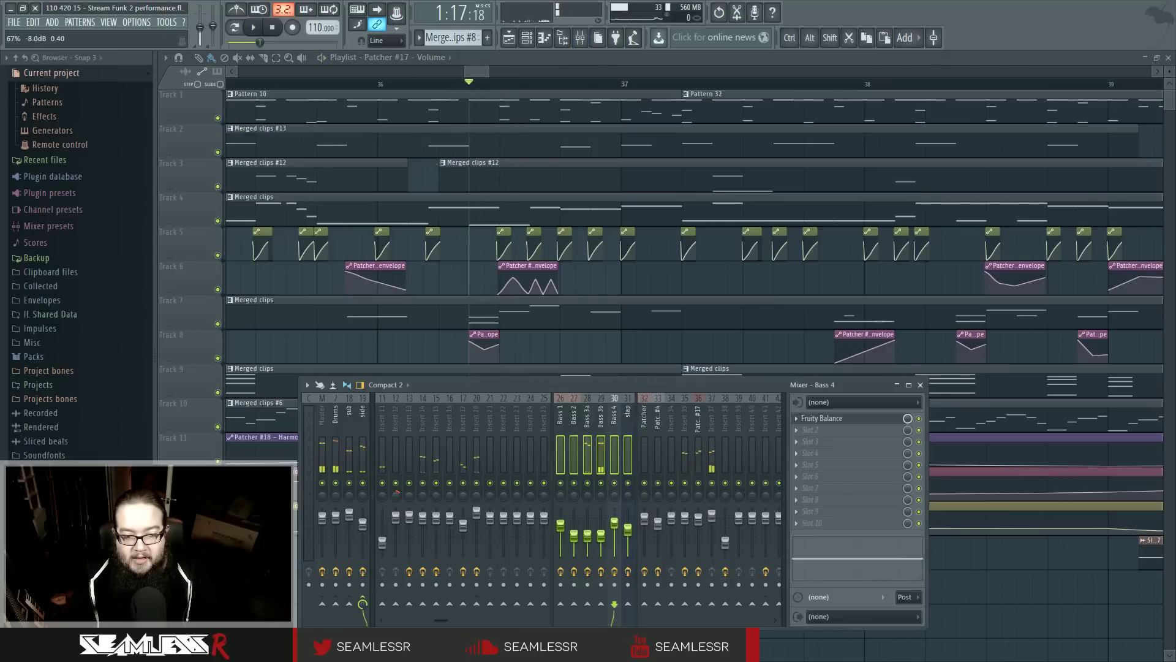
pyautogui.press('space')
pyautogui.press('space')
pyautogui.press('space')
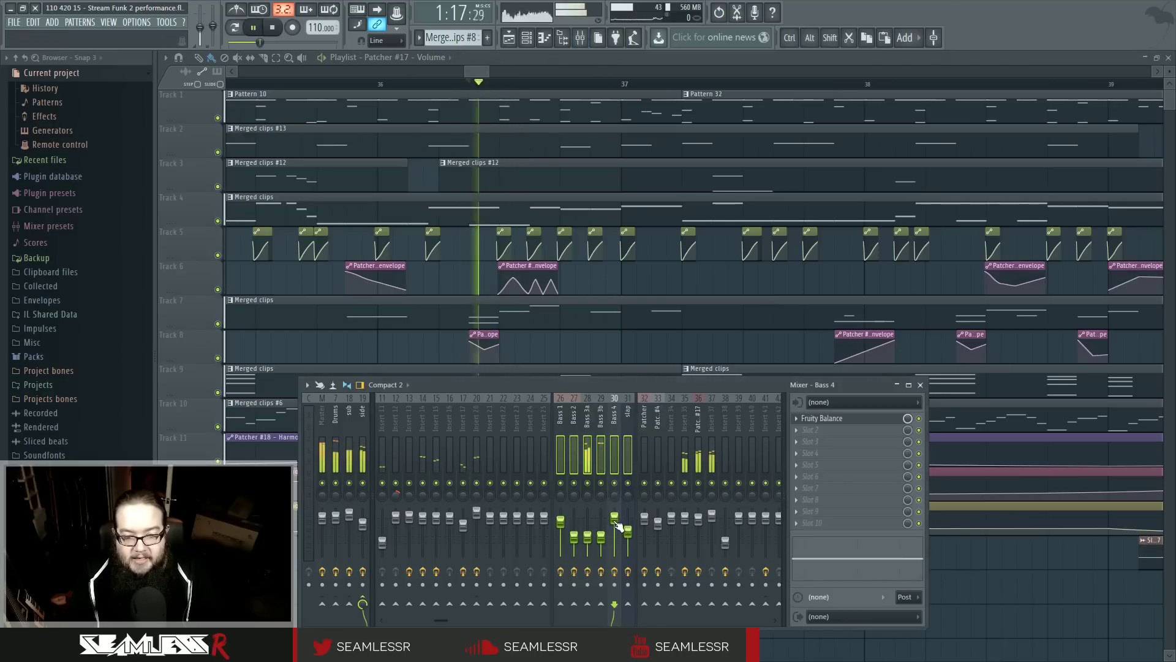
pyautogui.press('space')
pyautogui.press('space')
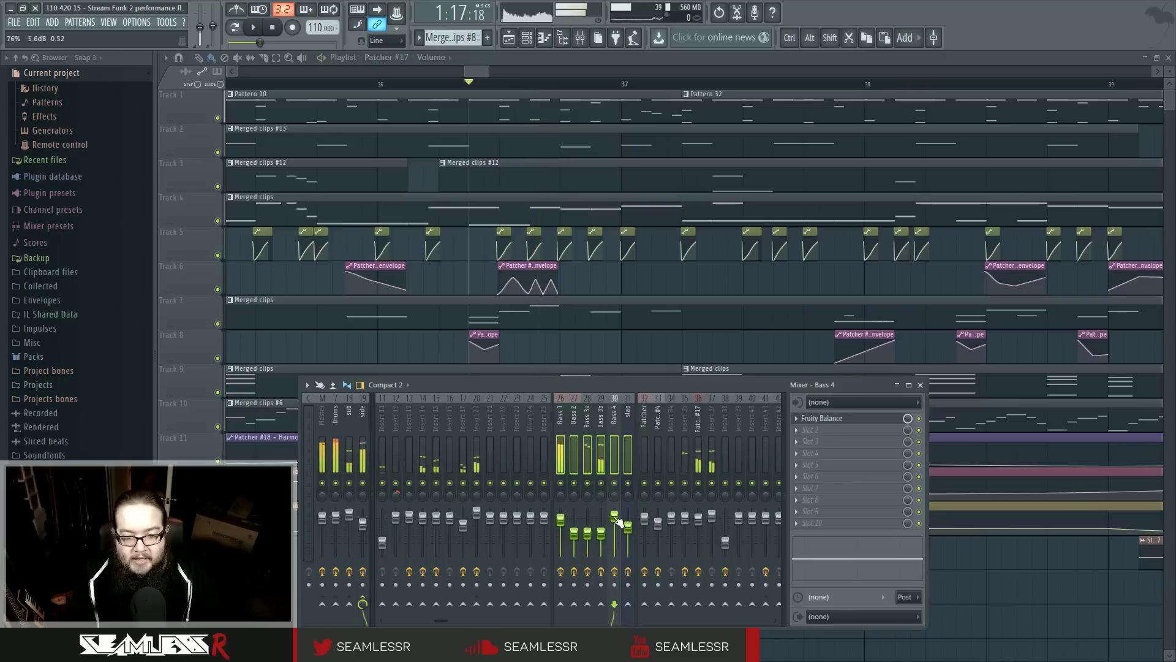
pyautogui.press('space')
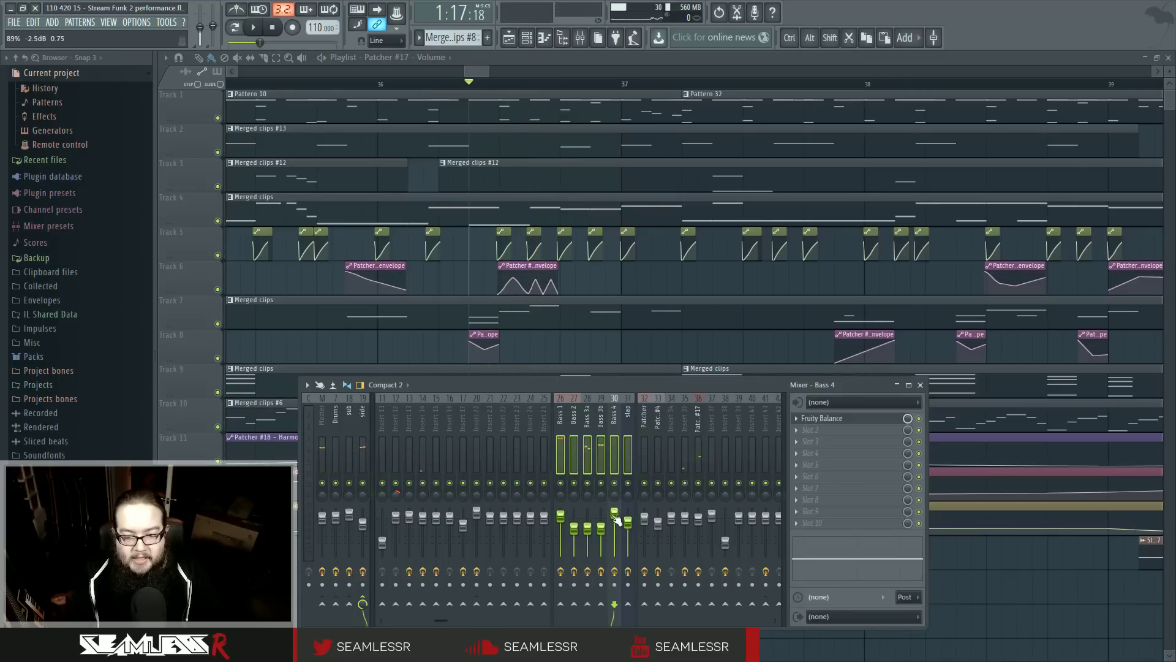
pyautogui.press('space')
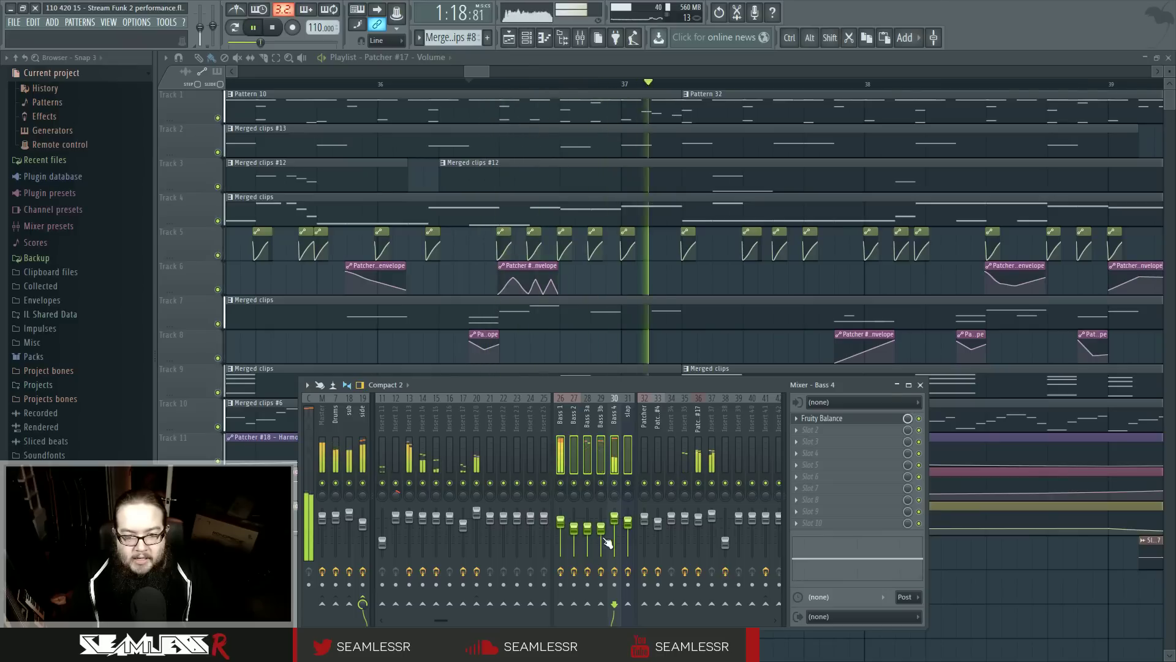
pyautogui.press('space')
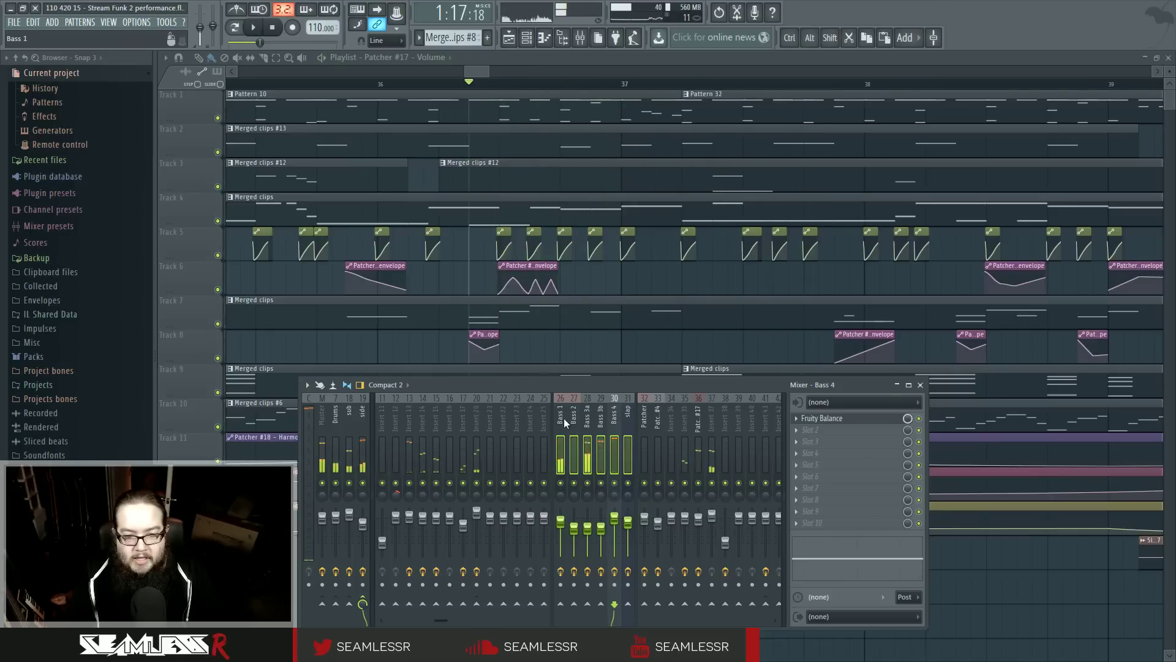
# Step: Show Bass 1's effects, two parametric EQs and Fruity Balance, and check its empty fourth slot
pyautogui.click(564, 418)
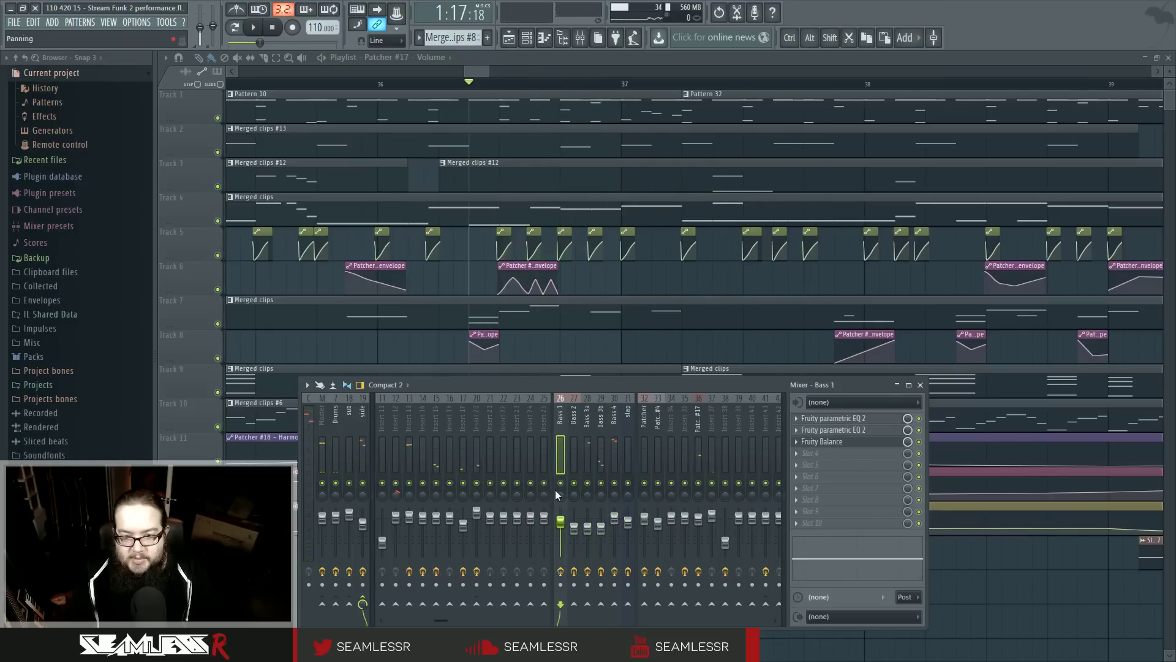
pyautogui.click(827, 461)
pyautogui.press('Escape')
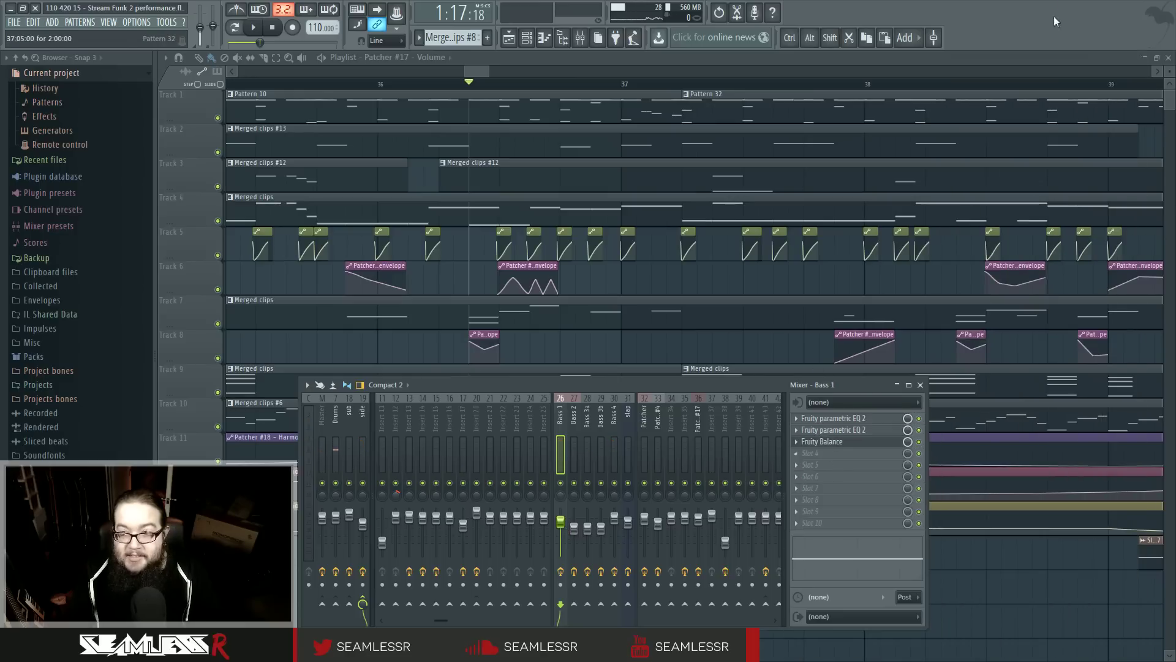
# Step: Add Fruity Balance to Bass 1's fourth effect slot and move its window lower
pyautogui.hotkey('alt', 'p')
pyautogui.moveTo(1075, 171); pyautogui.dragTo(818, 457)
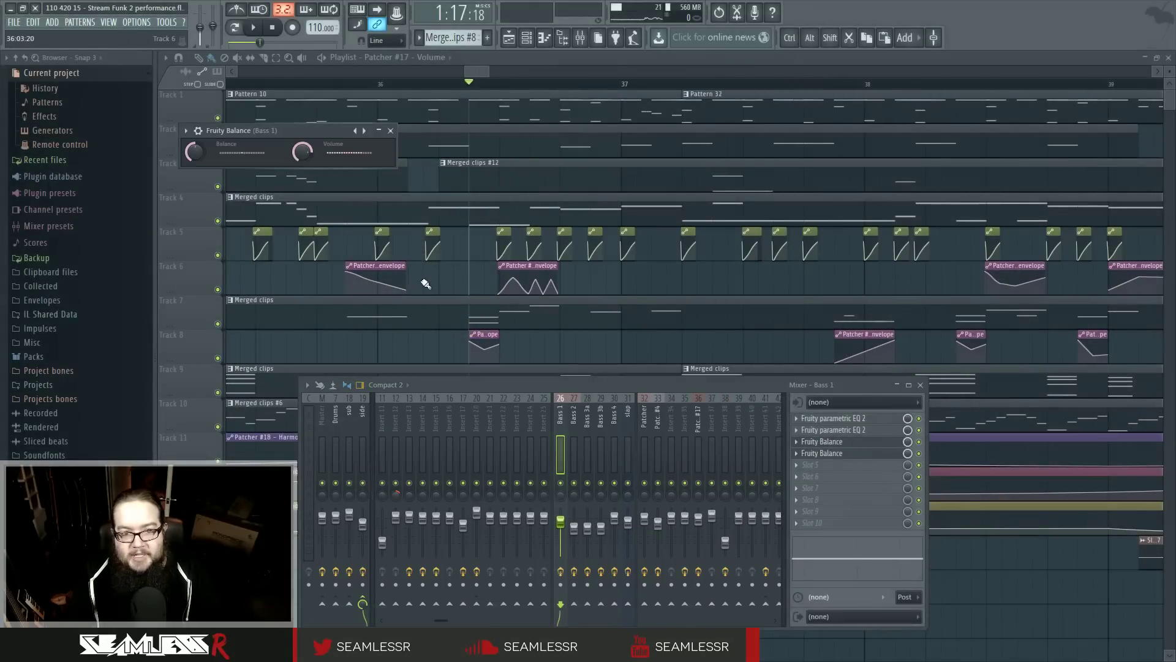
pyautogui.moveTo(337, 130); pyautogui.dragTo(411, 213)
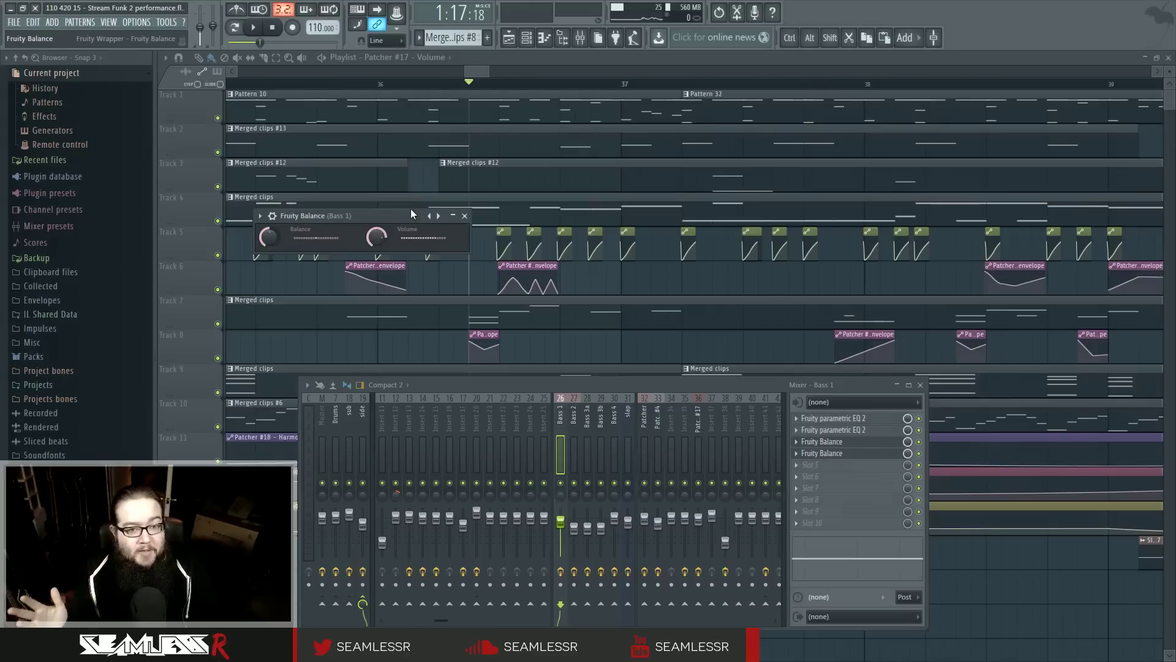
pyautogui.moveTo(410, 211); pyautogui.dragTo(412, 256)
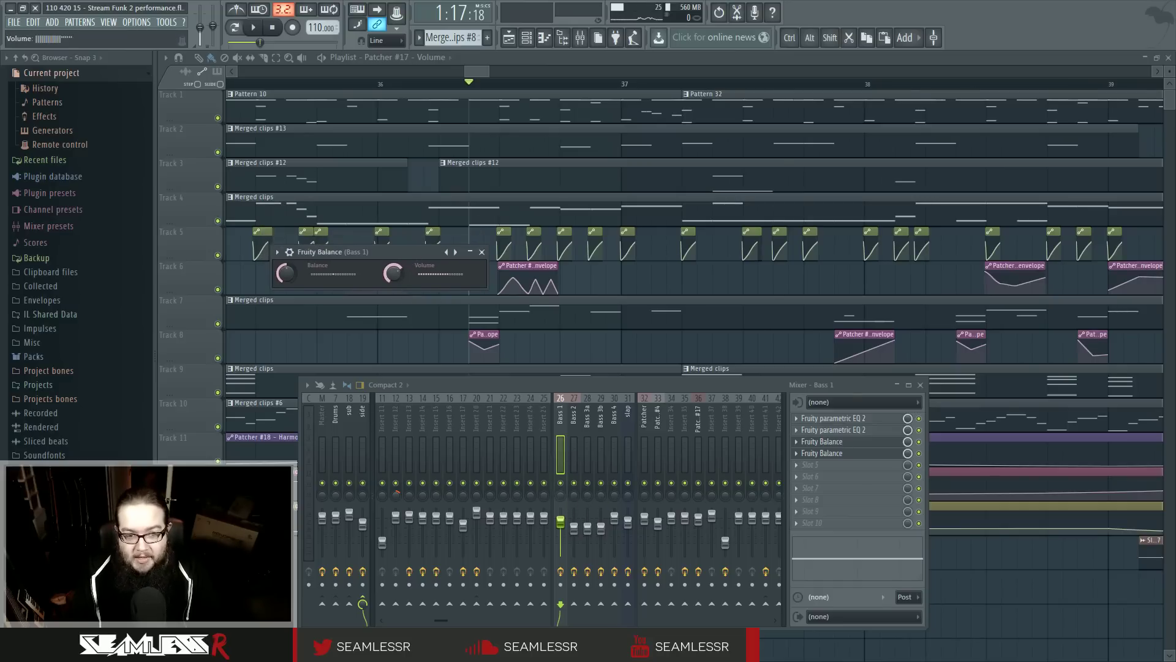
# Step: Play the section to hear the added Fruity Balance, then return to the Playlist
pyautogui.press('space')
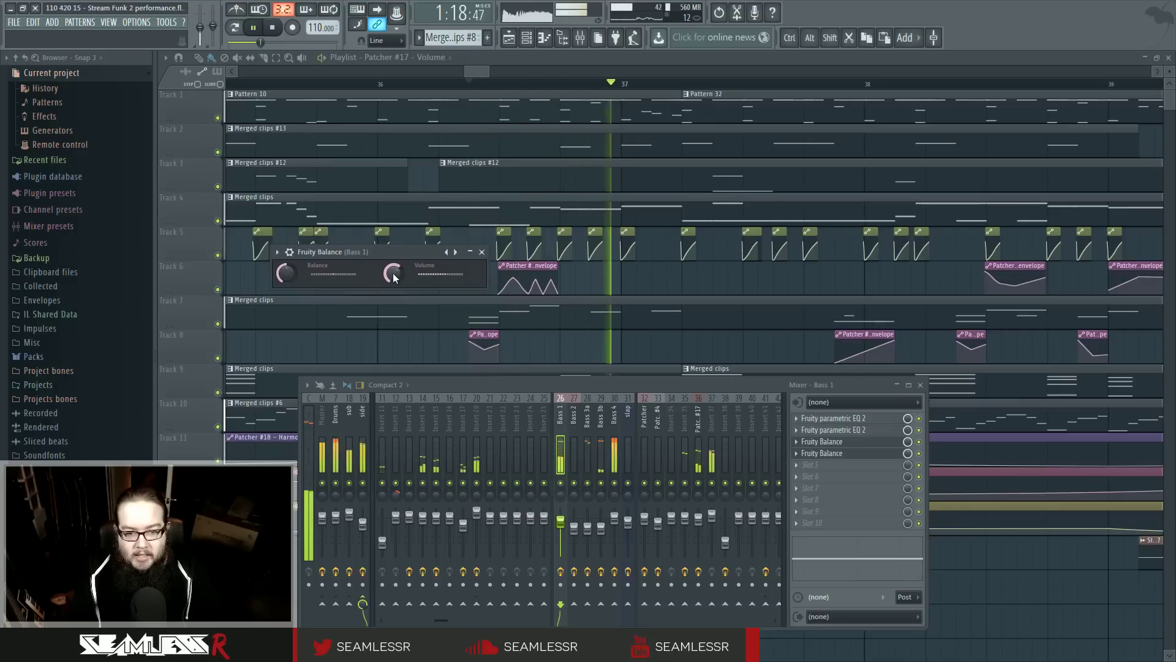
pyautogui.press('space')
pyautogui.click(578, 297)
# Step: Move the playback start to bar 33 and reopen the mixer
pyautogui.scroll(-3, 701, 386)
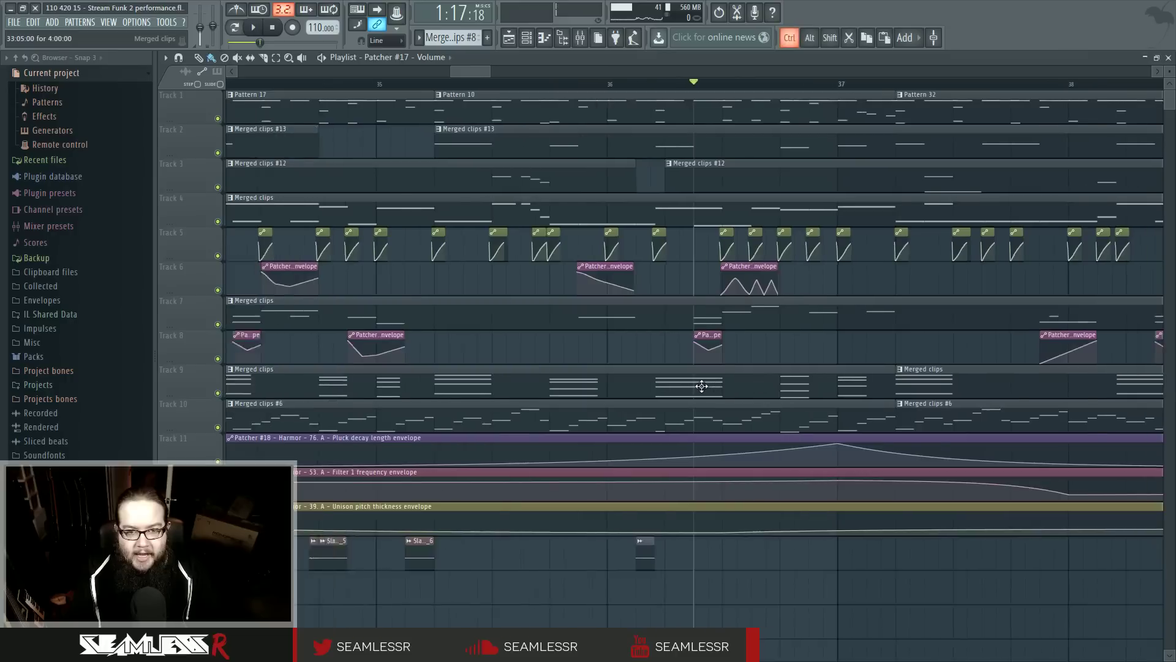
pyautogui.click(291, 84)
pyautogui.click(580, 37)
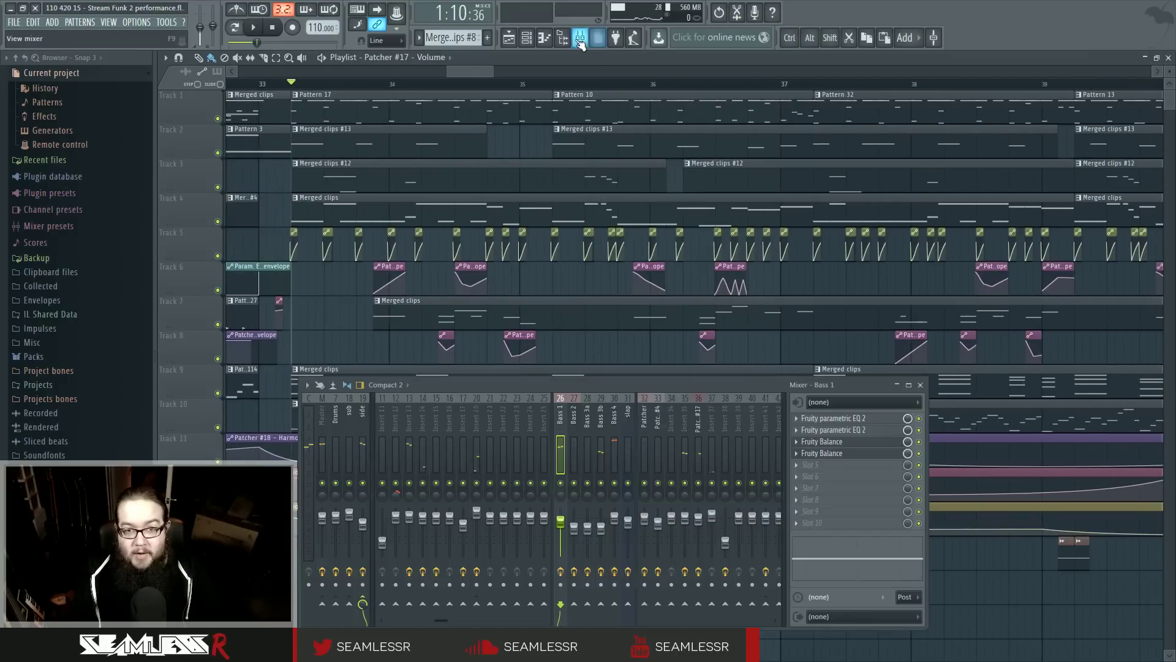
# Step: Preview from bar 33 with Bass 1's Fruity Balance shown, then open Bass 4's slot 2 effect menu
pyautogui.click(858, 454)
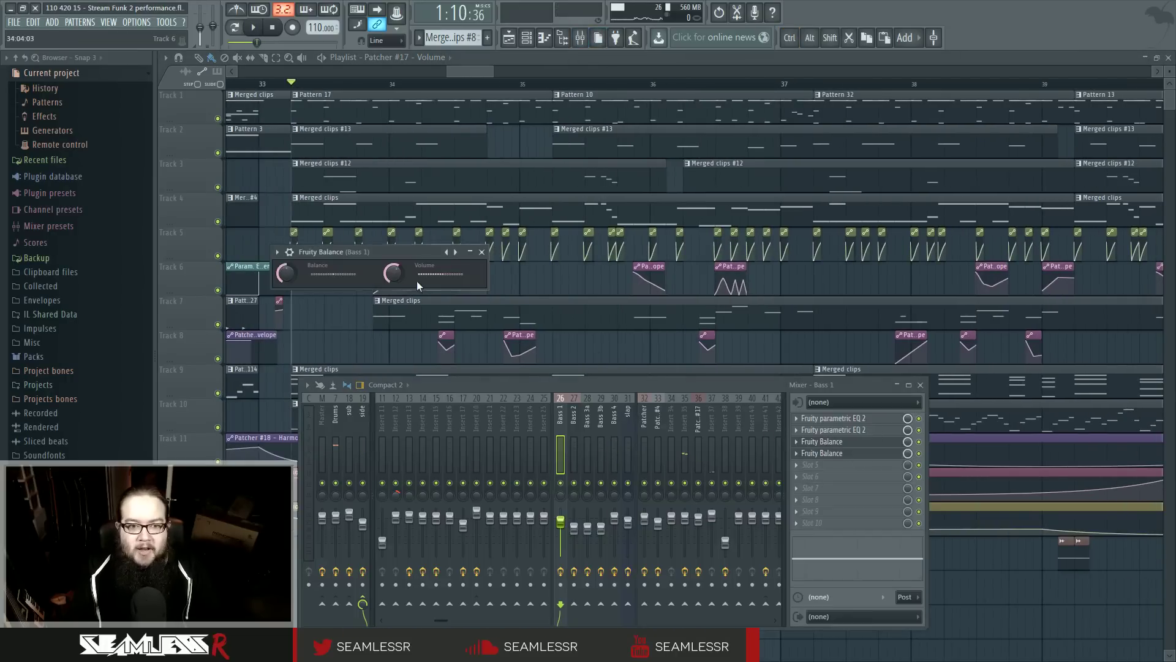
pyautogui.press('space')
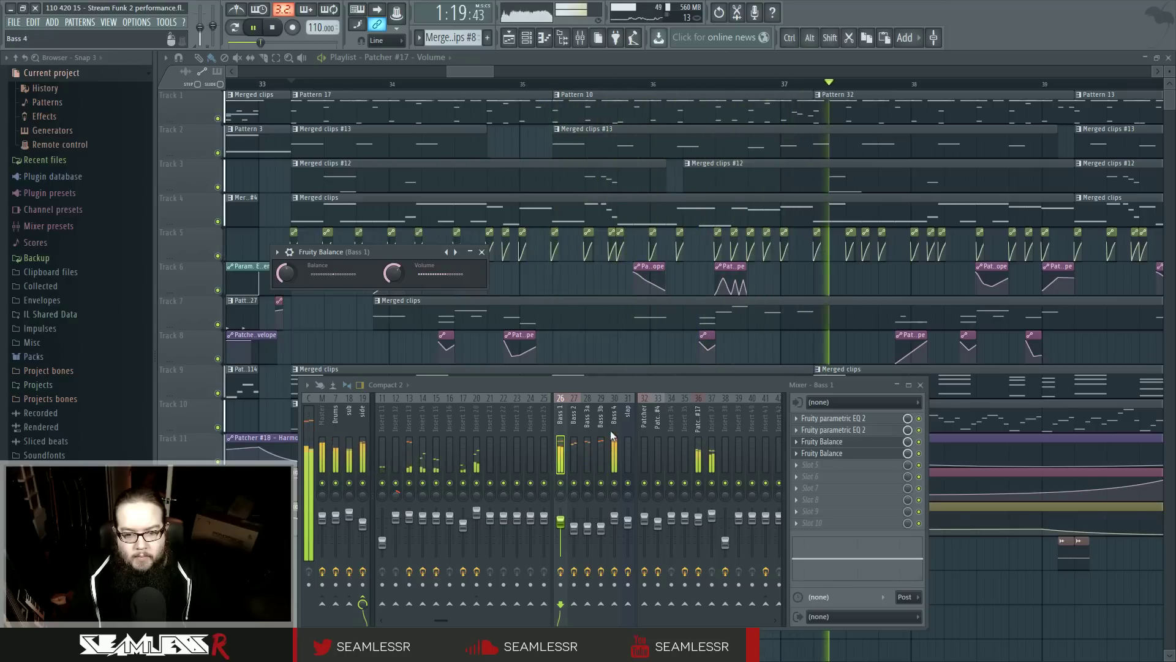
pyautogui.press('space')
pyautogui.click(608, 416)
pyautogui.click(800, 434)
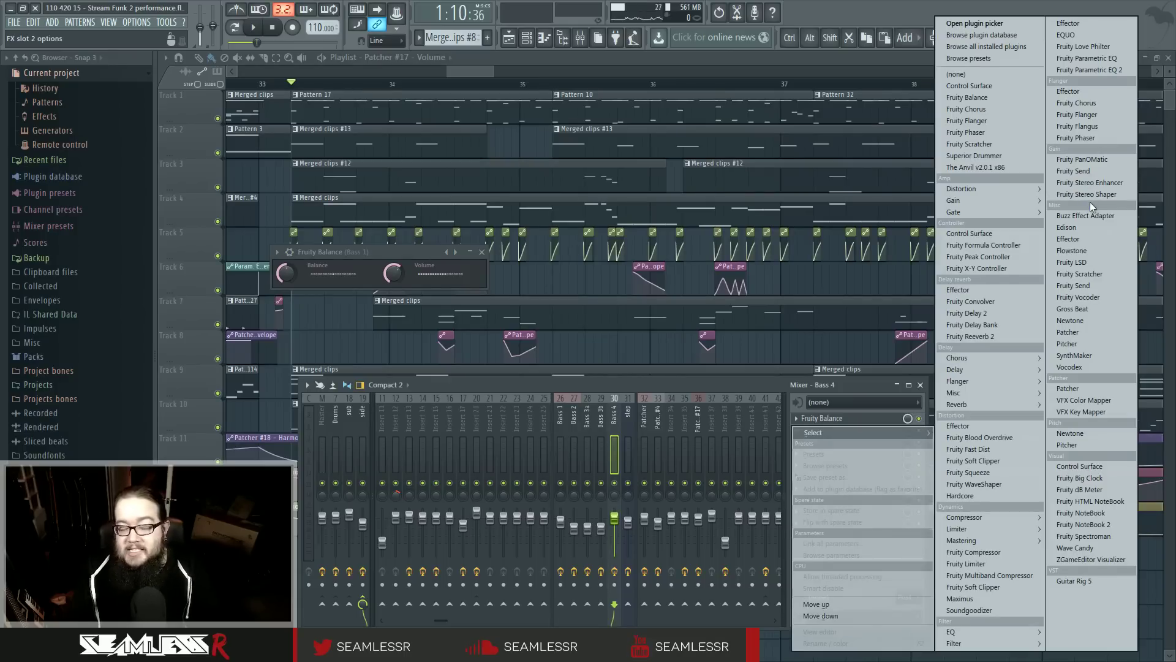
# Step: Add Fruity Balance to the Bass 4 track's second effect slot and show its settings
pyautogui.click(968, 23)
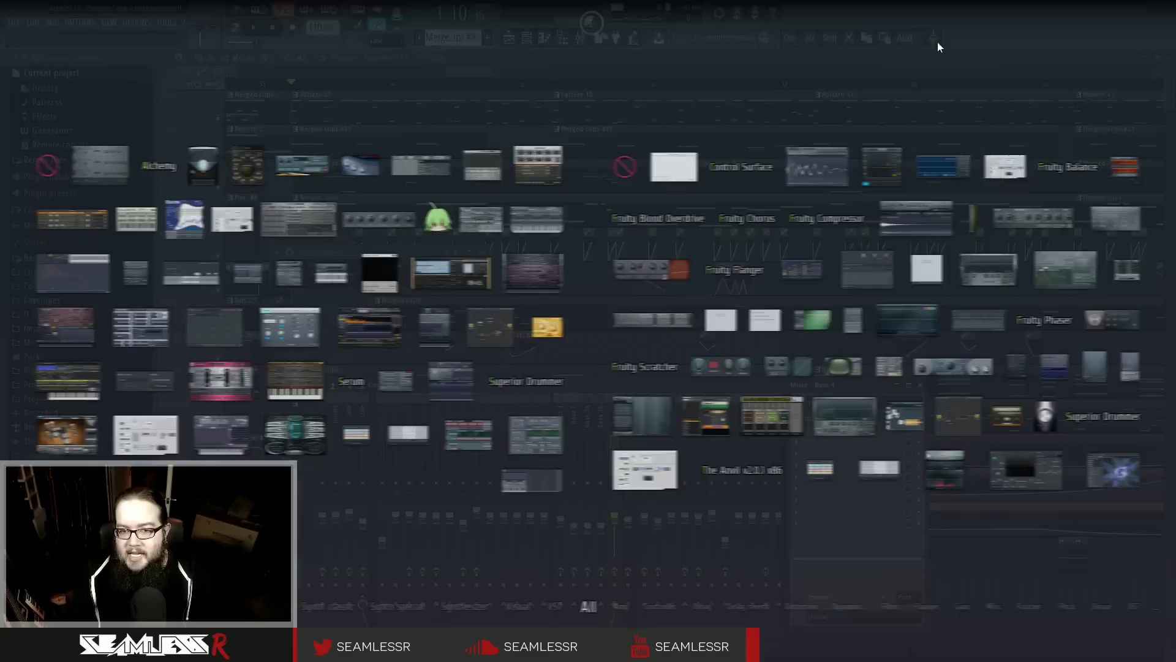
pyautogui.click(1051, 236)
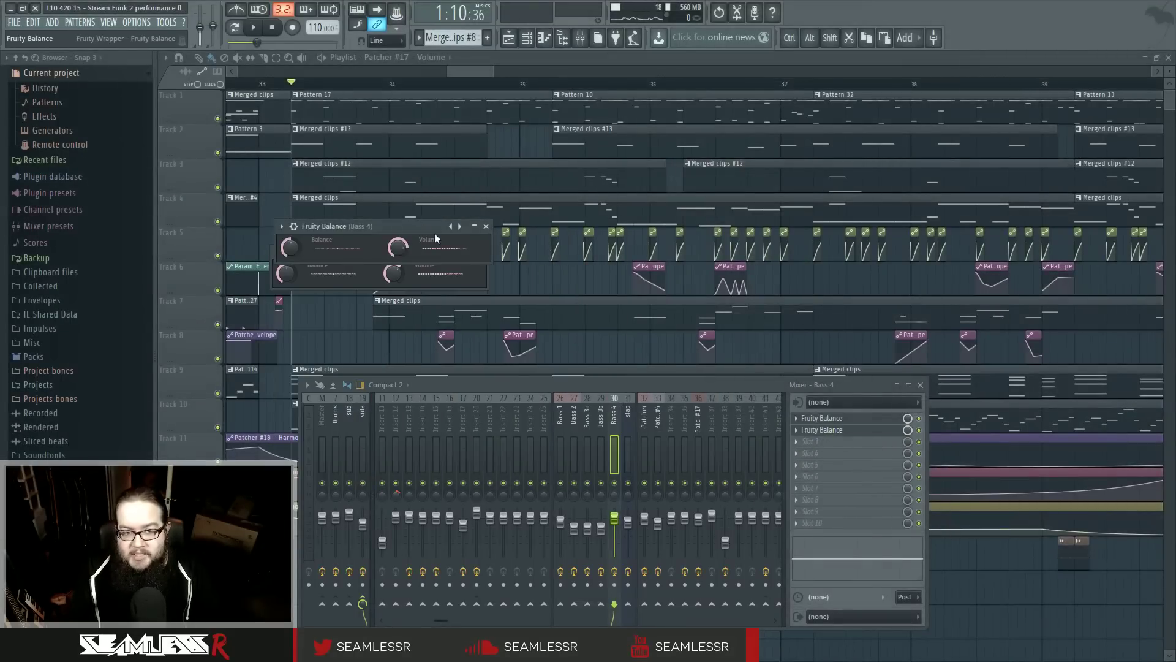
pyautogui.click(825, 430)
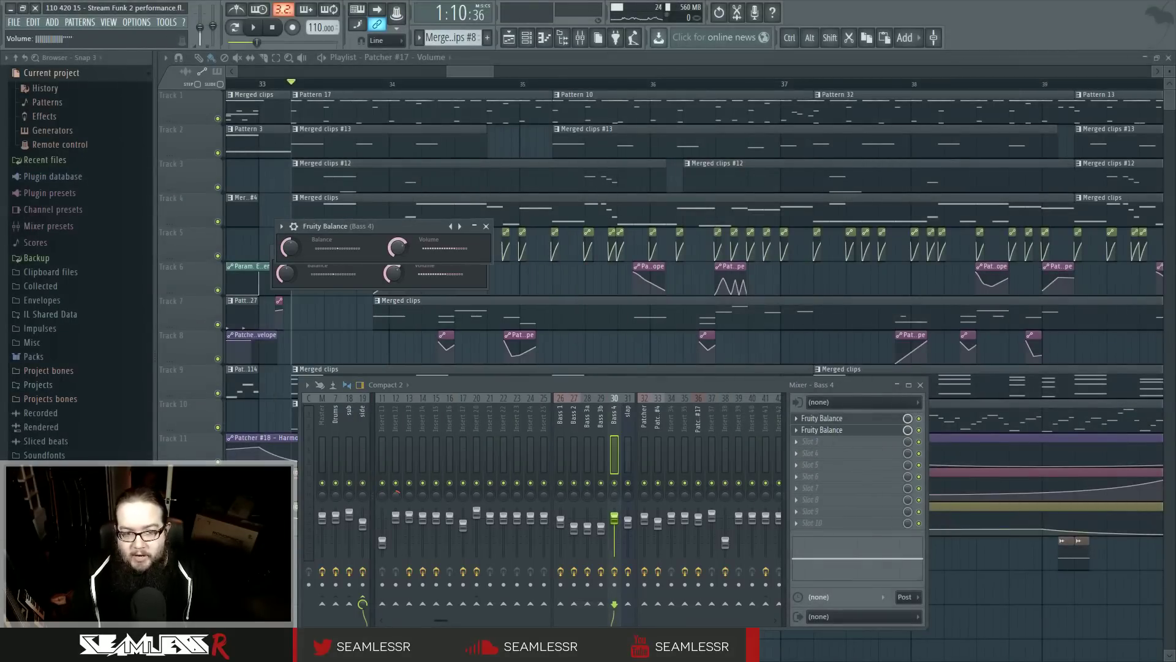
# Step: Audition the change, then close the mixer and effect windows to show the playlist from bar 32
pyautogui.press('space')
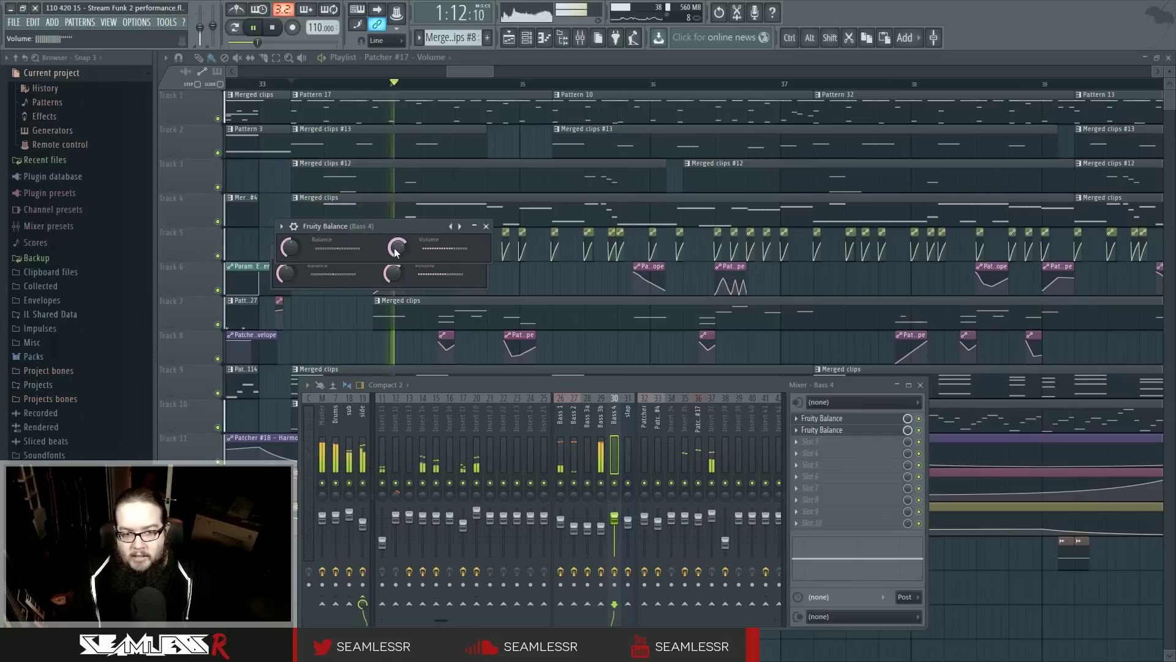
pyautogui.press('space')
pyautogui.press('F12')
pyautogui.scroll(-3, 578, 322)
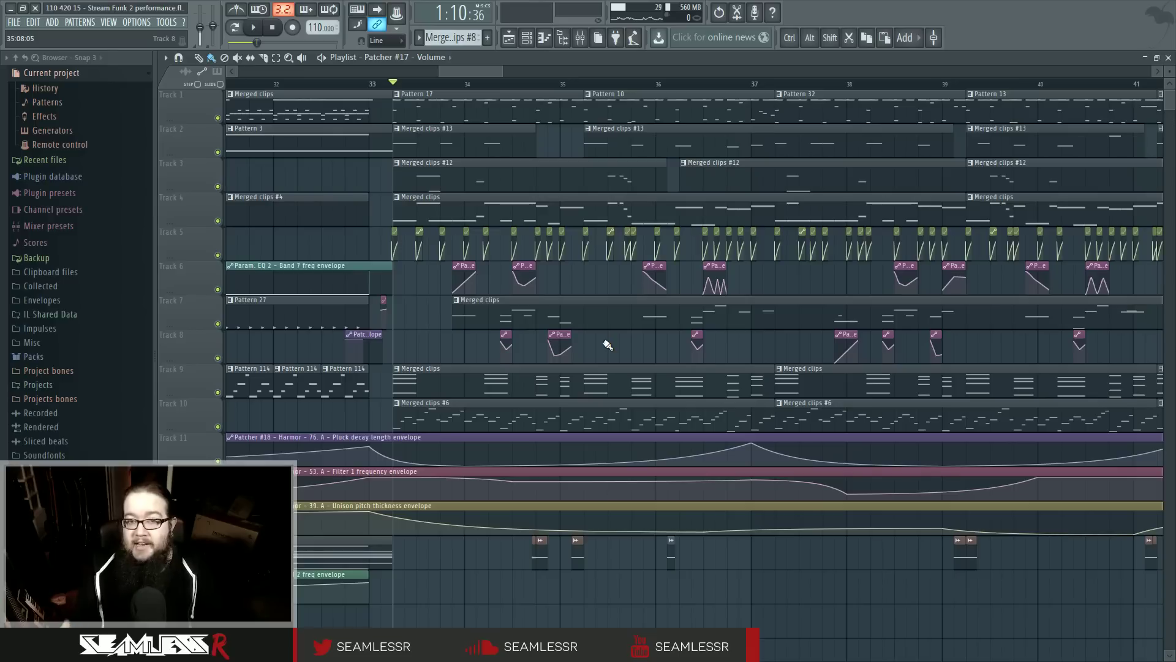
# Step: Remove a stray automation clip accidentally placed on Track 8
pyautogui.click(608, 345)
pyautogui.rightClick(615, 348)
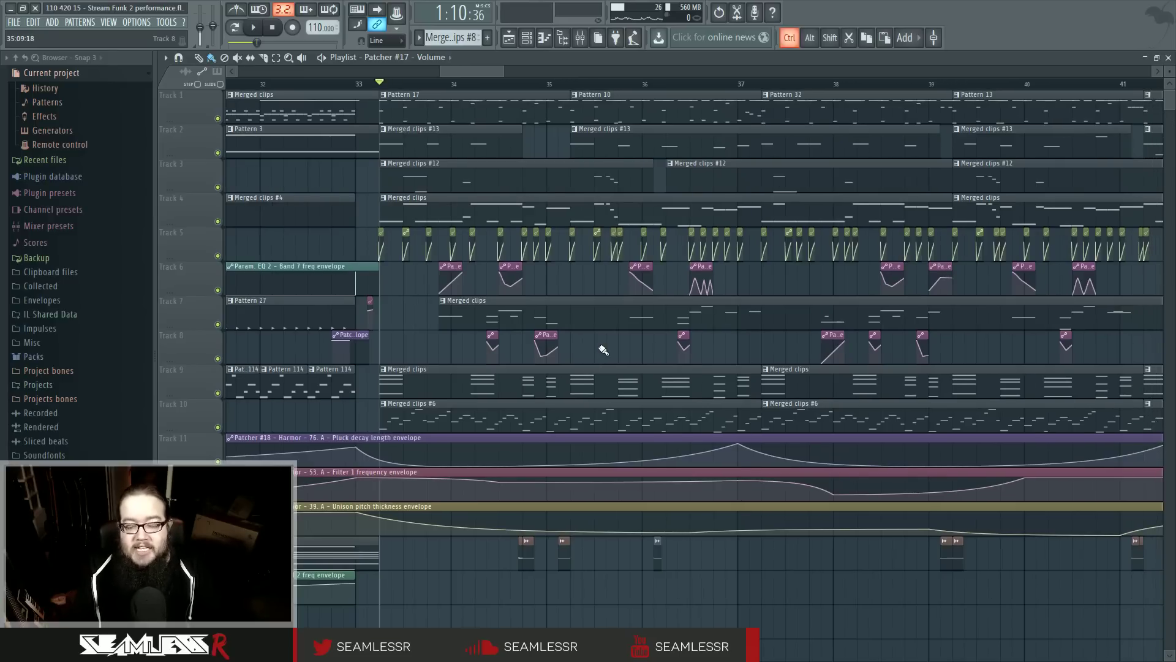
pyautogui.scroll(-3, 606, 348)
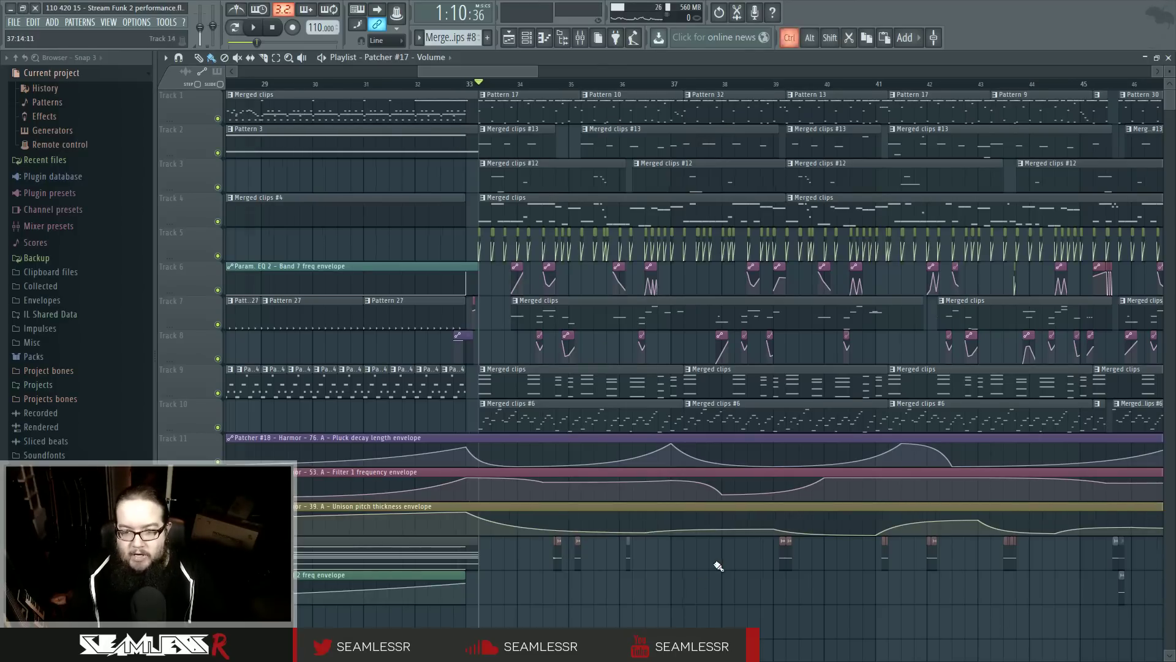
pyautogui.scroll(3, 718, 566)
# Step: Set the song position near bar 38, preview playback from there, then bring the mixer back
pyautogui.click(556, 86)
pyautogui.press('space')
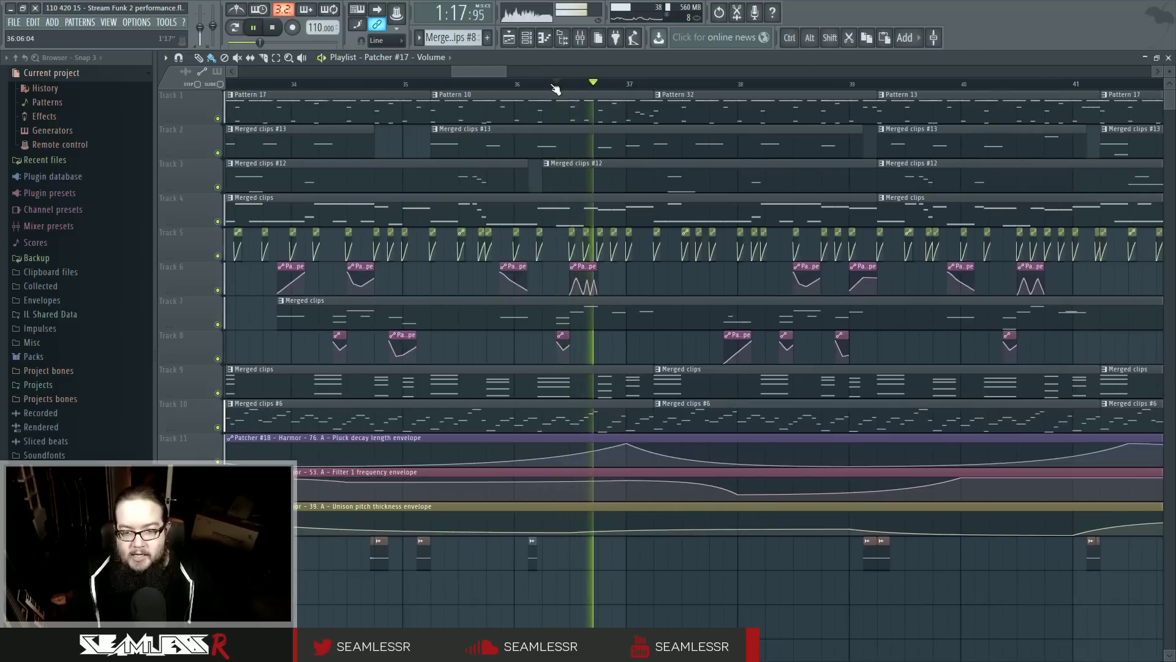
pyautogui.press('space')
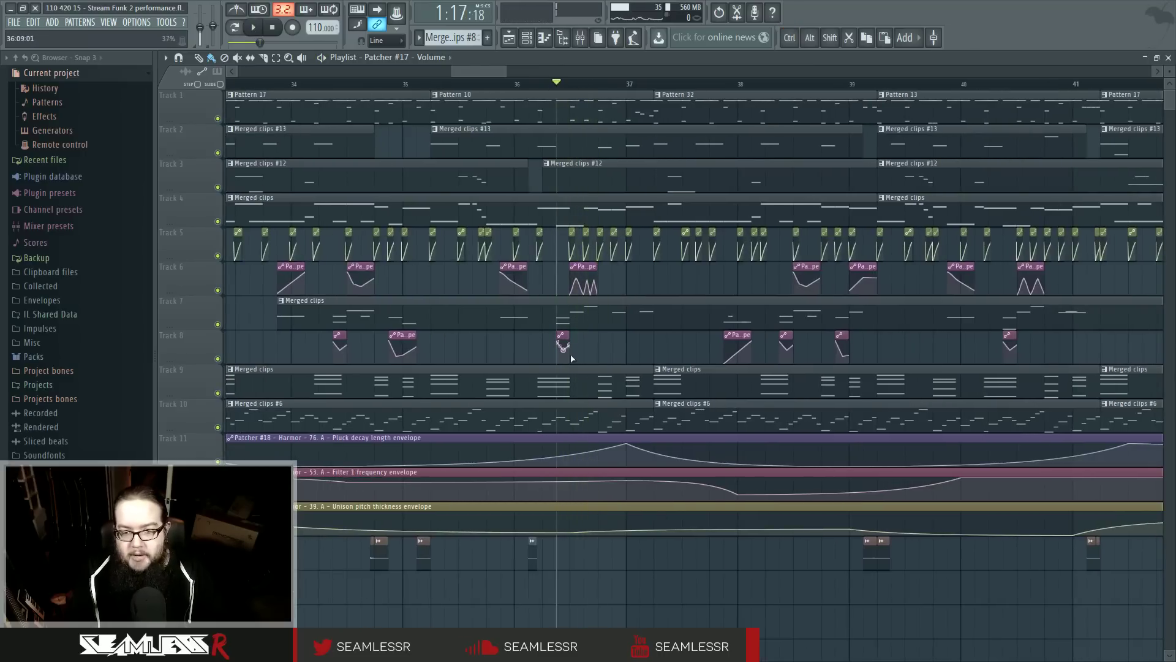
pyautogui.click(724, 83)
pyautogui.press('space')
pyautogui.press('space')
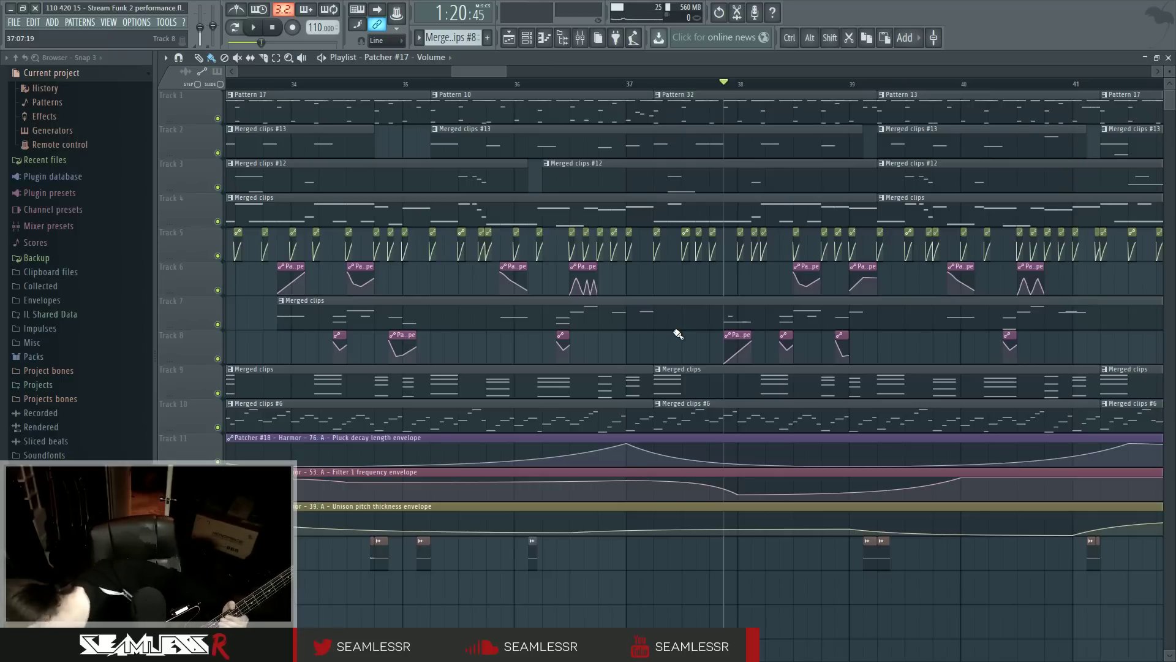
pyautogui.click(582, 35)
# Step: Set the slap insert's audio input to FireStudio Project Mic 1 and open its Guitar Rig 5
pyautogui.click(580, 38)
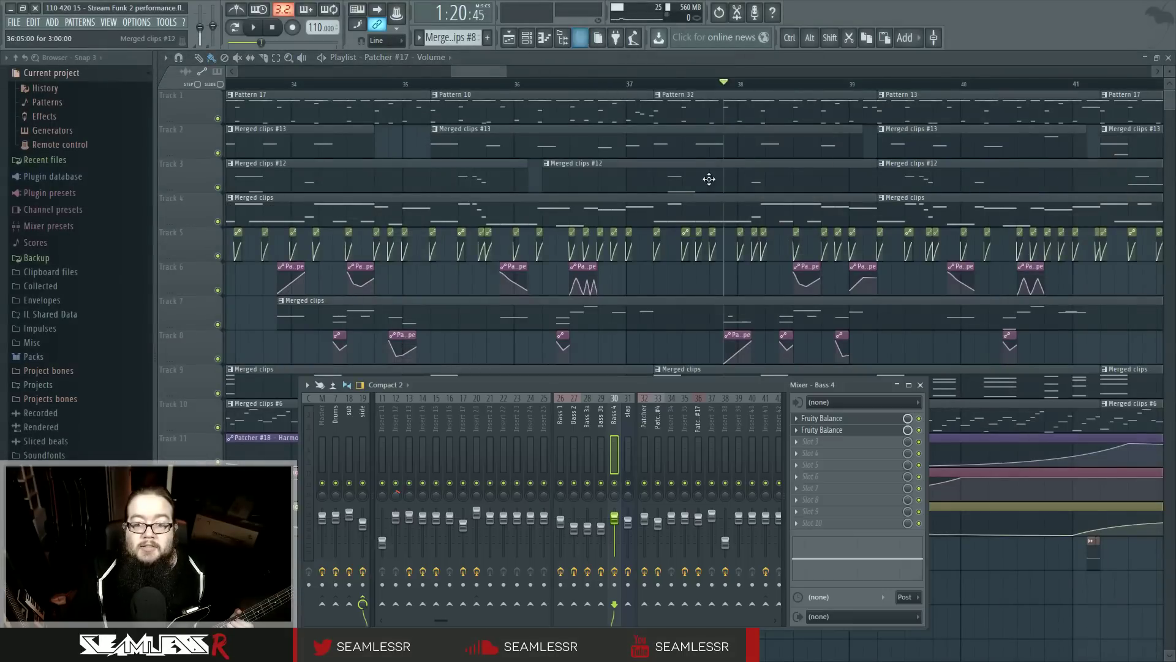
pyautogui.click(628, 435)
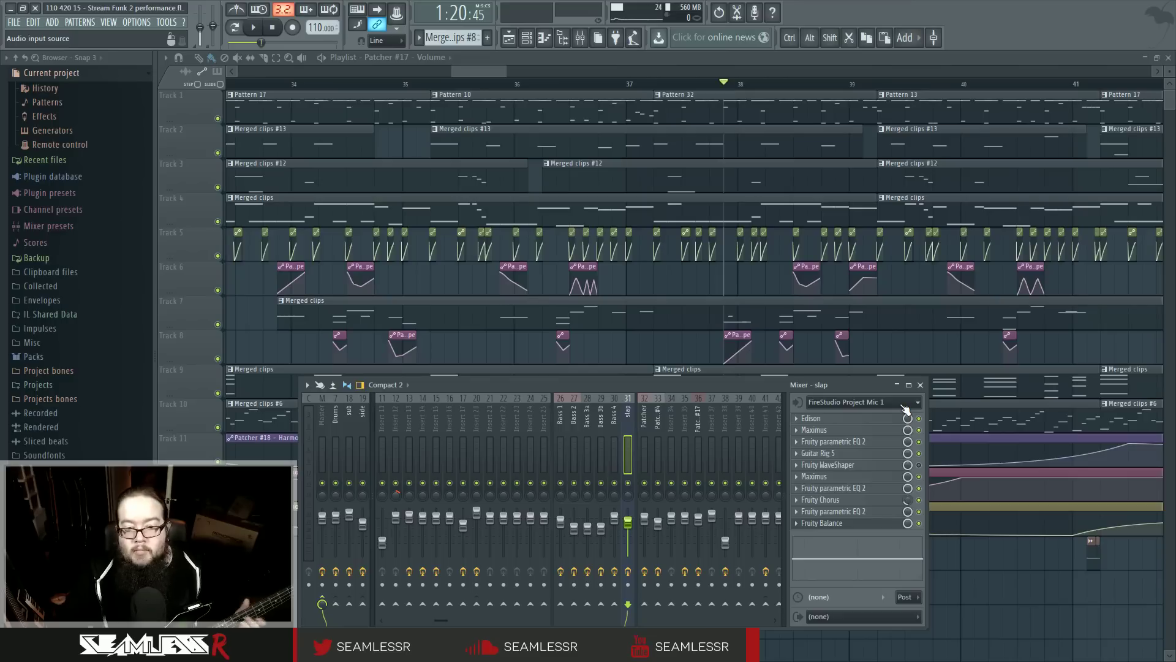
pyautogui.click(904, 405)
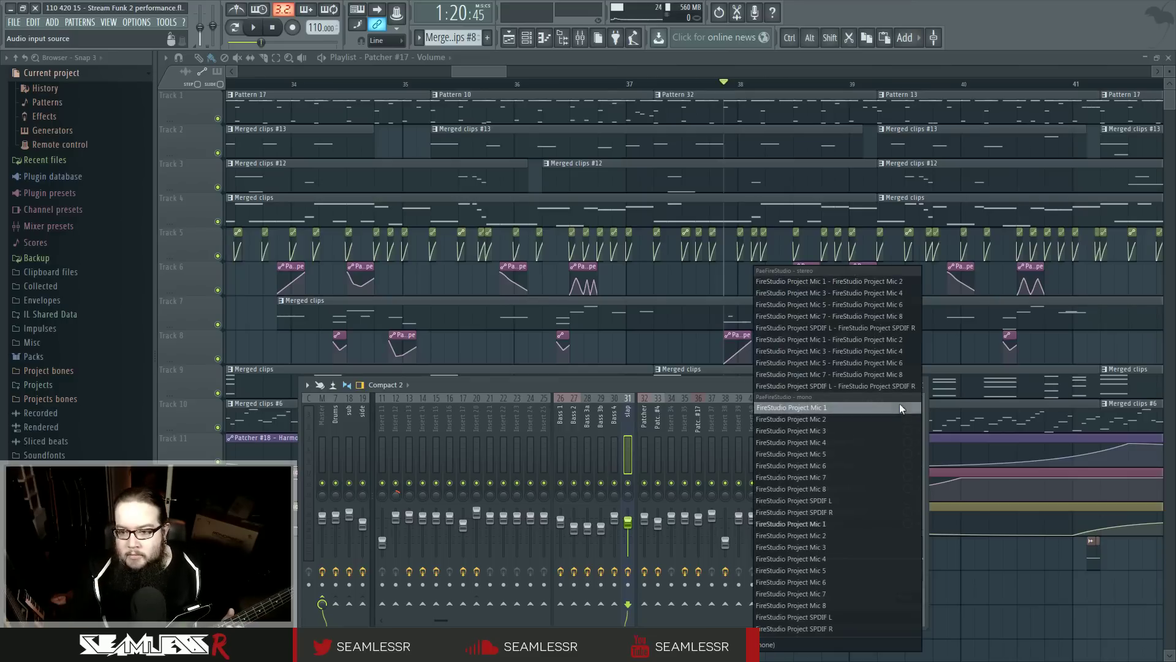
pyautogui.click(836, 524)
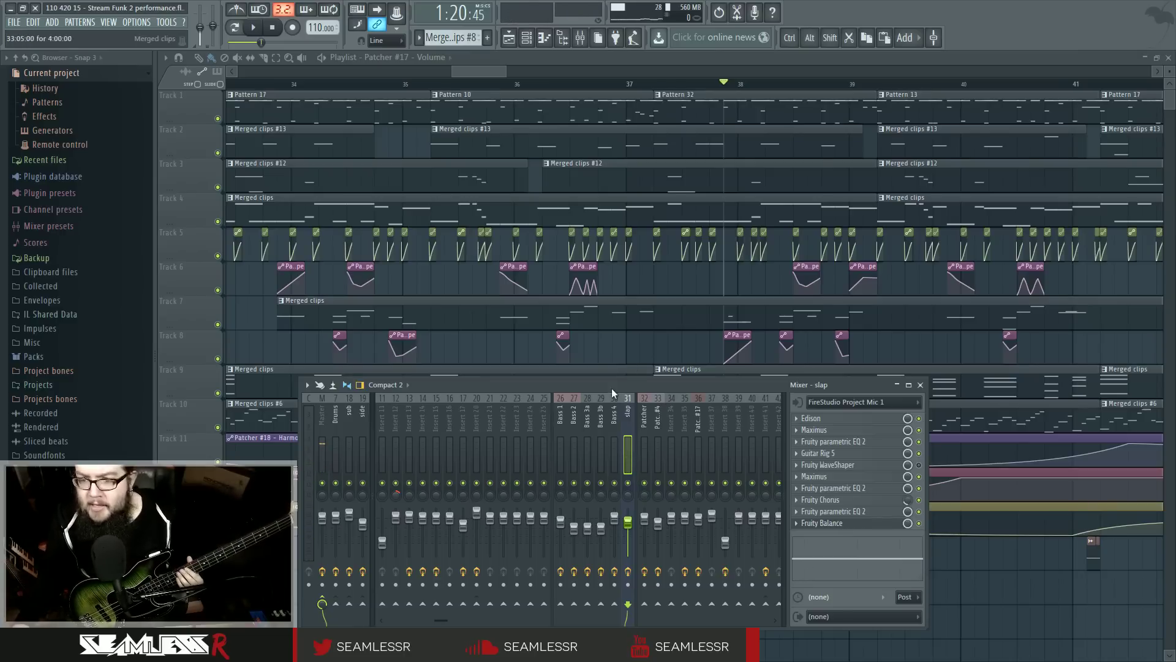
pyautogui.click(841, 457)
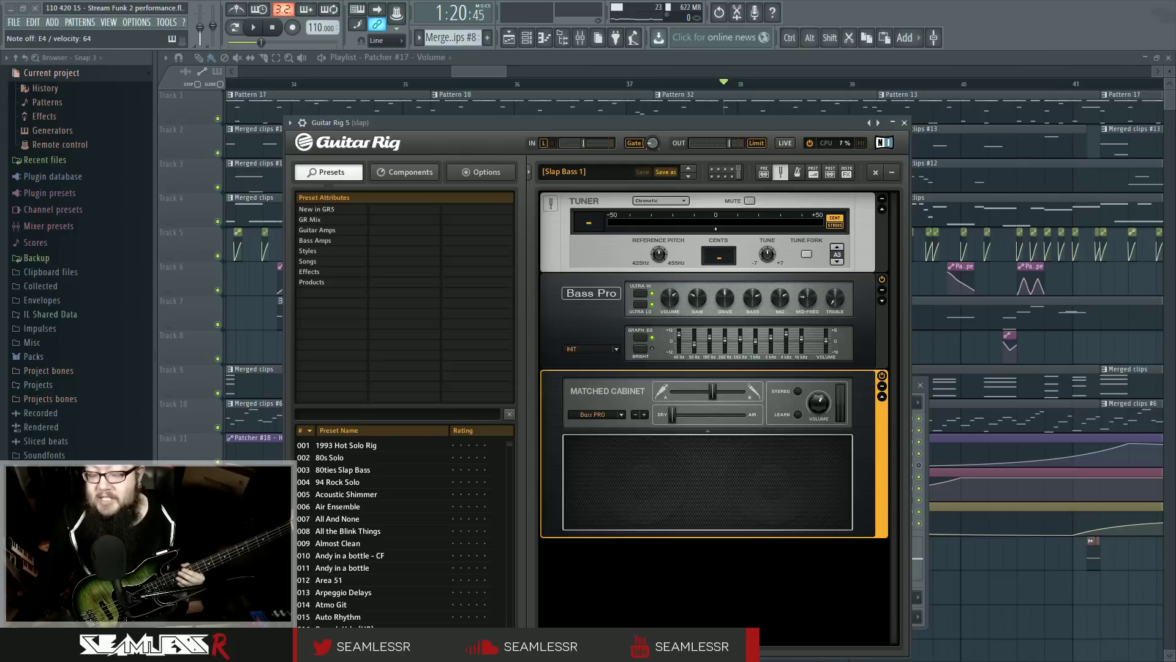
# Step: Delete the Tuner from slap's Guitar Rig 5 rack, close the plugin, and nudge the mixer up
pyautogui.click(781, 172)
pyautogui.moveTo(740, 123); pyautogui.dragTo(729, 114)
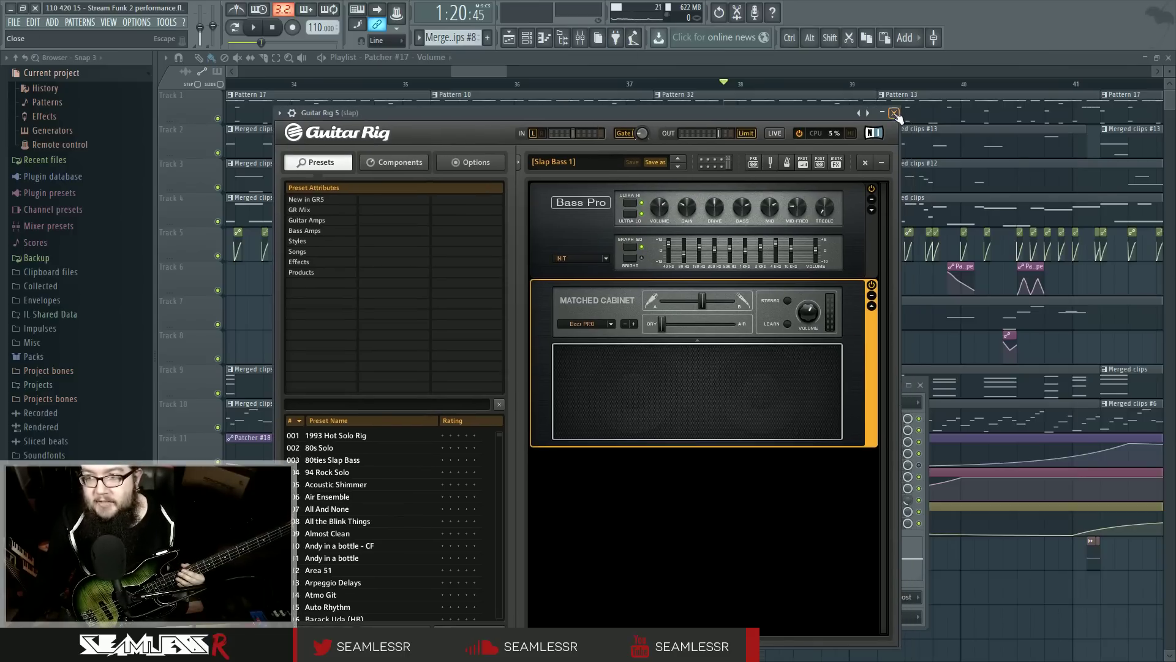
pyautogui.click(893, 114)
pyautogui.moveTo(727, 386); pyautogui.dragTo(726, 376)
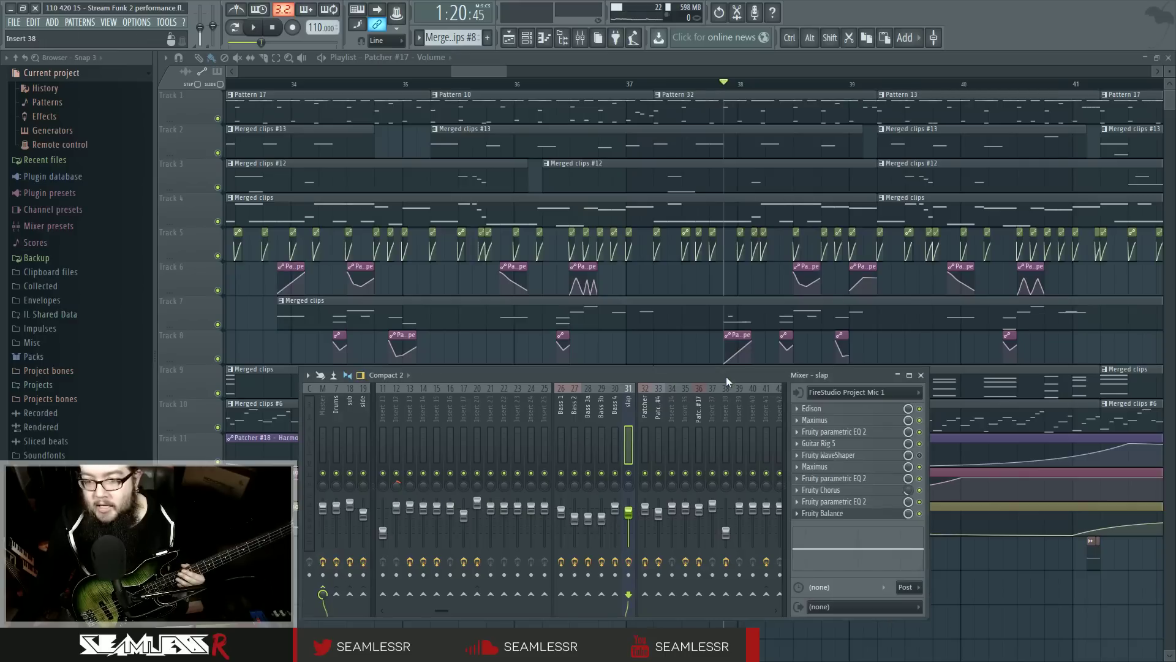
# Step: Select the Bass 1 mixer track and bring up the channel rack with the Bass channels
pyautogui.click(561, 404)
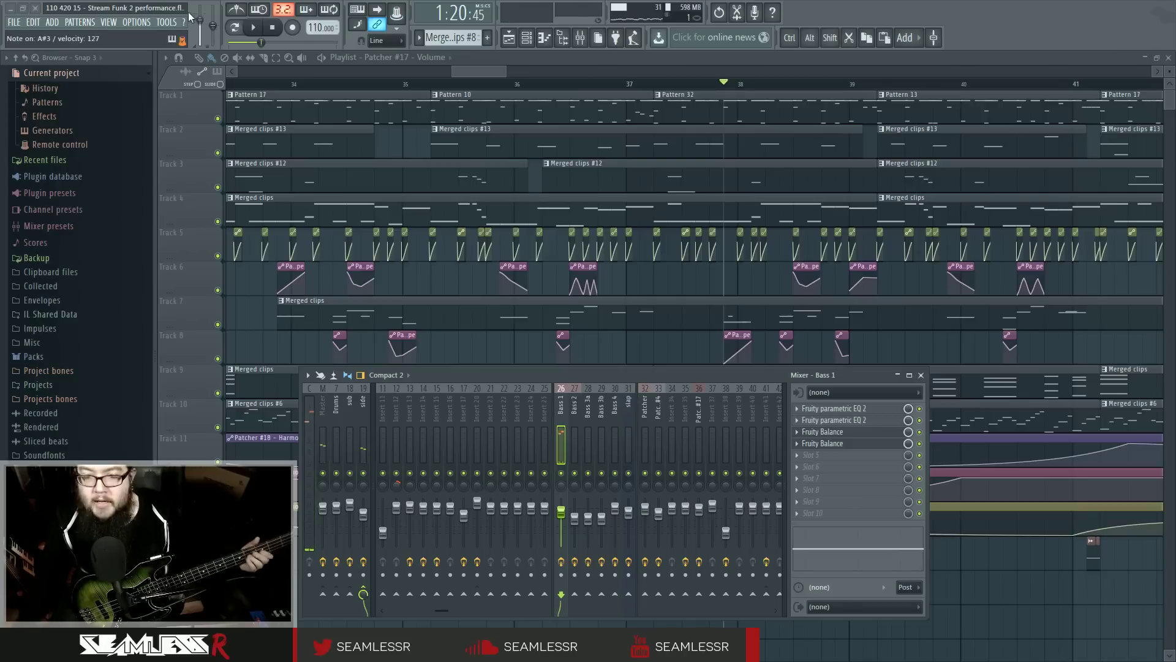
pyautogui.click(538, 48)
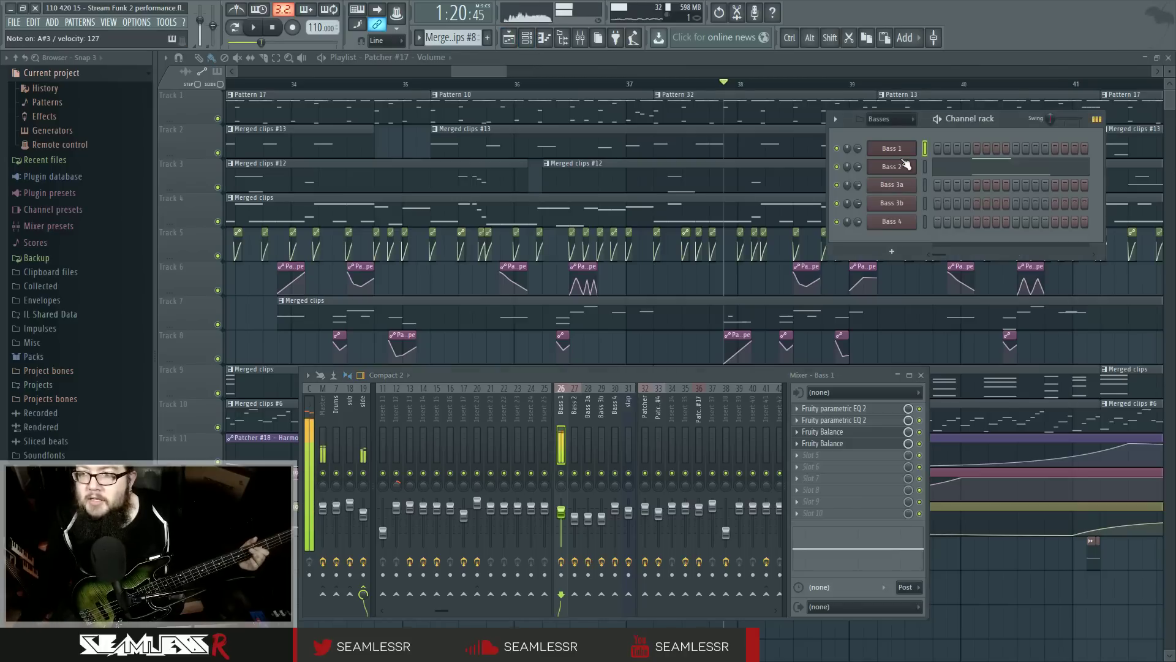
# Step: Open Bass 1's Patcher, inspect both Harmor layers, then reopen the first Harmor and audition it
pyautogui.click(892, 148)
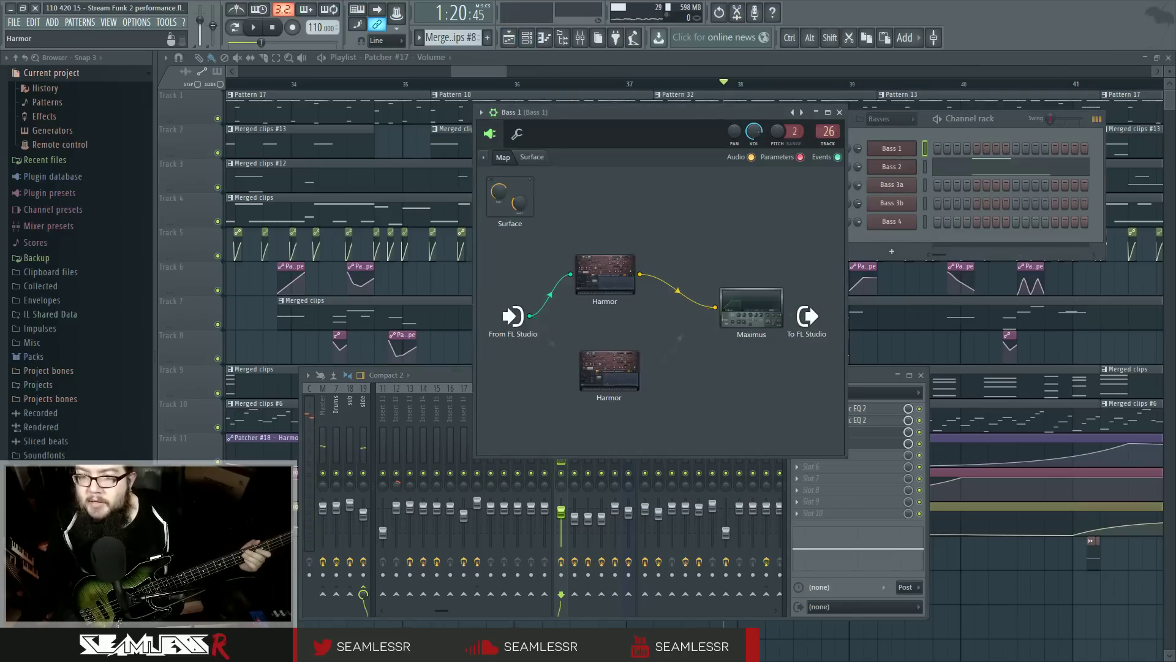
pyautogui.doubleClick(591, 281)
pyautogui.moveTo(433, 277); pyautogui.dragTo(516, 179)
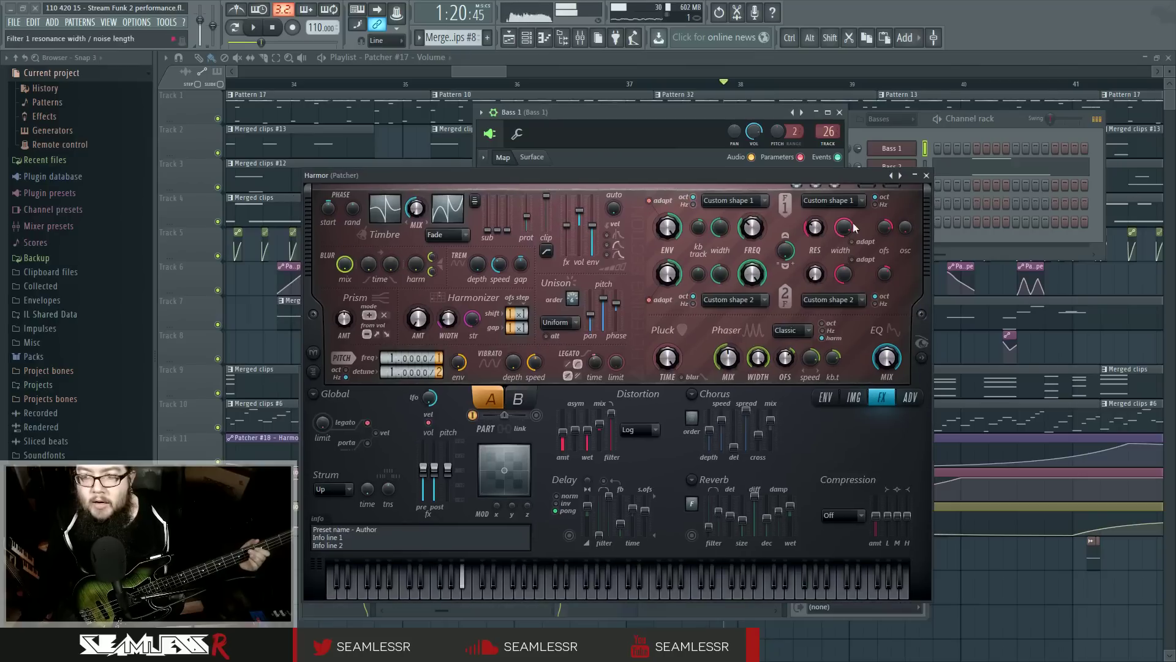
pyautogui.click(926, 175)
pyautogui.doubleClick(590, 279)
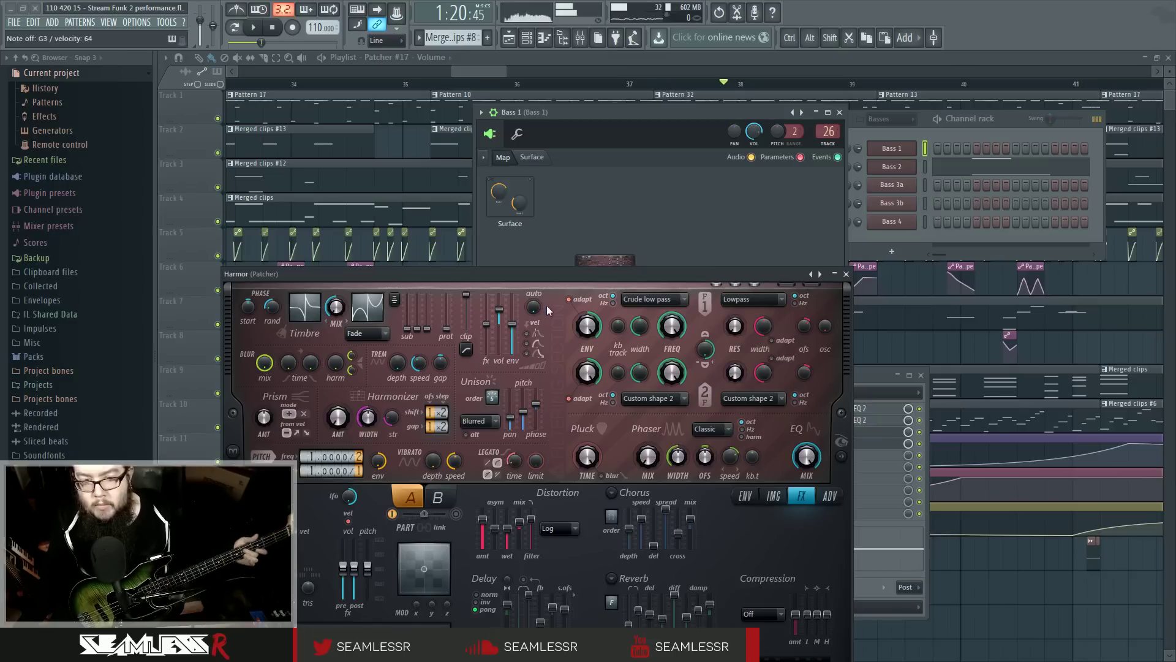
pyautogui.click(846, 274)
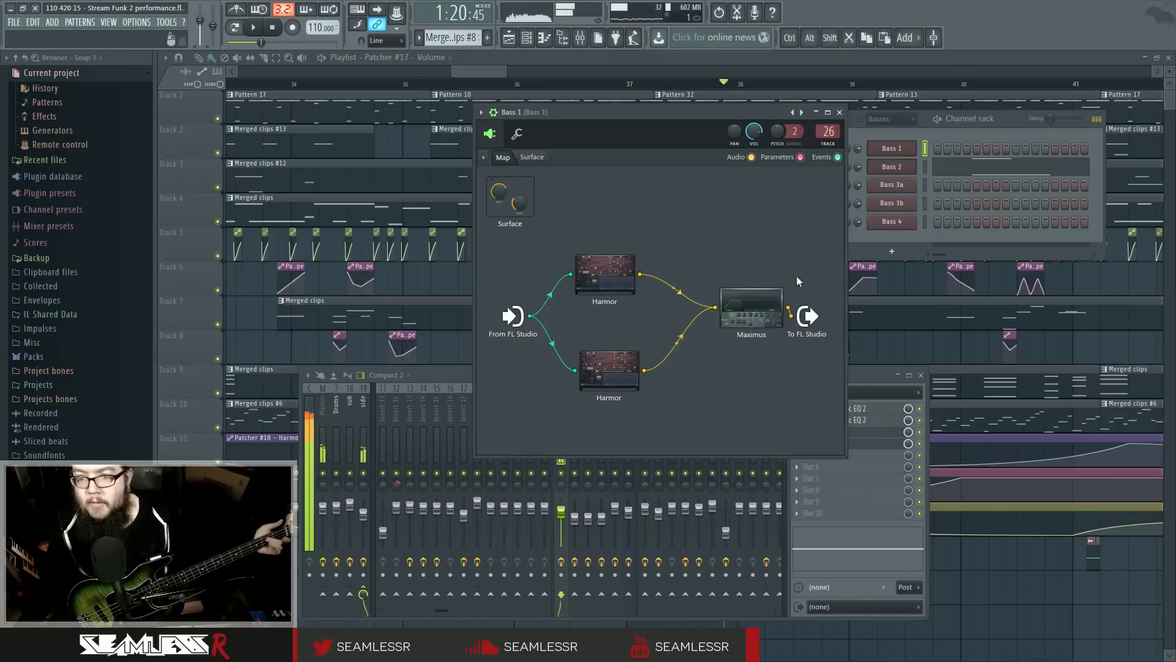
pyautogui.click(631, 289)
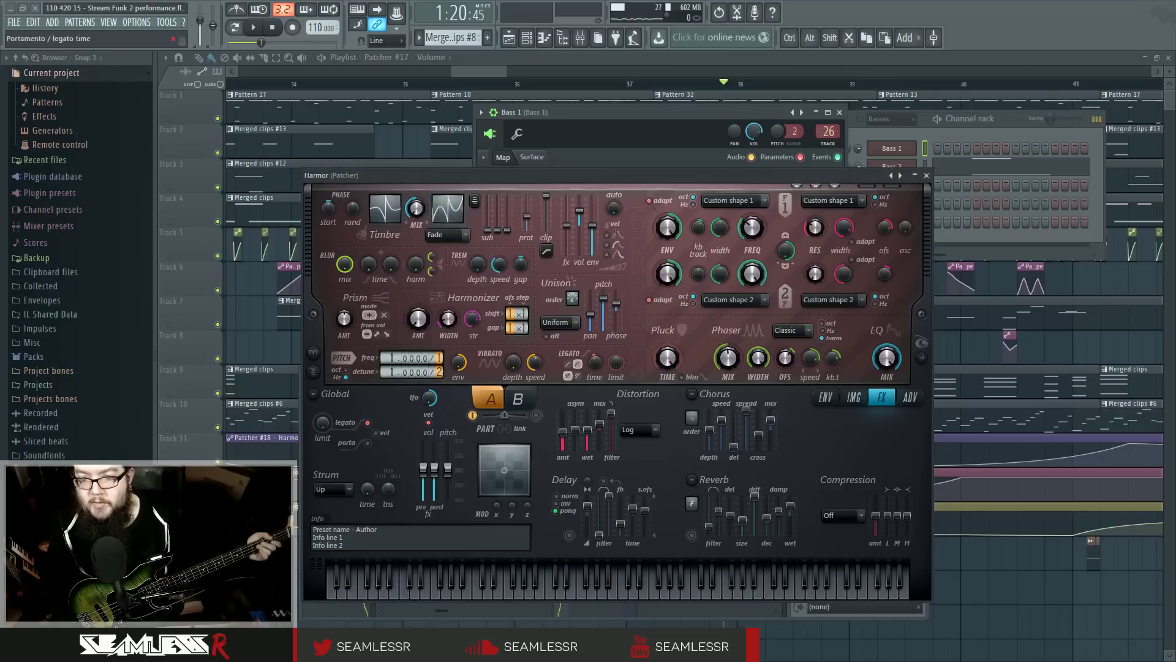
pyautogui.click(569, 583)
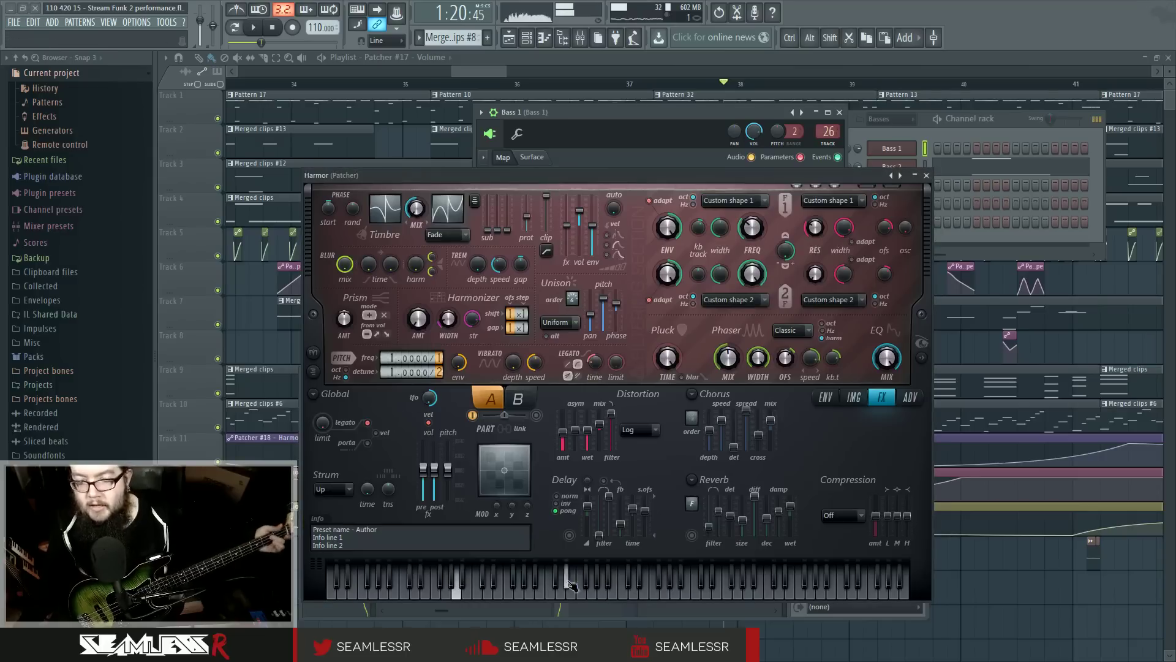
# Step: Play a run of notes, then enable Harmor's porta switch so Bass 1 notes glide
pyautogui.moveTo(568, 583); pyautogui.dragTo(505, 587)
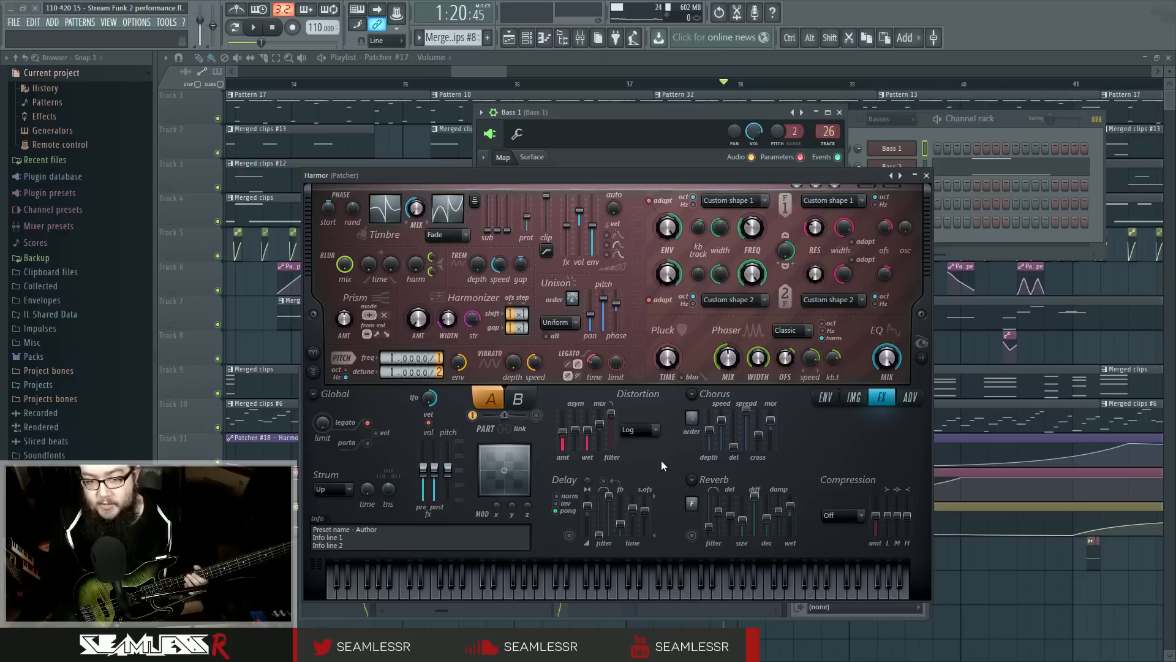
pyautogui.click(368, 443)
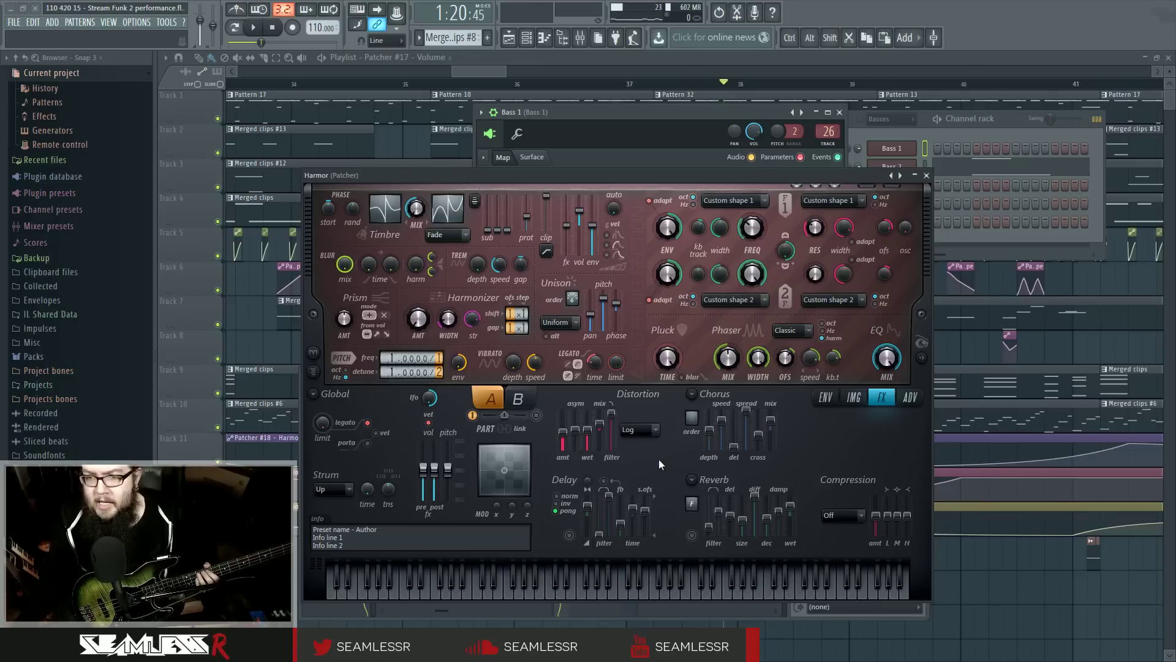
# Step: Open Bass 2's Sytrus synth and review its MAIN settings page
pyautogui.click(926, 176)
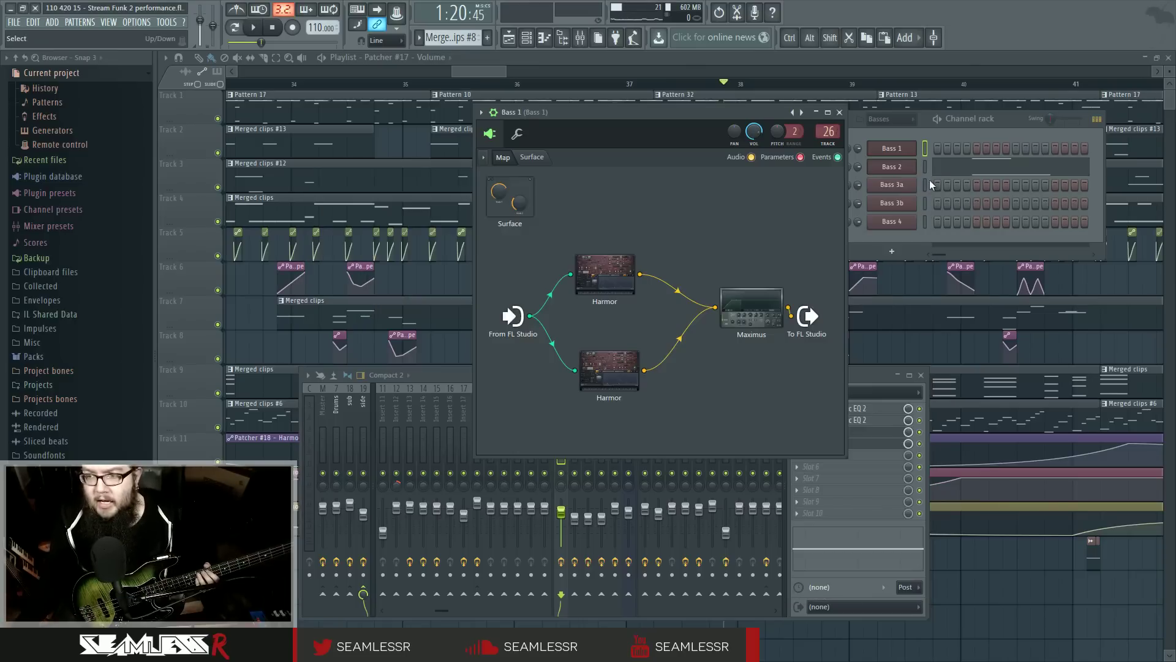
pyautogui.click(896, 167)
pyautogui.click(463, 329)
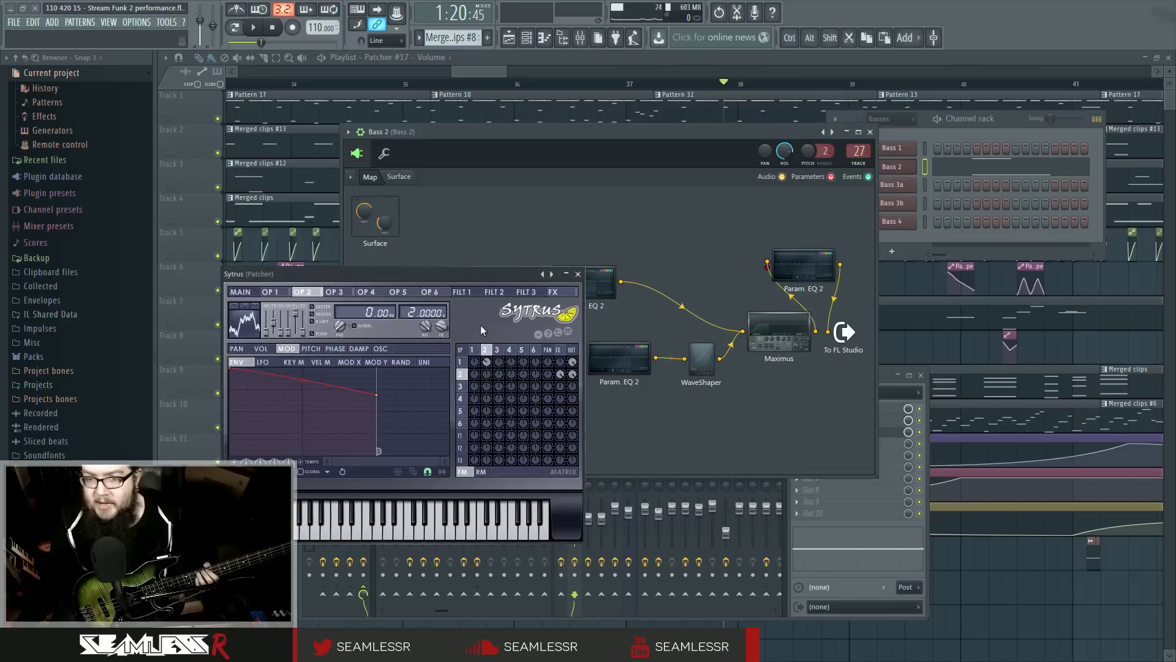
pyautogui.moveTo(476, 270); pyautogui.dragTo(535, 256)
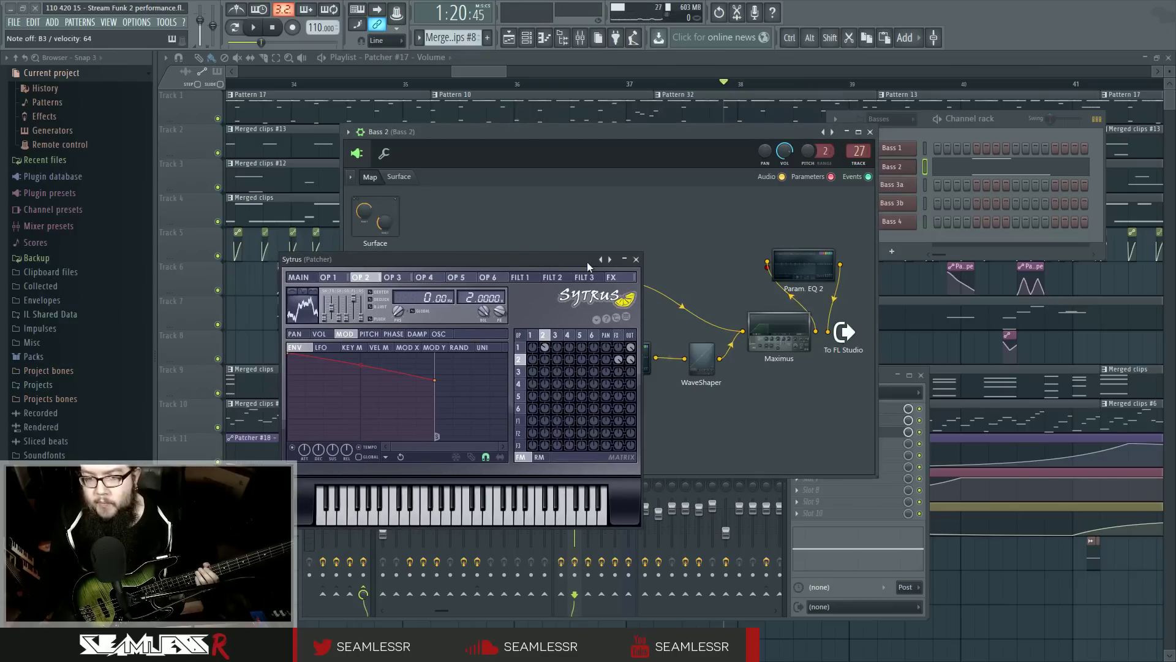
pyautogui.click(311, 277)
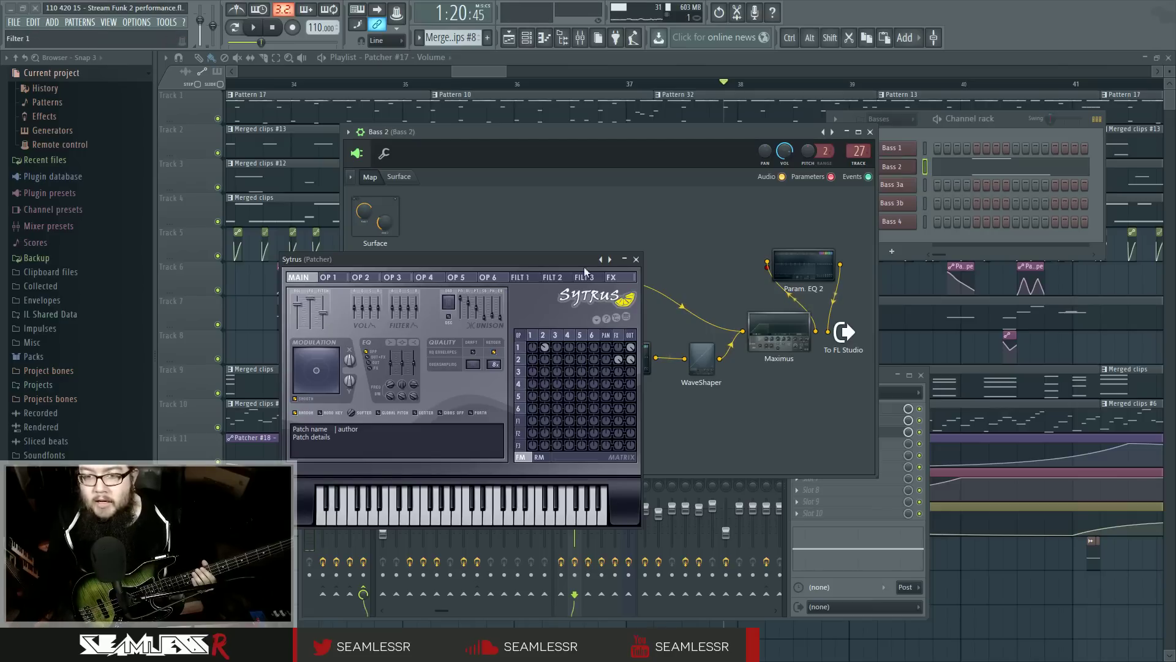
pyautogui.click(636, 259)
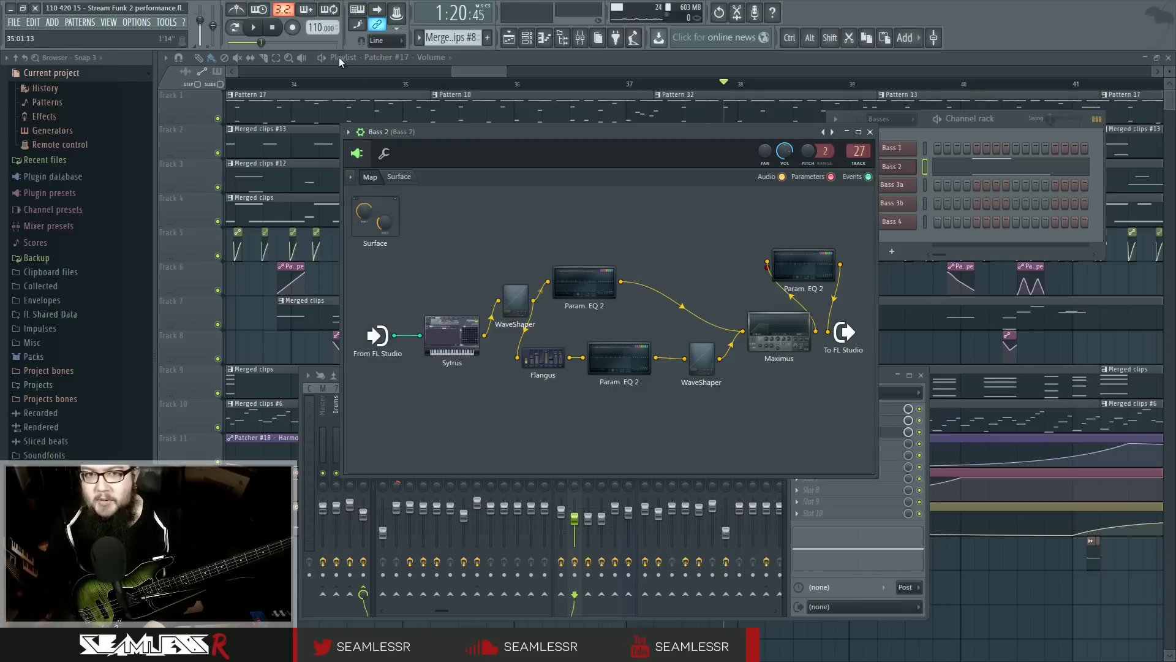
# Step: Play the project and check Bass 2's notes in the piano roll
pyautogui.click(253, 27)
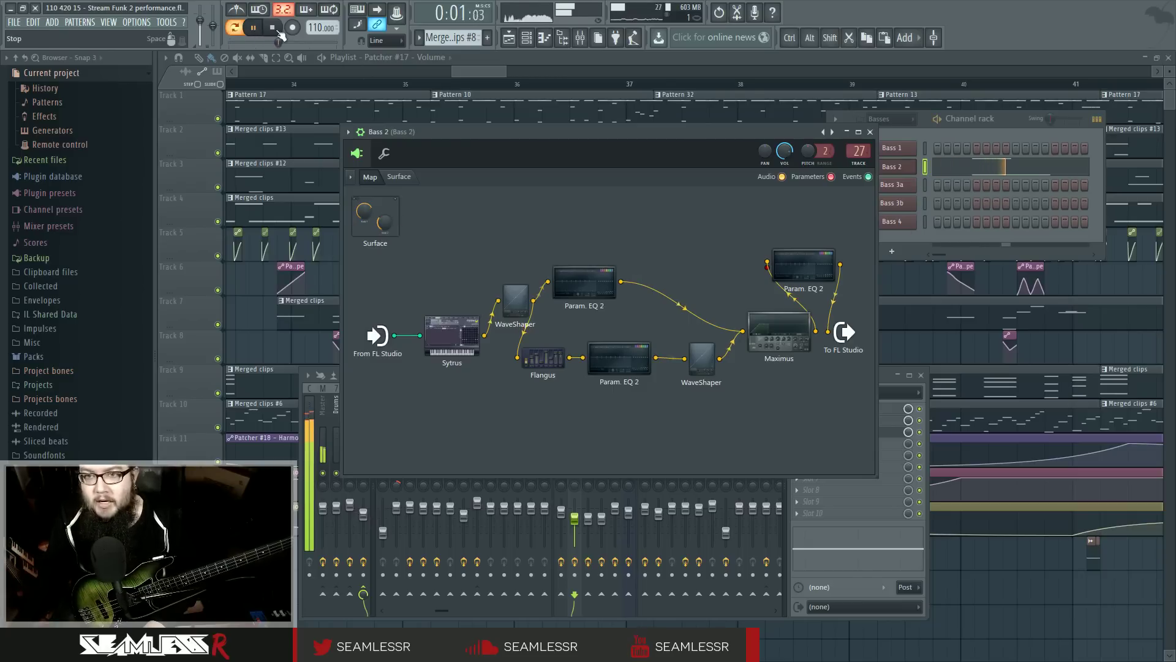
pyautogui.click(978, 172)
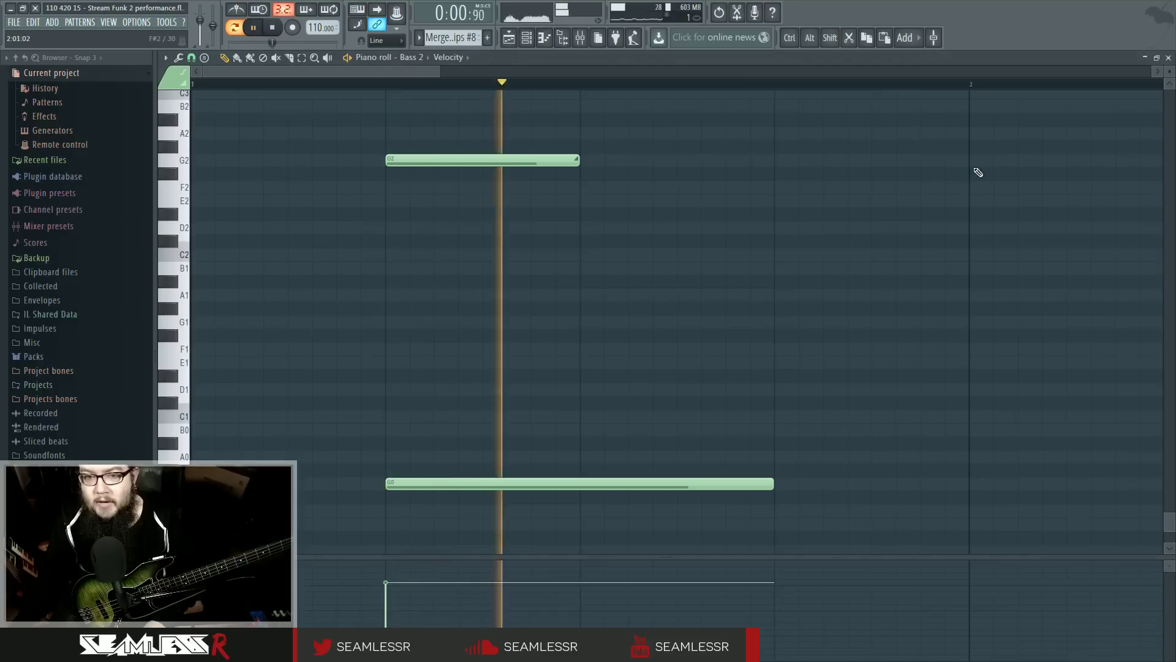
pyautogui.press('space')
pyautogui.click(508, 37)
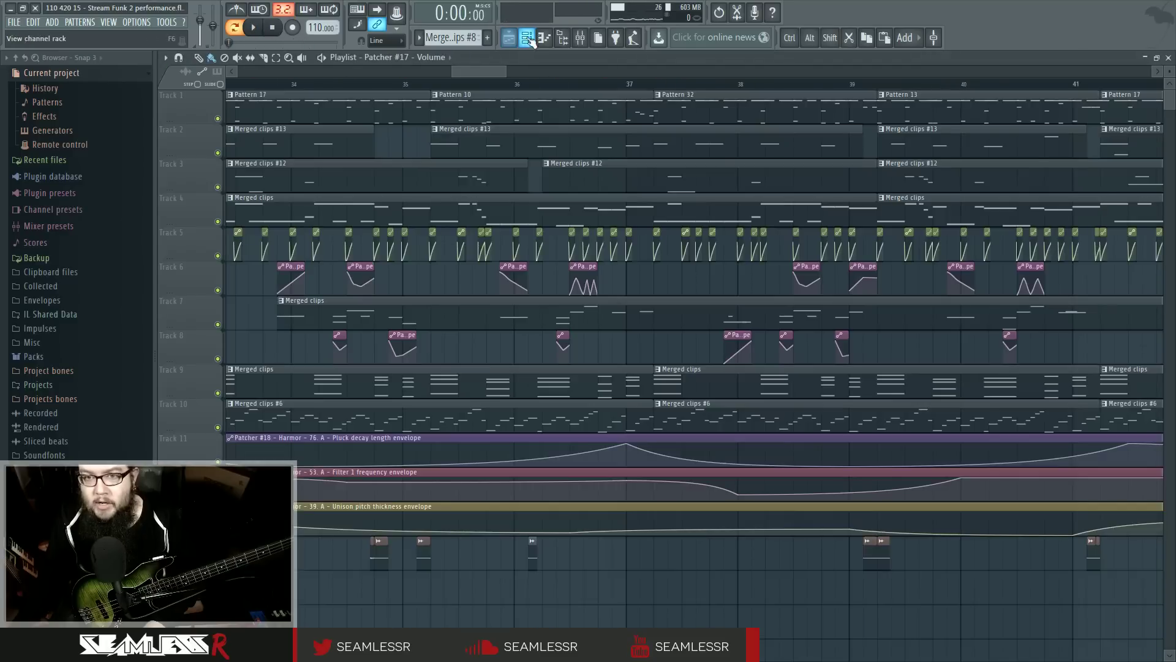
# Step: Lower a VOL envelope slider on Bass 2's Sytrus, then open Bass 3a's Patcher
pyautogui.click(528, 38)
pyautogui.click(891, 167)
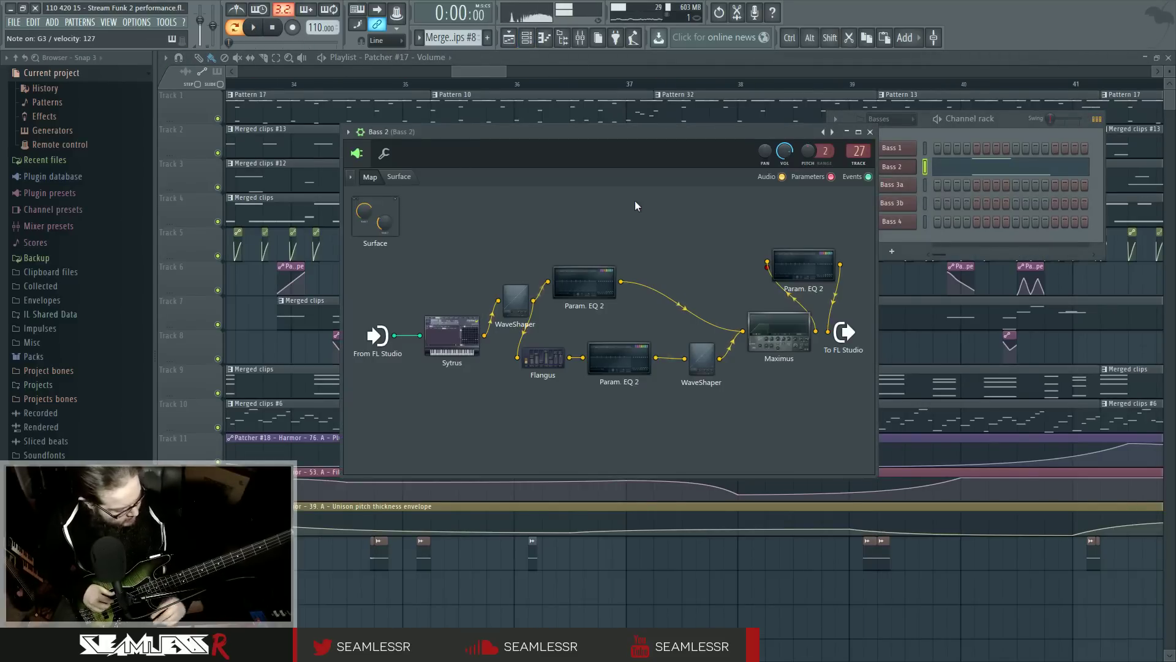
pyautogui.click(452, 334)
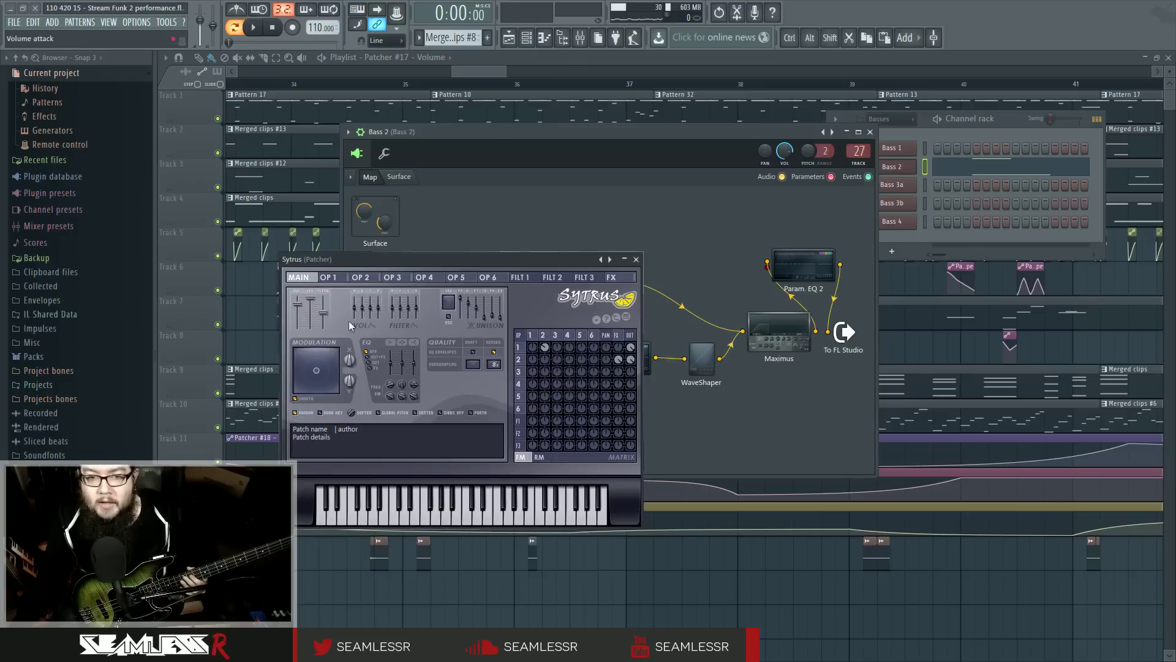
pyautogui.moveTo(323, 313); pyautogui.dragTo(328, 333)
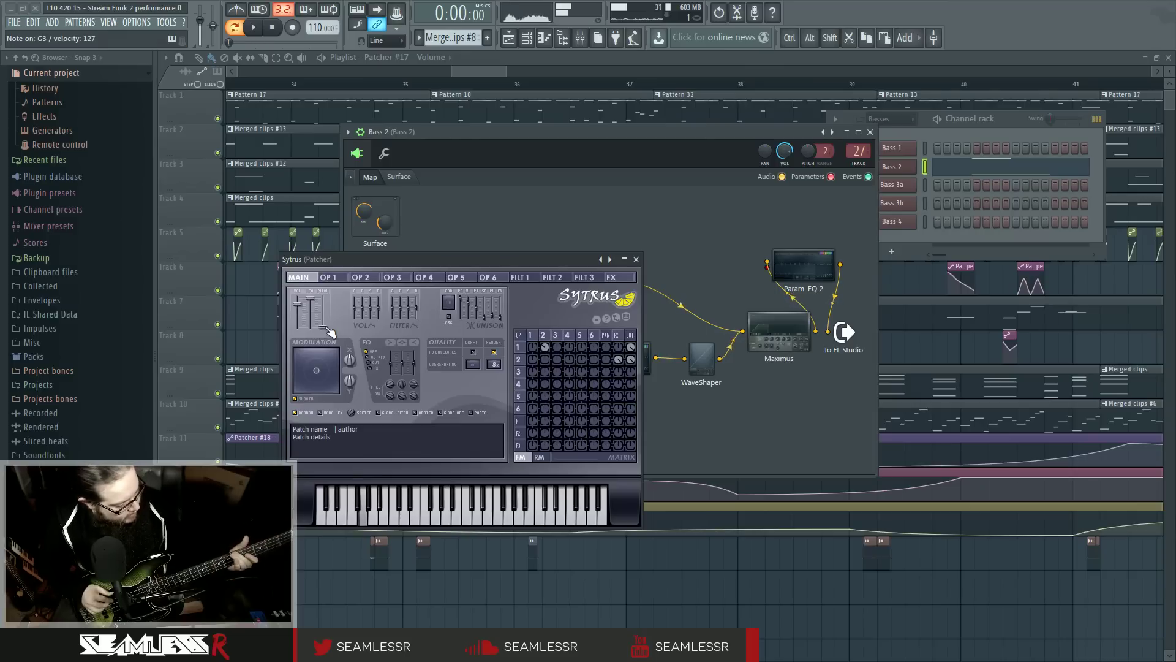
pyautogui.click(636, 258)
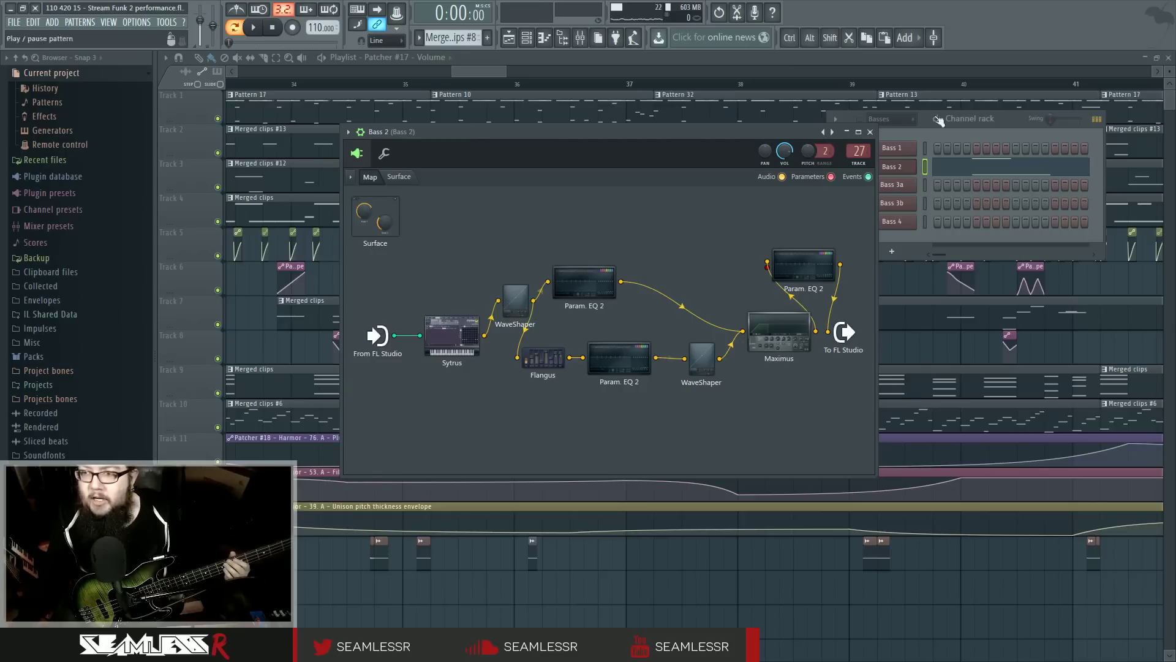
pyautogui.click(910, 187)
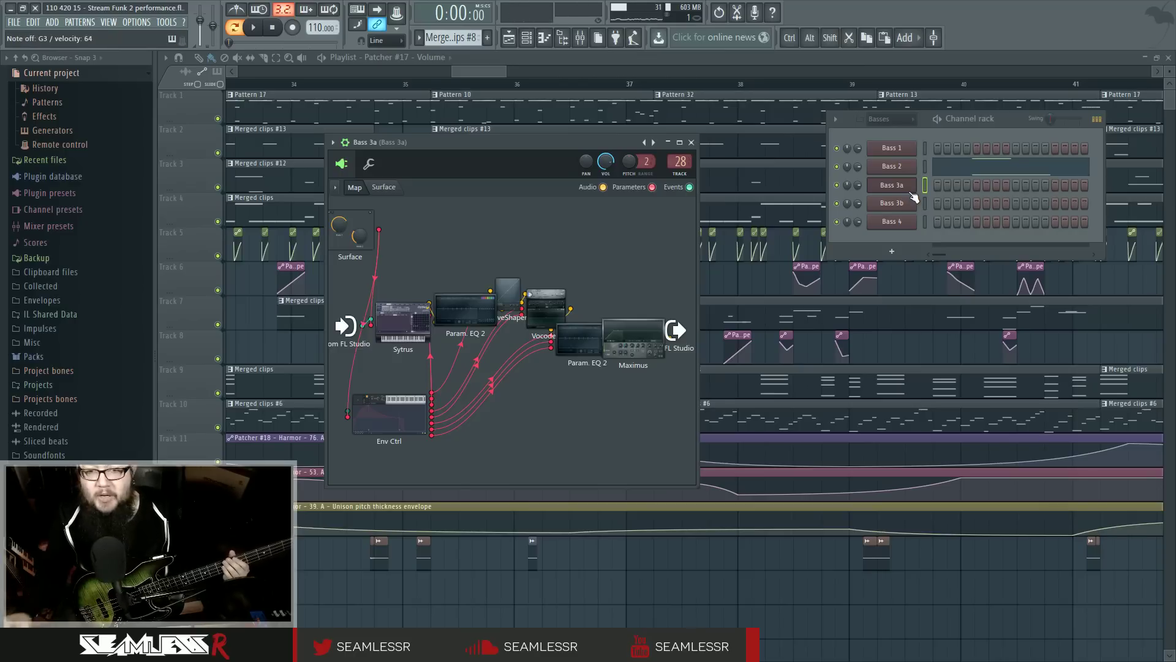
# Step: Pull down the master pitch on Bass 3a's Sytrus MAIN page
pyautogui.doubleClick(409, 315)
pyautogui.click(241, 292)
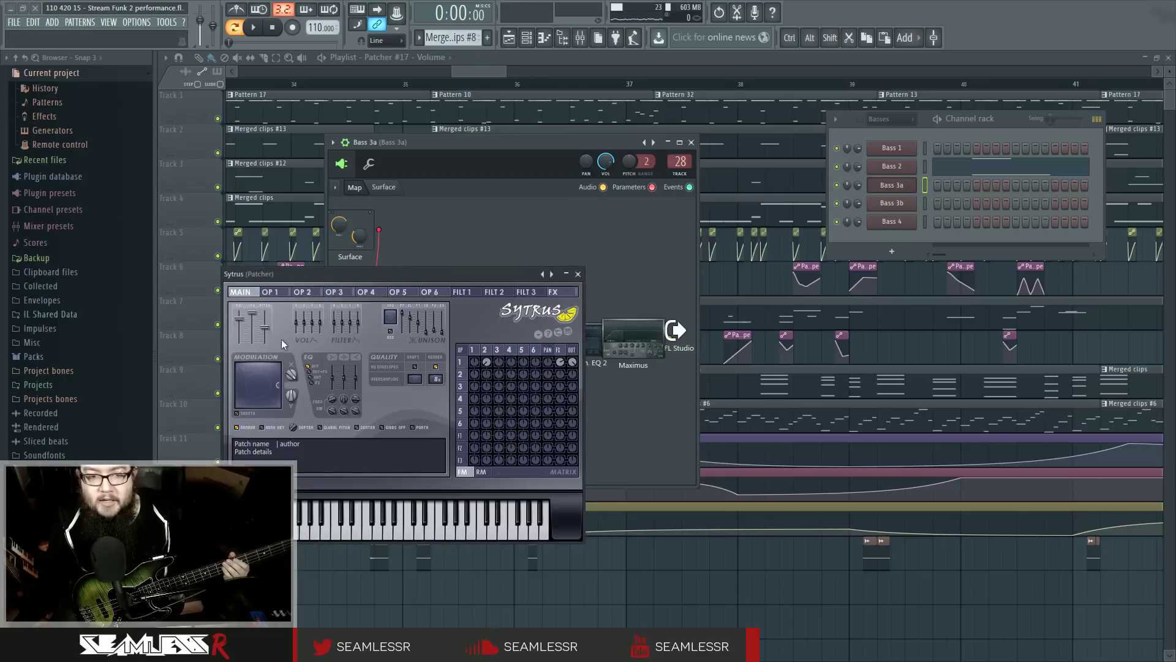
pyautogui.moveTo(270, 332); pyautogui.dragTo(272, 342)
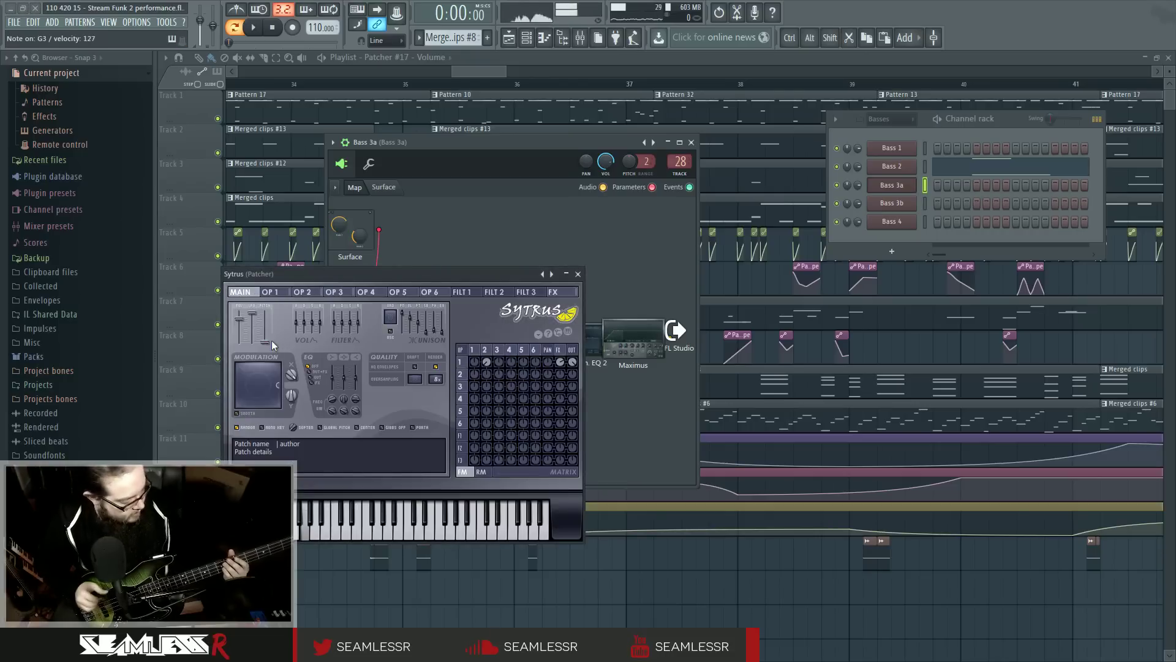
pyautogui.click(578, 274)
# Step: Begin linking the Patcher Surface's Knob 1 to a controller link
pyautogui.click(392, 187)
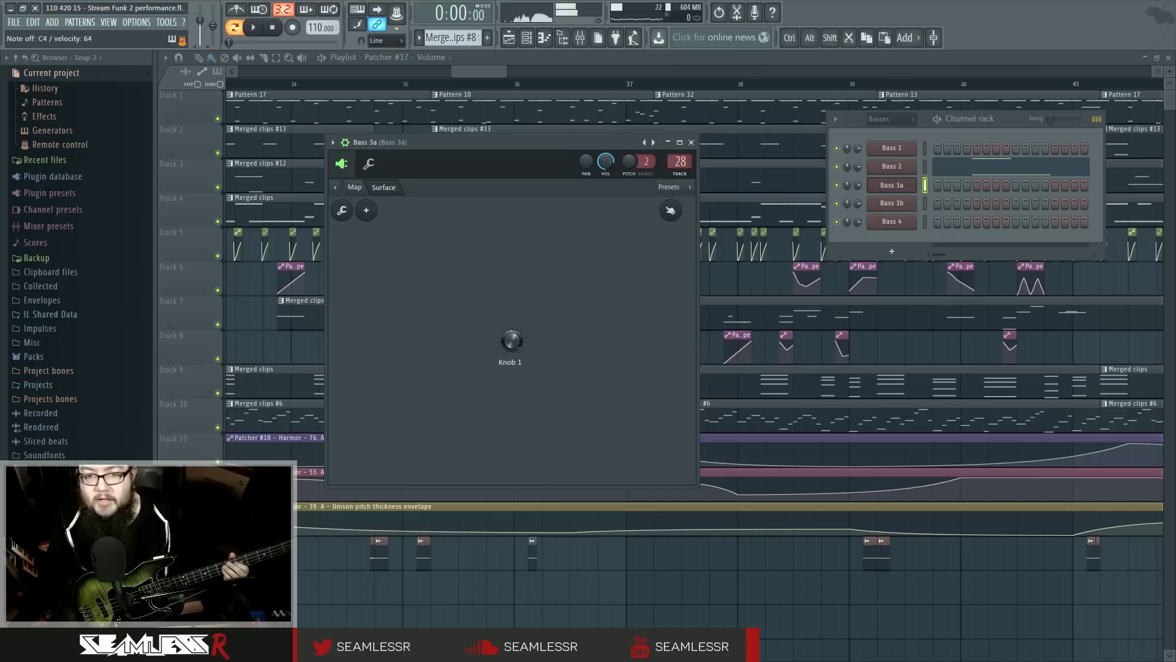
pyautogui.rightClick(514, 343)
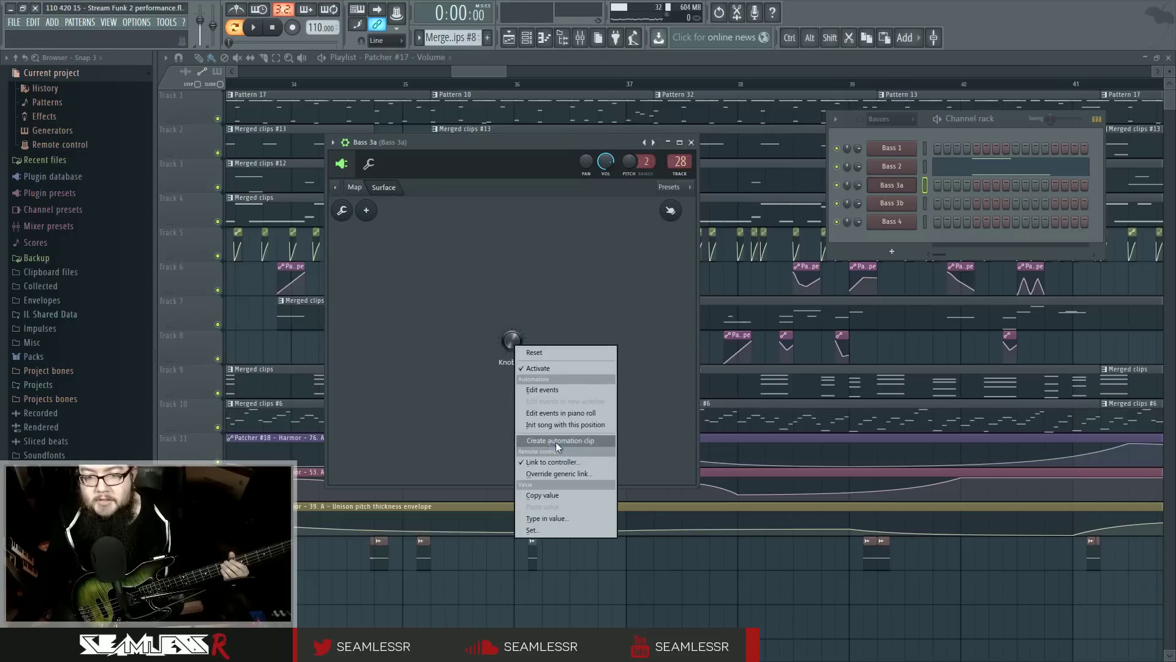
pyautogui.click(576, 461)
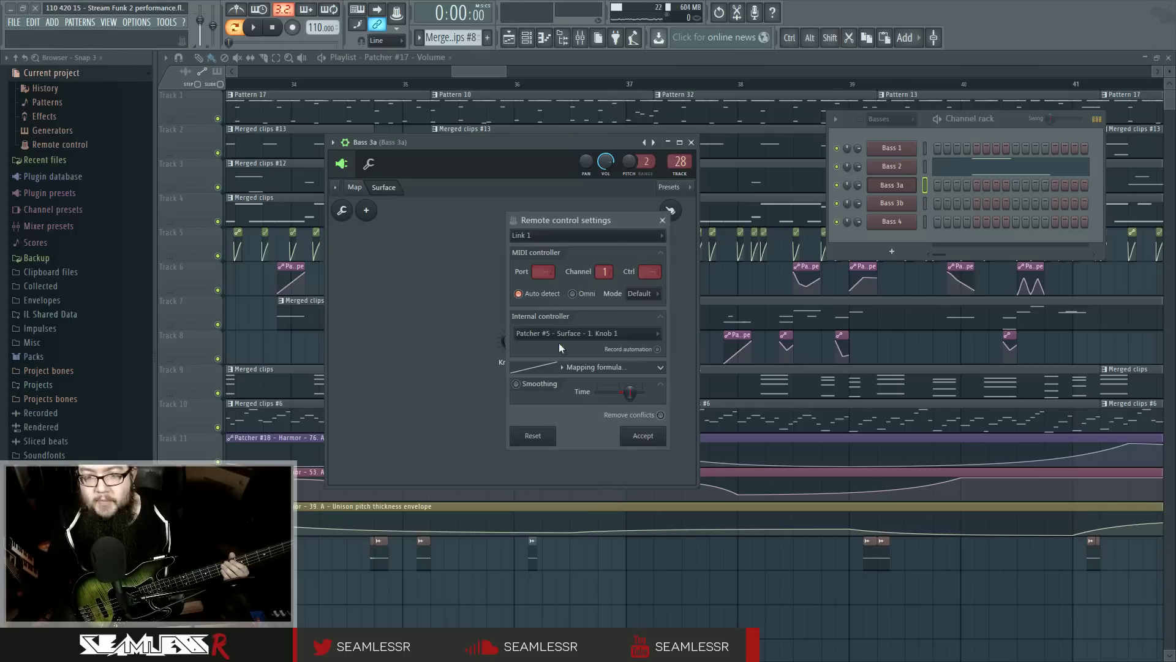
pyautogui.click(571, 235)
pyautogui.click(538, 307)
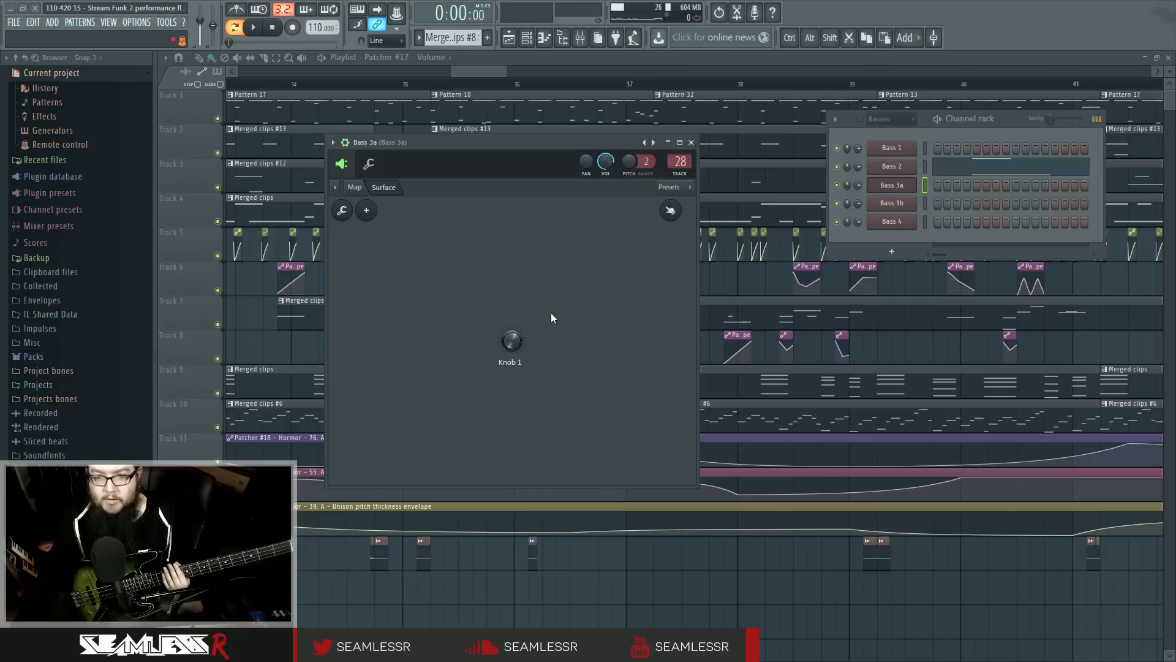
# Step: Set Knob 1's remote link to Link 6 with Patcher #8 as internal controller
pyautogui.rightClick(518, 342)
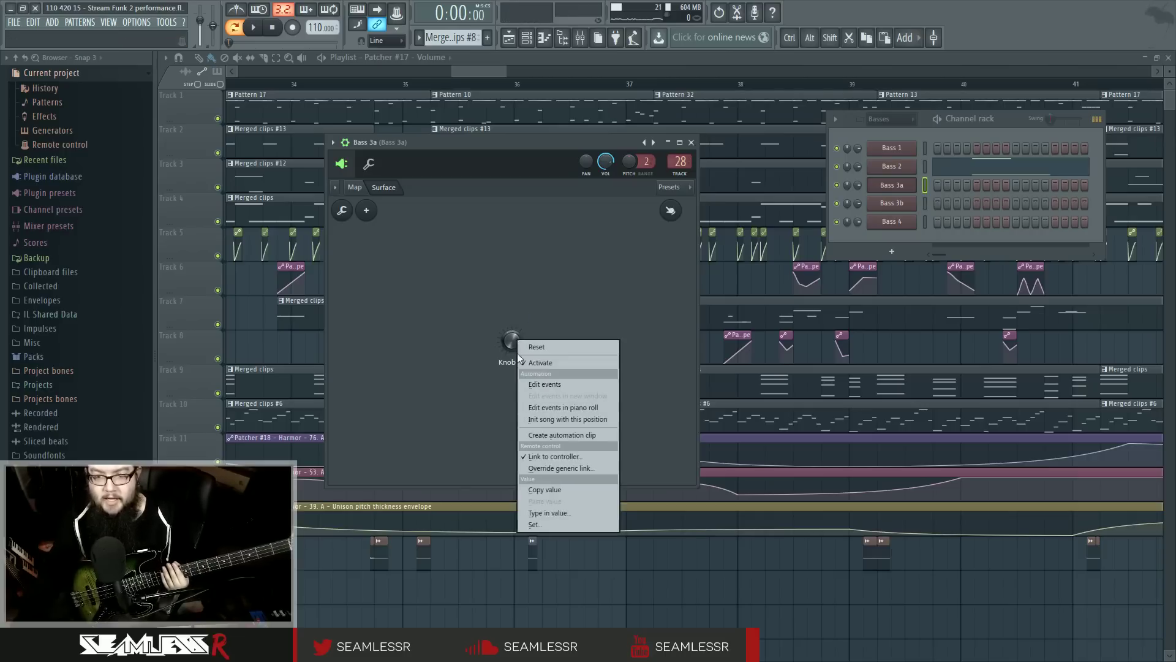
pyautogui.click(544, 458)
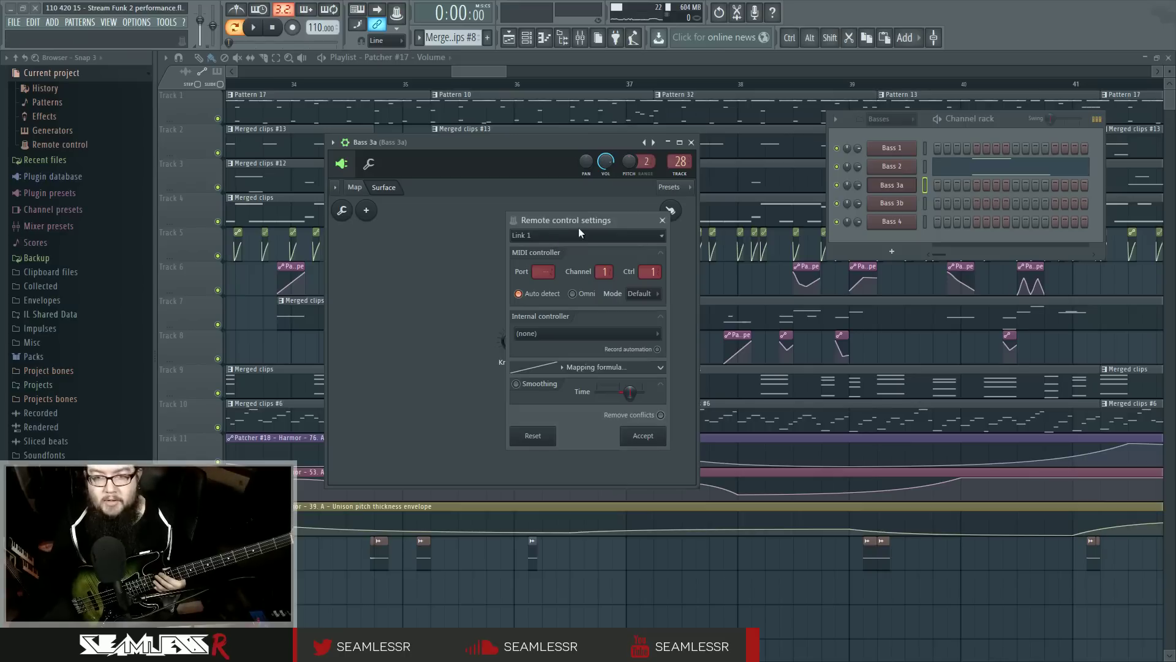
pyautogui.moveTo(578, 226); pyautogui.dragTo(644, 234)
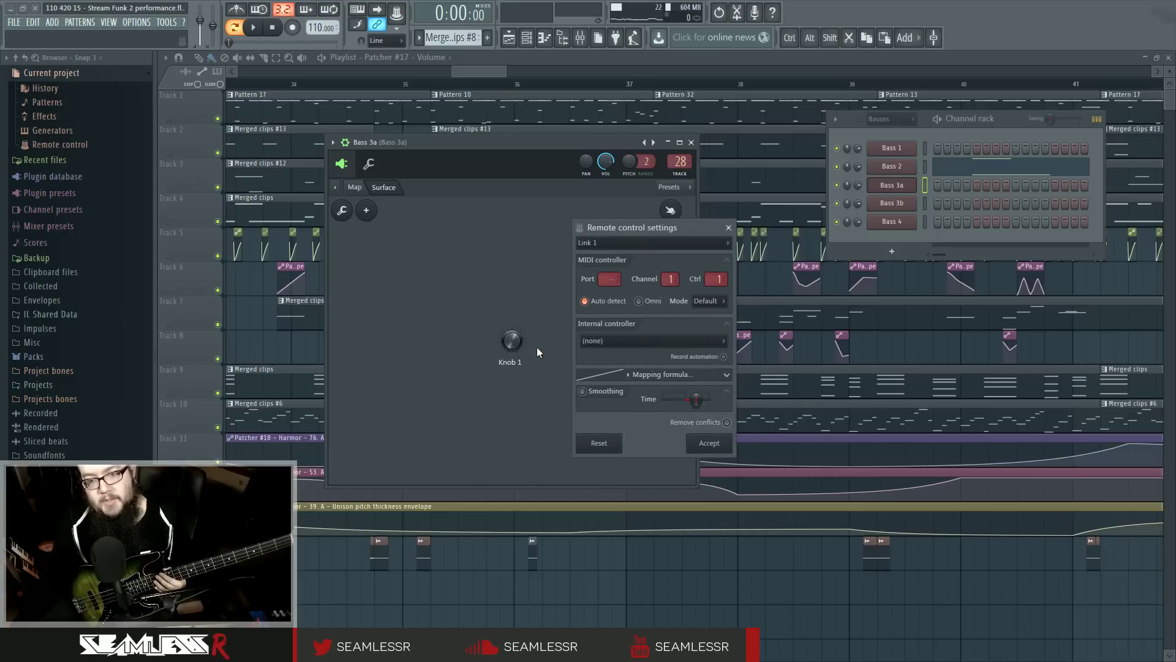
pyautogui.click(633, 245)
pyautogui.click(612, 312)
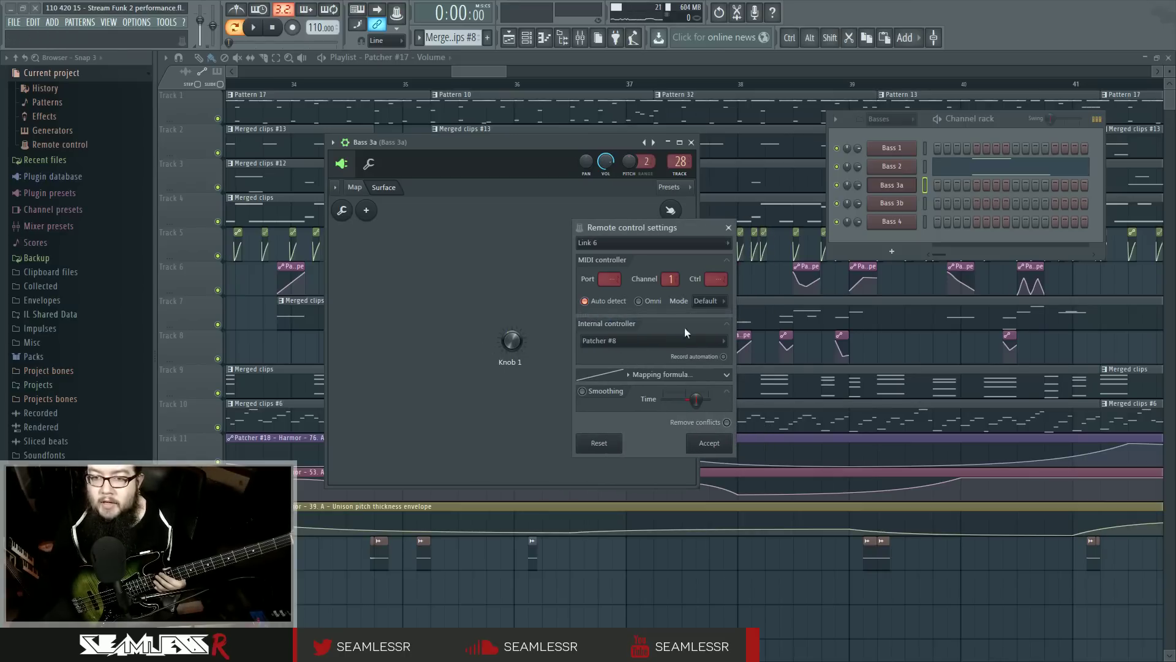
pyautogui.click(645, 340)
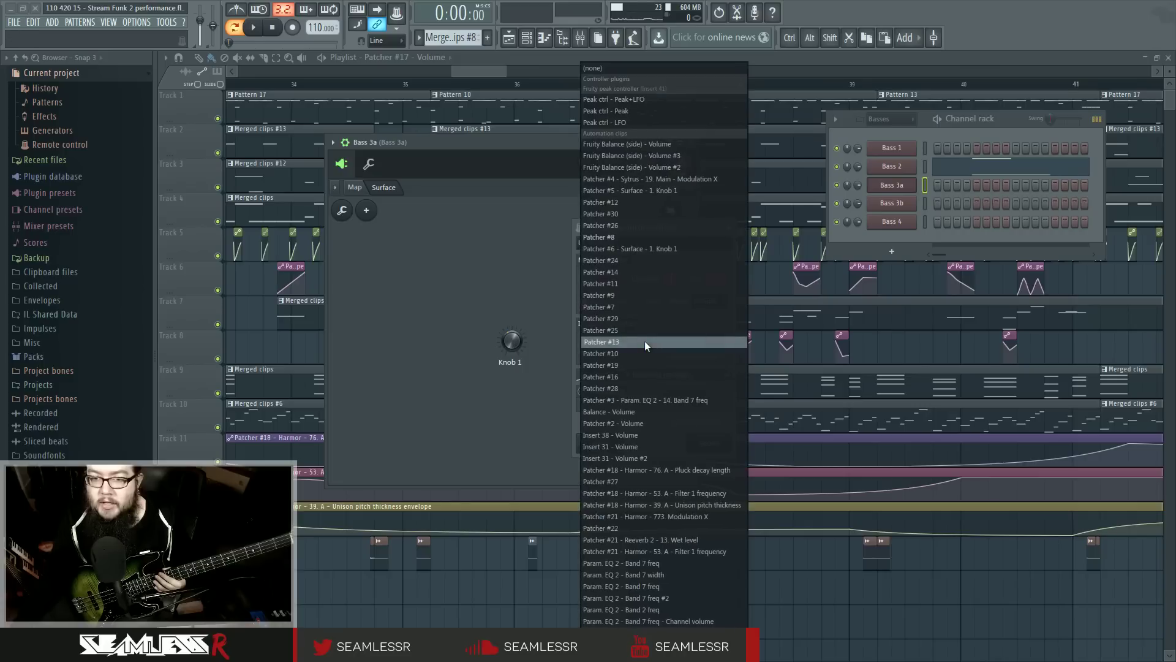
pyautogui.click(528, 141)
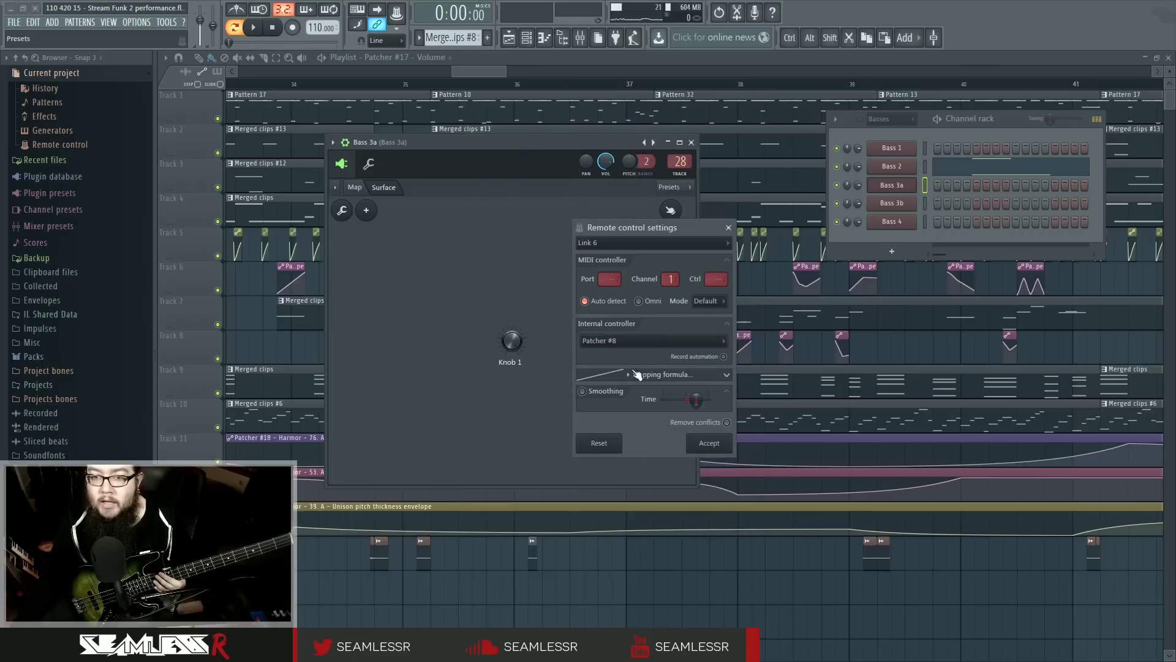
# Step: Try Knob 1 mapping formulas, including First half, settling on a linear one
pyautogui.click(653, 375)
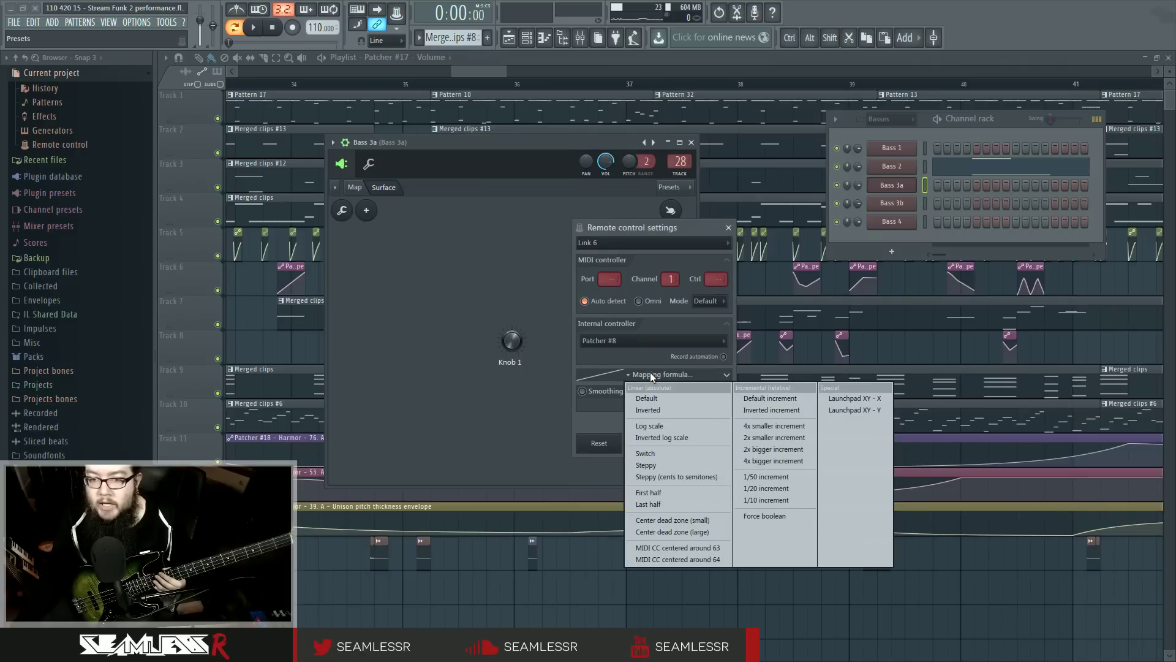
pyautogui.click(680, 503)
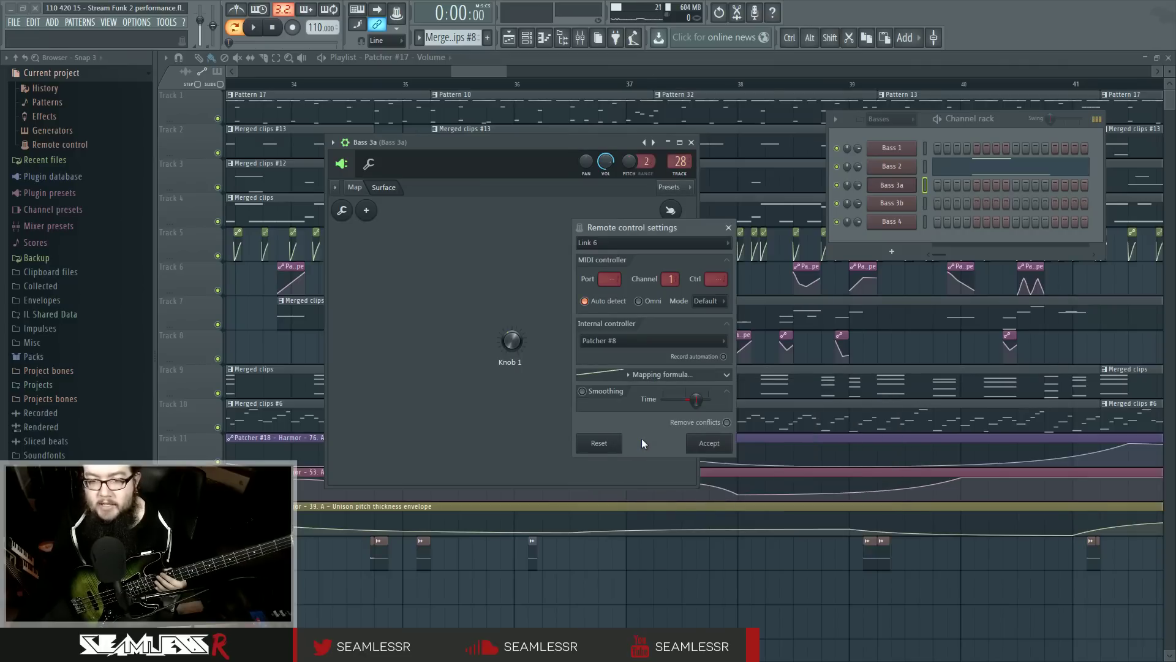
pyautogui.click(649, 376)
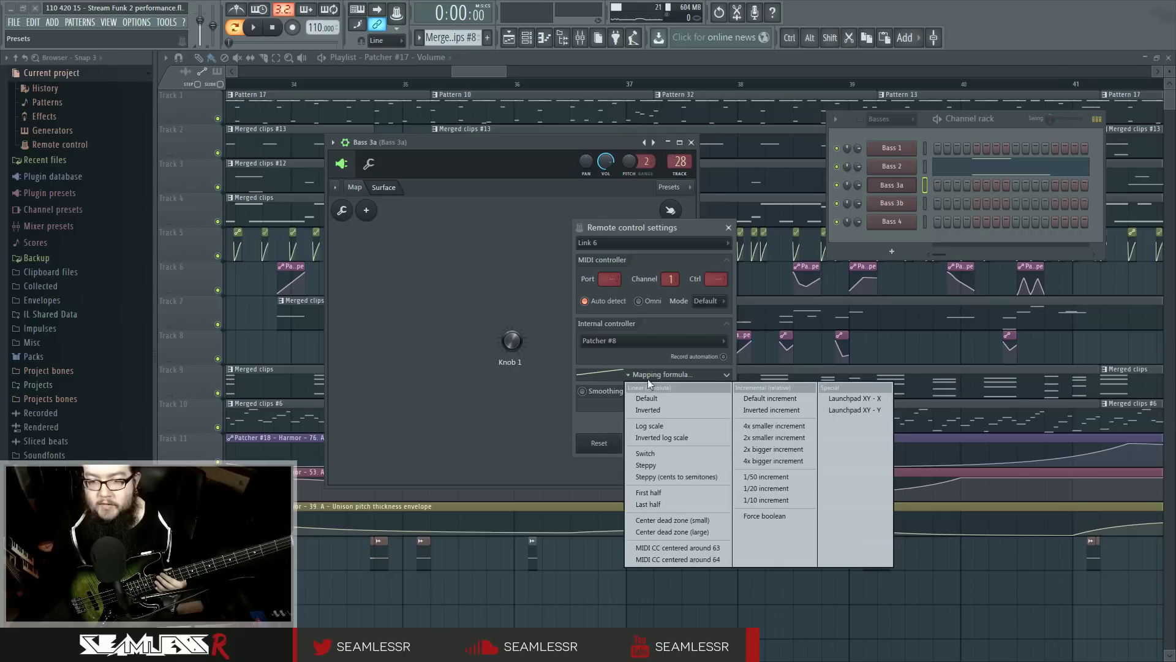
pyautogui.click(664, 493)
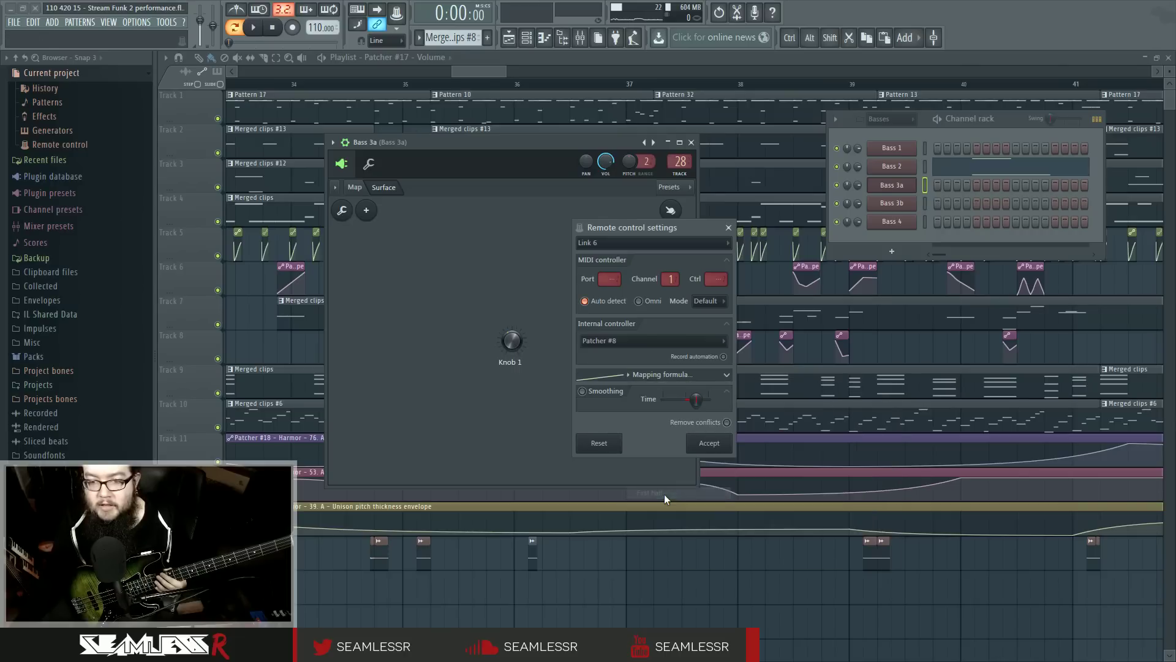
pyautogui.click(592, 376)
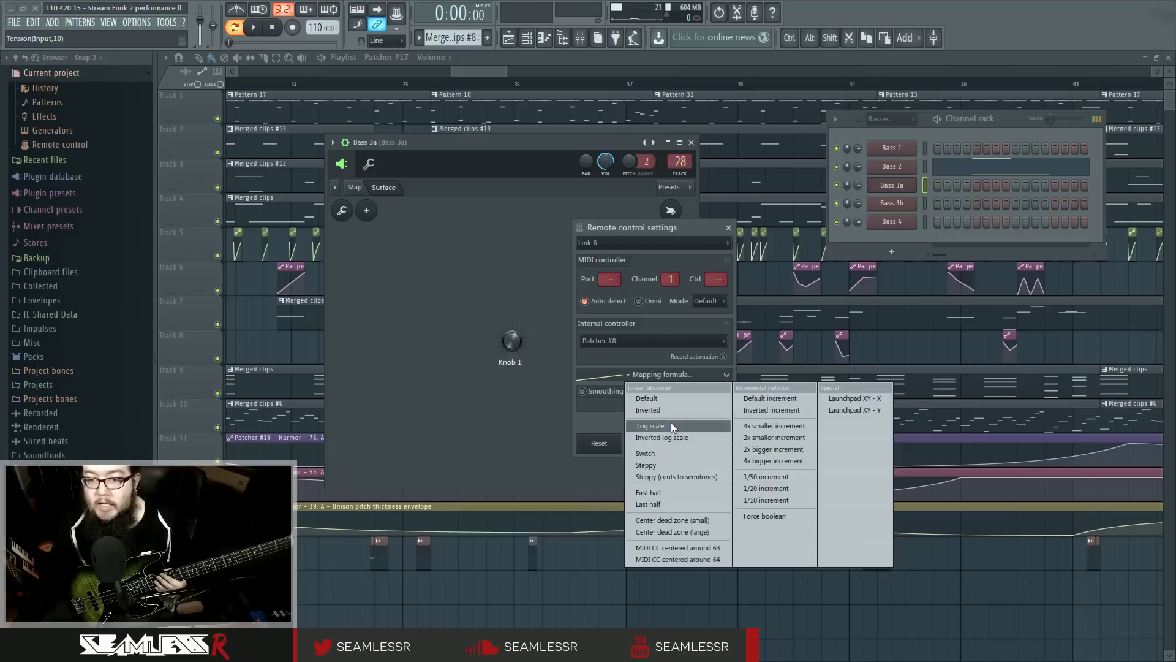
pyautogui.click(650, 398)
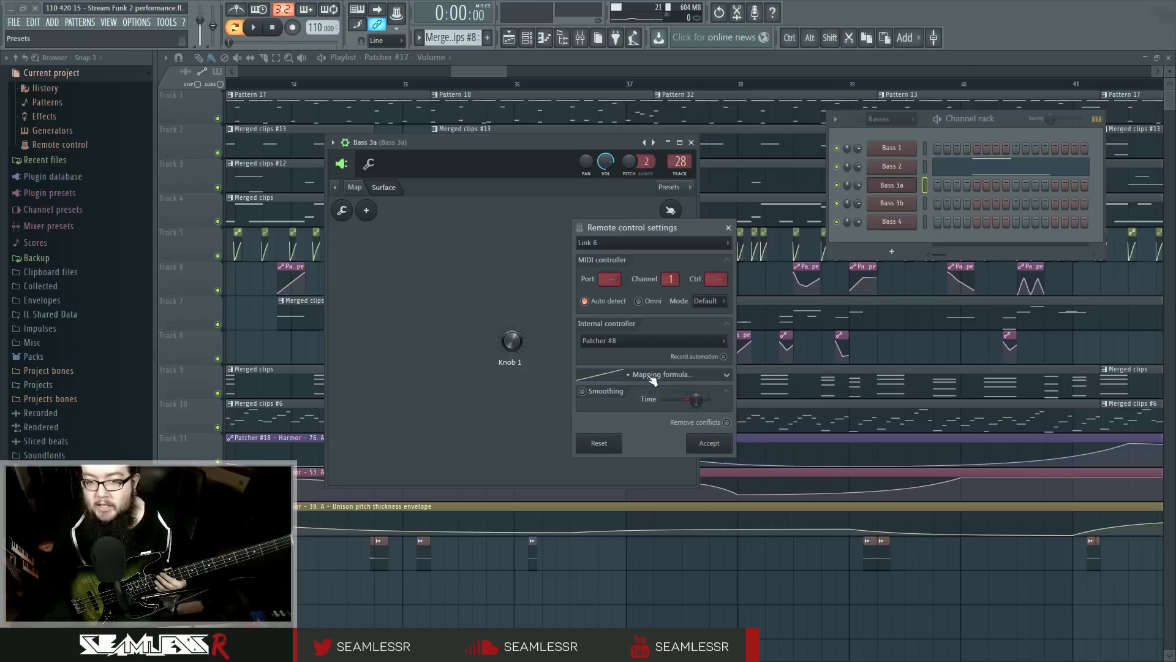
pyautogui.click(728, 228)
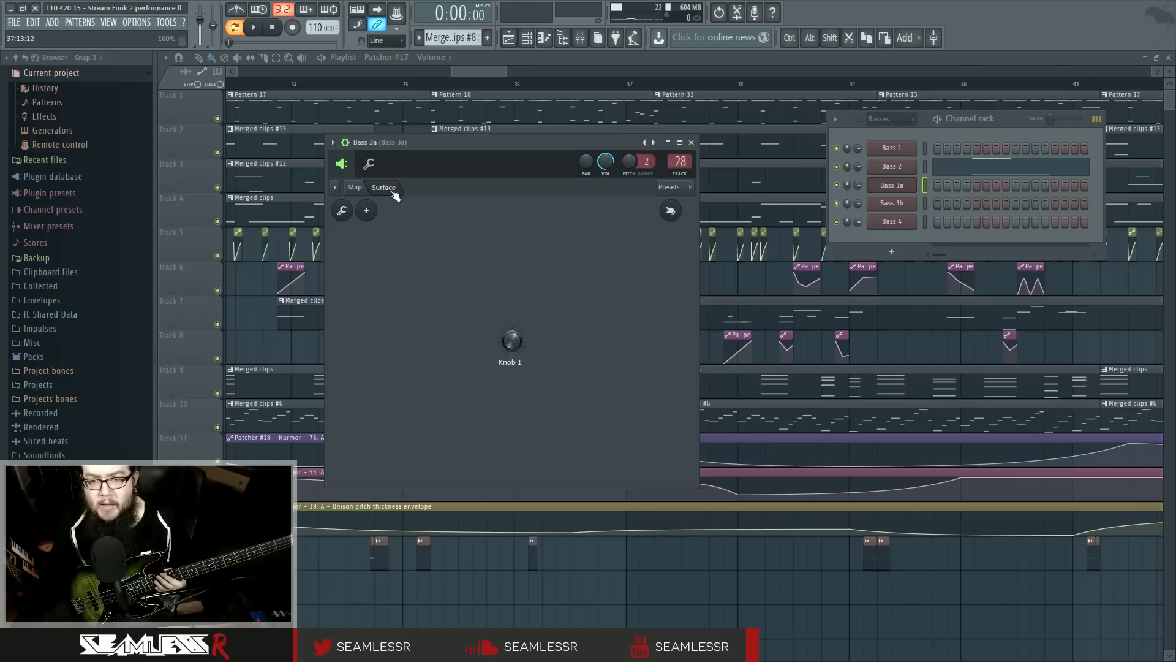
# Step: Reassign Knob 1 to Link 6, accept it, and return to the Patcher map
pyautogui.rightClick(507, 339)
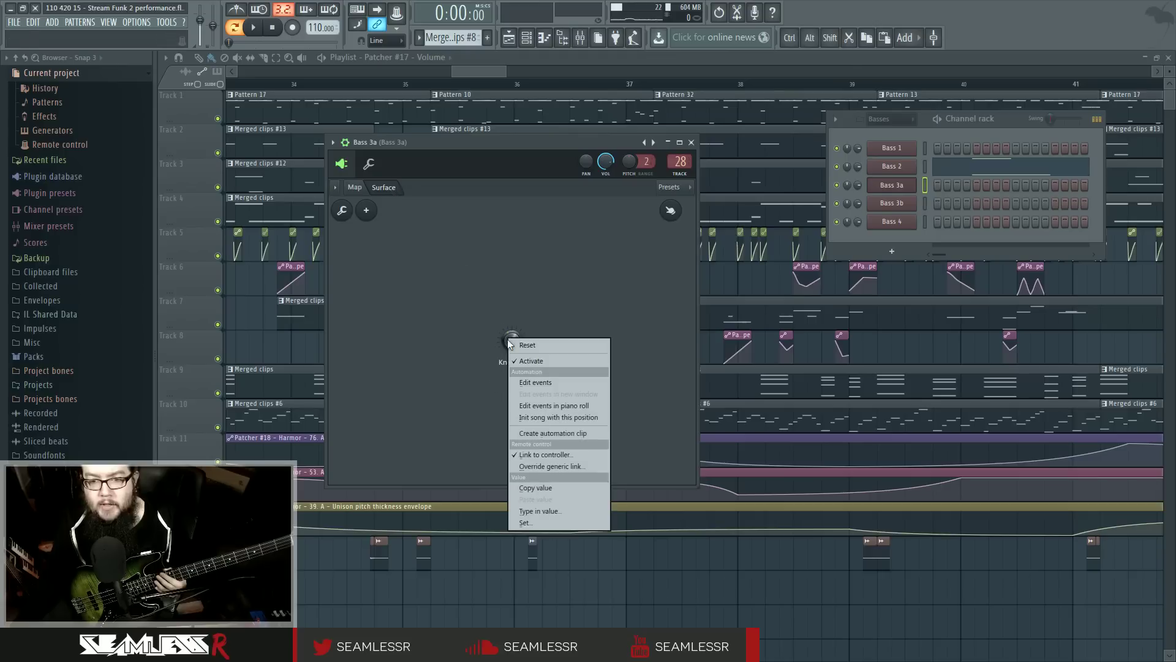
pyautogui.click(535, 452)
pyautogui.click(573, 235)
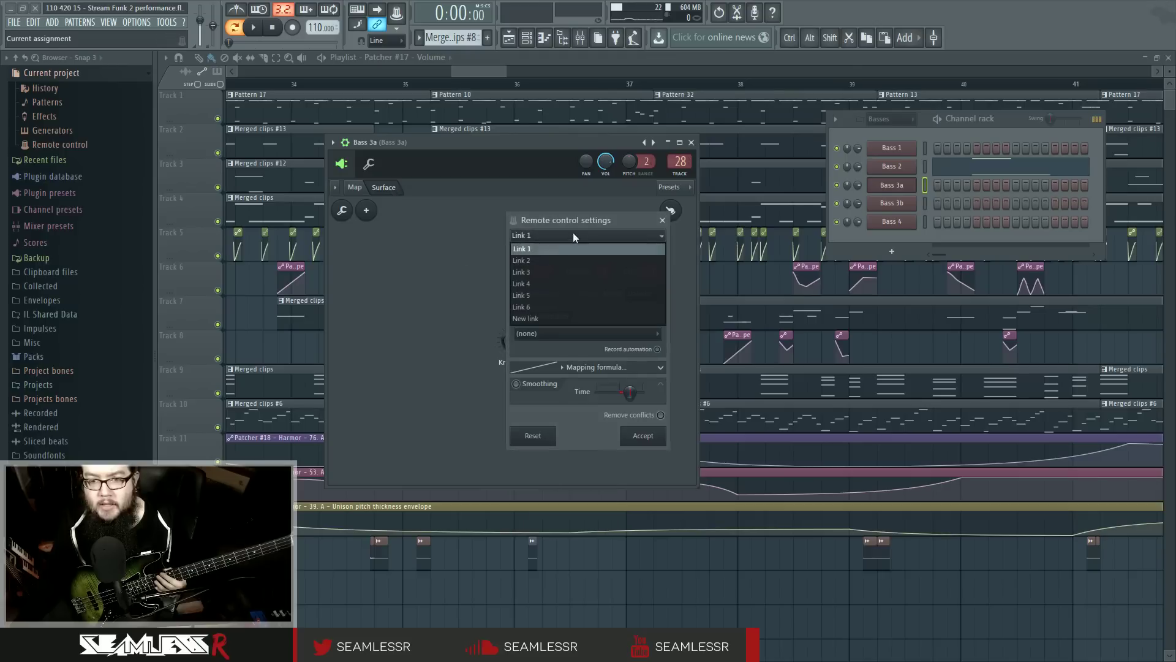
pyautogui.click(557, 308)
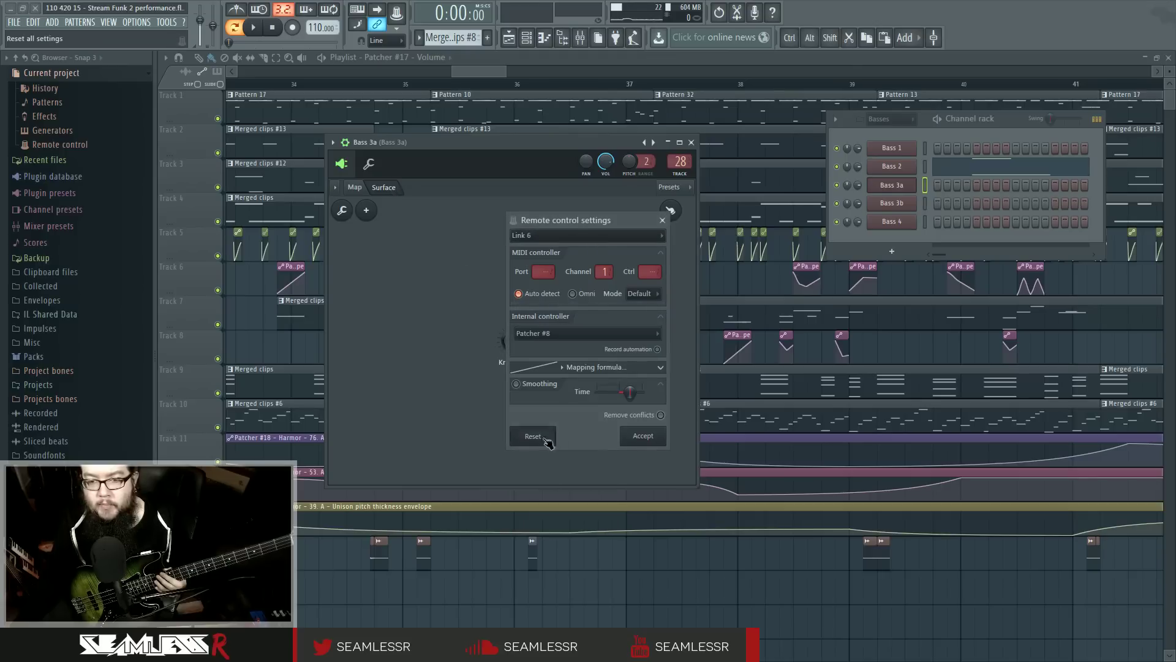
pyautogui.click(643, 436)
pyautogui.click(355, 187)
# Step: Tidy the map, widen the Patcher, and add a second Fruity Envelope Controller
pyautogui.moveTo(402, 315); pyautogui.dragTo(404, 317)
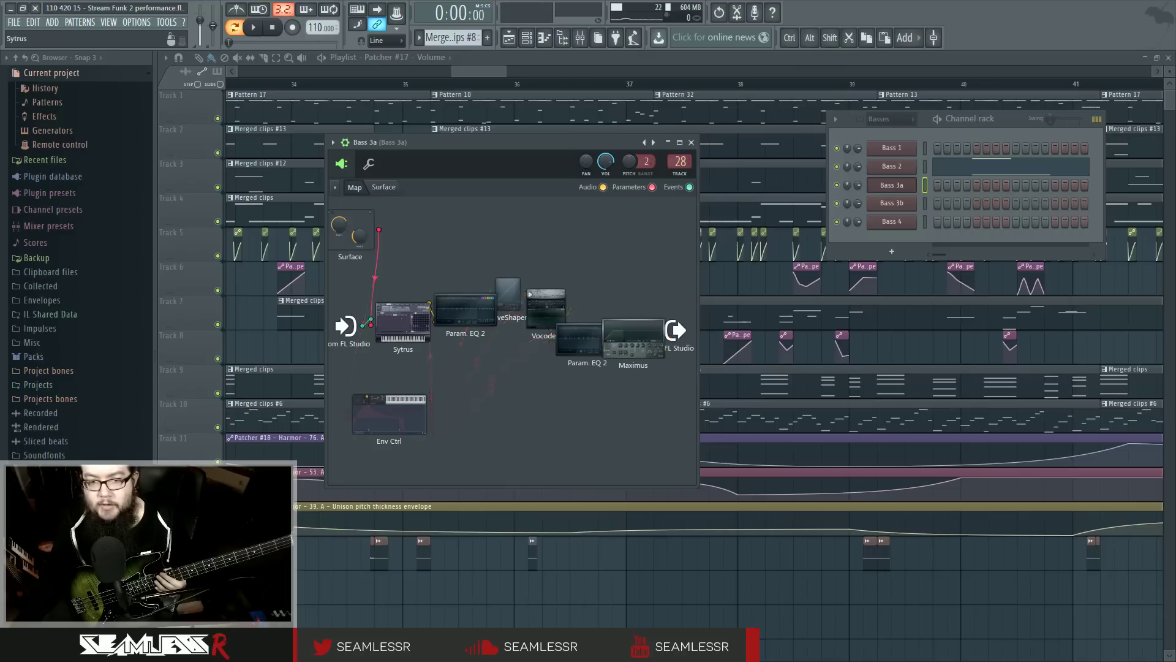
pyautogui.moveTo(392, 412)
pyautogui.mouseDown()
pyautogui.moveTo(412, 407)
pyautogui.moveTo(401, 398)
pyautogui.moveTo(409, 405)
pyautogui.mouseUp()
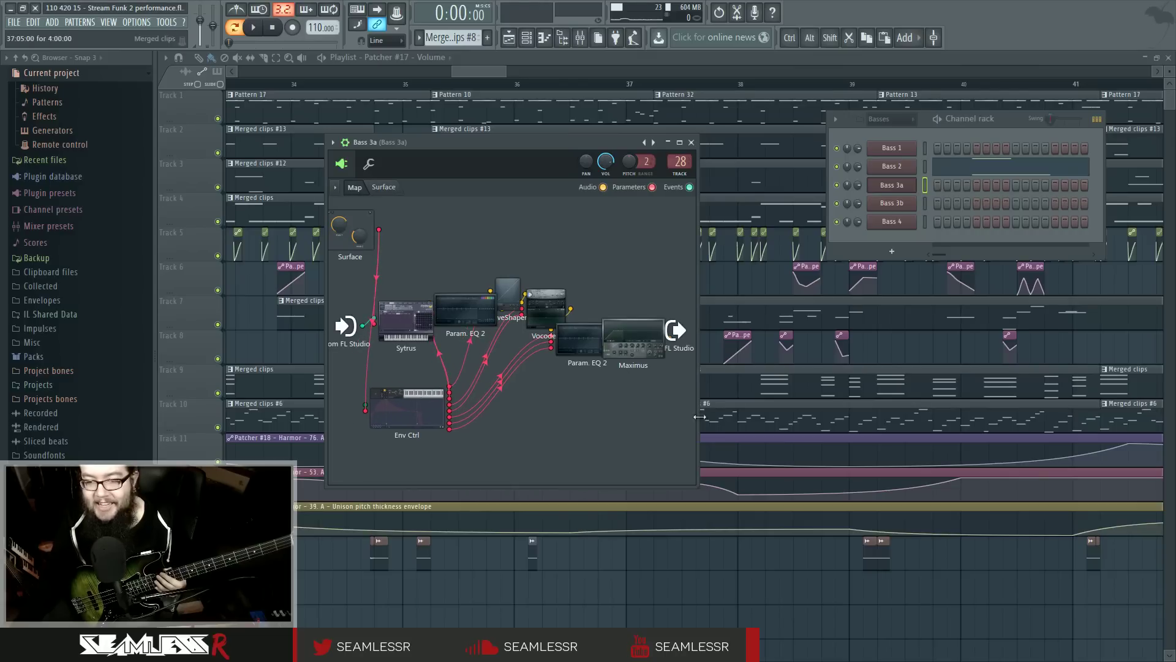
pyautogui.moveTo(698, 431); pyautogui.dragTo(931, 431)
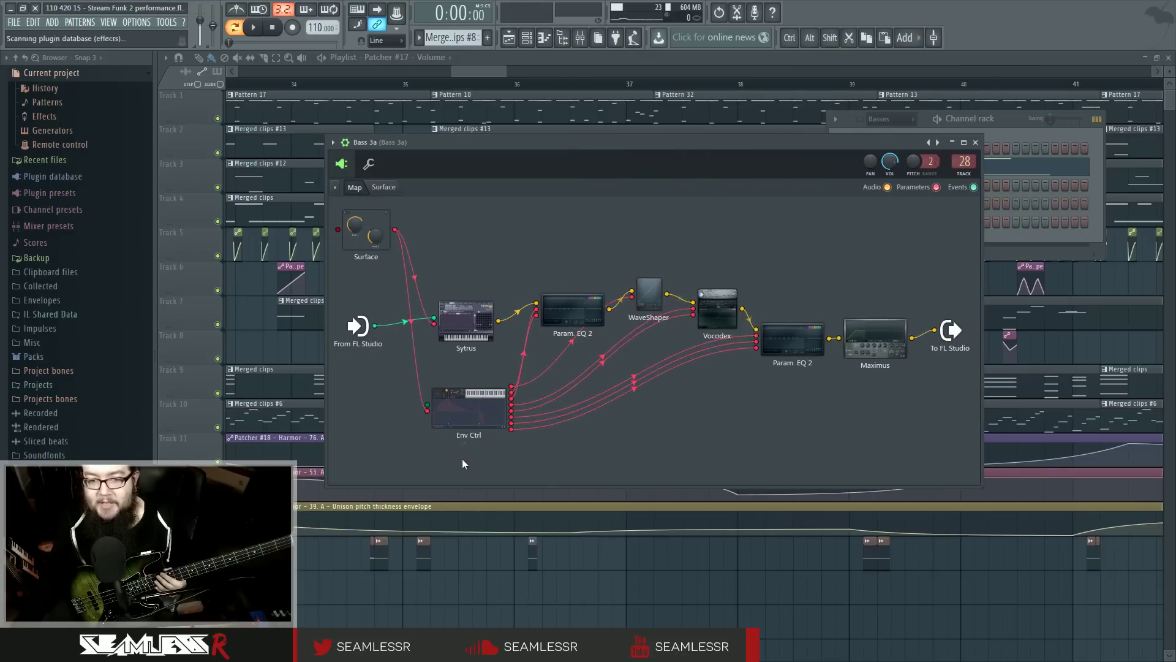
pyautogui.press('F8')
pyautogui.moveTo(58, 273); pyautogui.dragTo(405, 450)
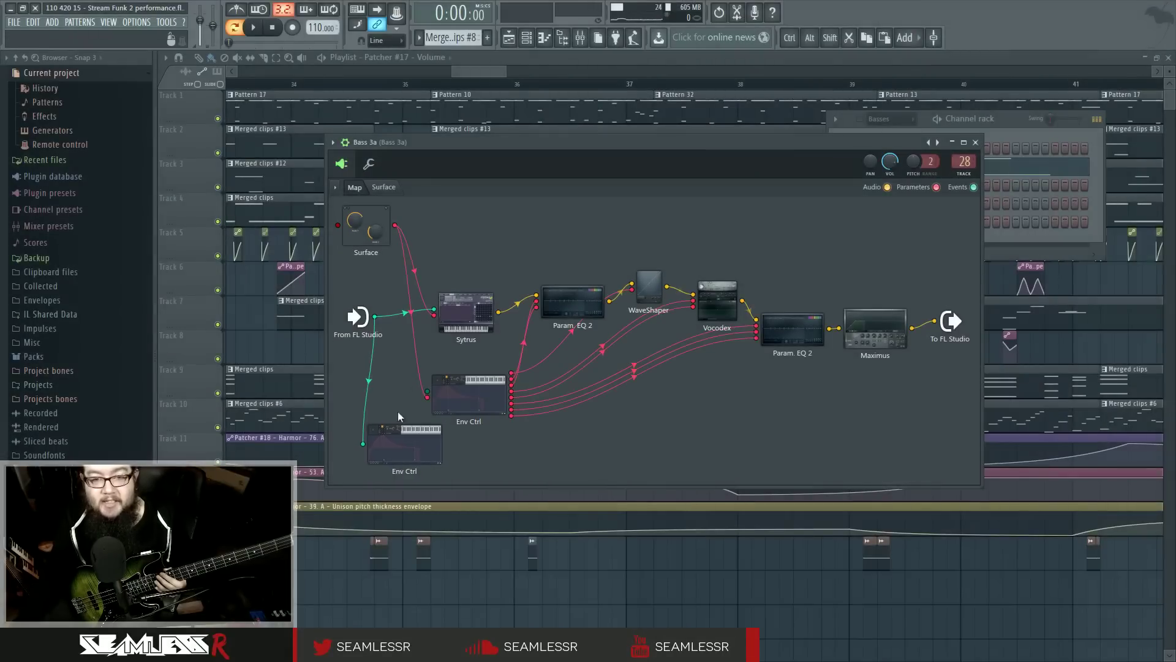
pyautogui.doubleClick(400, 440)
# Step: Activate an Env Ctrl knob's modulation and open its controller link settings
pyautogui.rightClick(335, 323)
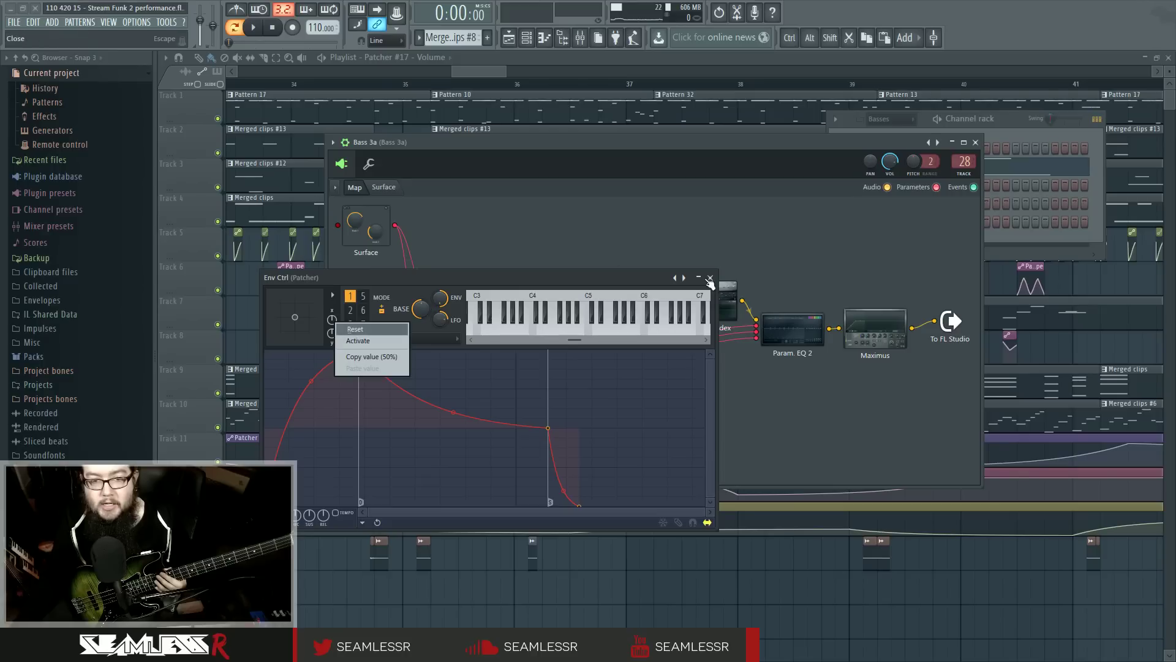
pyautogui.click(358, 341)
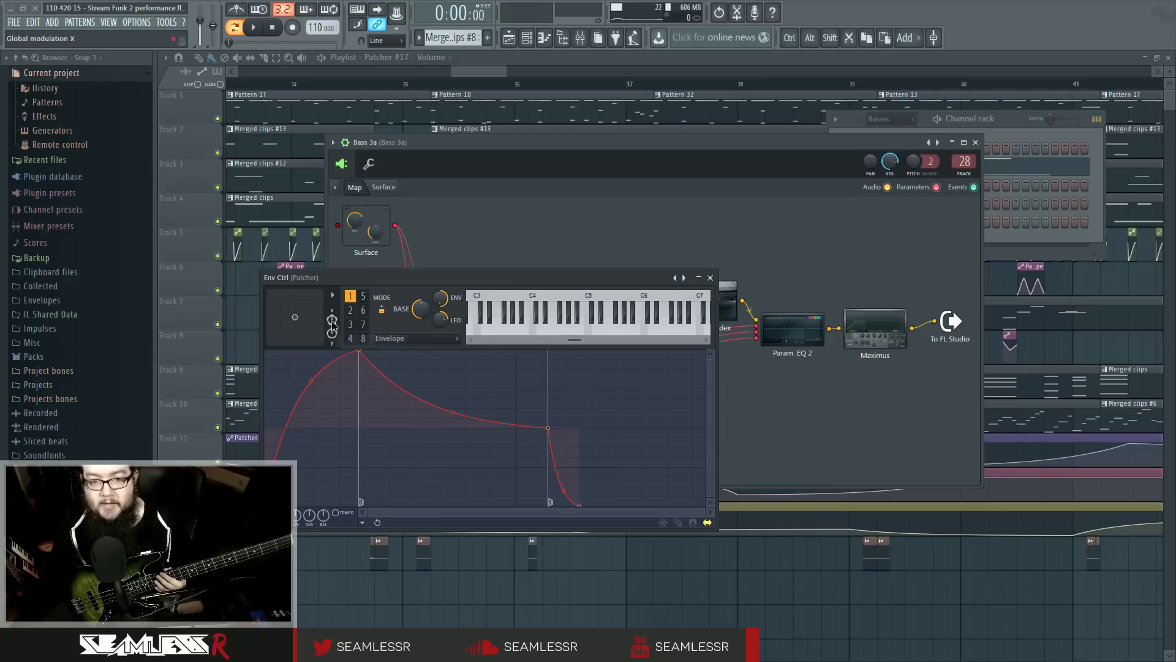
pyautogui.rightClick(334, 323)
pyautogui.click(386, 439)
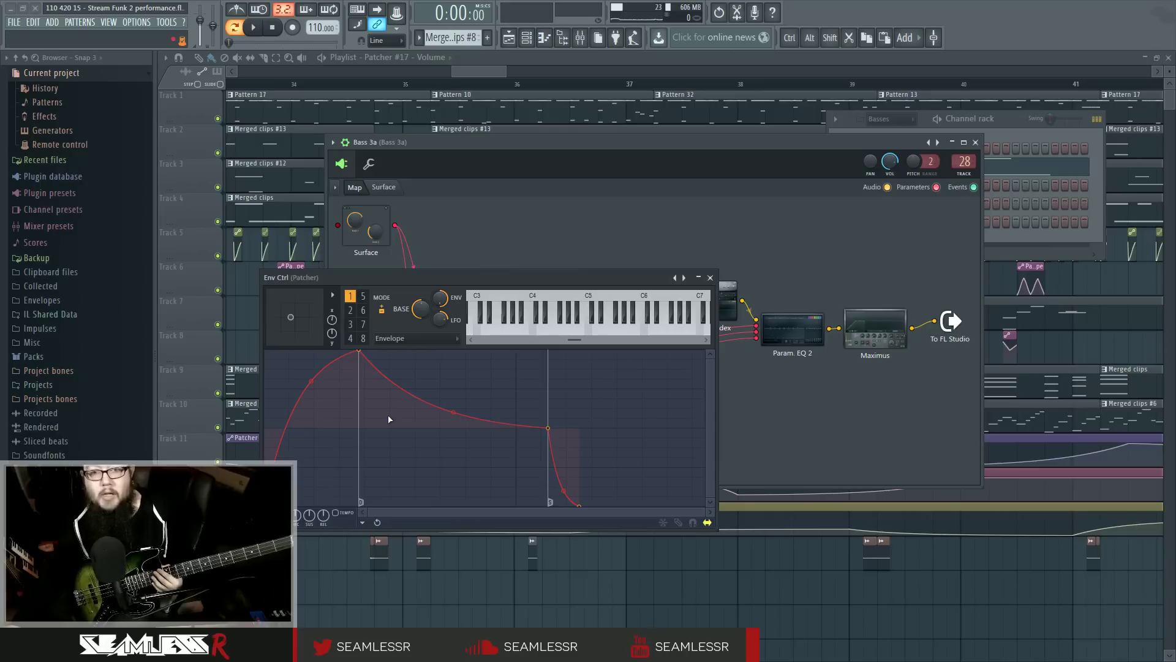
# Step: Set the Env Ctrl to Modulation X mapping with a curve from zero rising to full
pyautogui.click(403, 338)
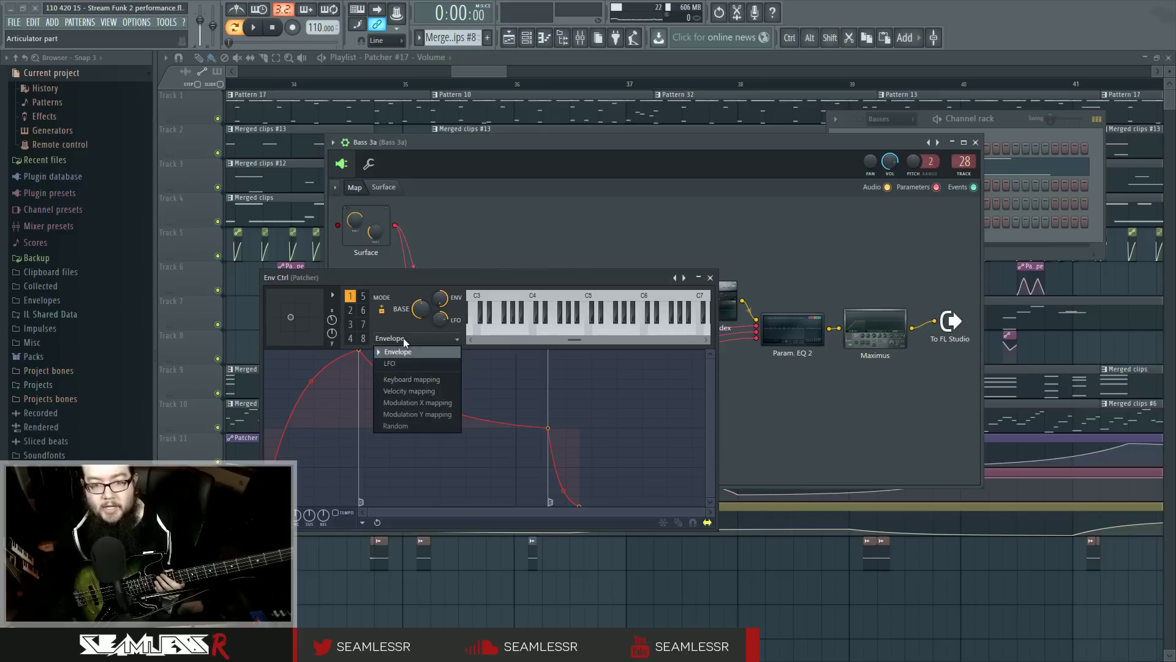
pyautogui.click(413, 403)
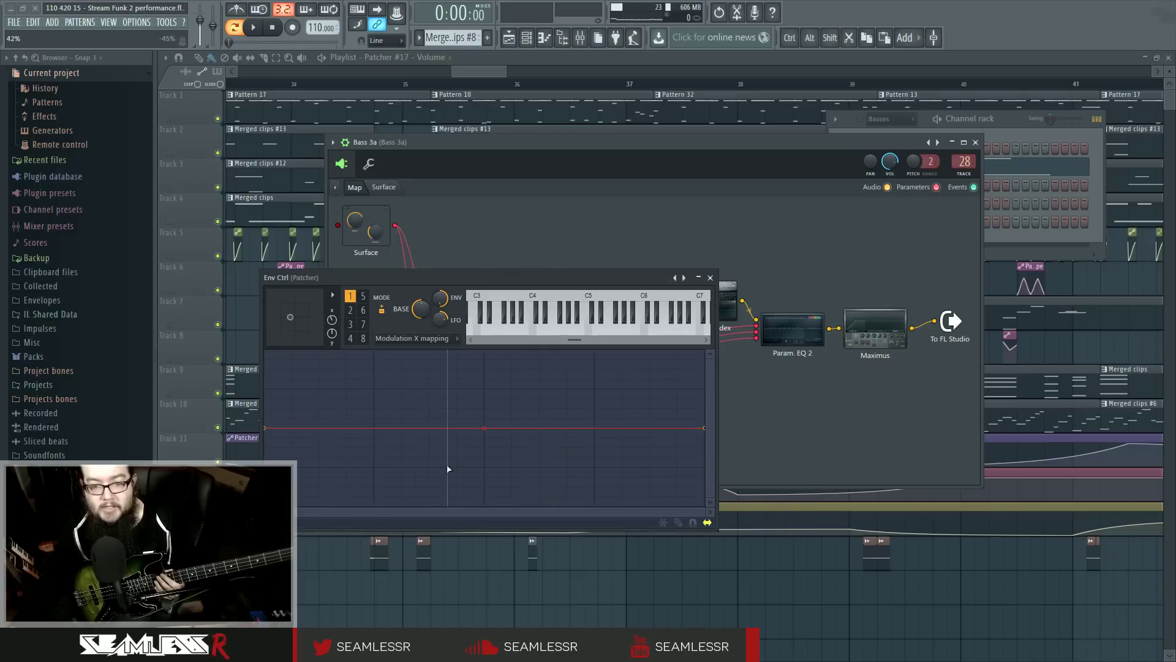
pyautogui.rightClick(448, 508)
pyautogui.moveTo(265, 428); pyautogui.dragTo(265, 506)
pyautogui.moveTo(707, 429); pyautogui.dragTo(705, 352)
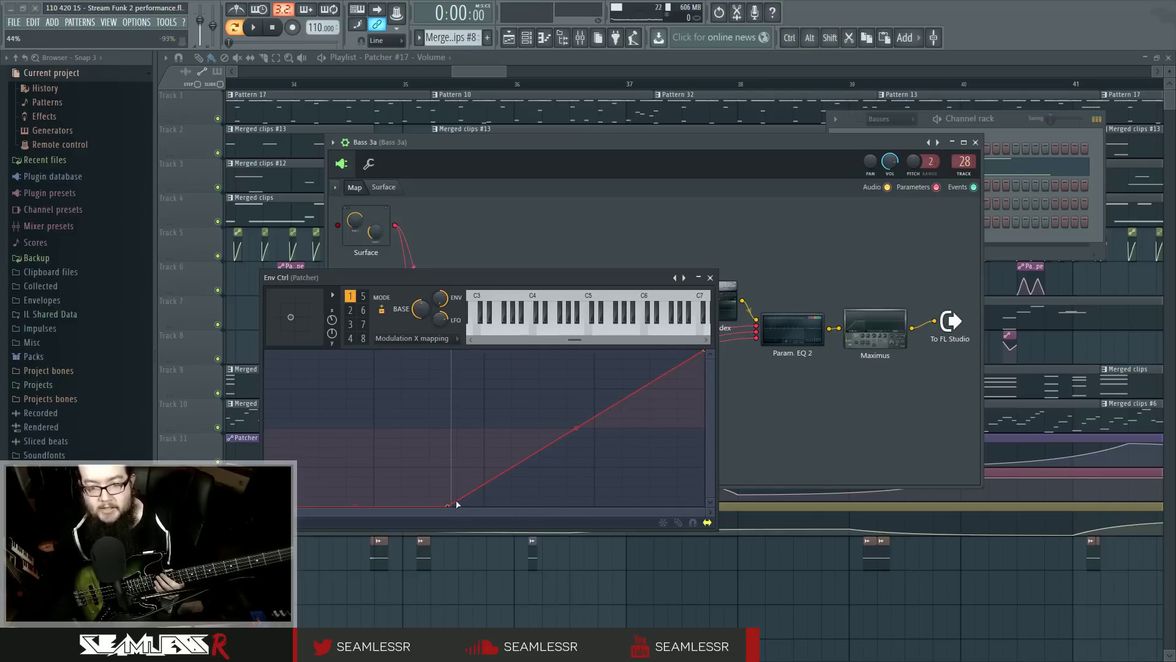
# Step: Enable the Articulator 1 controller output on the lower Env Ctrl node
pyautogui.click(710, 277)
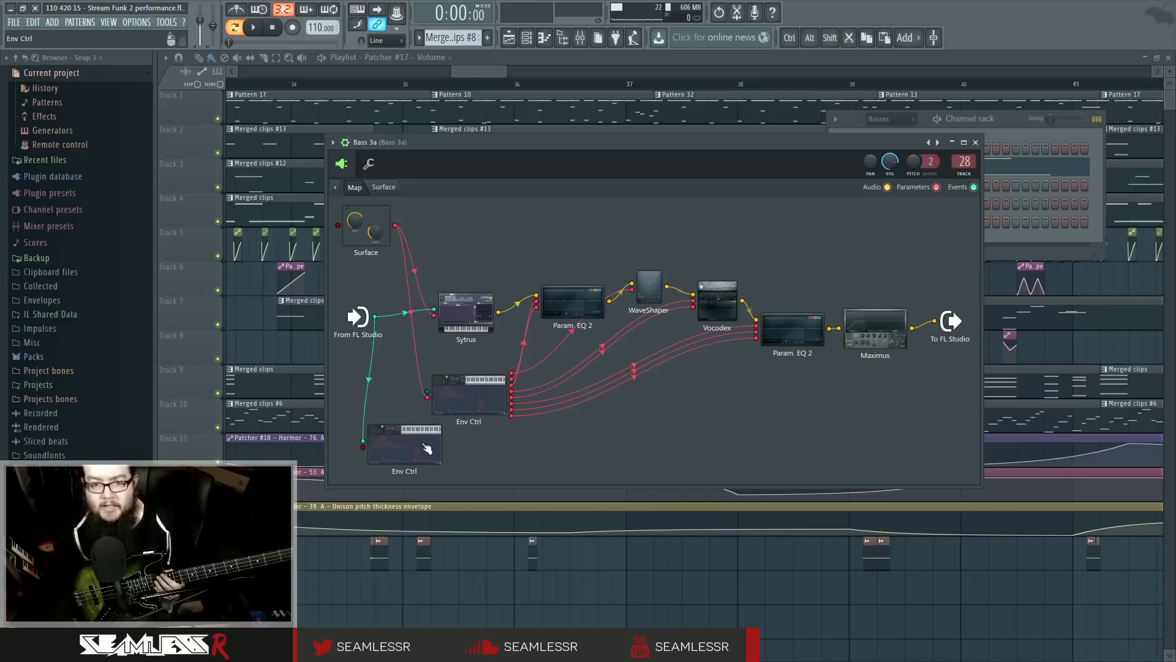
pyautogui.rightClick(422, 446)
pyautogui.moveTo(456, 518)
pyautogui.moveTo(519, 521)
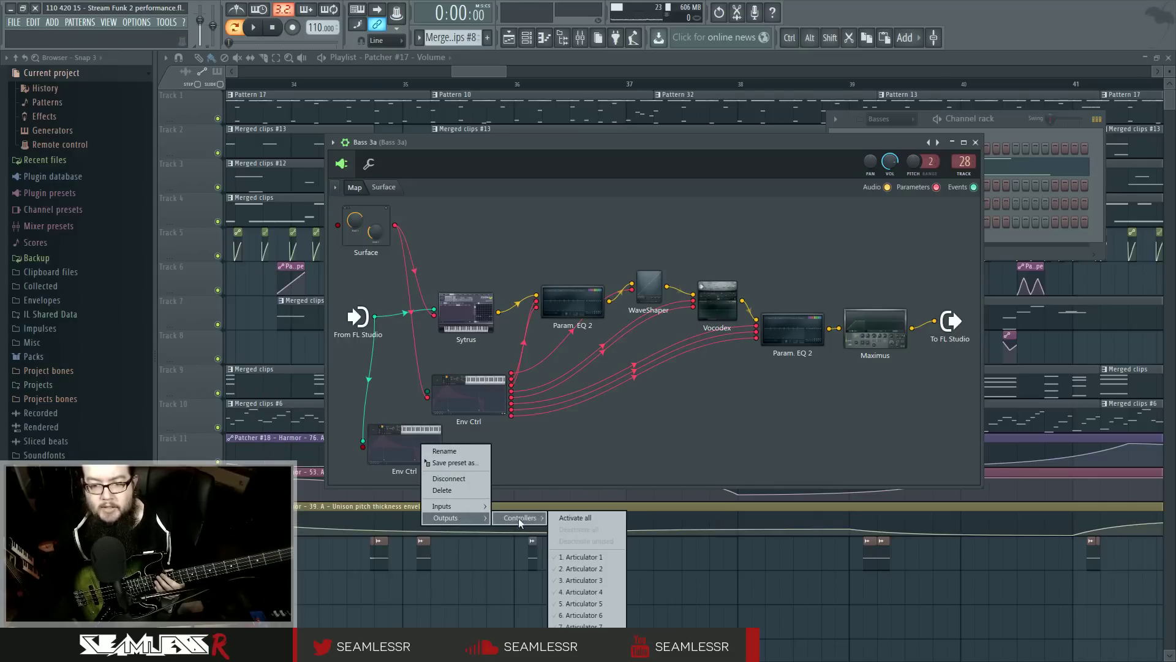
pyautogui.click(582, 557)
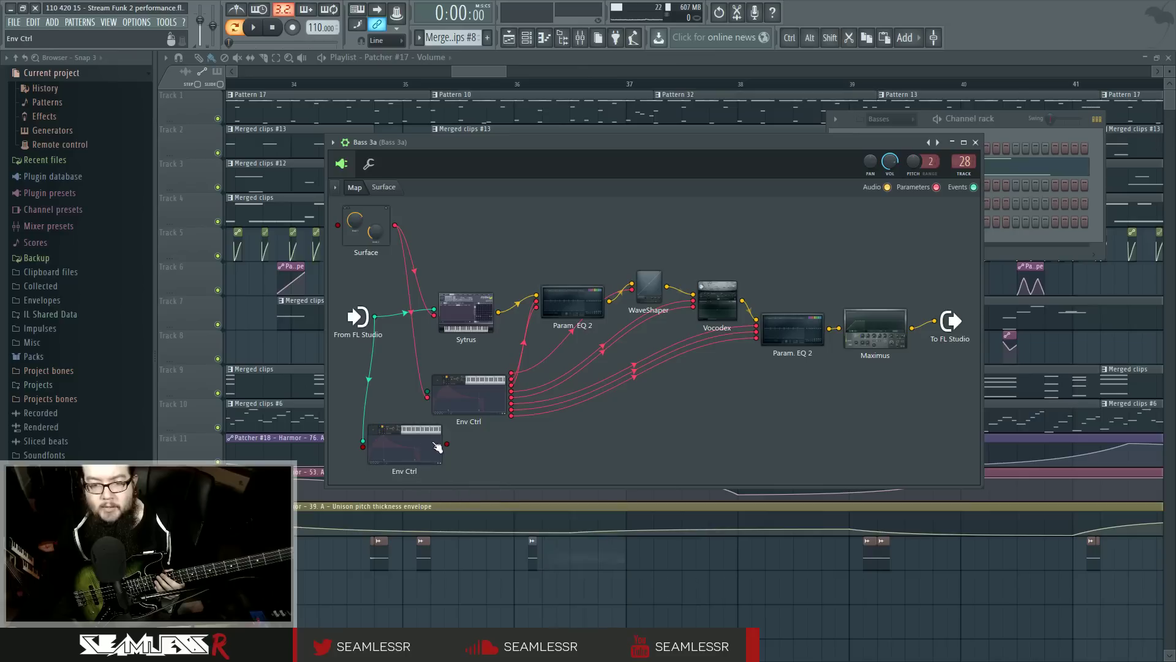
# Step: Reopen the lower Env Ctrl and place it to the right of the Surface controls
pyautogui.click(385, 188)
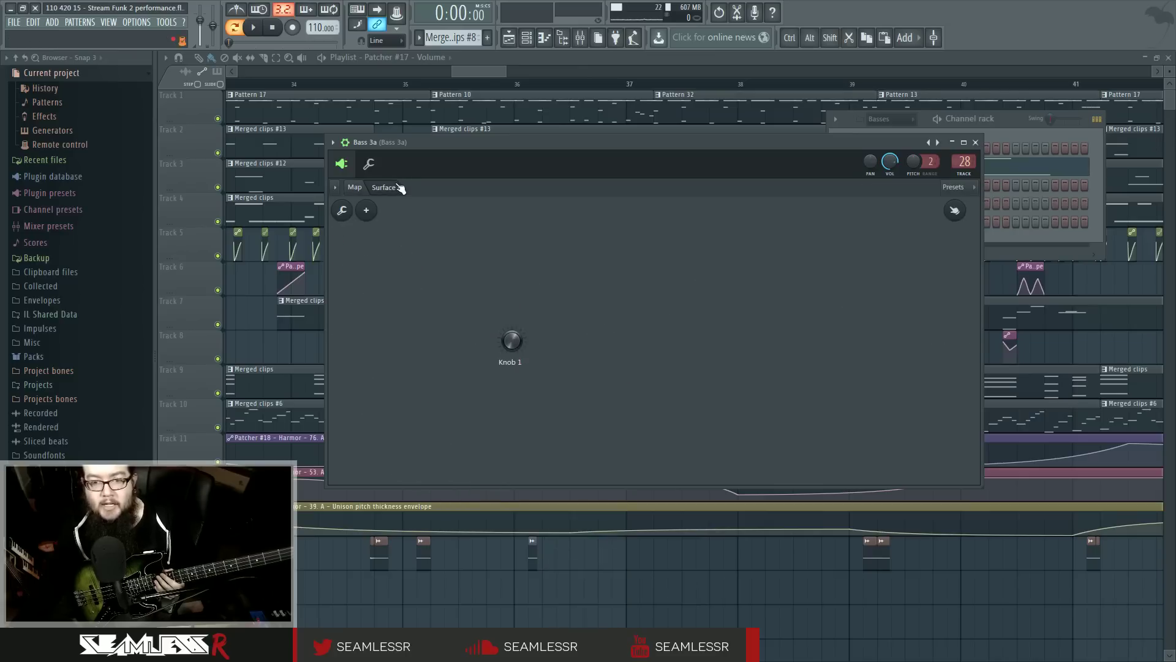
pyautogui.click(355, 187)
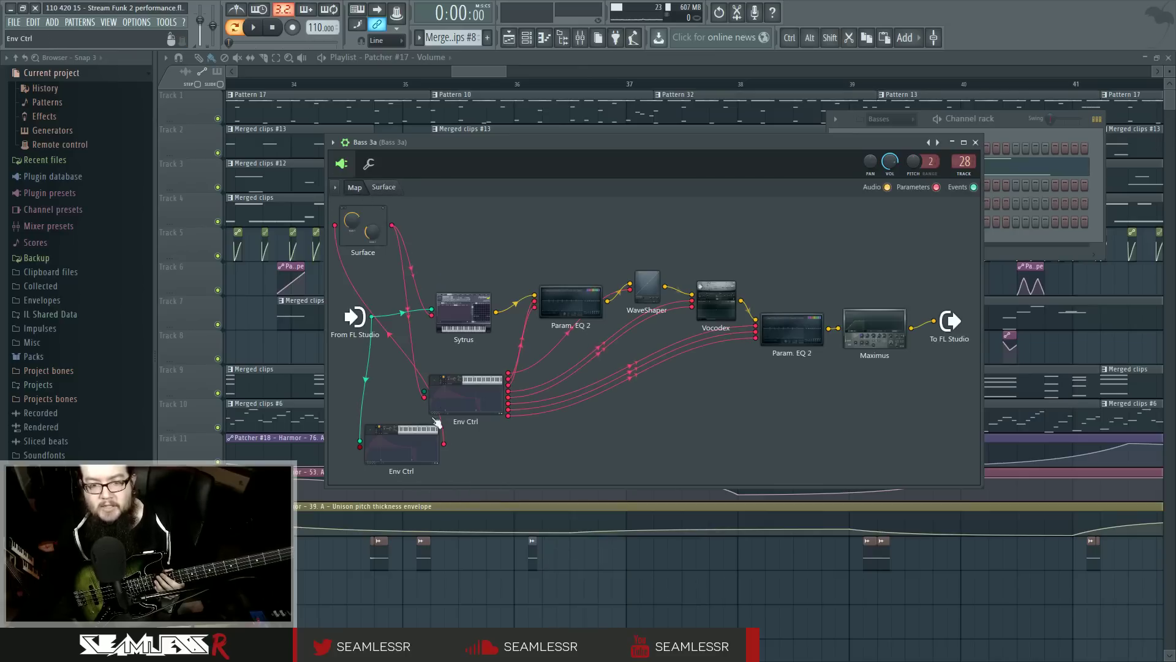
pyautogui.doubleClick(381, 443)
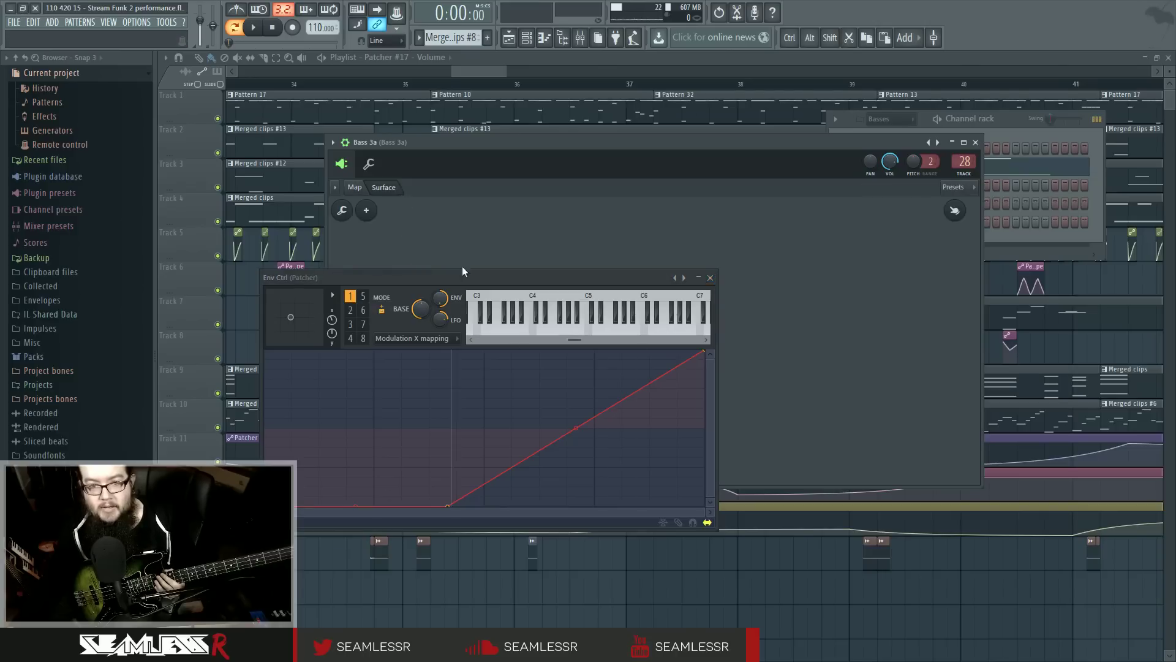
pyautogui.click(383, 187)
pyautogui.moveTo(462, 277); pyautogui.dragTo(784, 202)
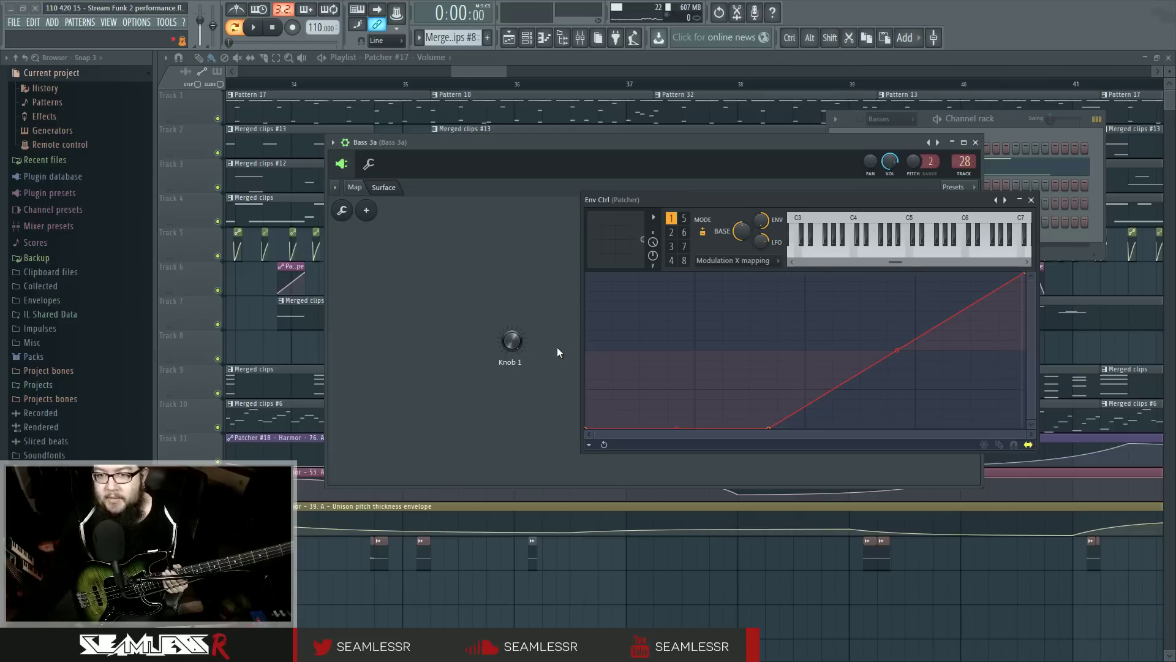
# Step: Link the Env Ctrl Y knob to a controller with smoothing on at 31ms
pyautogui.rightClick(653, 255)
pyautogui.click(705, 361)
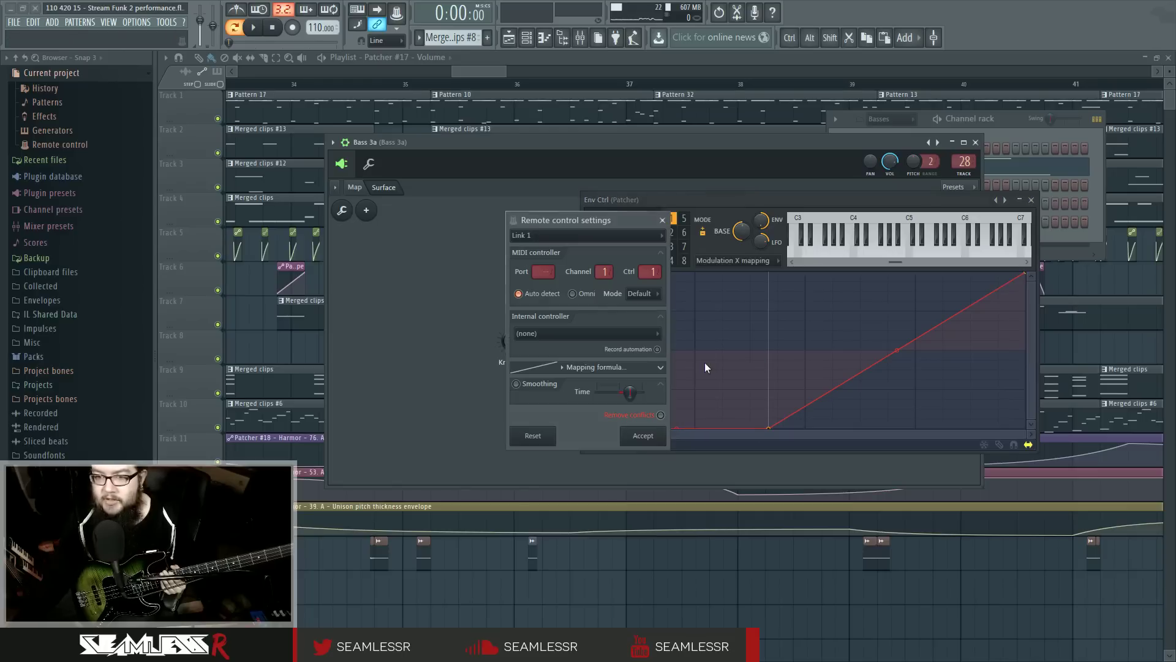
pyautogui.click(560, 385)
pyautogui.moveTo(630, 392); pyautogui.dragTo(628, 408)
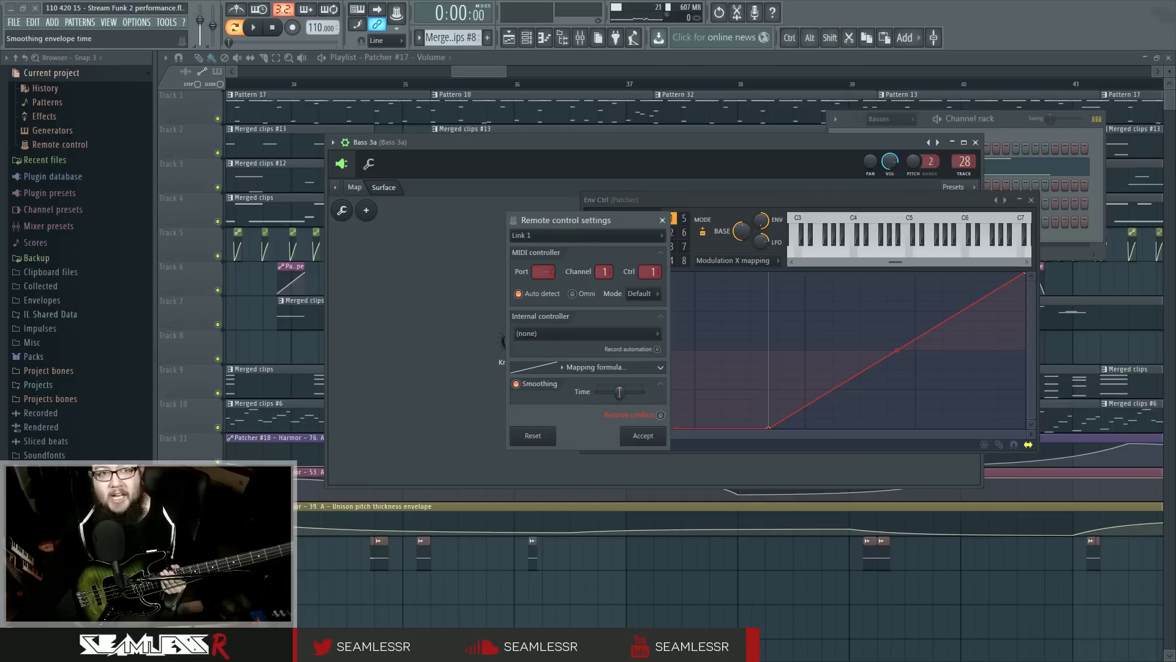
pyautogui.click(634, 440)
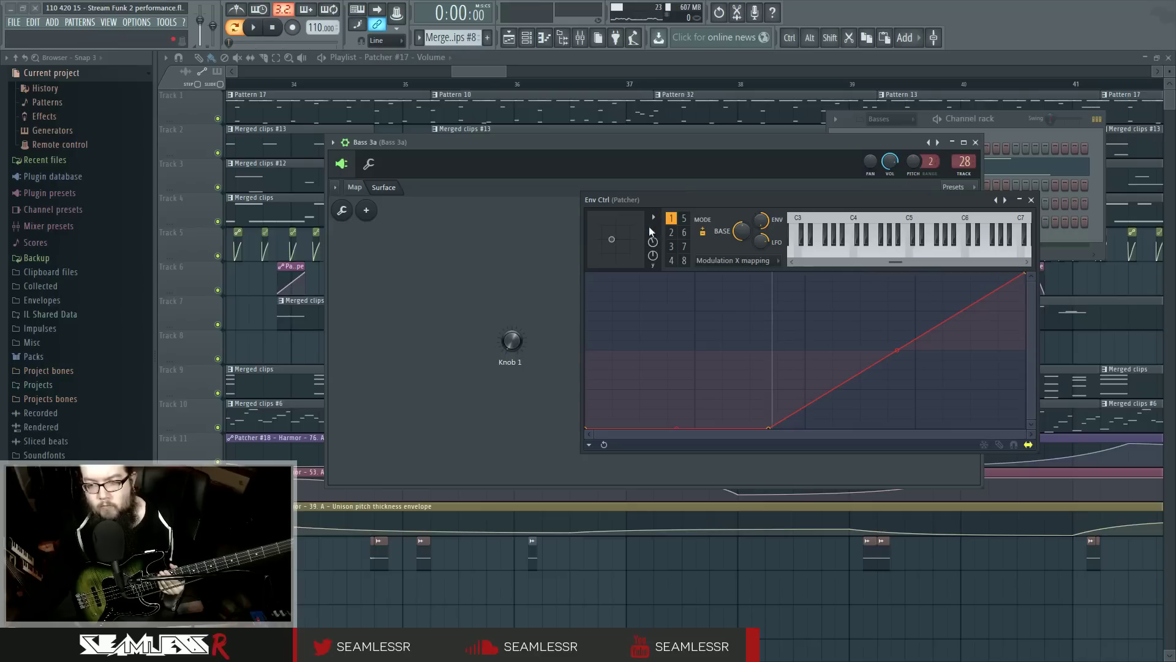
# Step: Link the X knob with 81ms smoothing, then close the Env Ctrl window
pyautogui.rightClick(653, 243)
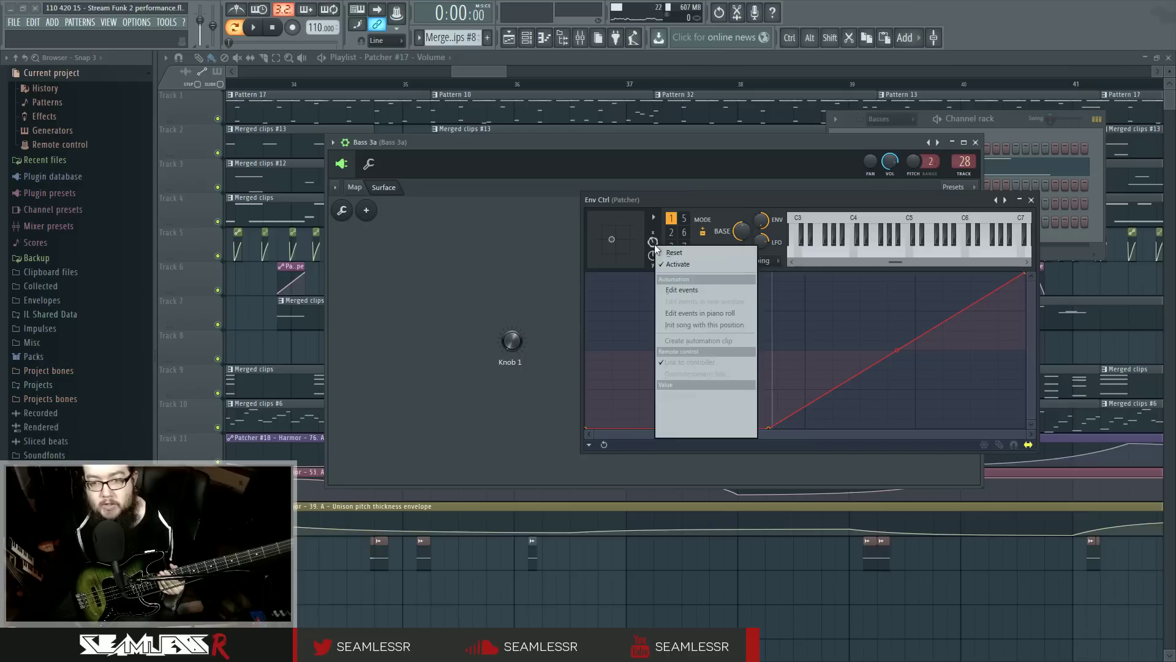
pyautogui.click(693, 361)
pyautogui.moveTo(620, 392); pyautogui.dragTo(620, 383)
pyautogui.click(641, 441)
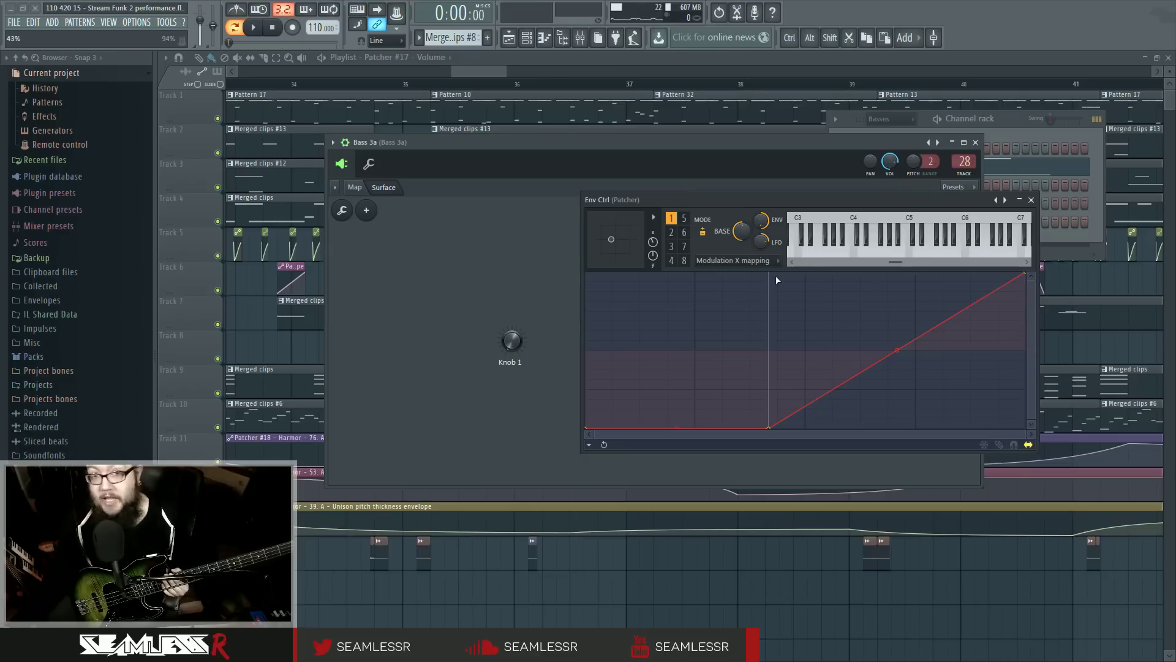
pyautogui.click(1031, 200)
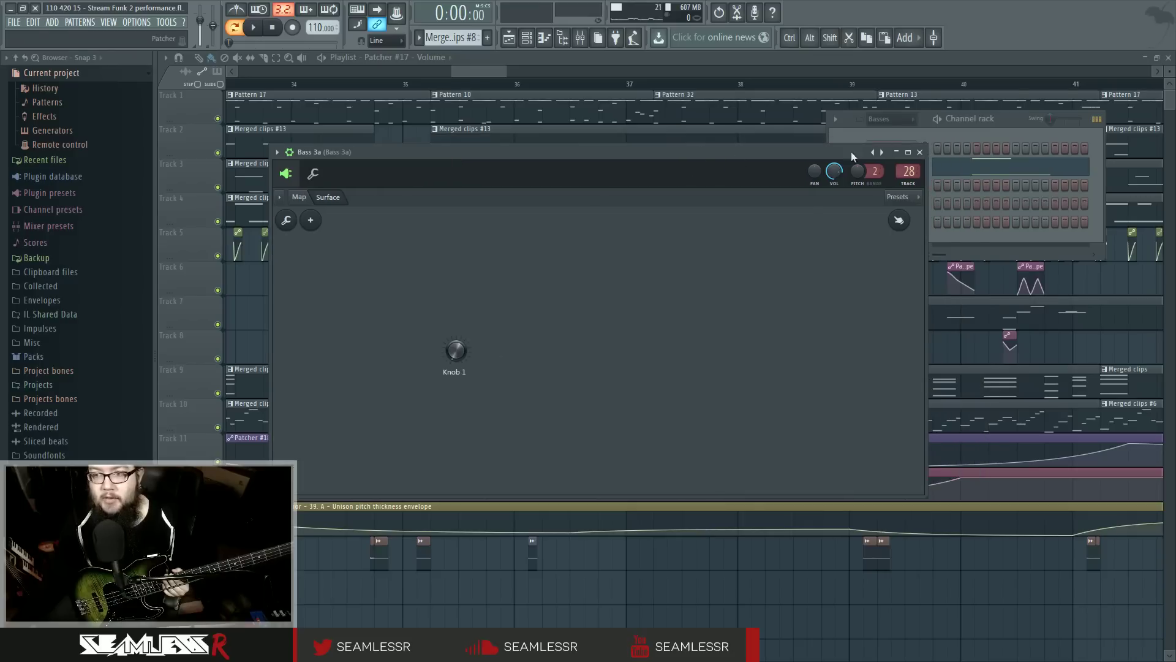
# Step: Close the Bass 3a window and open Bass 3b's channel to its Patcher map
pyautogui.click(976, 143)
pyautogui.click(896, 204)
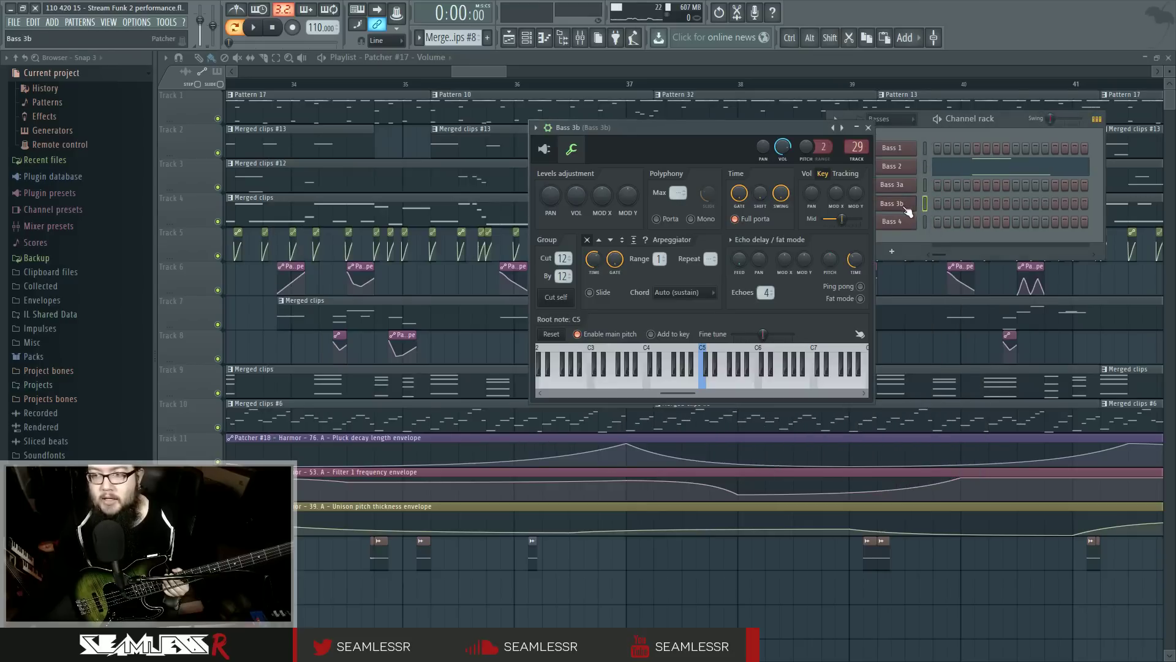
pyautogui.click(905, 208)
pyautogui.click(905, 208)
pyautogui.click(905, 208)
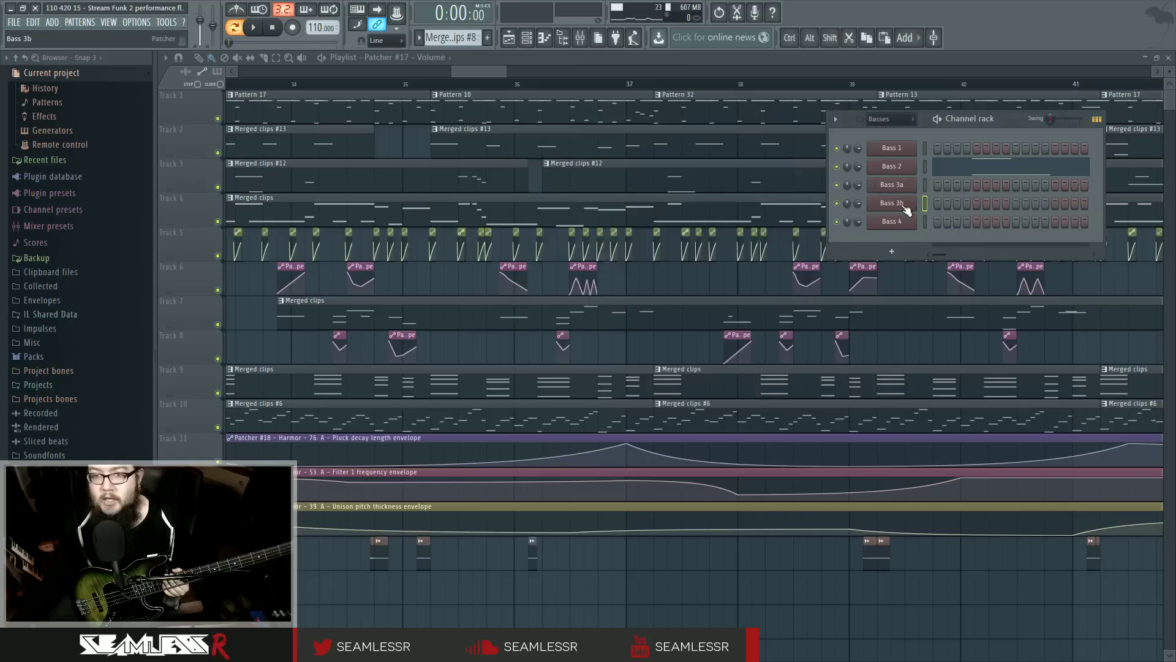
pyautogui.click(905, 209)
pyautogui.click(547, 151)
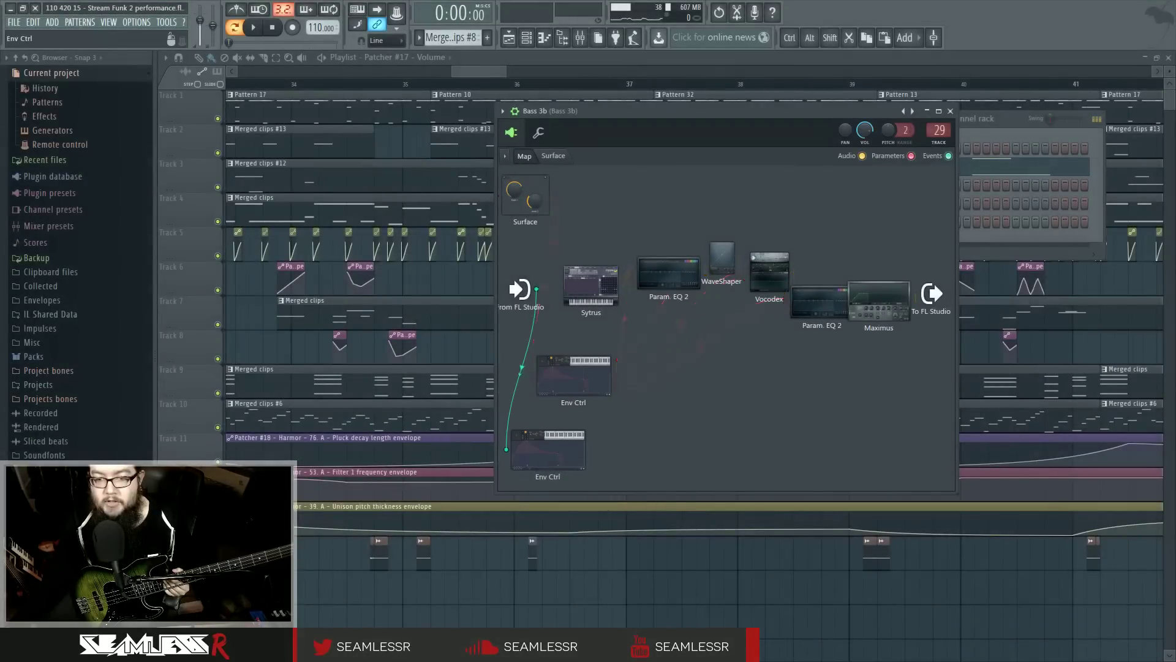
# Step: Open remote-control link settings for the X modulation parameter, then close them
pyautogui.rightClick(293, 313)
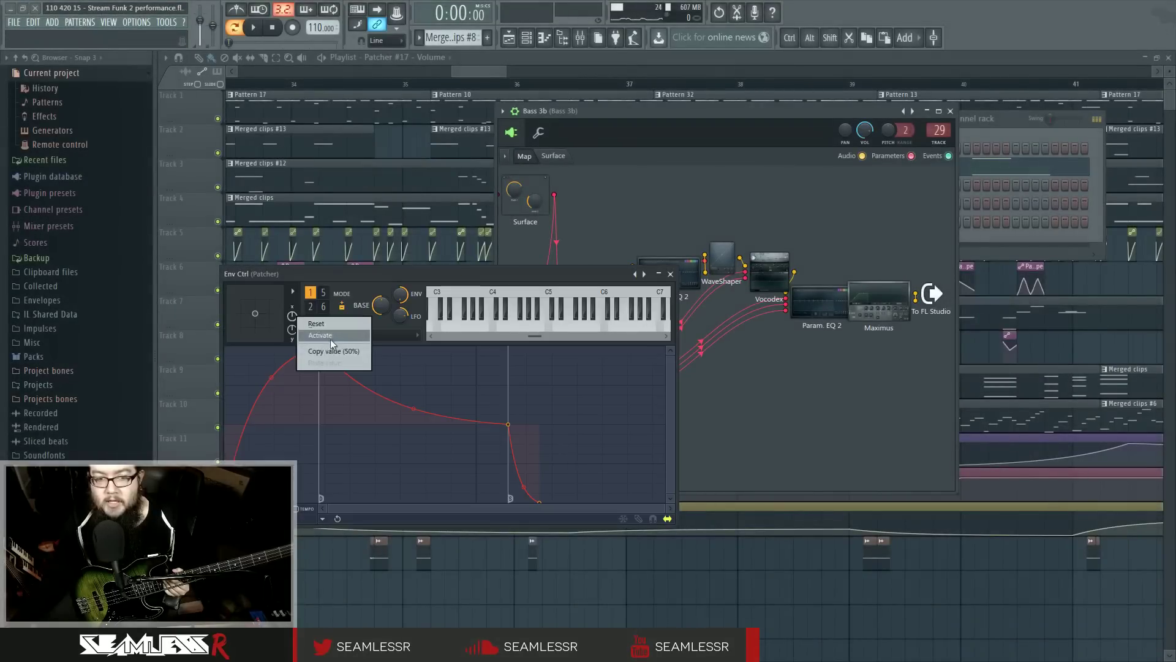
pyautogui.press('Escape')
pyautogui.rightClick(293, 319)
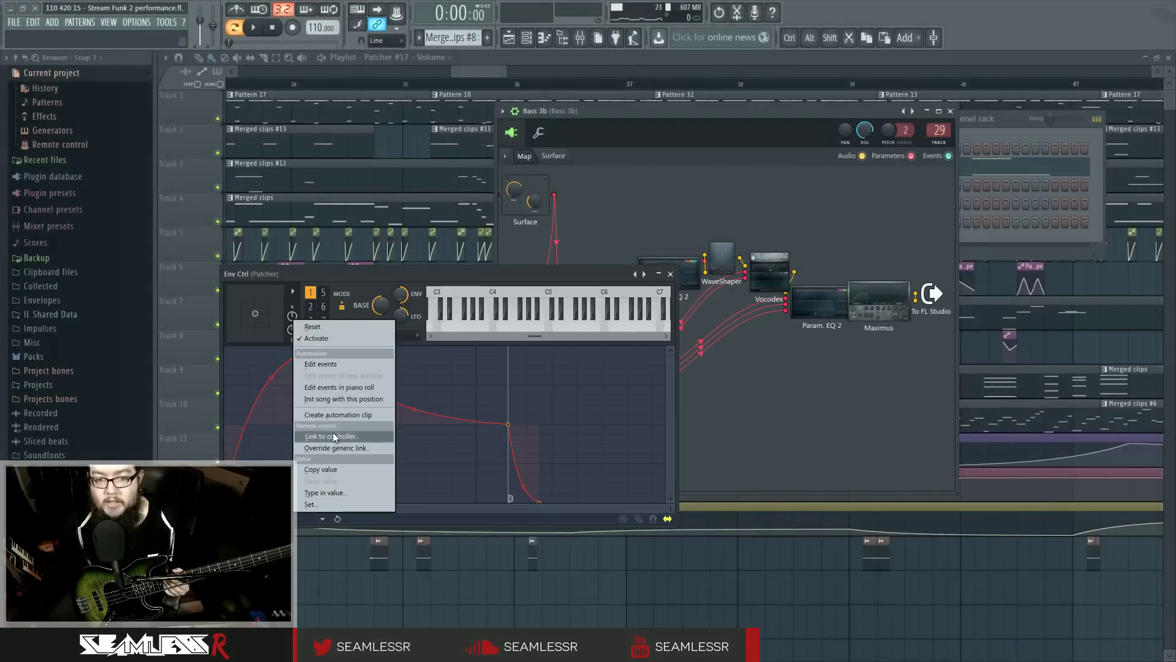
pyautogui.click(328, 437)
pyautogui.click(643, 426)
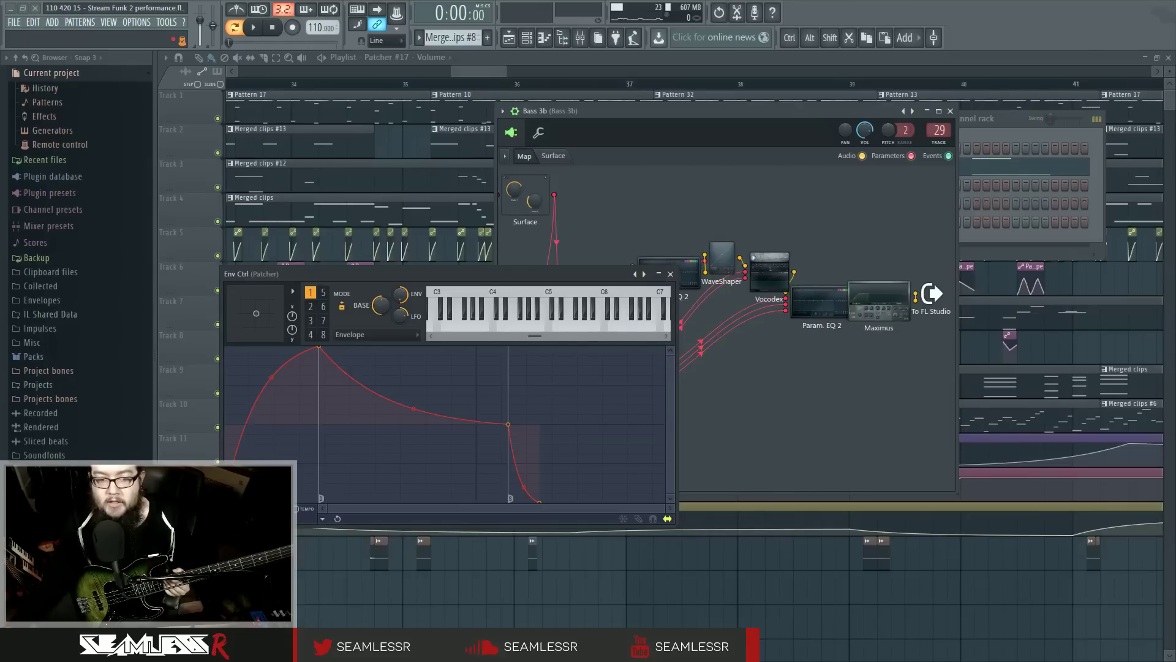
# Step: Try keyboard and velocity modes before choosing Modulation X mapping for the Env Ctrl
pyautogui.click(377, 337)
pyautogui.click(392, 376)
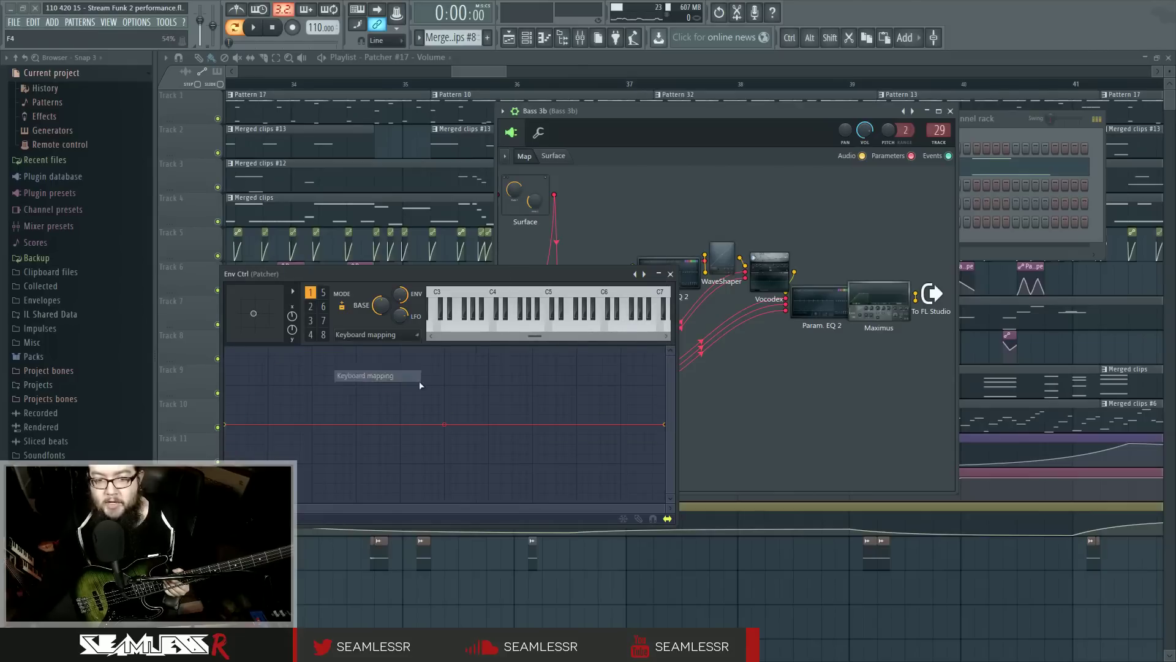
pyautogui.click(353, 335)
pyautogui.click(373, 387)
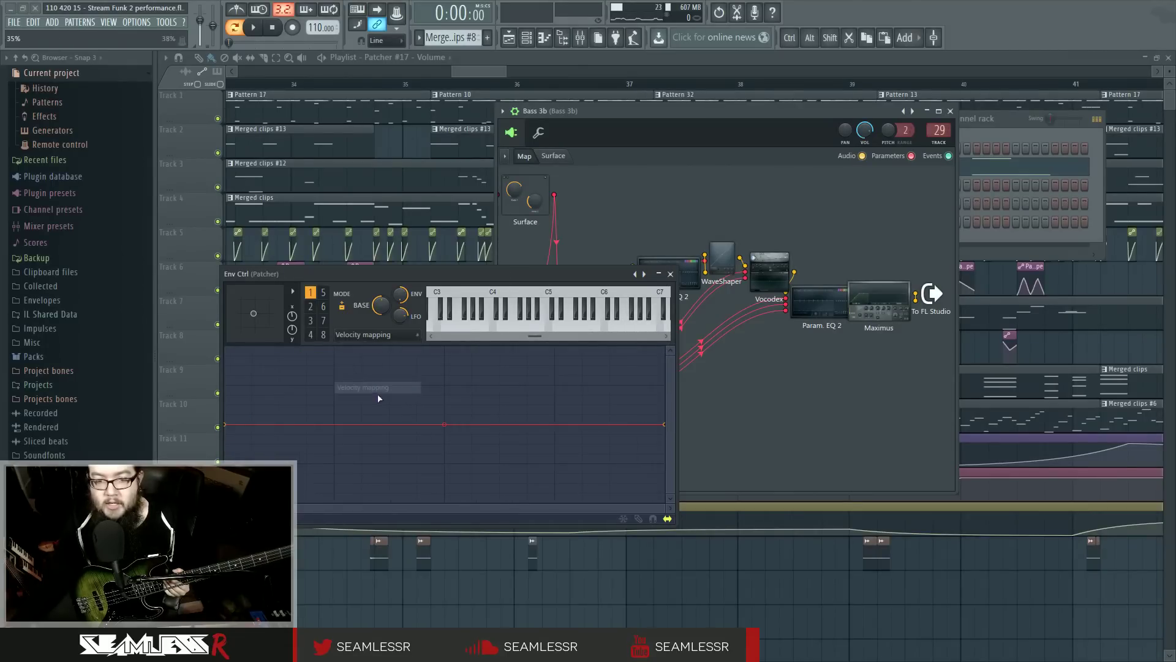
pyautogui.click(377, 337)
pyautogui.click(370, 399)
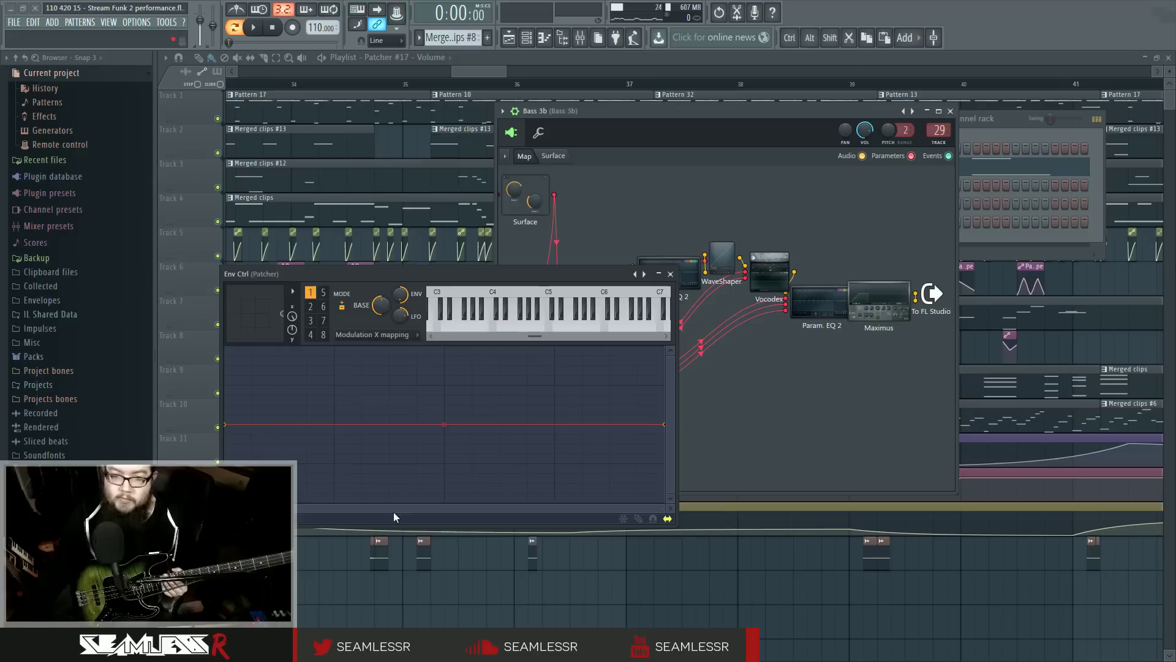
# Step: Shape the mapping into a line rising from 0% to the top, then close the editor
pyautogui.moveTo(444, 424); pyautogui.dragTo(406, 501)
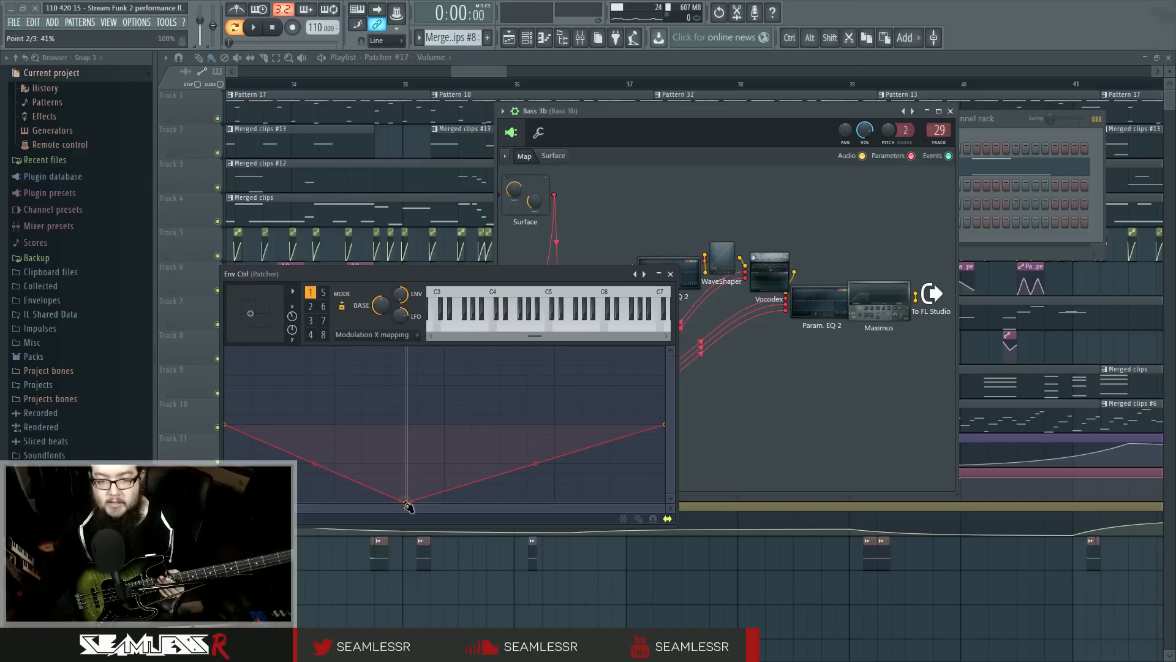
pyautogui.moveTo(225, 424); pyautogui.dragTo(224, 502)
pyautogui.moveTo(665, 424); pyautogui.dragTo(665, 346)
pyautogui.click(670, 274)
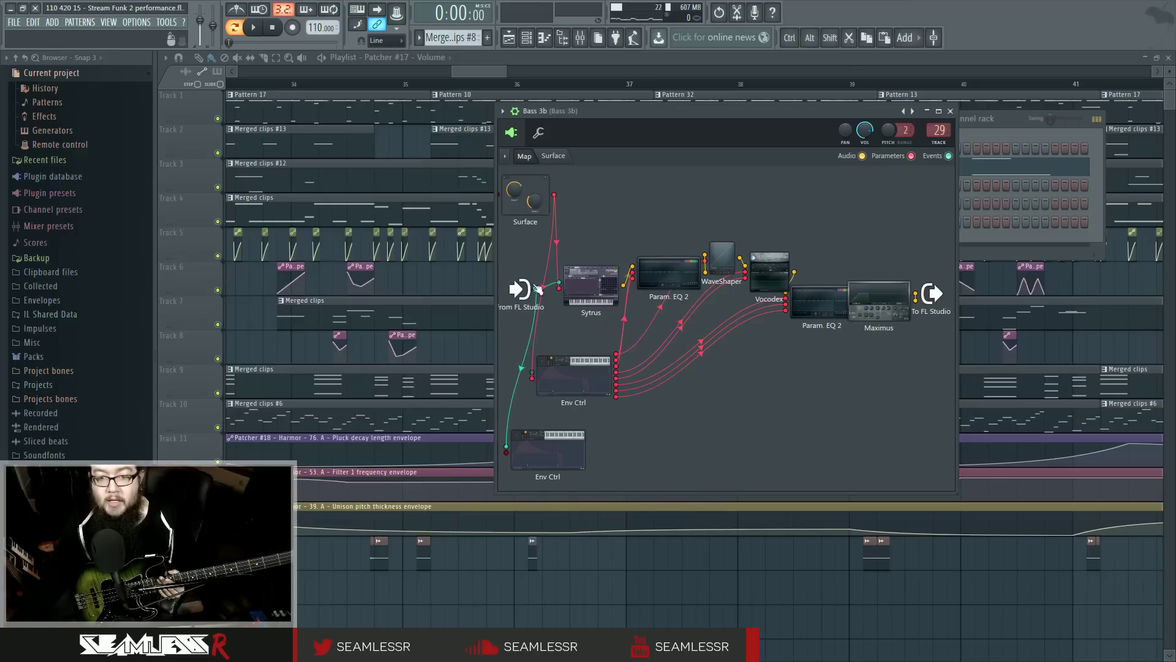
# Step: Widen the Patcher and wire a new controller output from the bottom Env Ctrl into Surface
pyautogui.moveTo(495, 222); pyautogui.dragTo(439, 233)
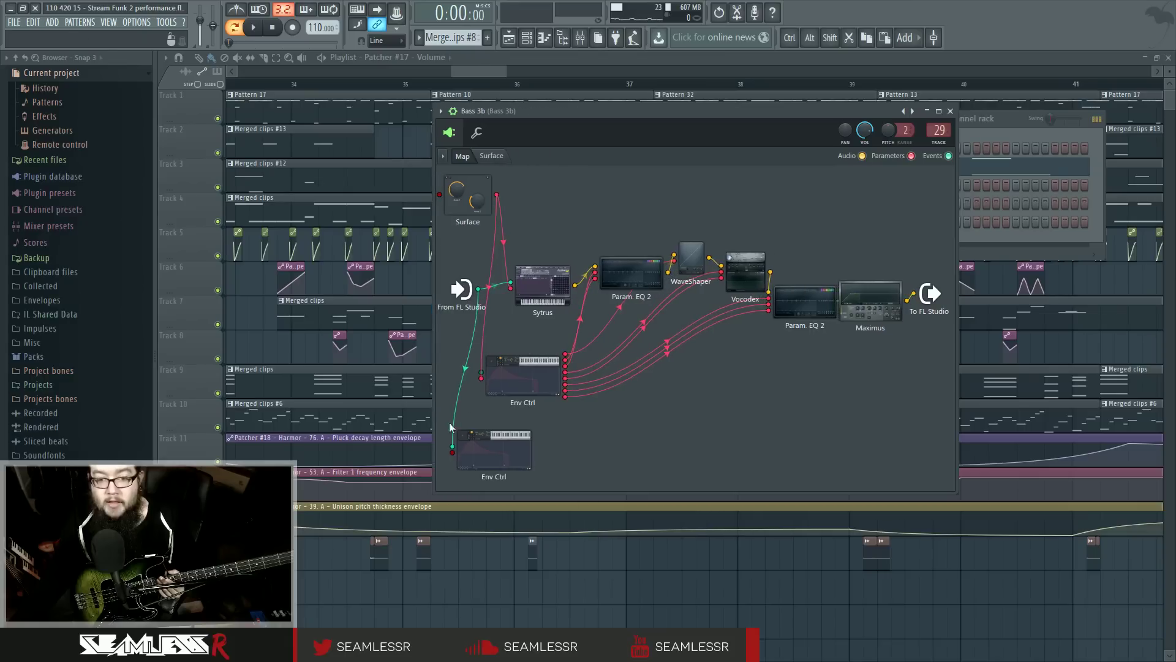
pyautogui.moveTo(452, 452); pyautogui.dragTo(439, 194)
pyautogui.rightClick(528, 461)
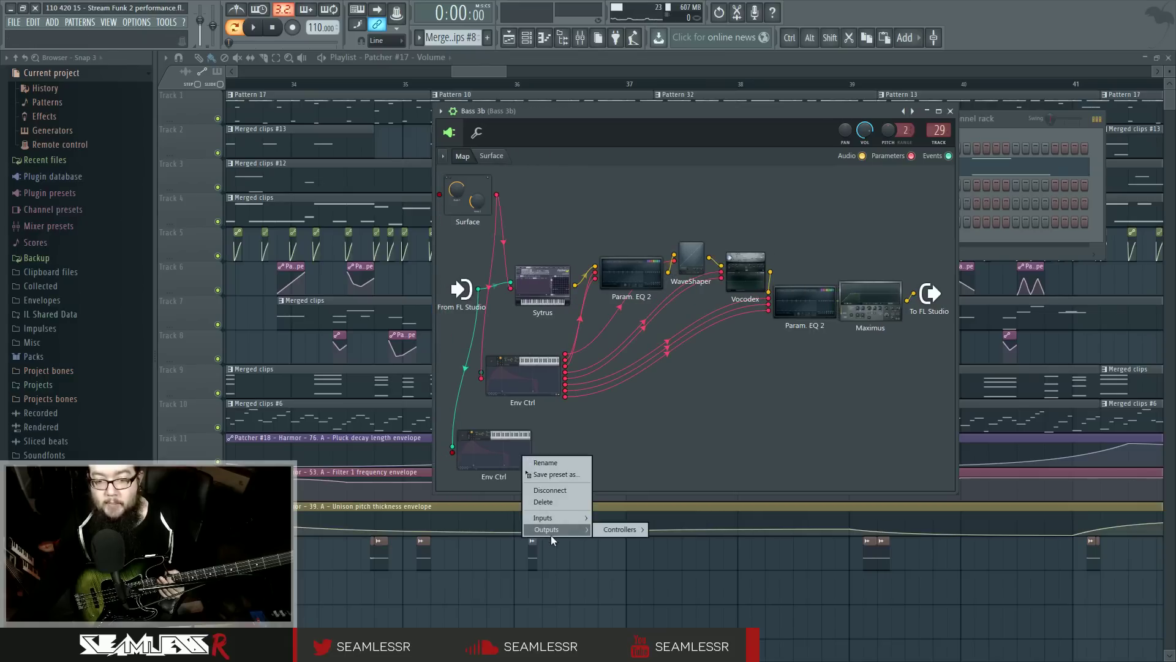
pyautogui.moveTo(550, 529)
pyautogui.click(688, 550)
pyautogui.moveTo(537, 449); pyautogui.dragTo(450, 250)
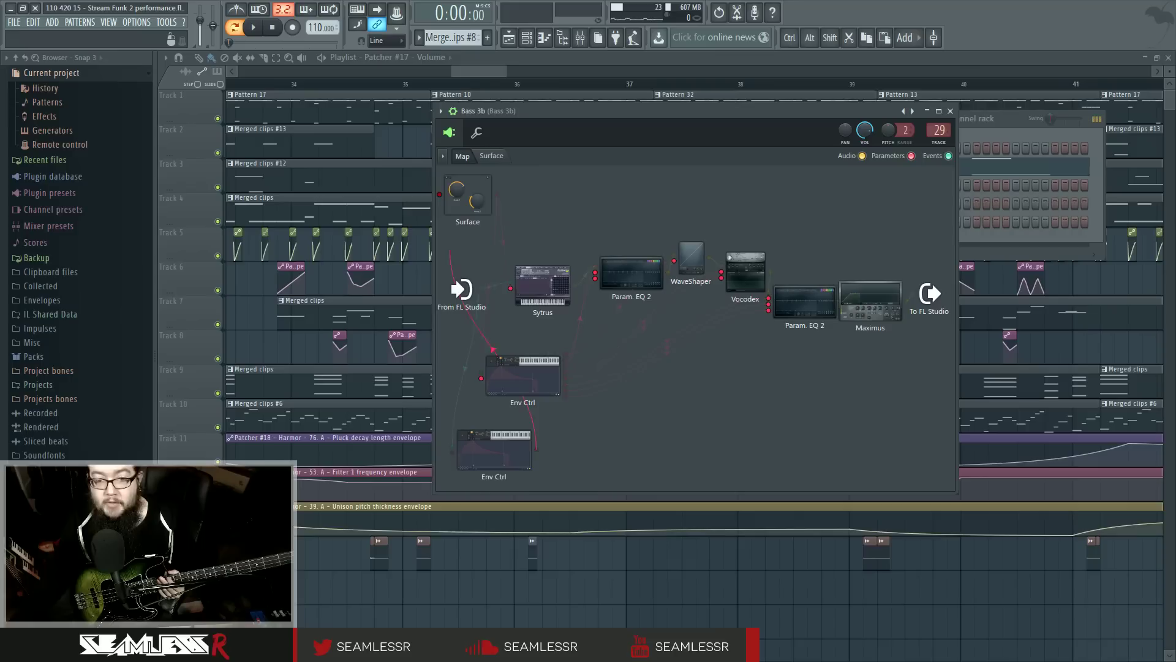
pyautogui.moveTo(439, 195); pyautogui.dragTo(439, 195)
# Step: Check the Surface page showing Knob 1 and inspect the bottom Env Ctrl's editor
pyautogui.click(491, 156)
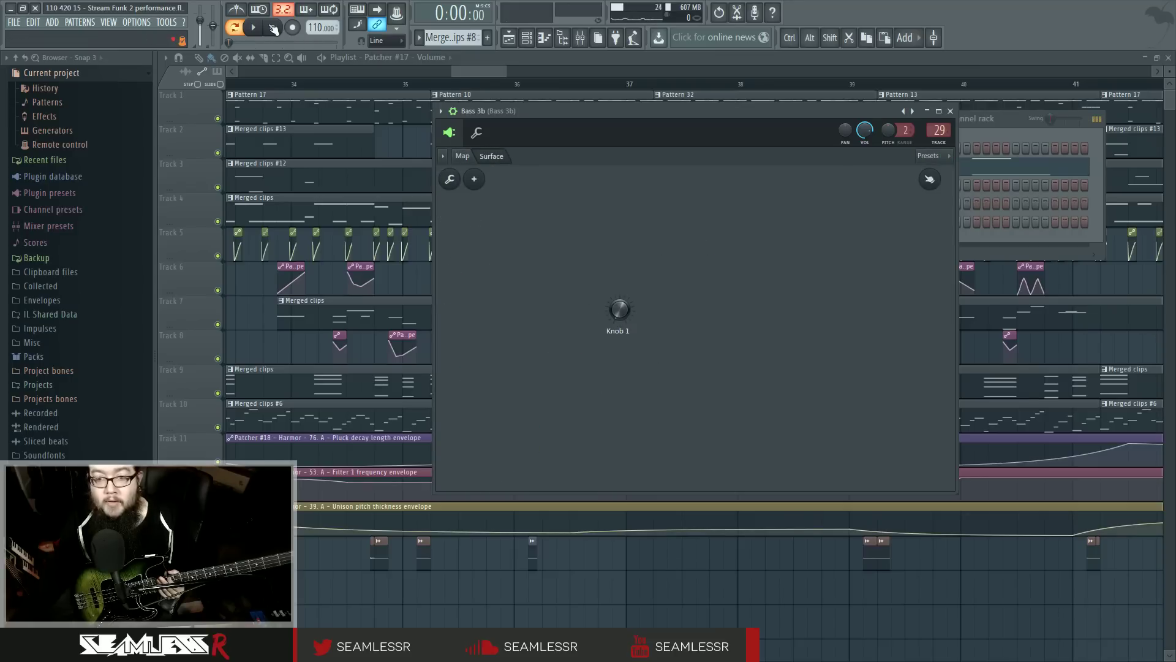
pyautogui.click(462, 156)
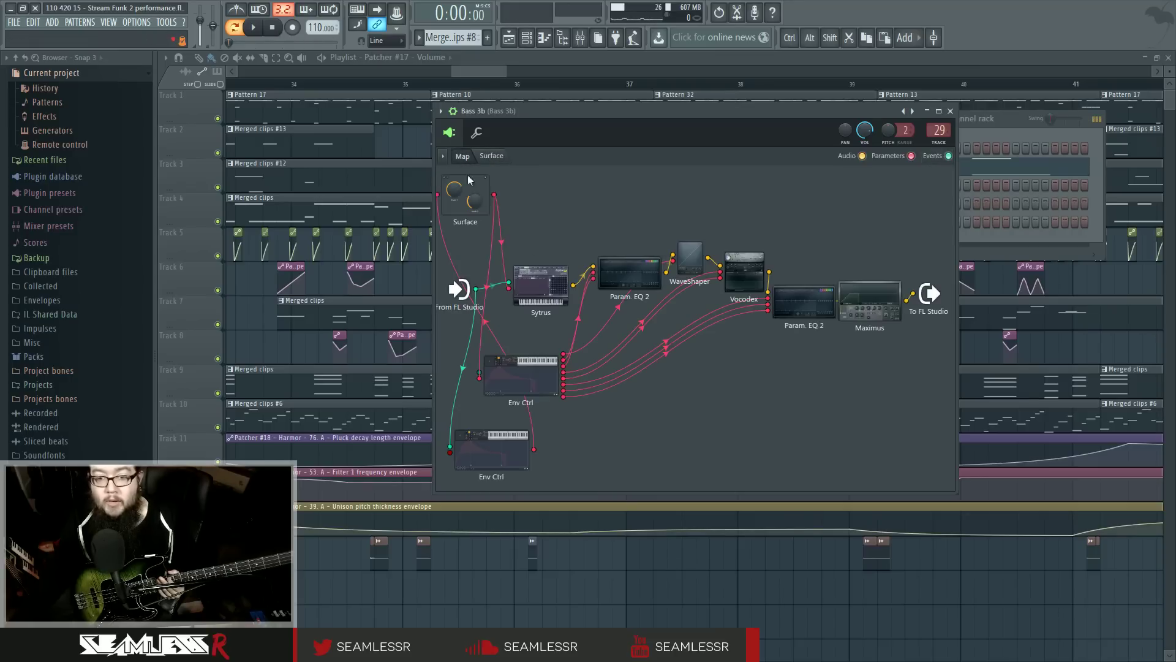
pyautogui.doubleClick(496, 455)
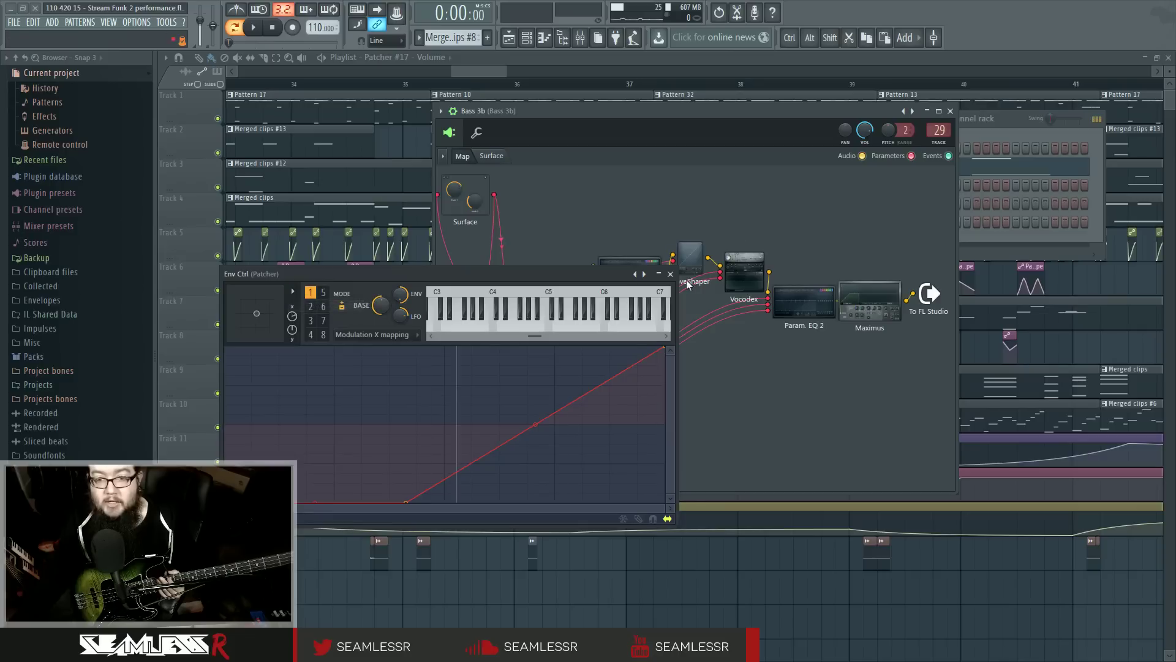
pyautogui.click(671, 274)
pyautogui.click(491, 157)
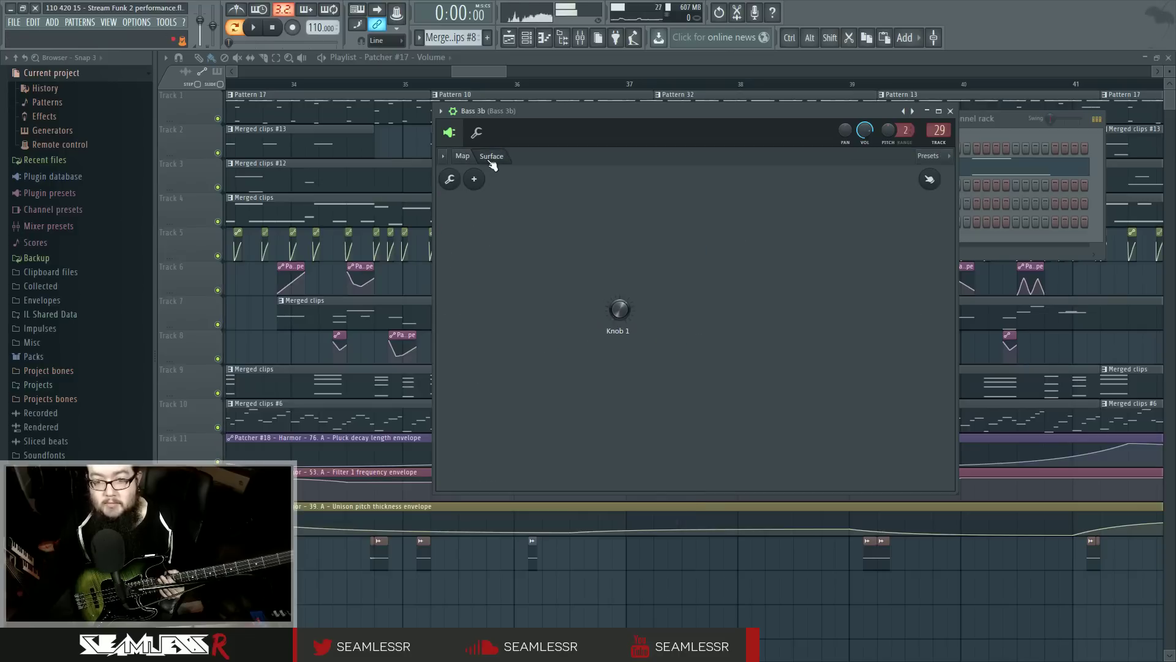
# Step: Lower Bass 3b's Sytrus master pitch to -16 semitones on the Main page
pyautogui.click(463, 156)
pyautogui.doubleClick(549, 288)
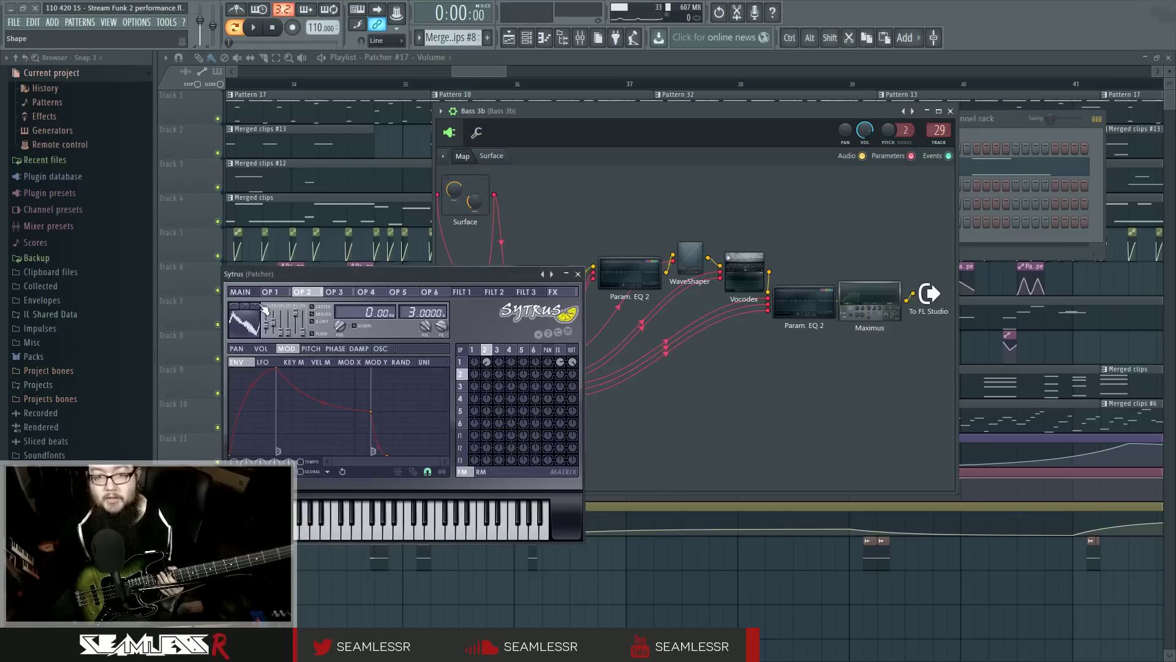
pyautogui.moveTo(293, 399); pyautogui.dragTo(272, 349)
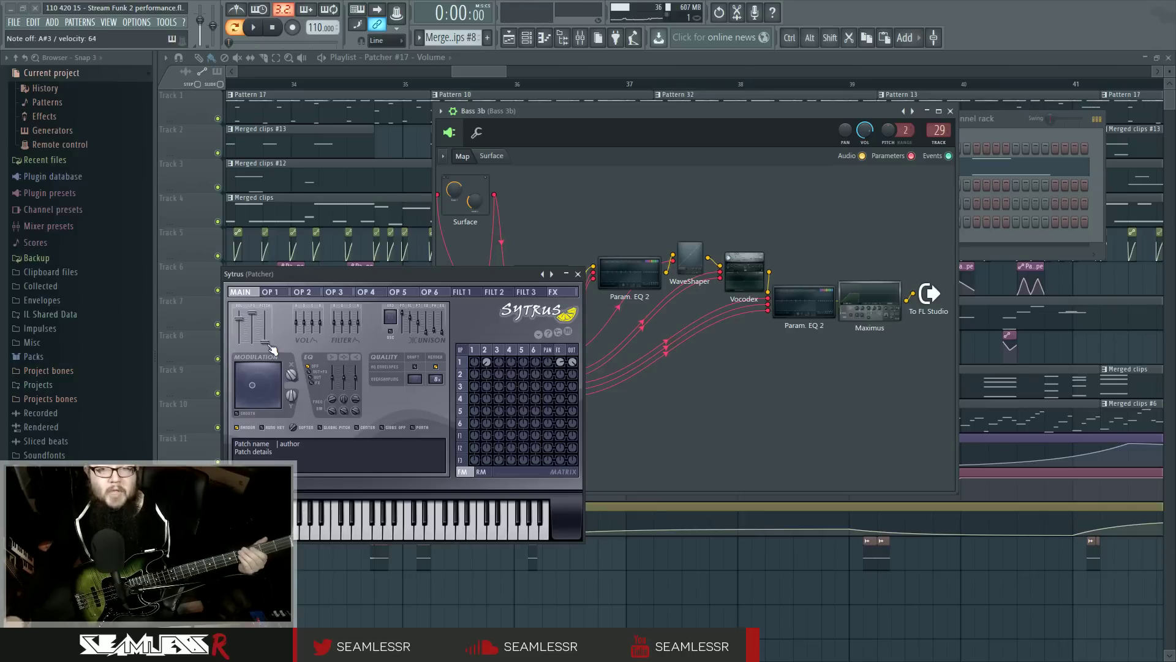
pyautogui.click(595, 270)
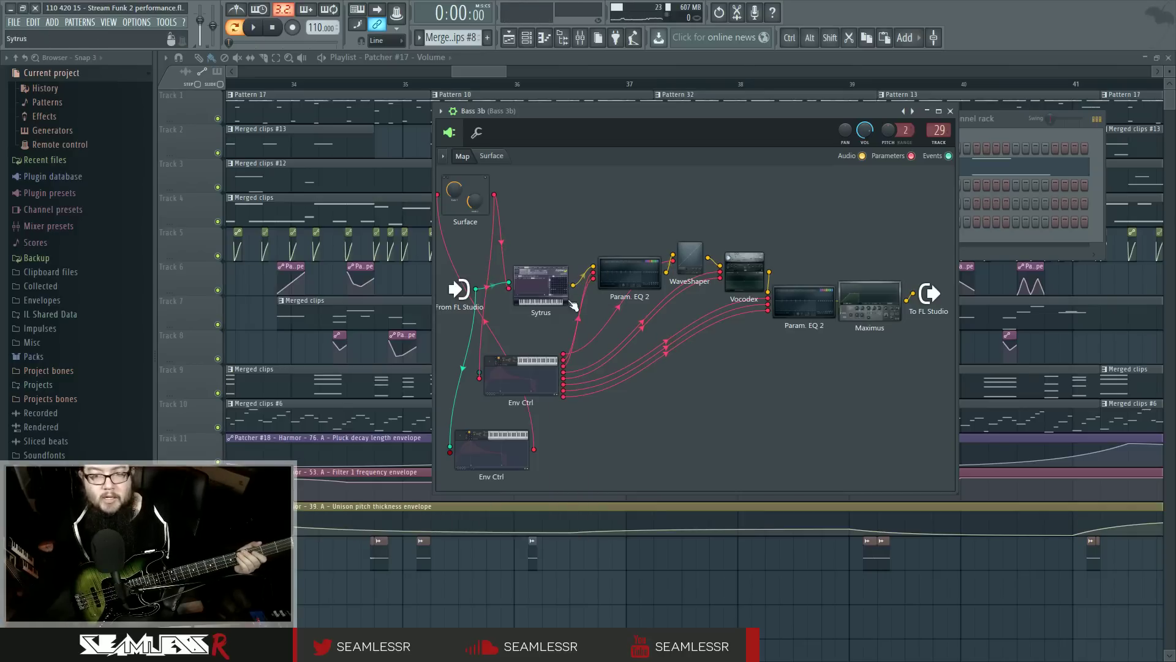
pyautogui.click(536, 274)
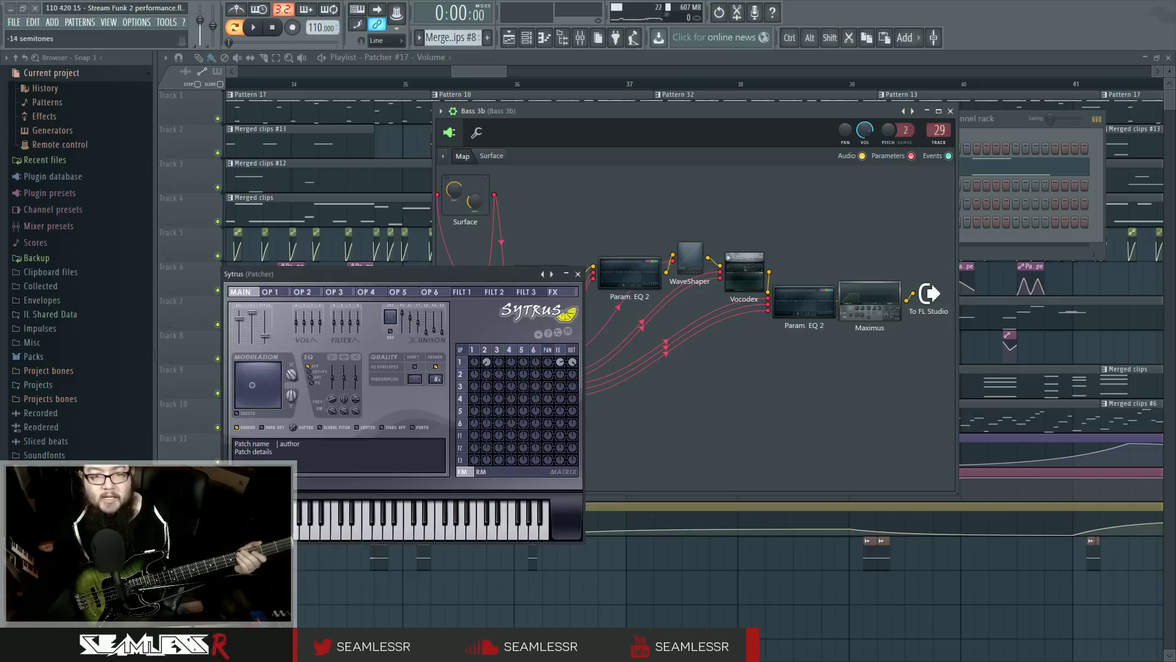
pyautogui.moveTo(268, 340); pyautogui.dragTo(268, 349)
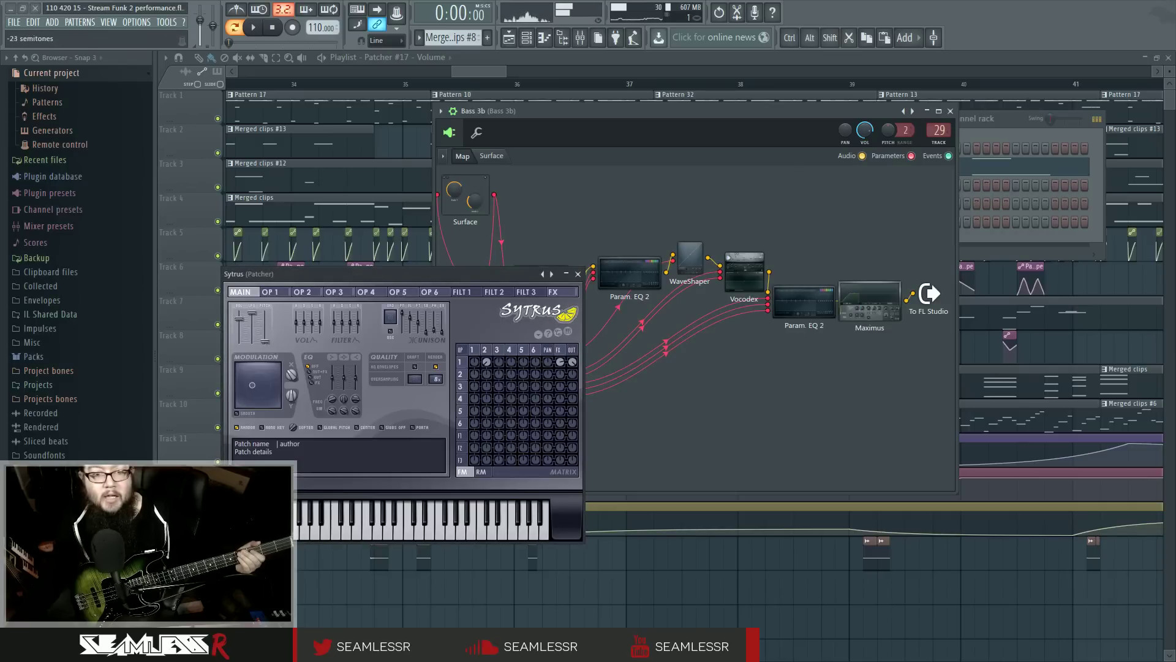
pyautogui.moveTo(268, 338); pyautogui.dragTo(268, 341)
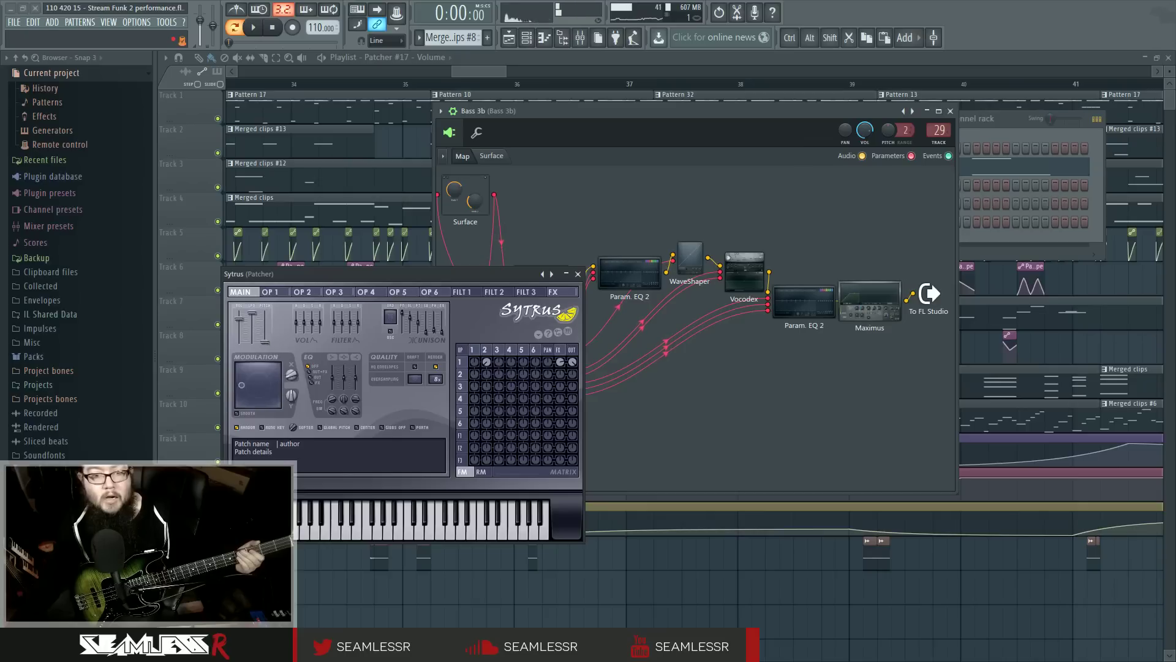
pyautogui.moveTo(267, 341); pyautogui.dragTo(270, 341)
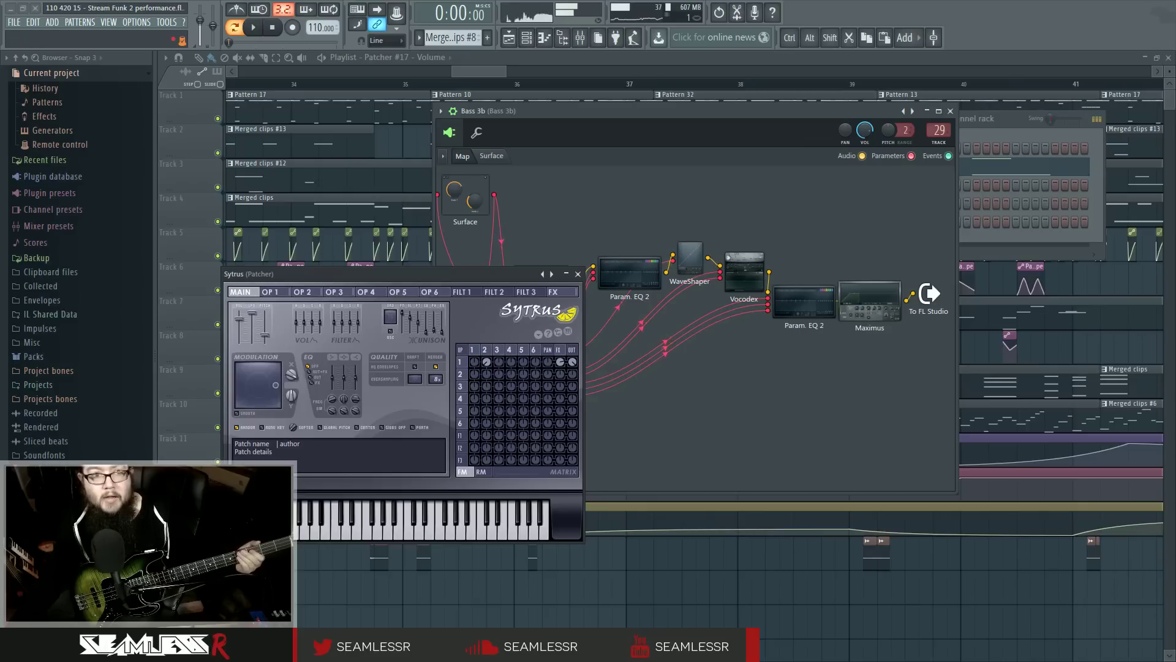
pyautogui.moveTo(268, 342); pyautogui.dragTo(268, 344)
# Step: Compare Bass 3a's Sytrus settings, then bring up the Bass 4 Patcher
pyautogui.click(578, 274)
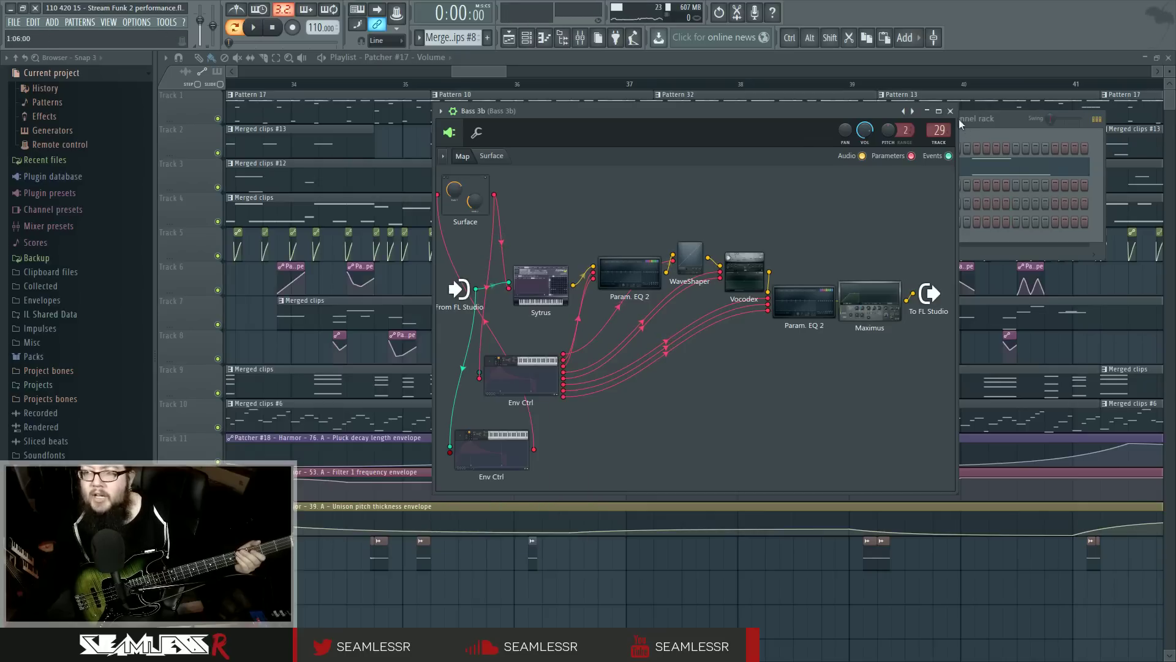
pyautogui.press('Escape')
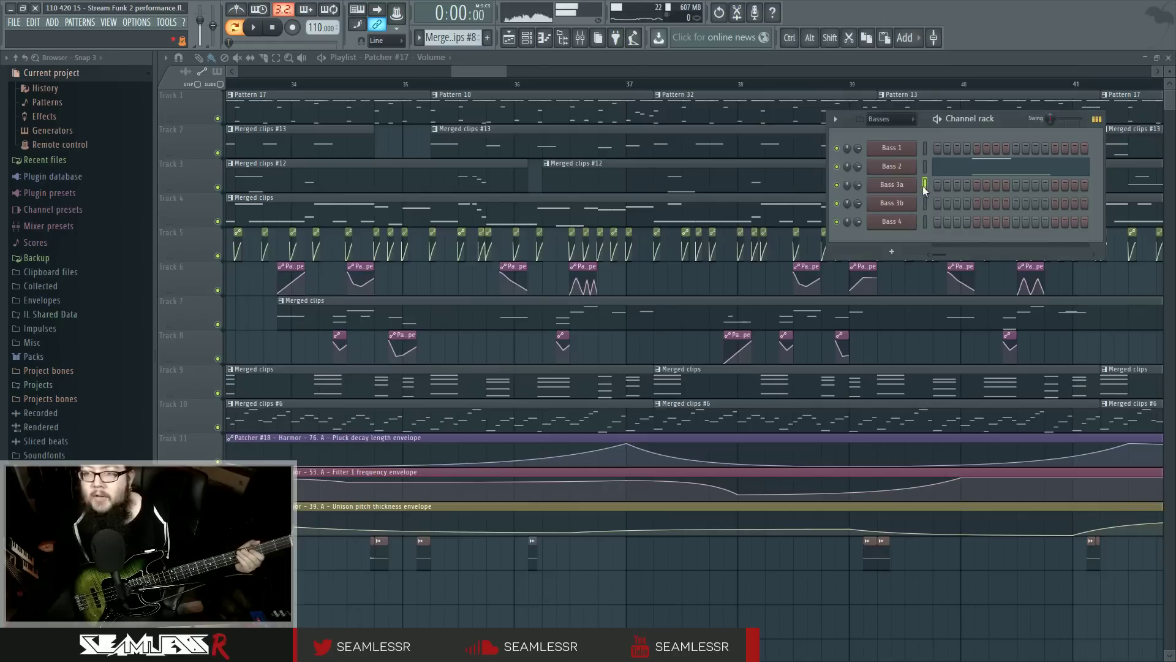
pyautogui.click(906, 187)
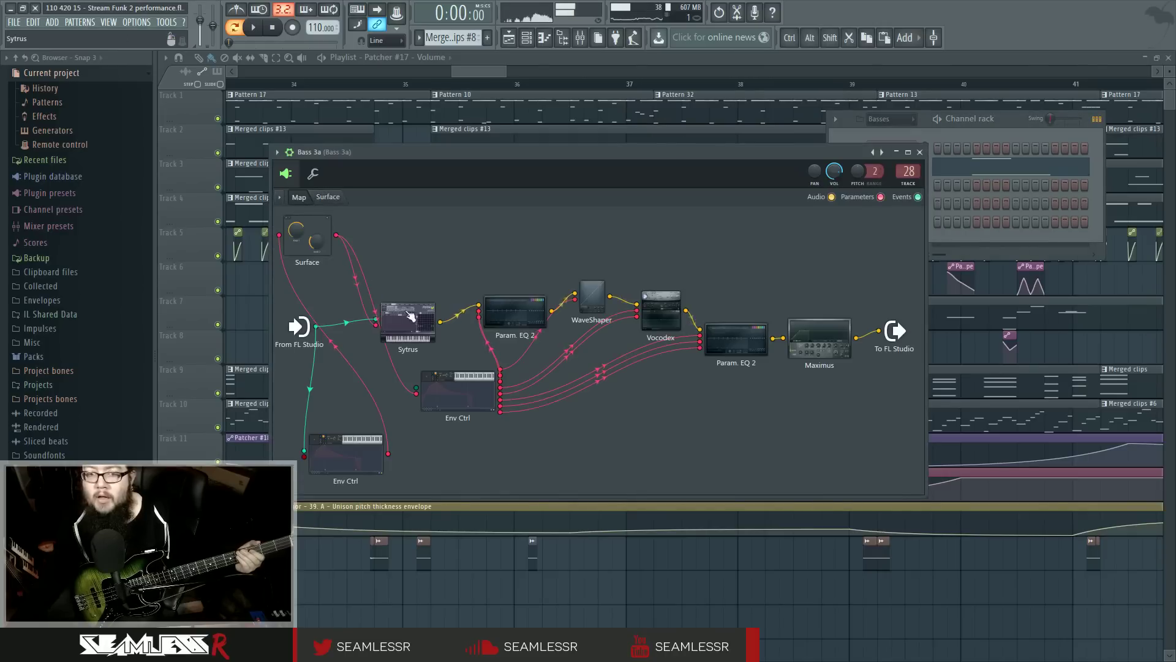
pyautogui.click(408, 322)
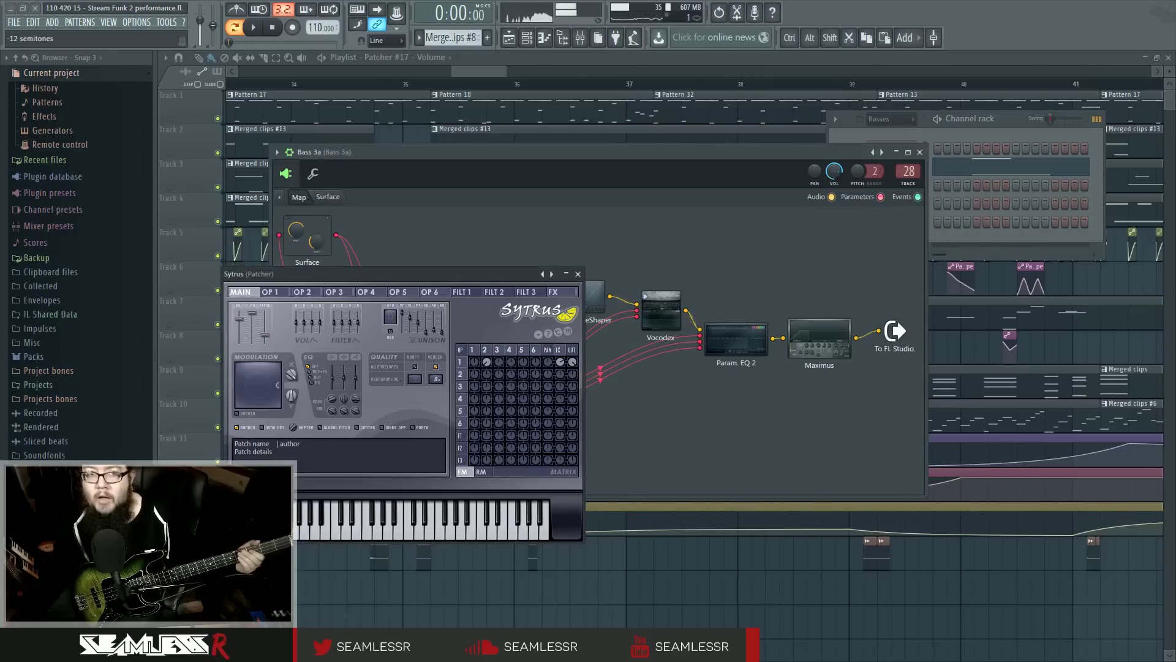
pyautogui.click(578, 273)
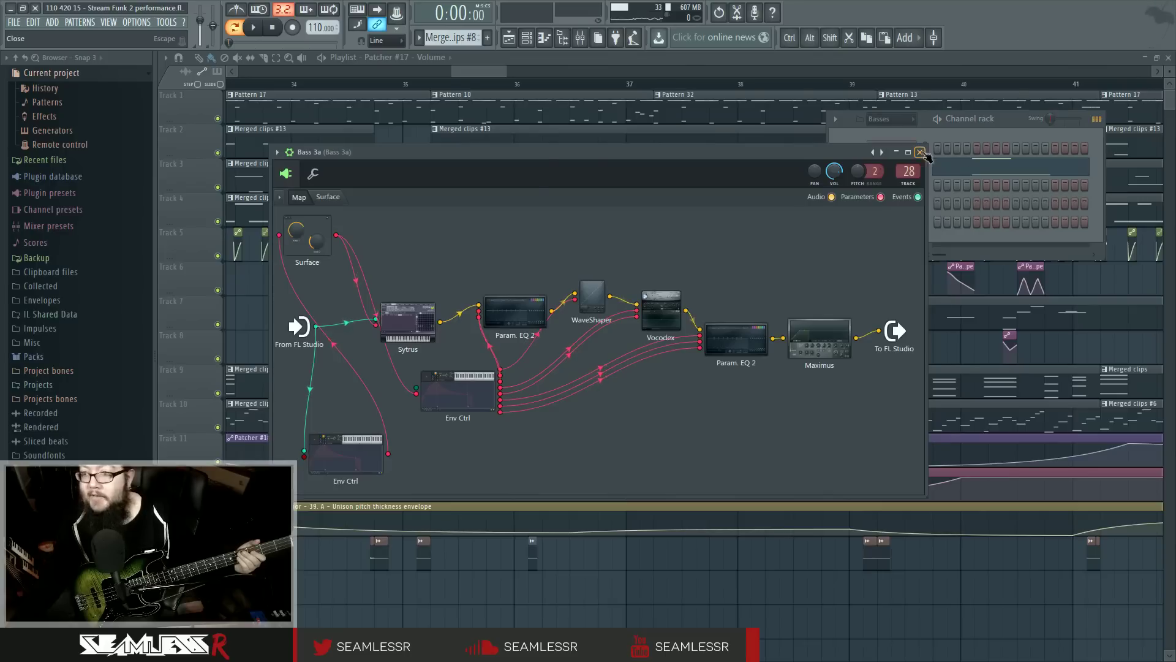
pyautogui.click(920, 152)
pyautogui.click(913, 222)
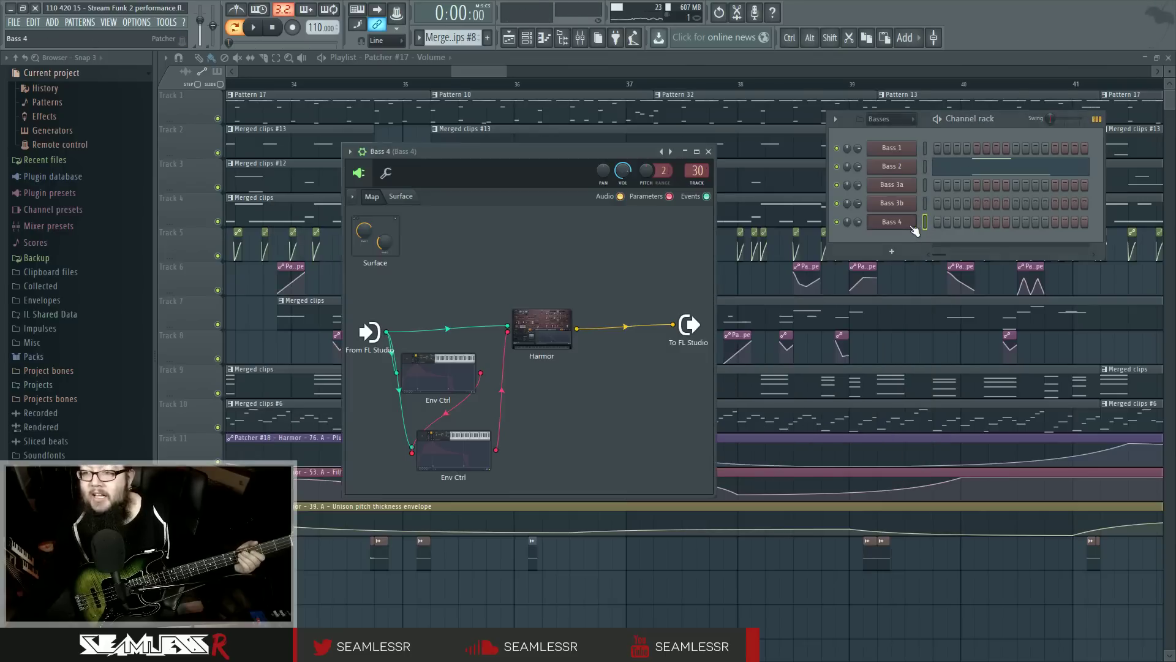
# Step: In Bass 4's Harmor, scroll the pitch freq divider down to -2400 cents
pyautogui.click(541, 323)
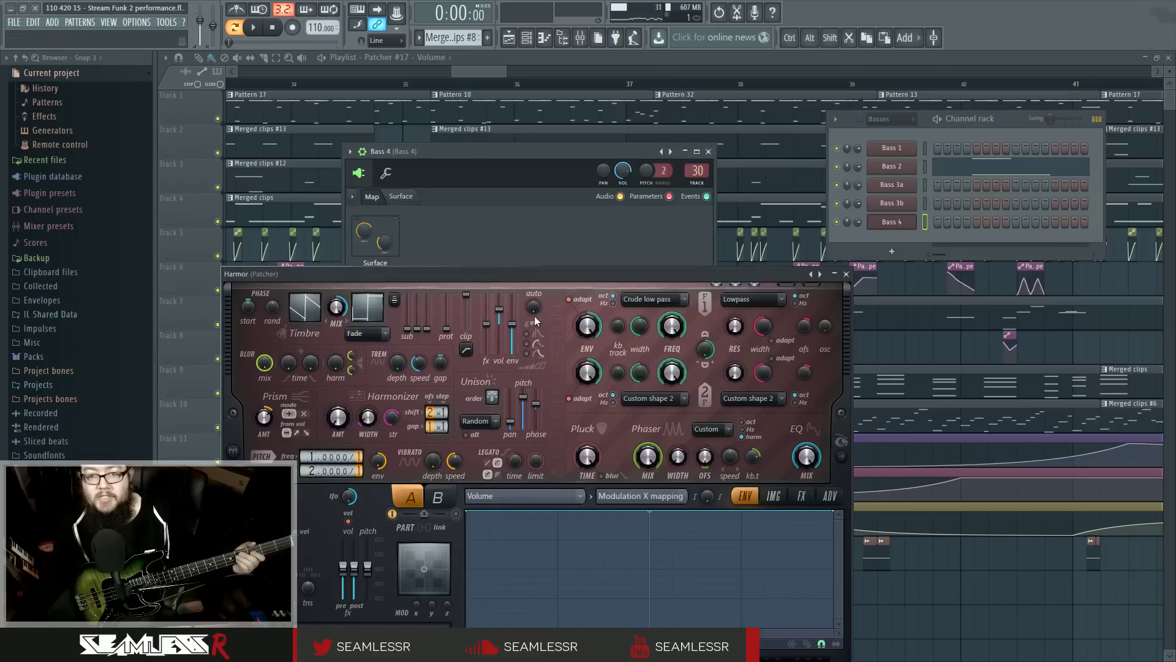
pyautogui.moveTo(440, 268); pyautogui.dragTo(471, 170)
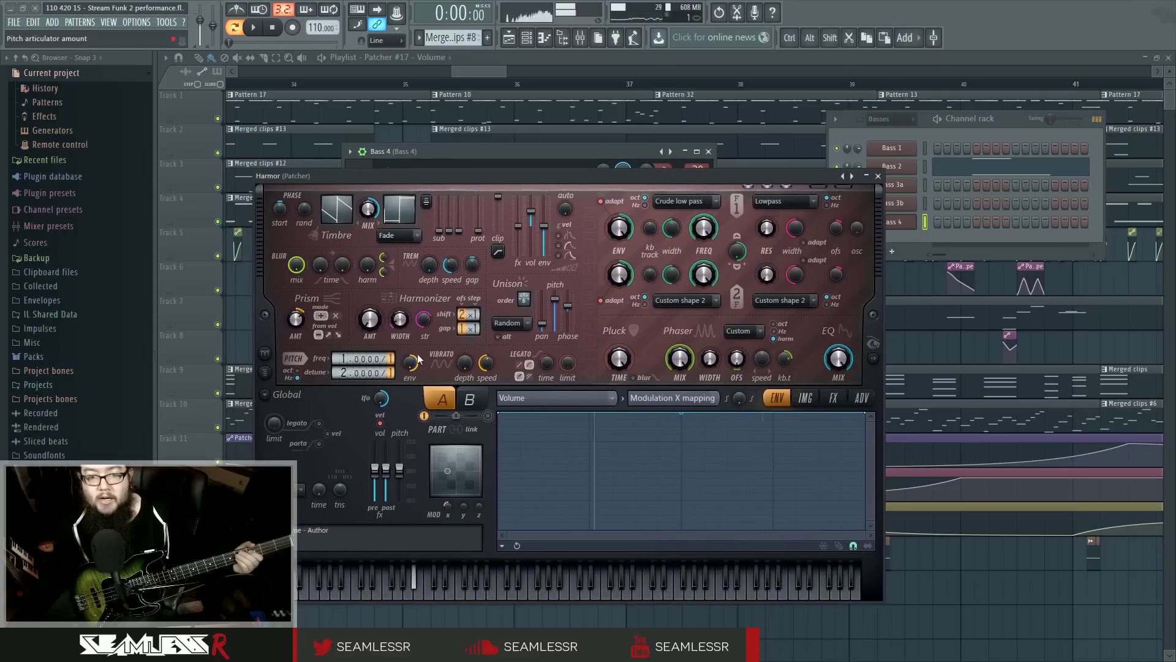
pyautogui.scroll(3, 397, 357)
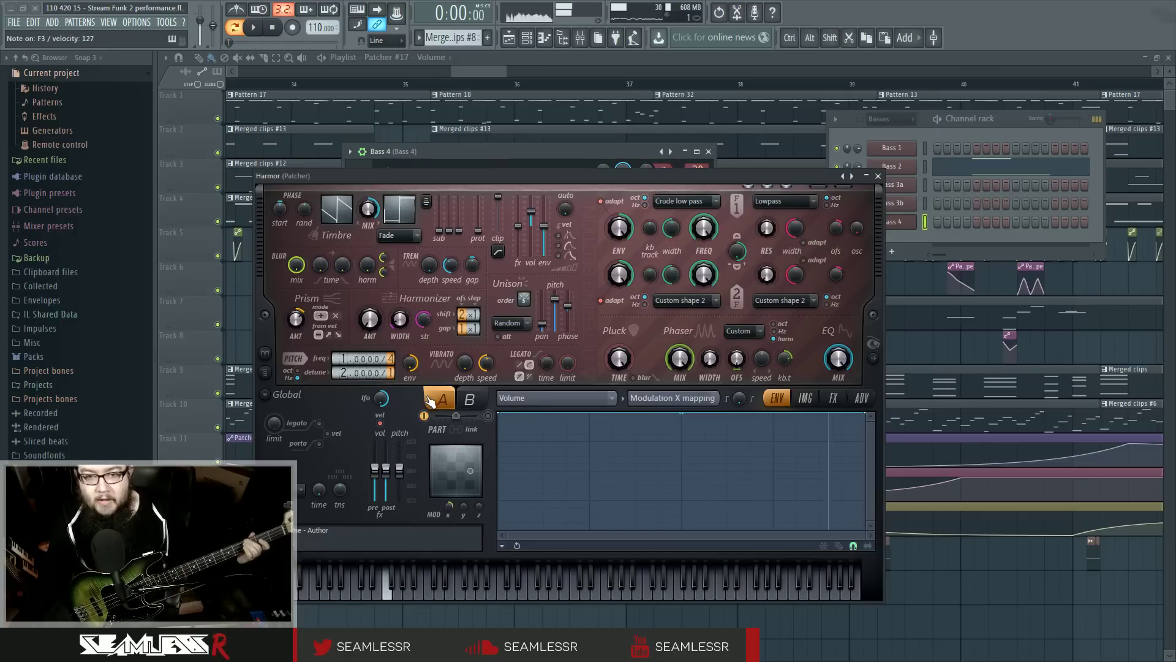
pyautogui.scroll(3, 390, 359)
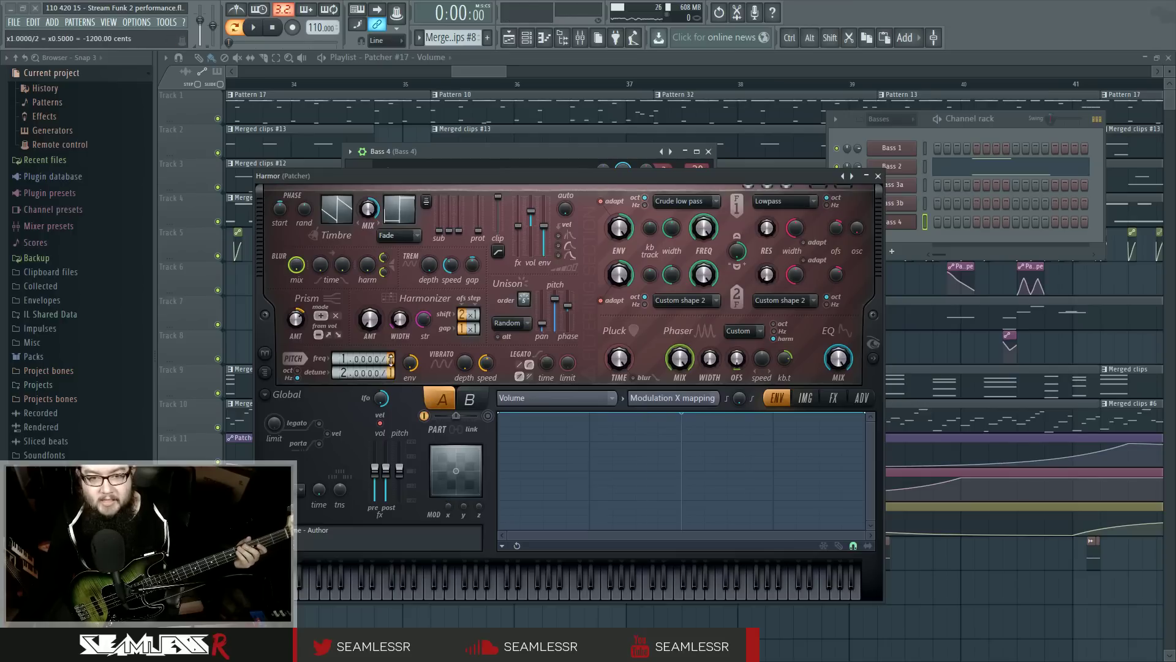
pyautogui.scroll(2, 390, 359)
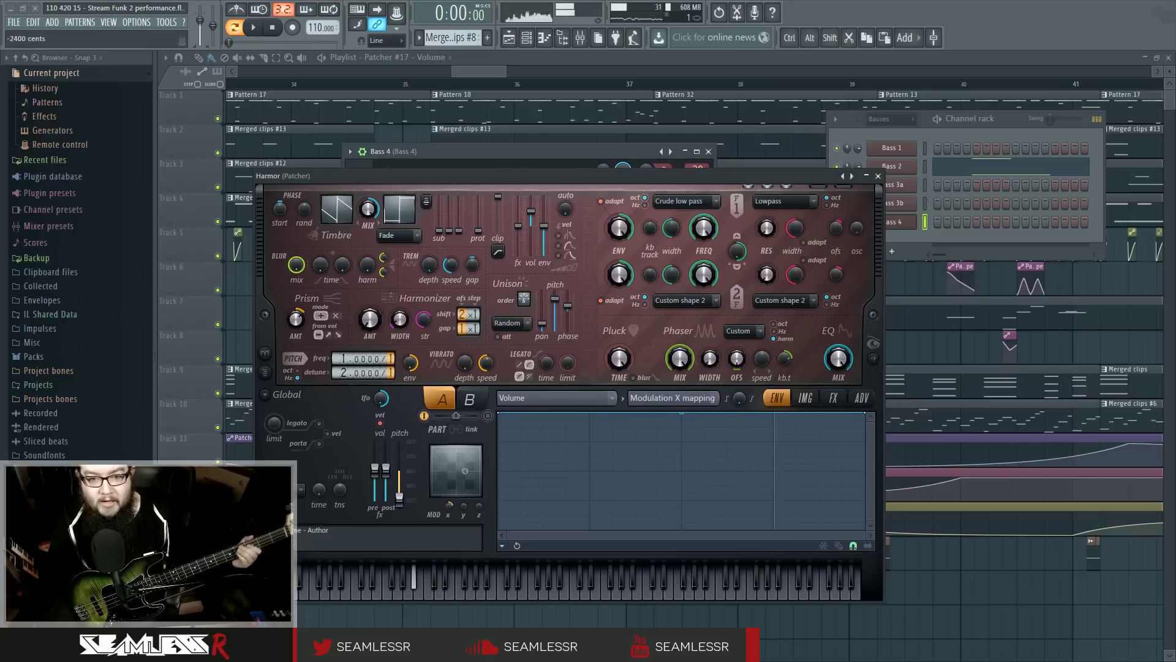
# Step: Pull the first Env Ctrl's envelope point 2 down so the curve dips, then close the Patcher
pyautogui.click(878, 175)
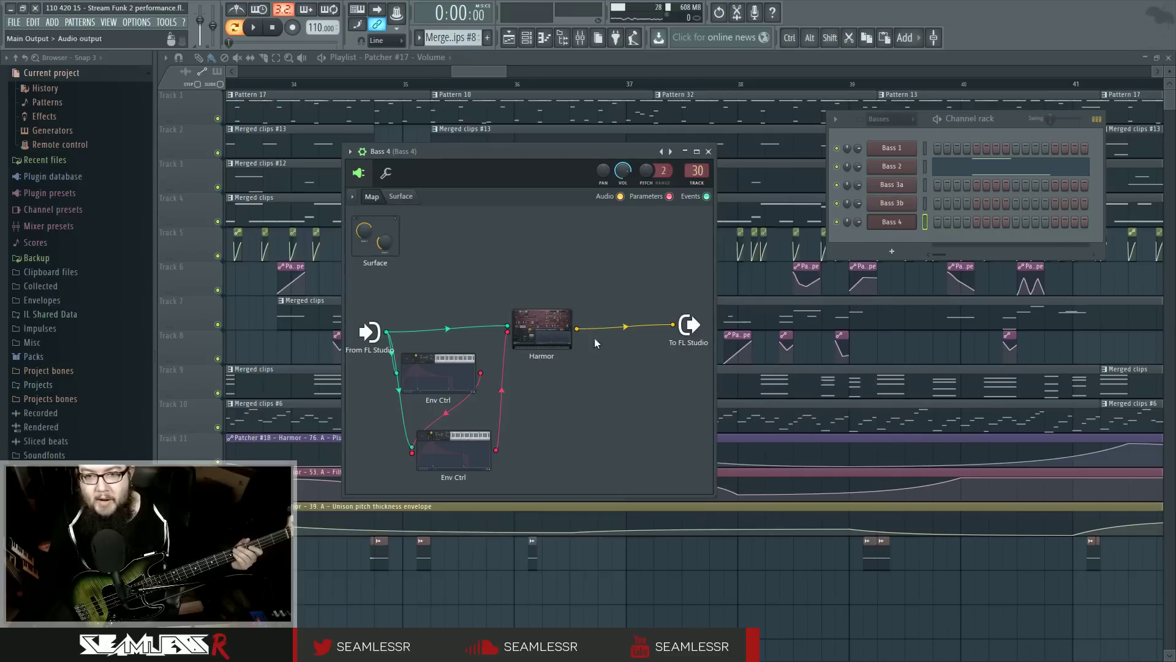
pyautogui.doubleClick(545, 331)
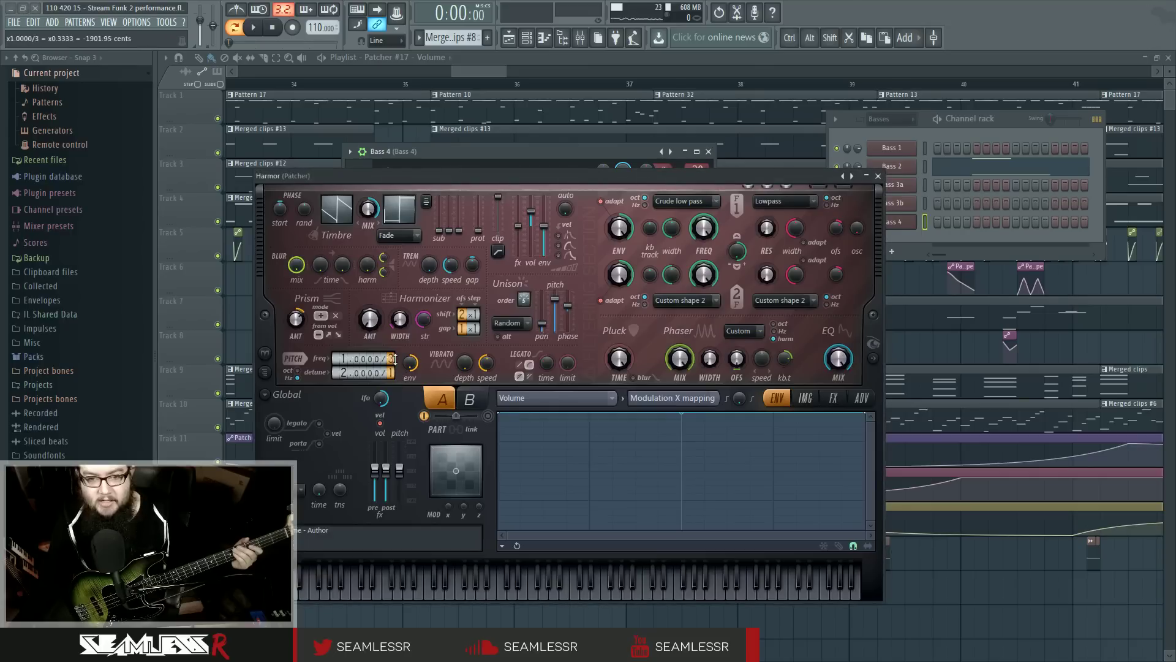
pyautogui.click(878, 176)
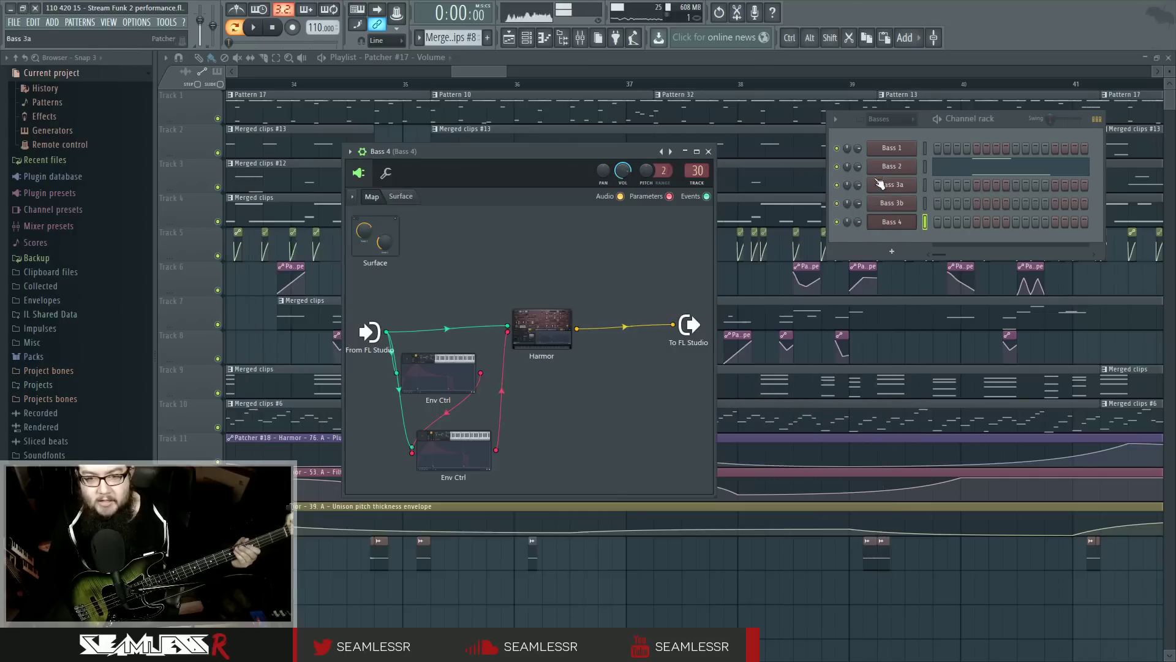
pyautogui.doubleClick(446, 369)
pyautogui.moveTo(560, 273); pyautogui.dragTo(1004, 243)
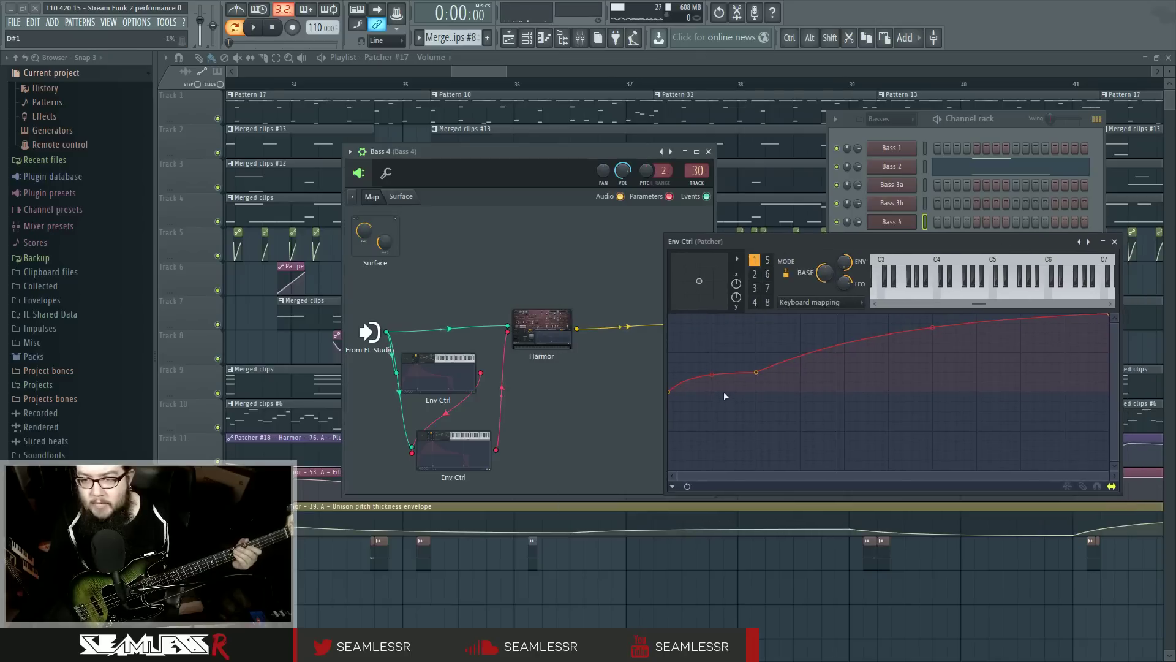
pyautogui.moveTo(756, 372); pyautogui.dragTo(760, 423)
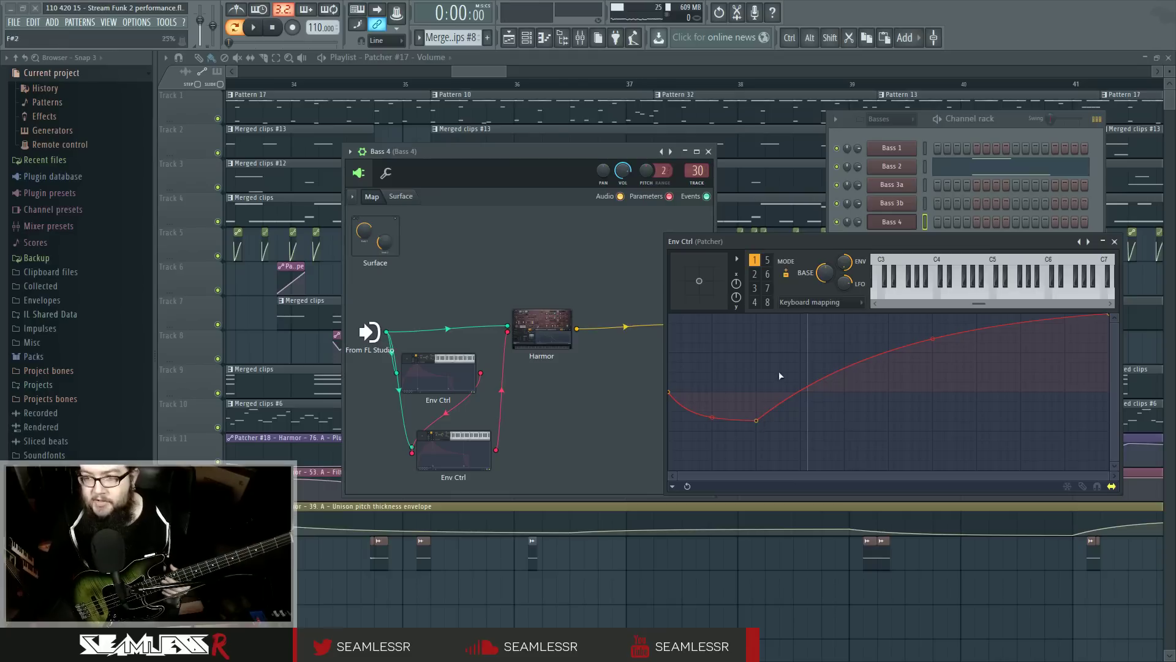
pyautogui.moveTo(866, 245); pyautogui.dragTo(729, 286)
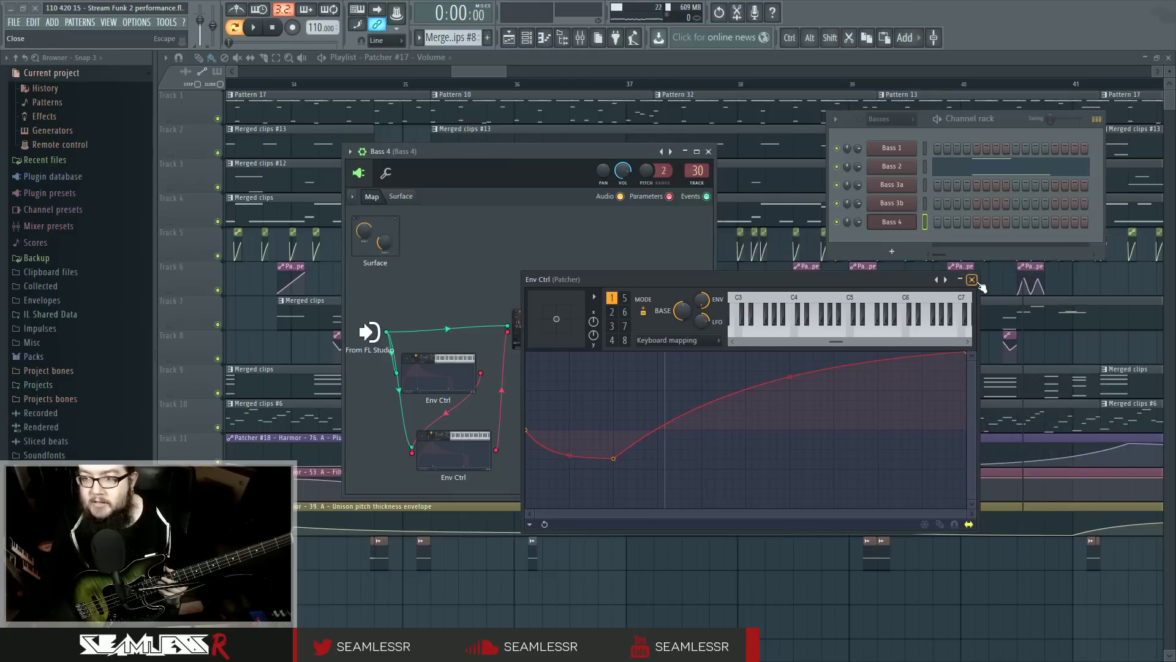
pyautogui.click(977, 283)
pyautogui.click(709, 151)
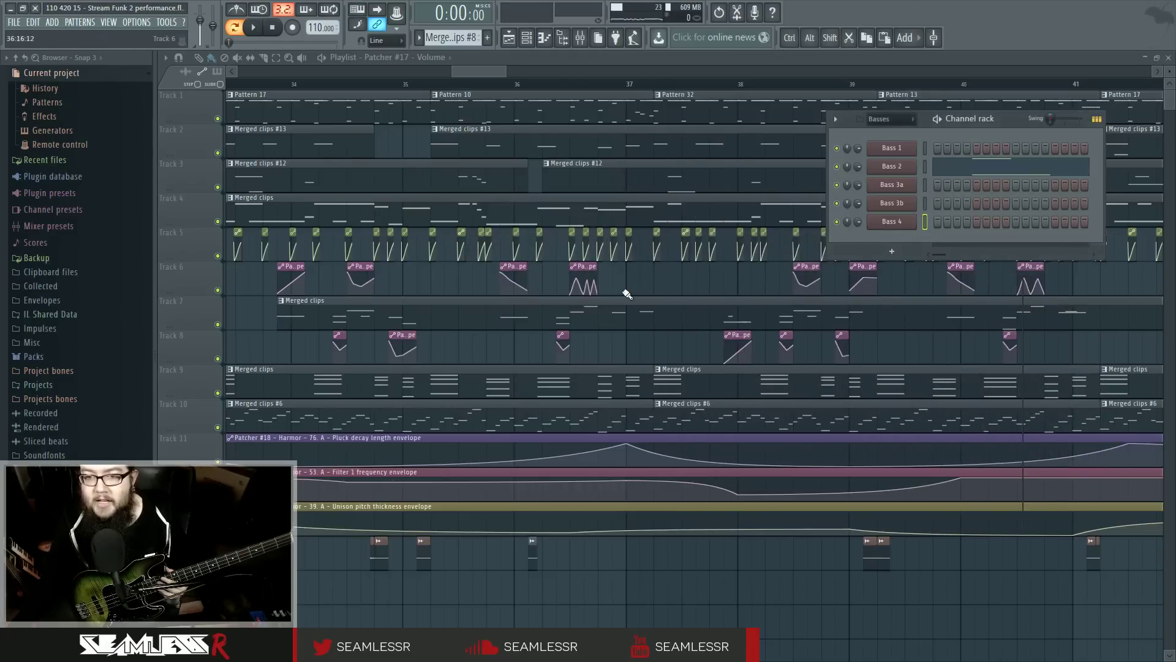
# Step: Scroll the Playlist left and briefly check the FCB1010 MIDI editor
pyautogui.click(626, 294)
pyautogui.hscroll(-2, 650, 288)
pyautogui.click(526, 38)
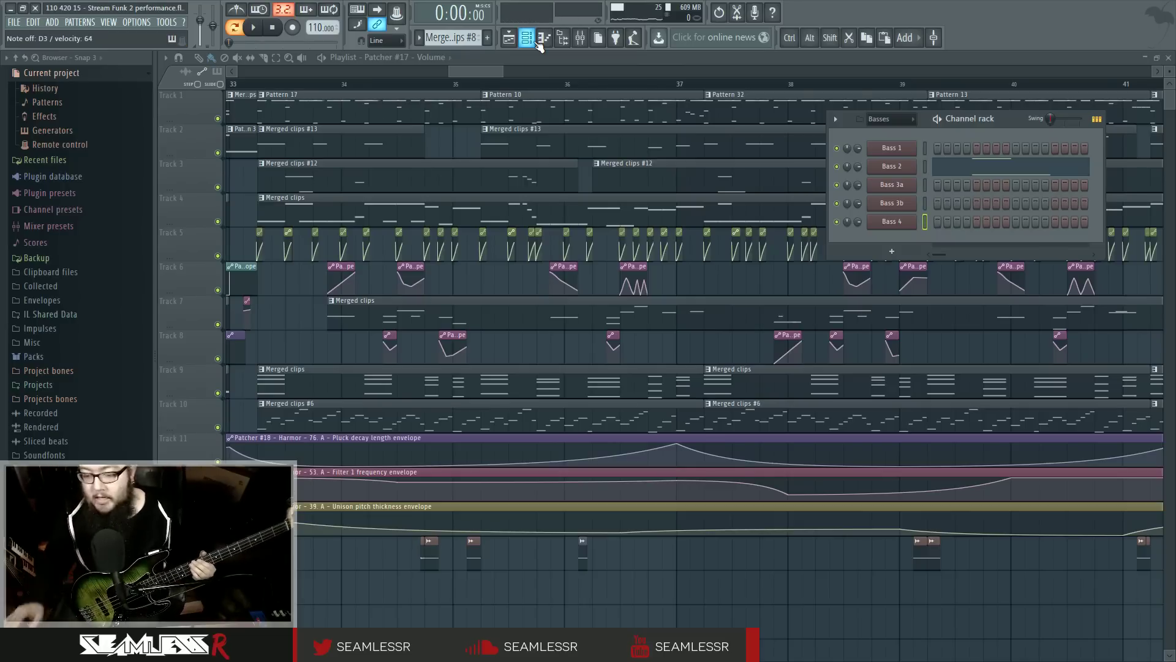
pyautogui.hotkey('alt', 'Tab')
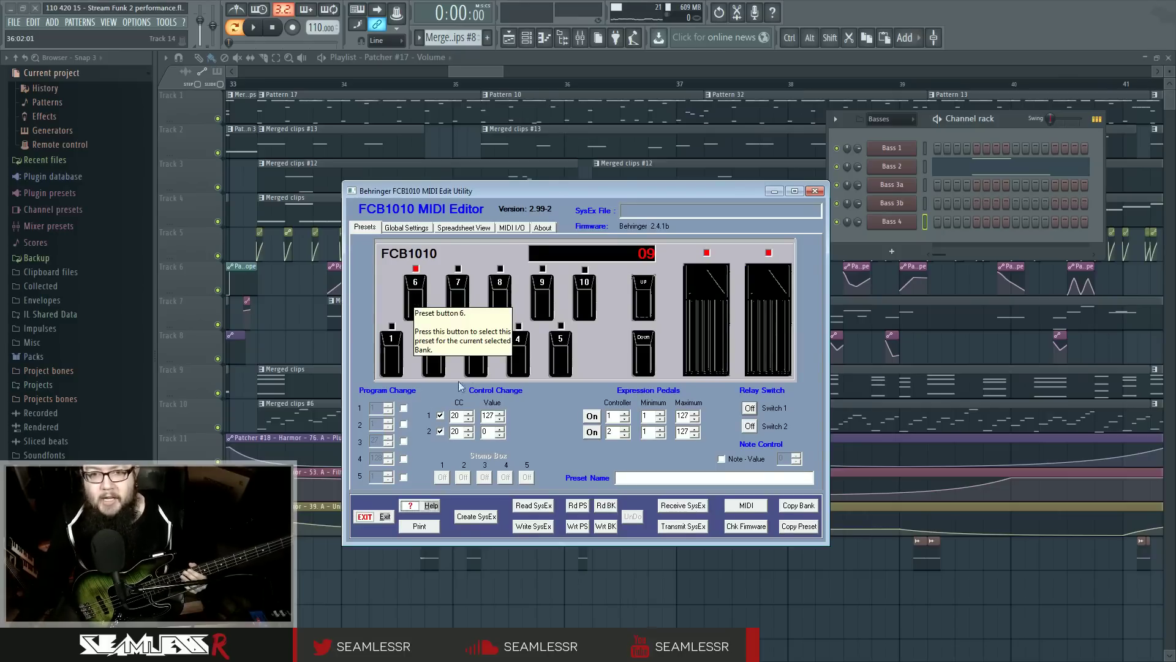
pyautogui.click(814, 190)
pyautogui.press('F6')
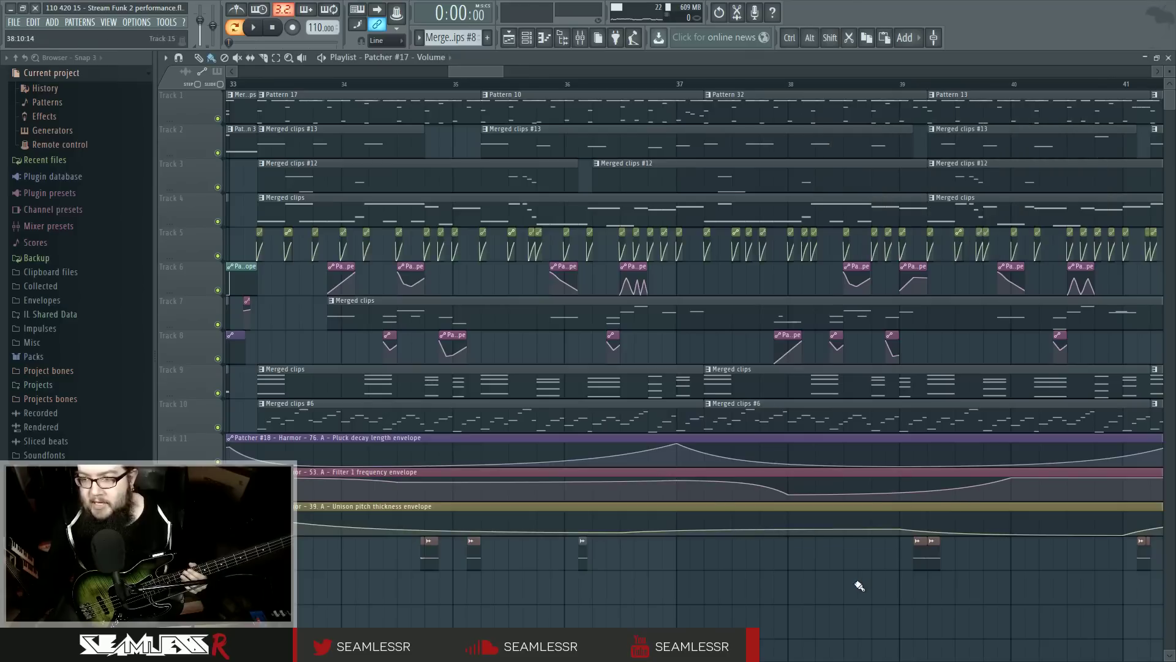
# Step: Set the song position to bar 39 and bring the channel rack back
pyautogui.click(903, 84)
pyautogui.moveTo(906, 89)
pyautogui.mouseDown()
pyautogui.moveTo(985, 93)
pyautogui.moveTo(902, 92)
pyautogui.mouseUp()
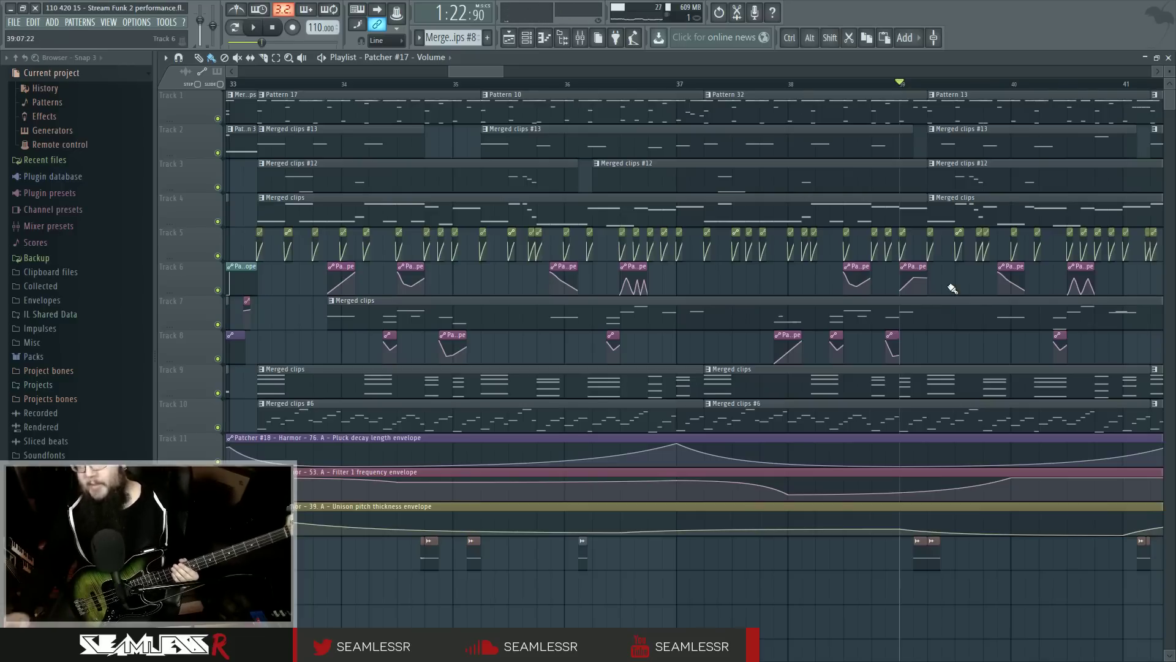
pyautogui.click(526, 40)
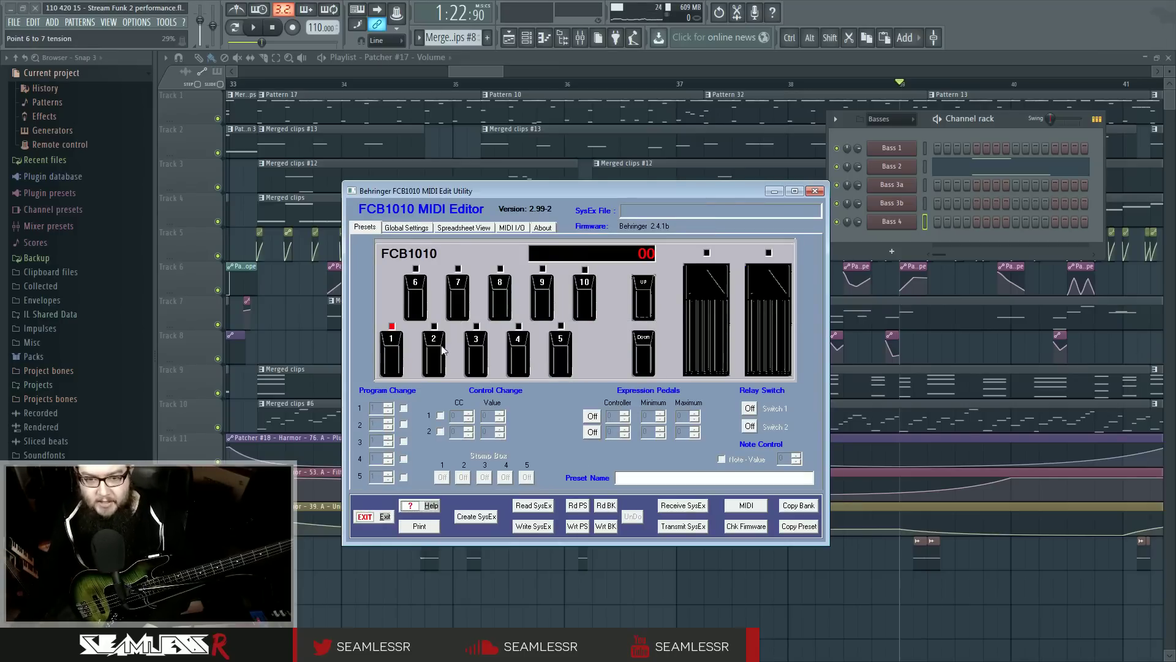
# Step: Receive the pedalboard's presets and switch to bank 09, disabling the second control change
pyautogui.click(654, 350)
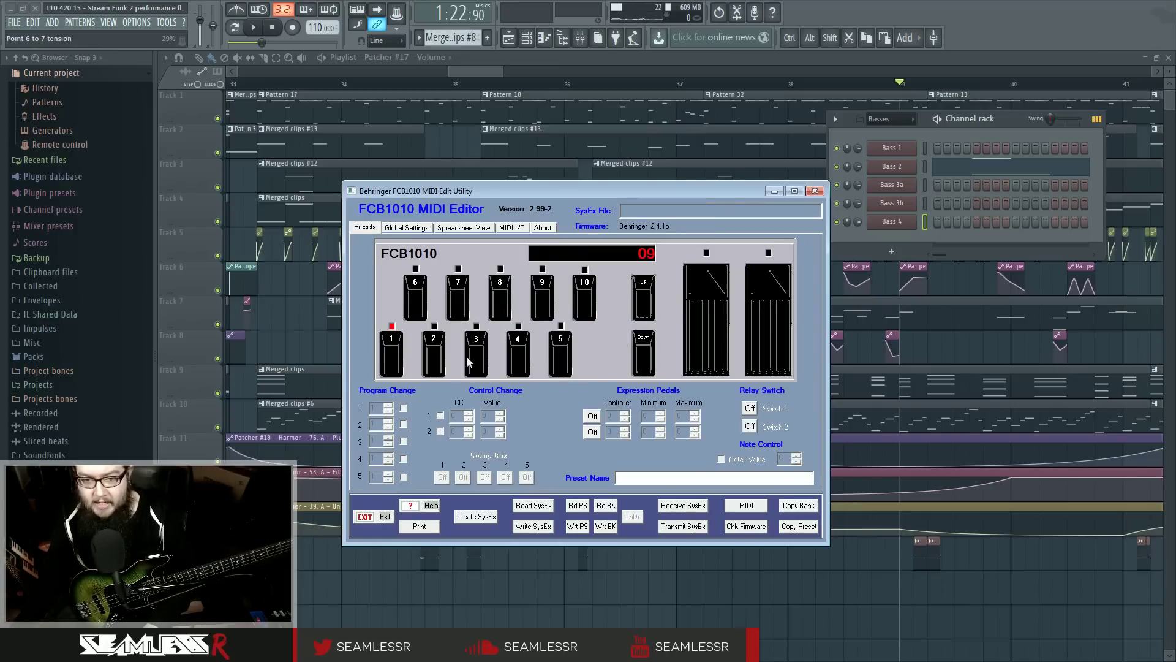
pyautogui.click(433, 356)
pyautogui.click(468, 364)
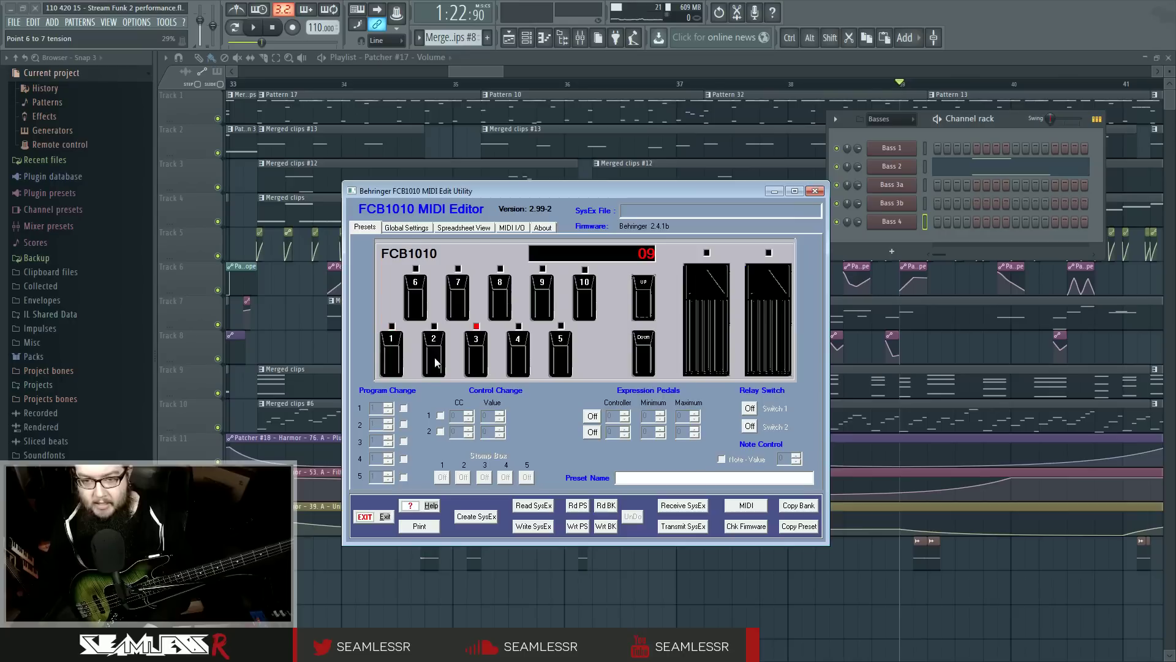
pyautogui.click(687, 512)
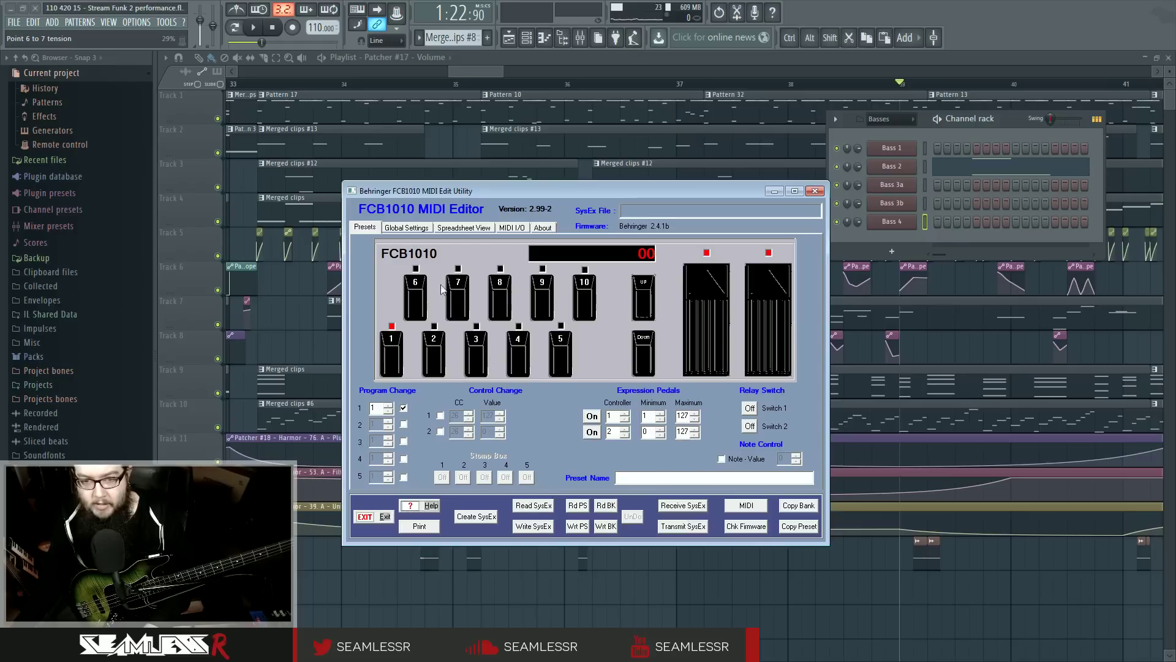
pyautogui.click(415, 297)
pyautogui.click(637, 351)
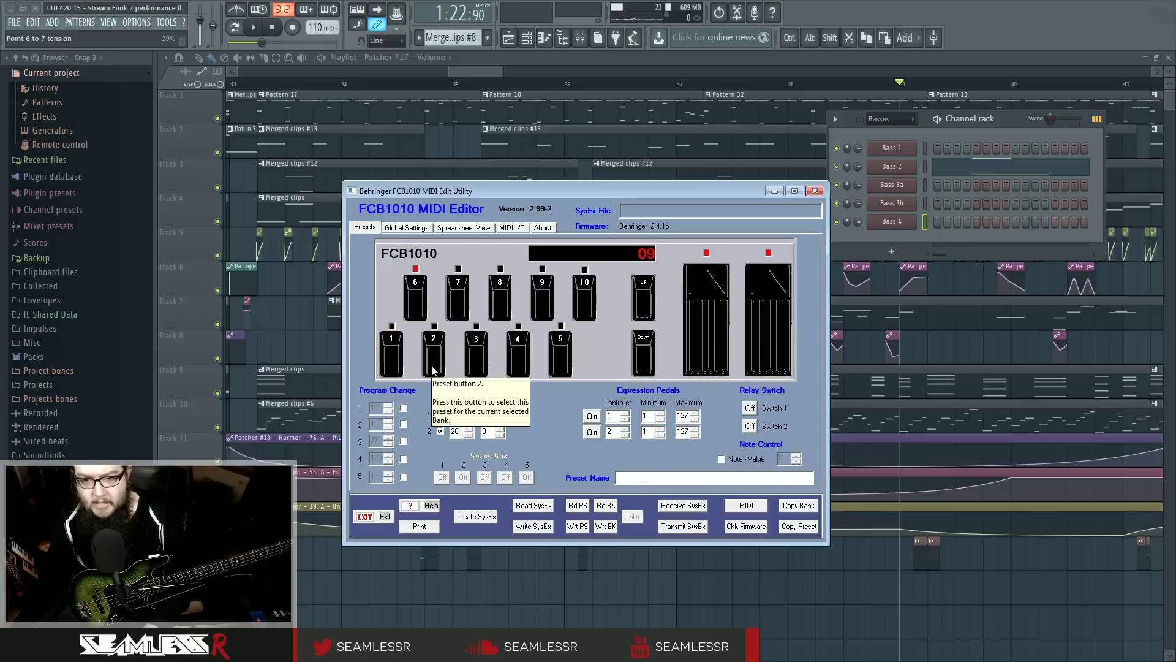
pyautogui.click(440, 432)
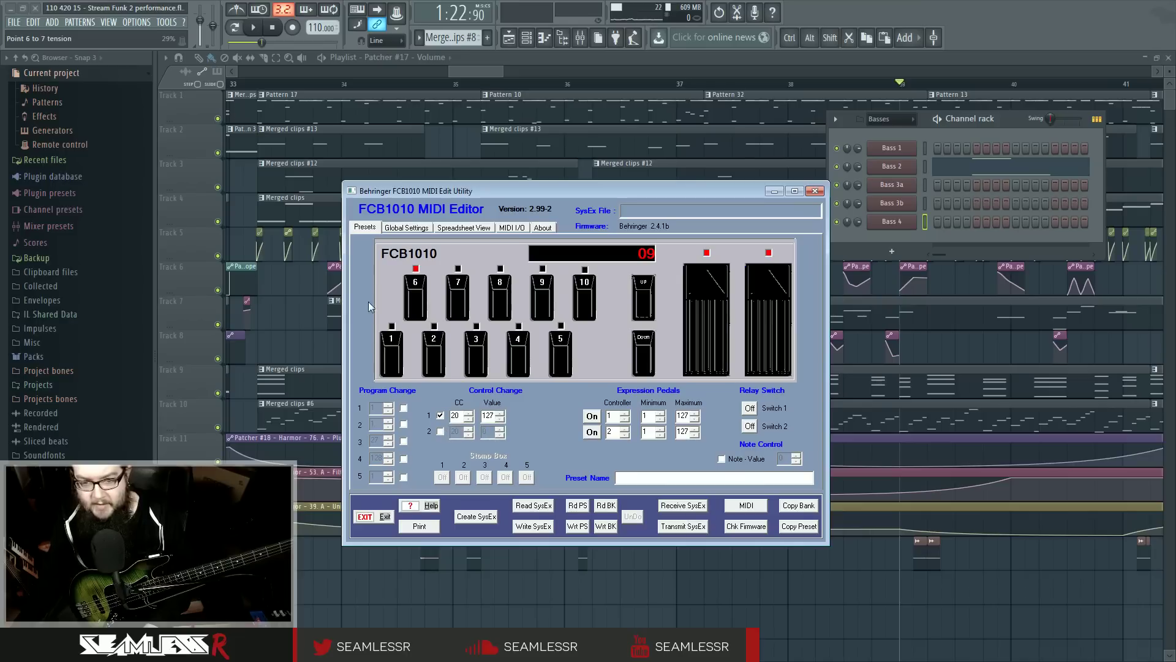
# Step: Set footswitch 1's preset to send Control Change 20 with value 0
pyautogui.click(399, 355)
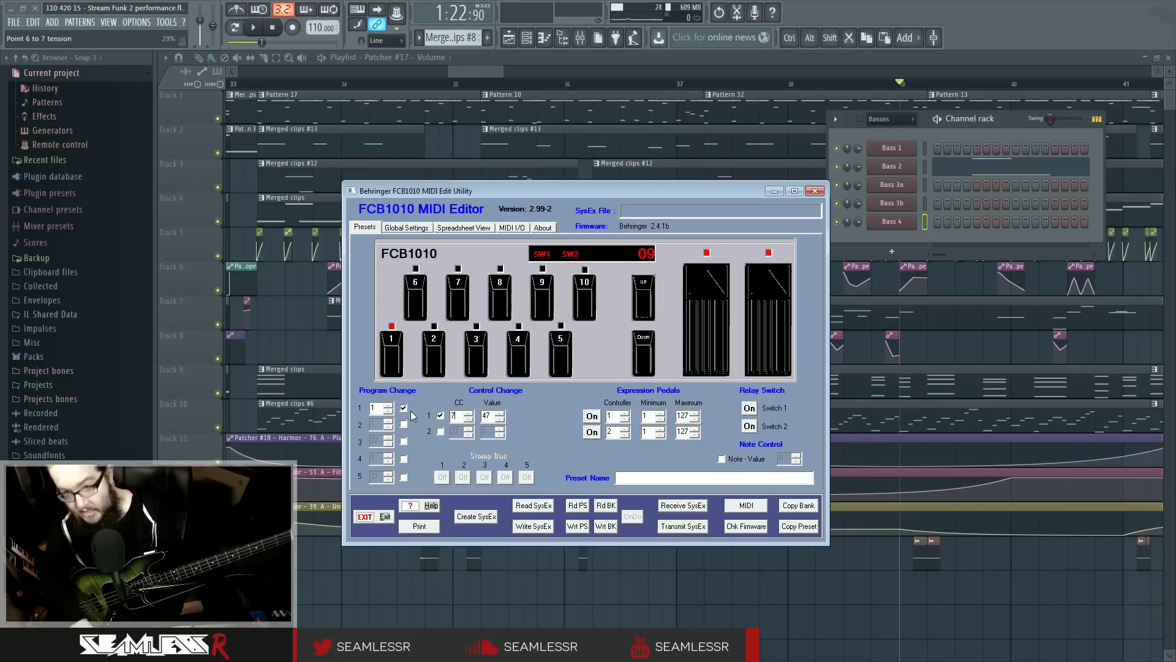
pyautogui.write('20')
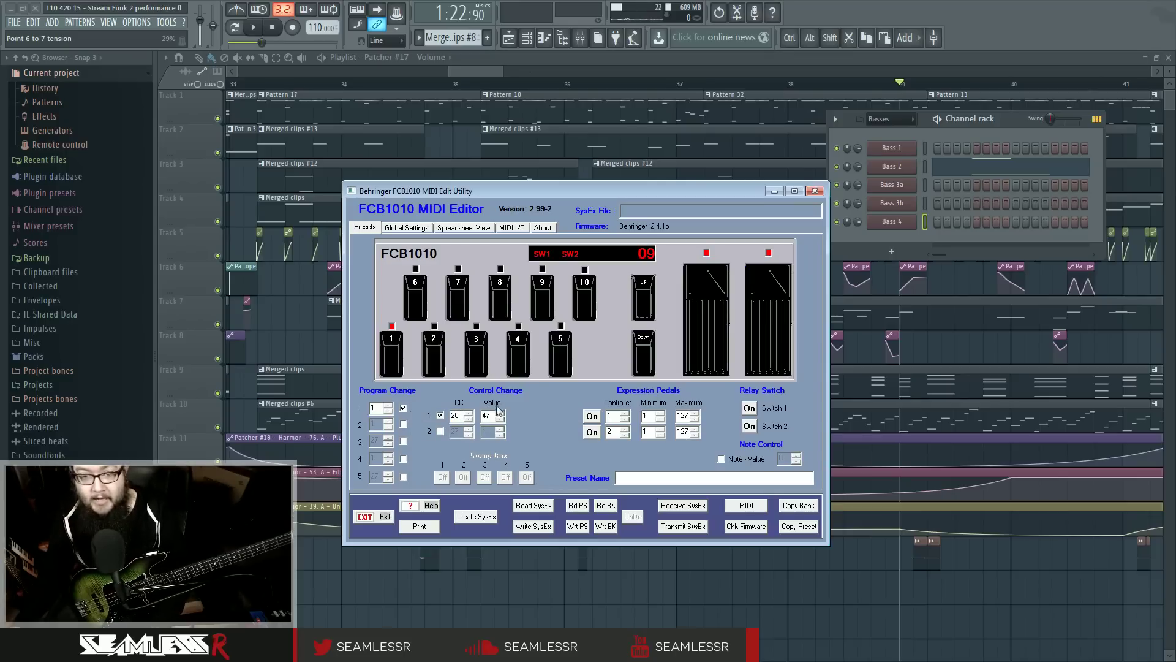
pyautogui.press('Tab')
pyautogui.write('0')
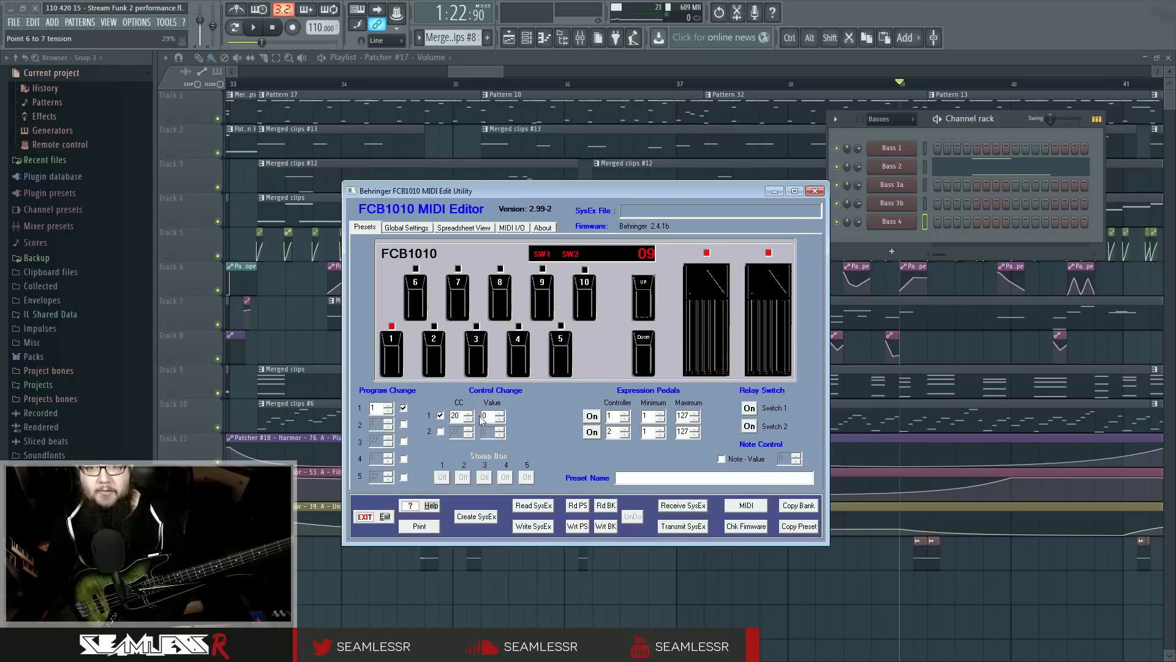
pyautogui.hotkey('shift', 'Tab')
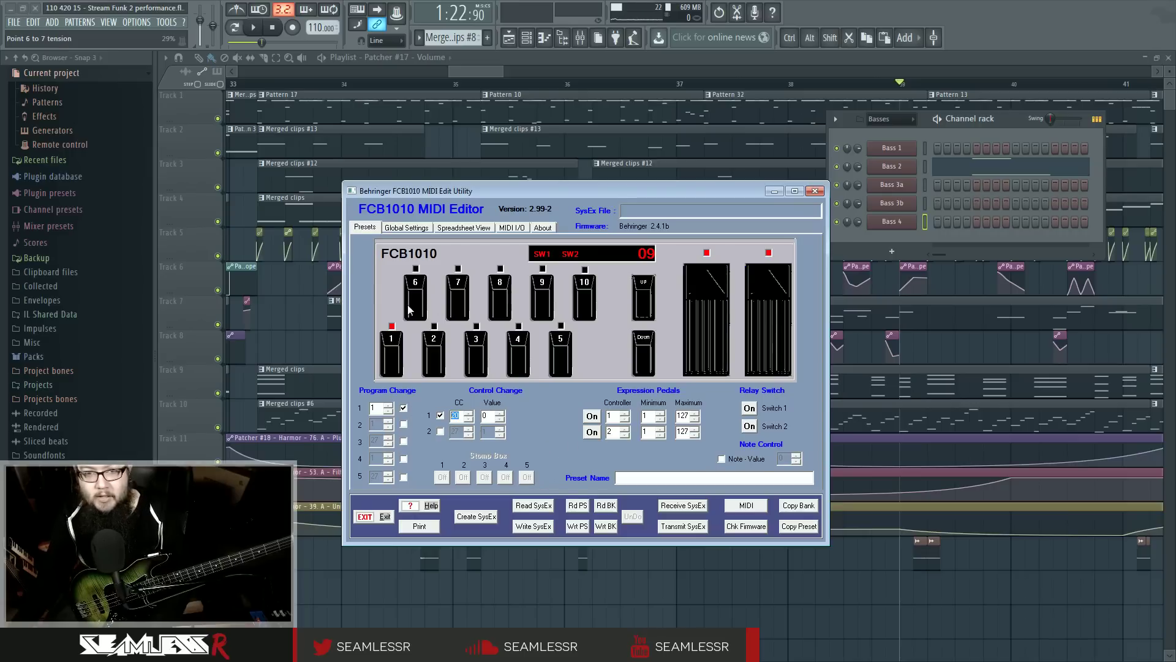
# Step: Set footswitches 2 and 3 to send CC 20 with value 0
pyautogui.click(434, 366)
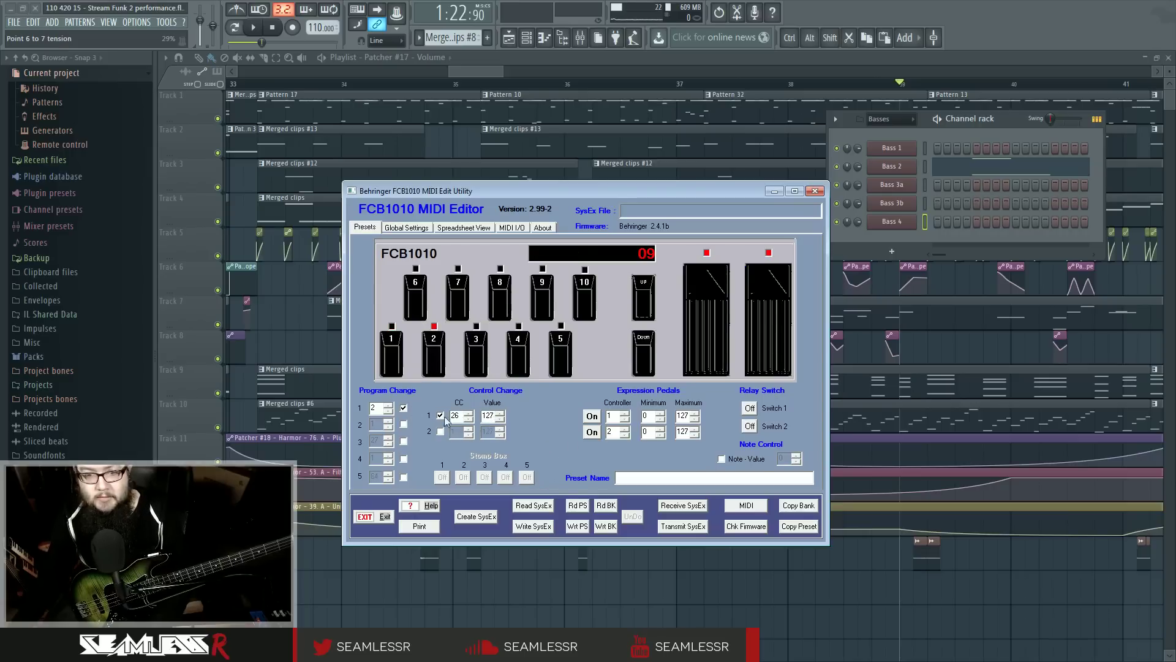
pyautogui.write('20')
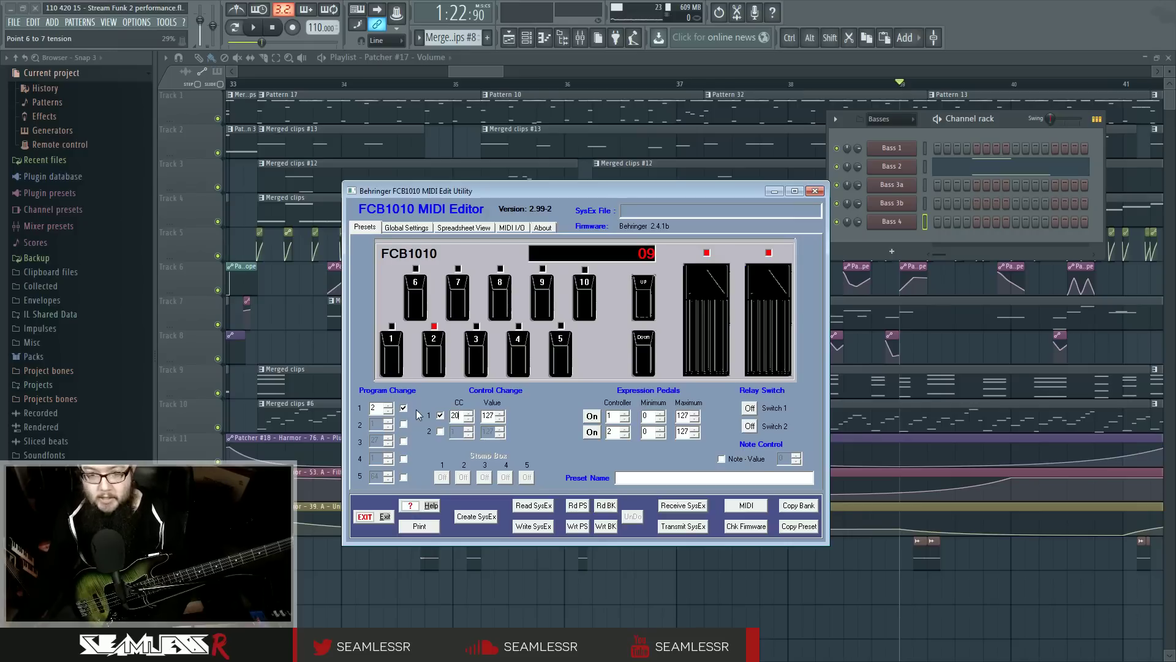
pyautogui.press('Tab')
pyautogui.write('0')
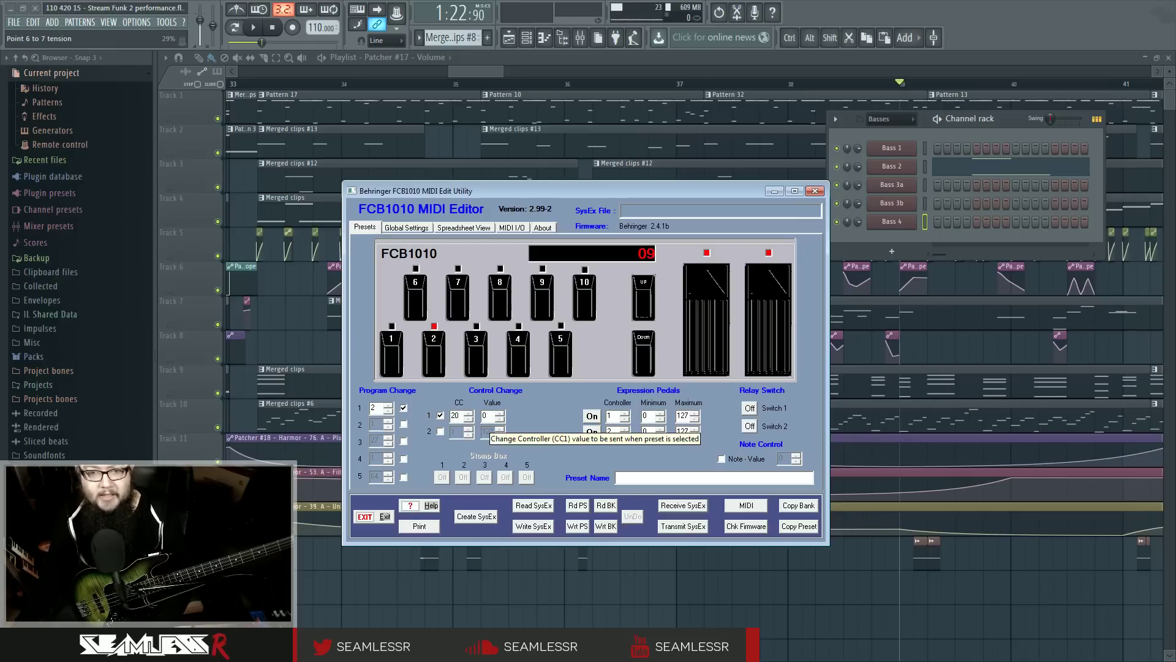
pyautogui.click(473, 355)
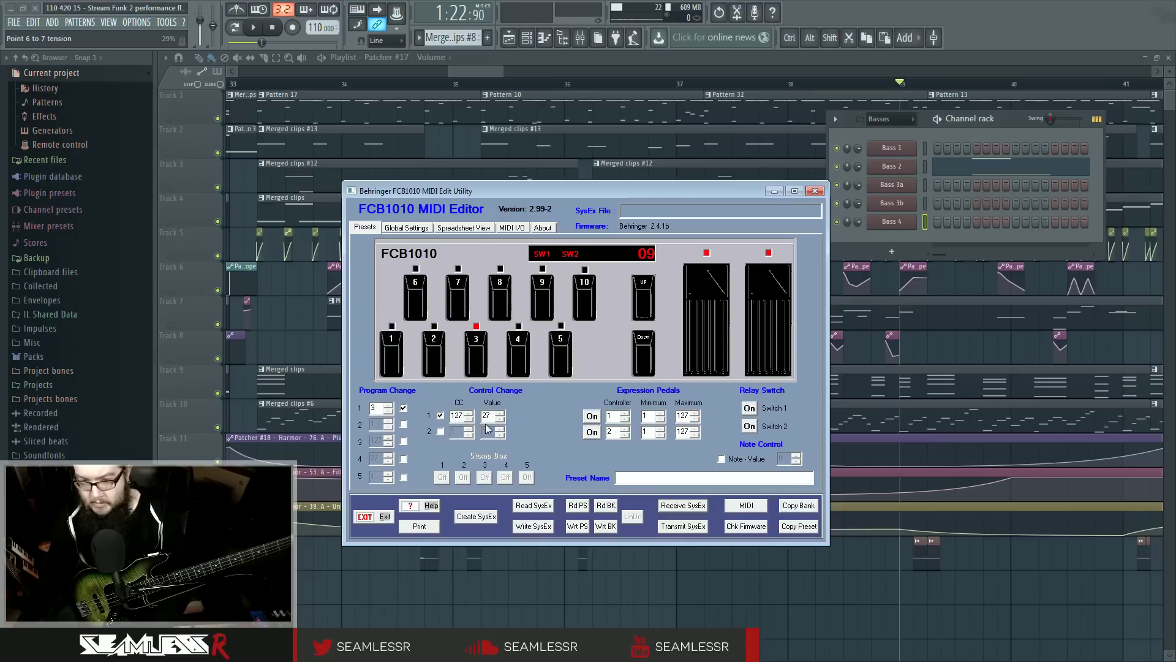
pyautogui.write('20')
pyautogui.press('Tab')
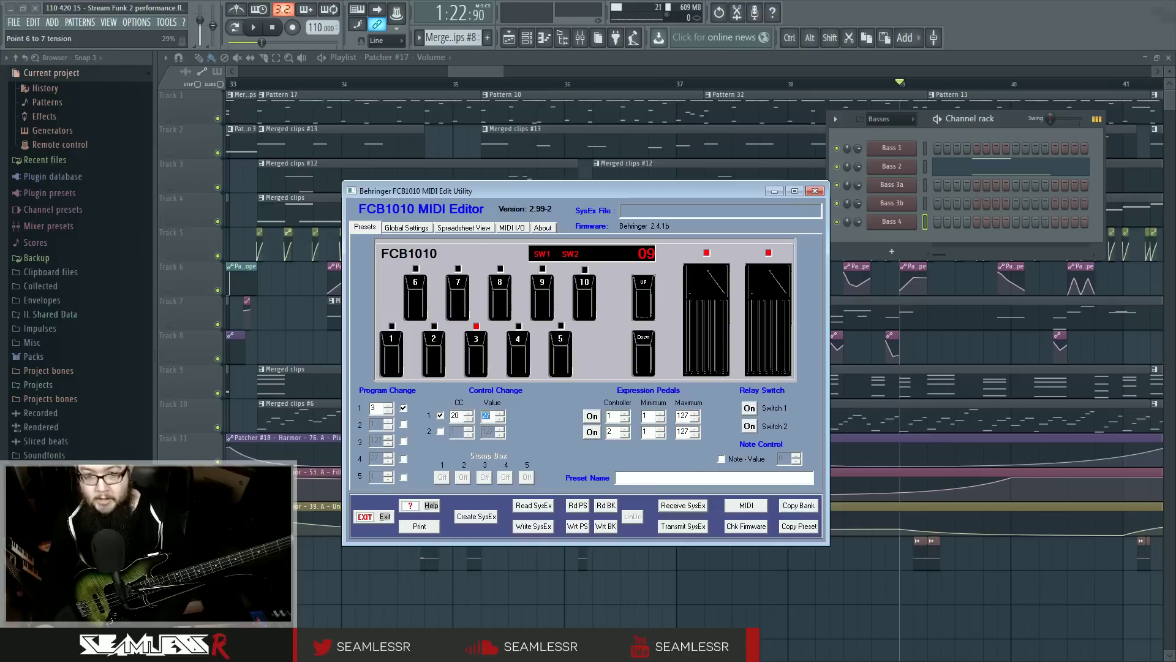
pyautogui.write('0')
# Step: Enter CC 20 for footswitch 4, and CC 20 with value 0 for footswitch 5
pyautogui.click(531, 353)
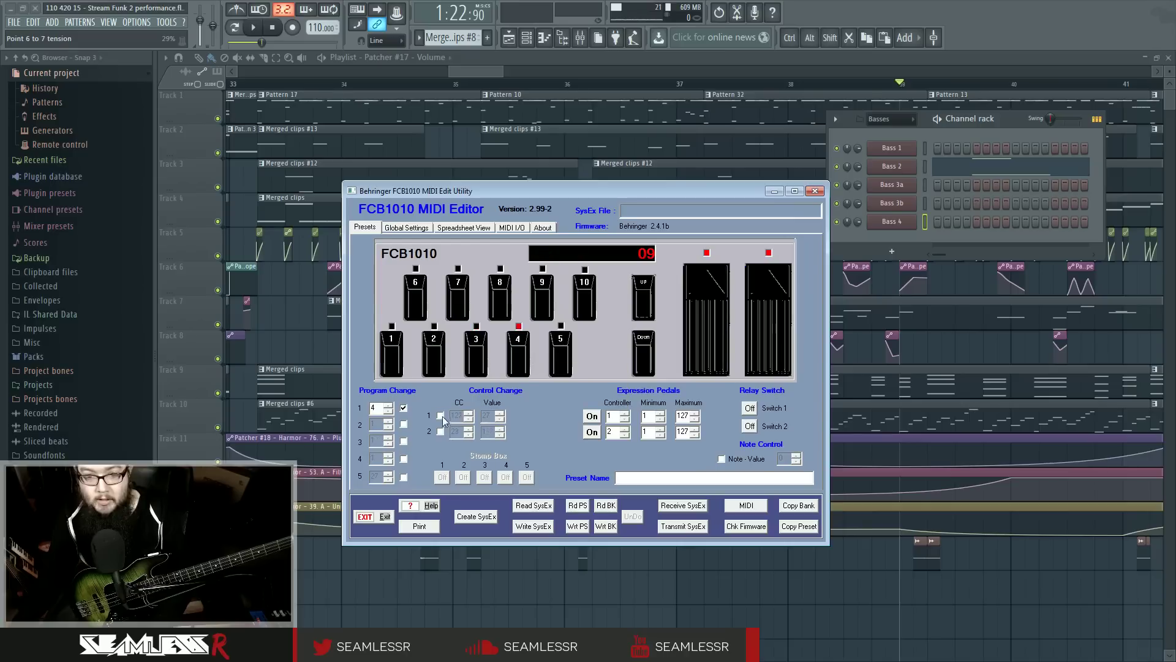
pyautogui.write('20')
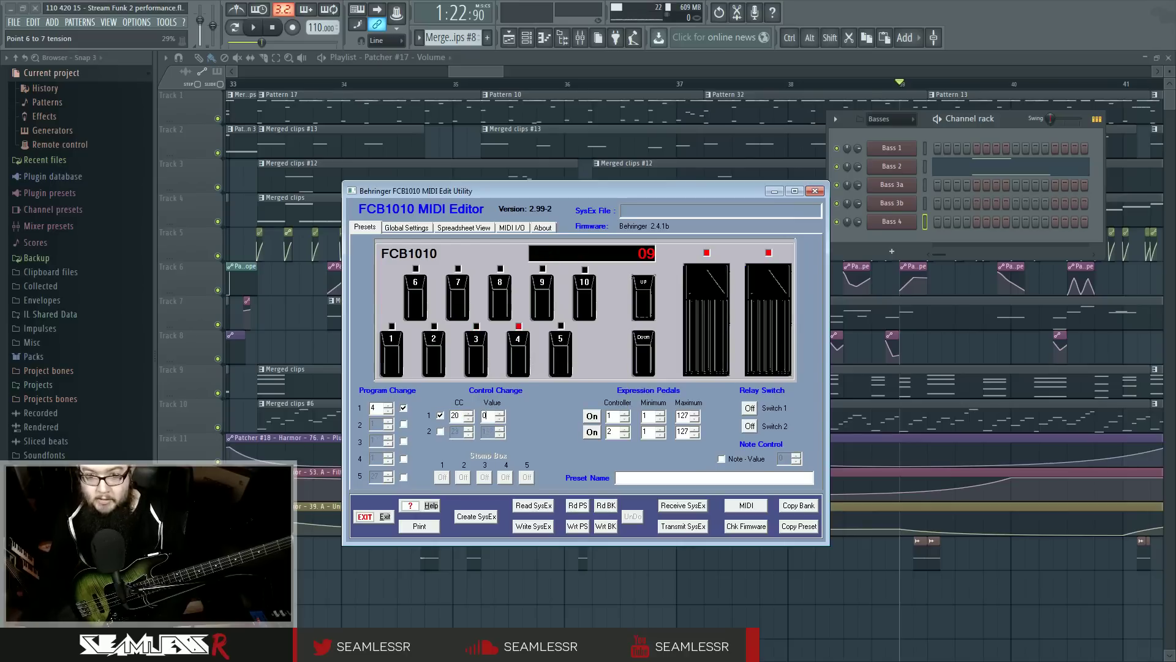
pyautogui.click(572, 356)
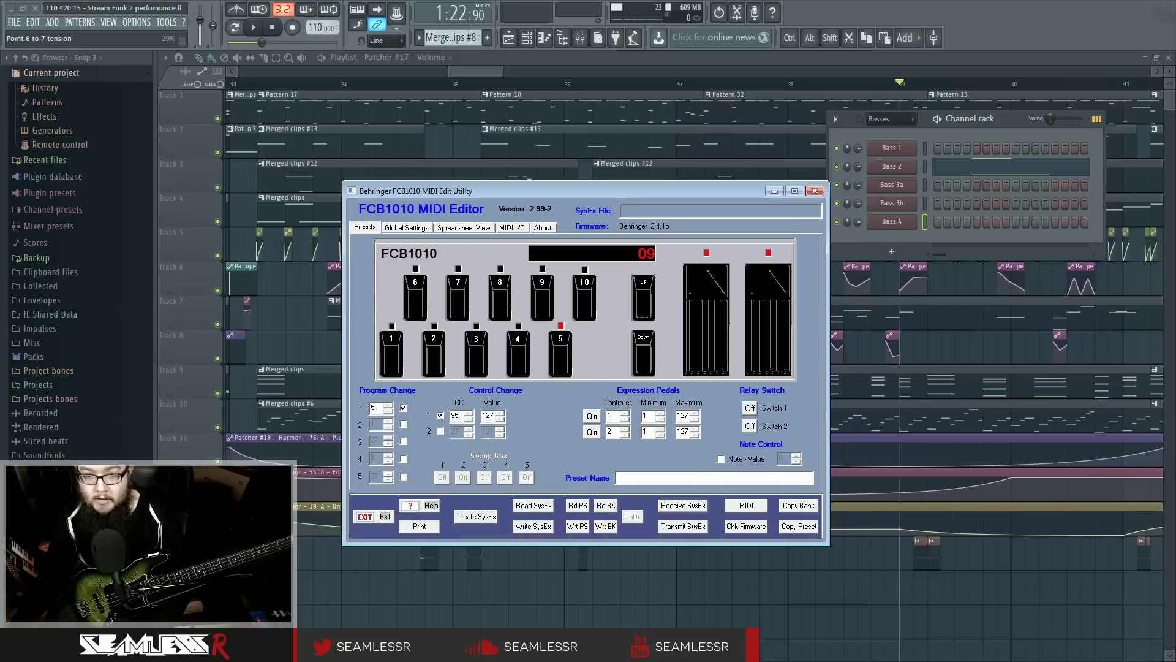
pyautogui.write('20')
pyautogui.press('Tab')
pyautogui.write('0')
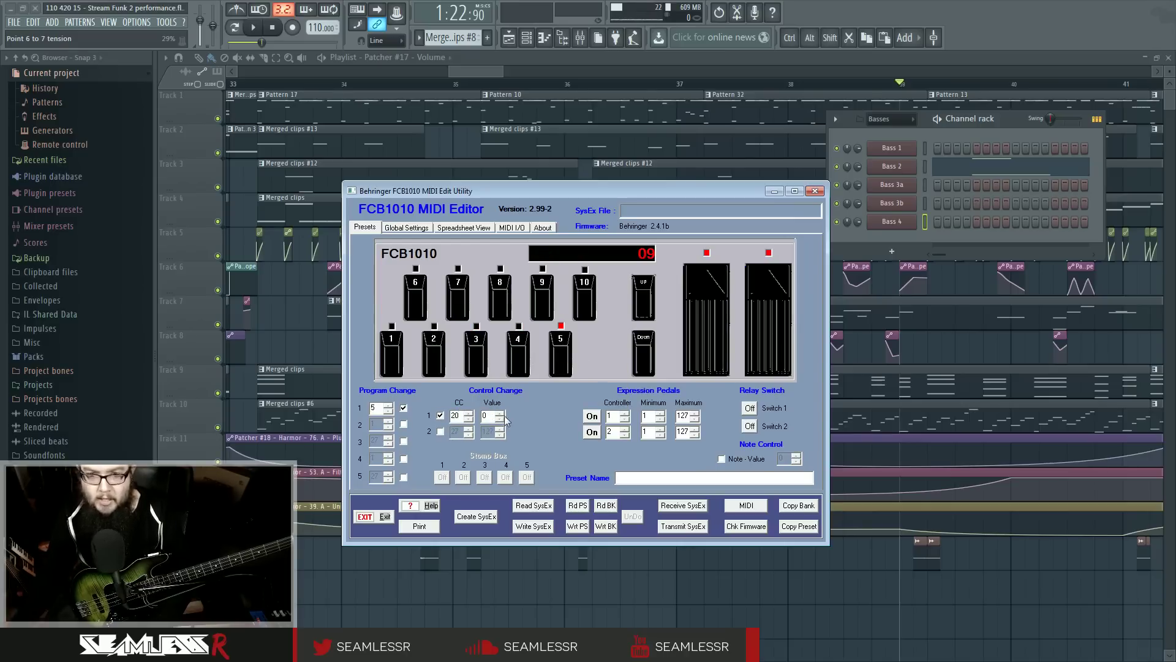
# Step: Review the footswitches, transmit the presets to the pedal, and hide the editor
pyautogui.click(415, 301)
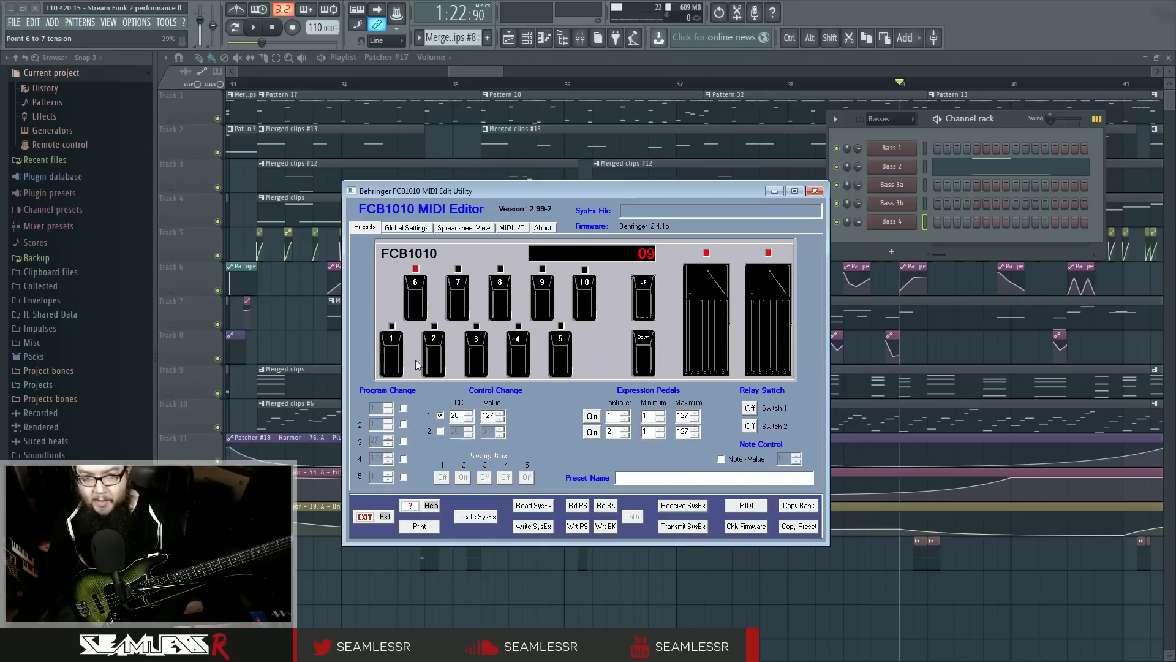
pyautogui.click(556, 363)
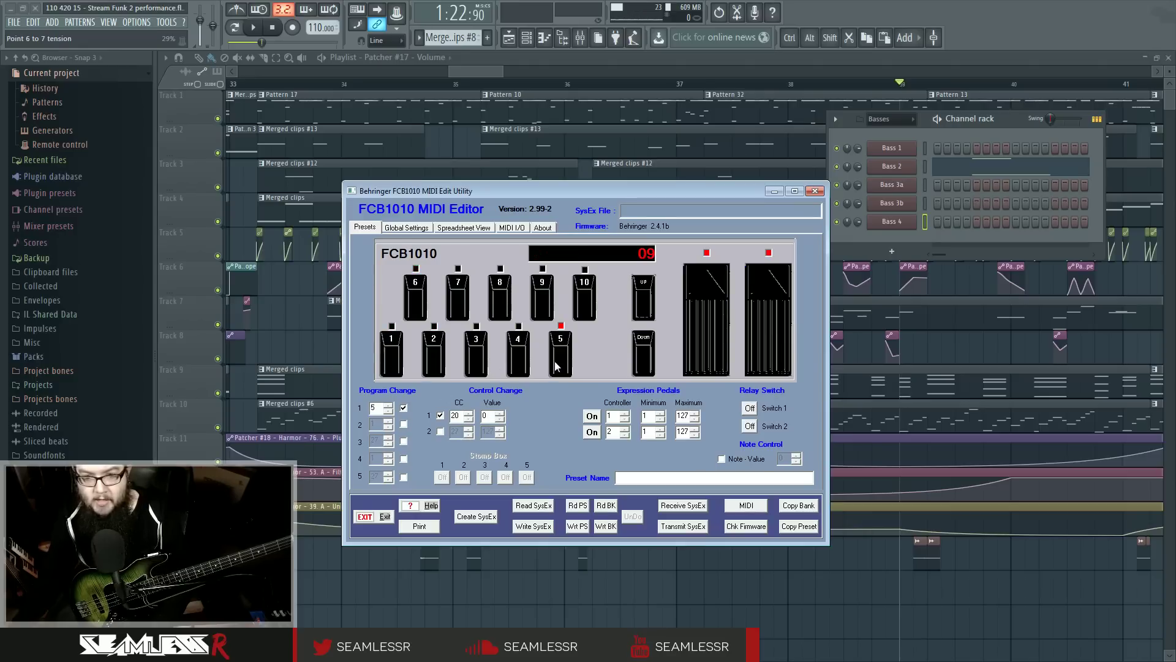
pyautogui.click(428, 362)
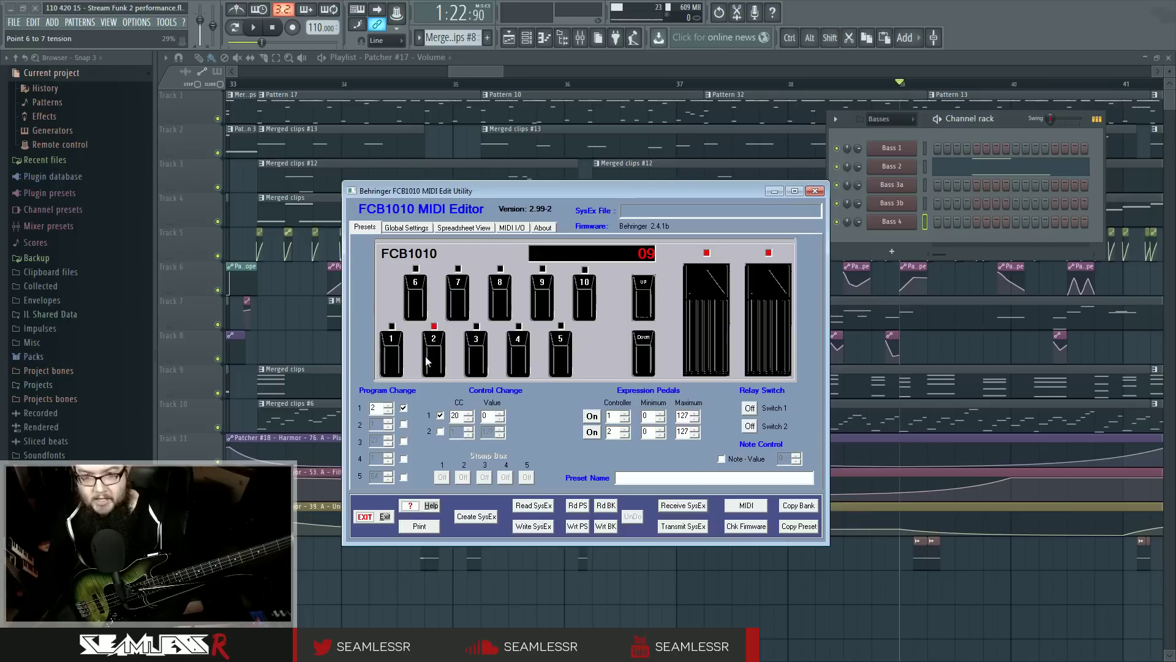
pyautogui.click(393, 362)
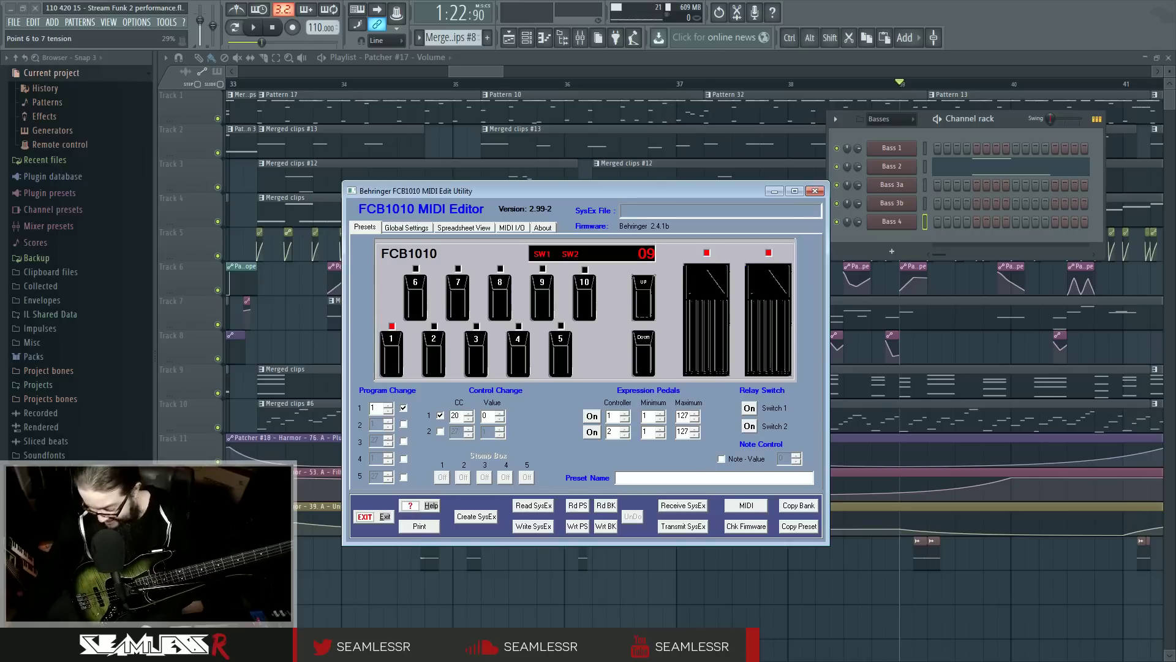
pyautogui.click(679, 526)
pyautogui.click(693, 441)
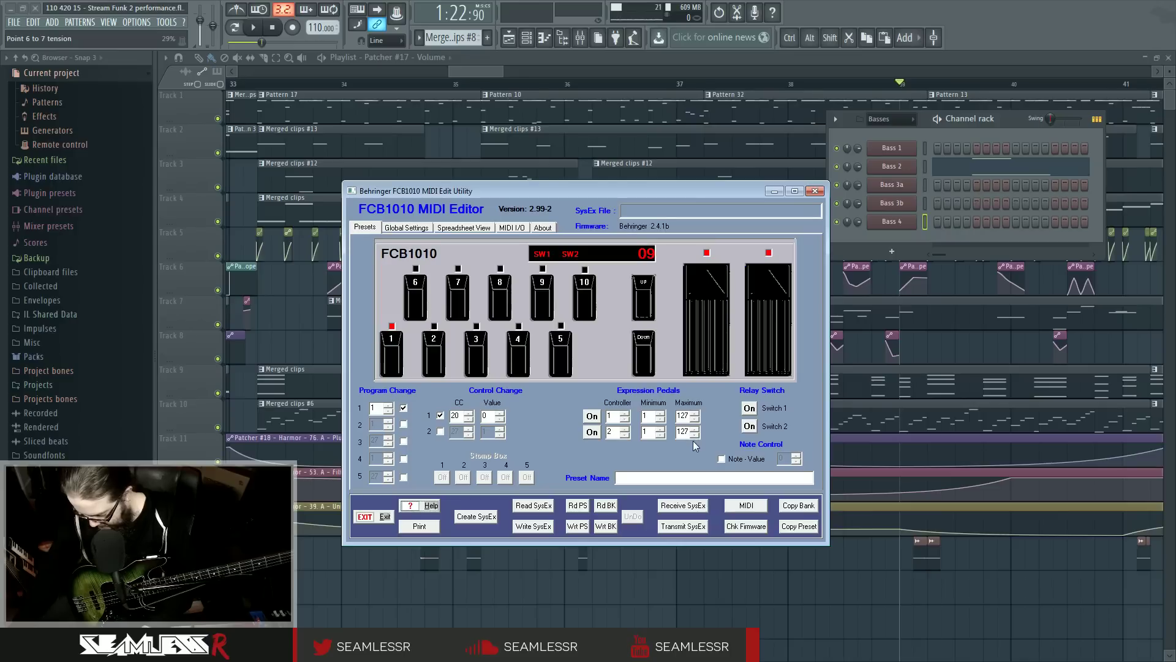
pyautogui.click(775, 191)
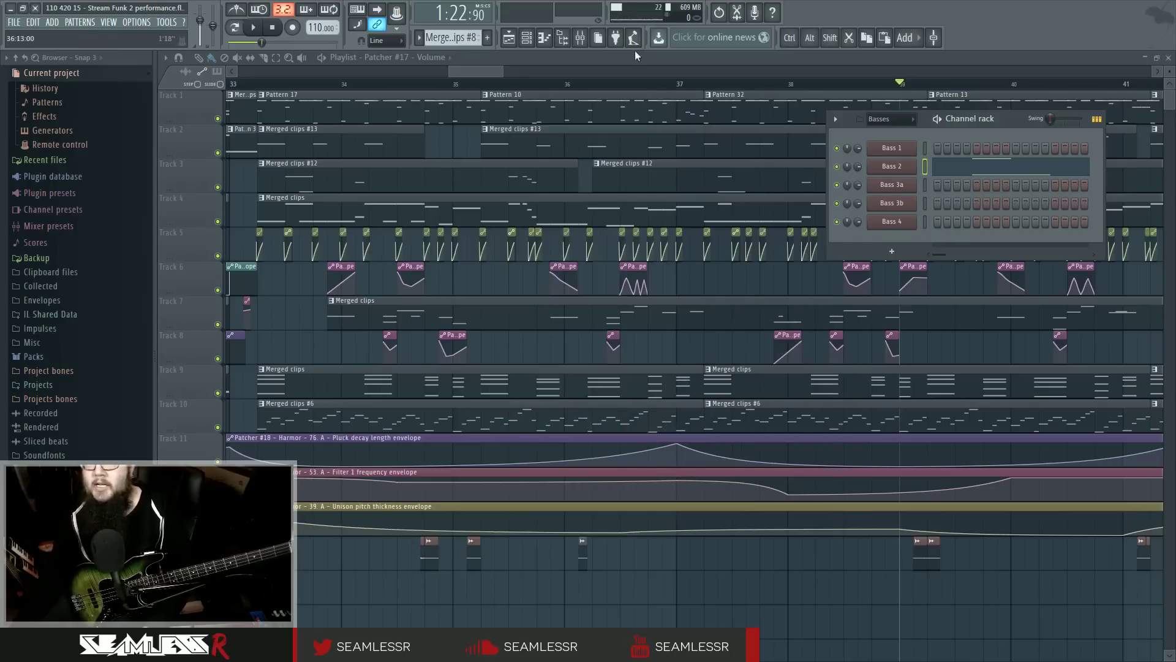
# Step: In the Mixer, show the Fruity Balance windows for the Bass 3b and slap tracks
pyautogui.click(580, 38)
pyautogui.click(602, 444)
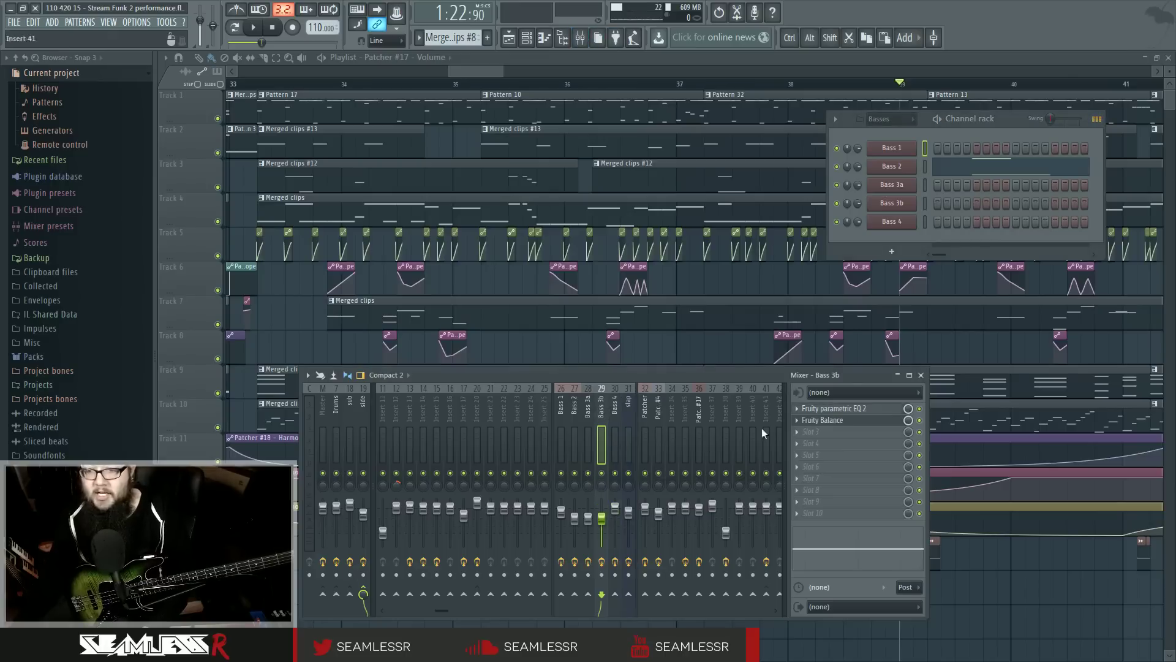
pyautogui.click(822, 419)
pyautogui.click(628, 409)
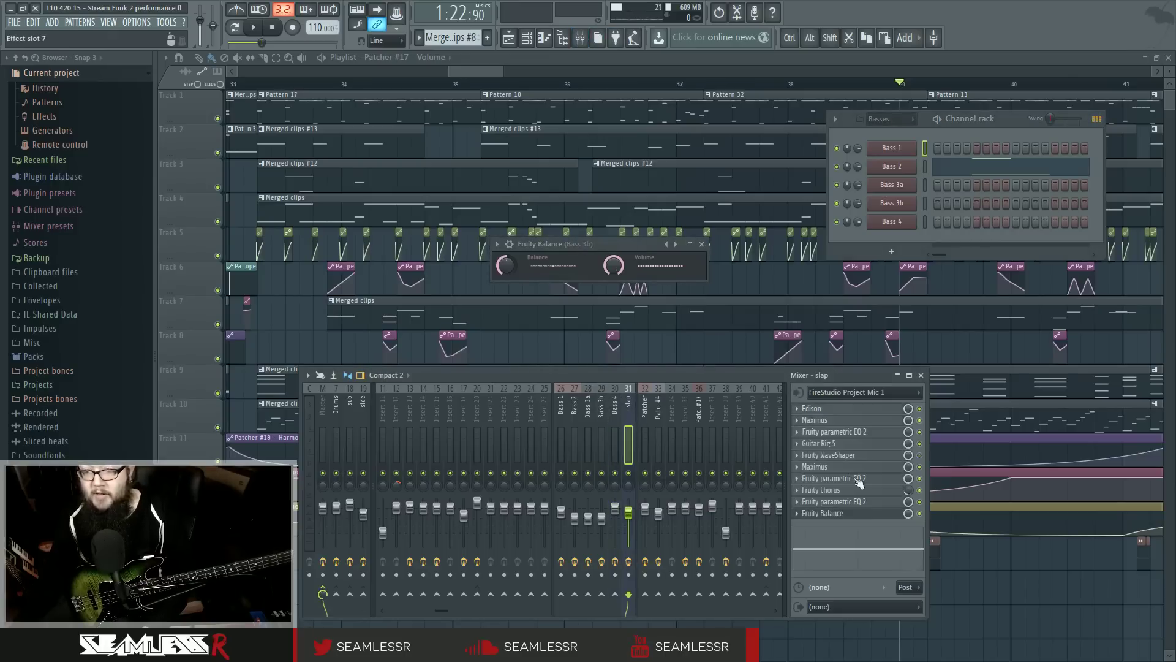
pyautogui.click(822, 513)
pyautogui.moveTo(762, 337); pyautogui.dragTo(554, 315)
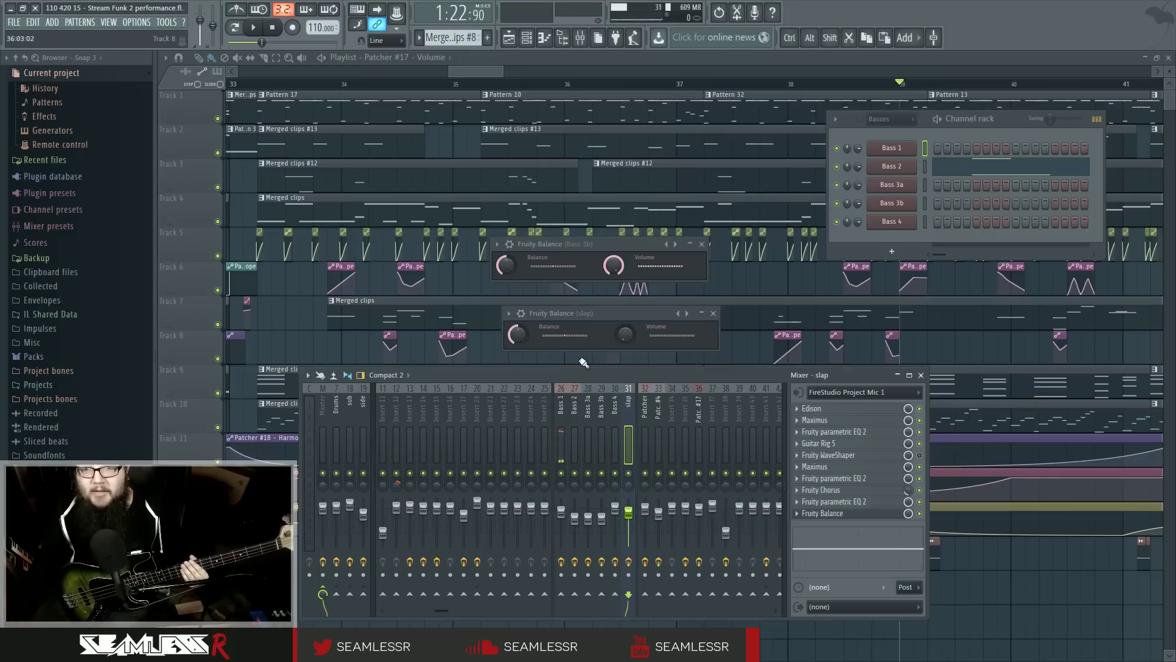
# Step: Show both Fruity Balance effects on the Bass 1 track, then reach the Audio settings
pyautogui.click(562, 415)
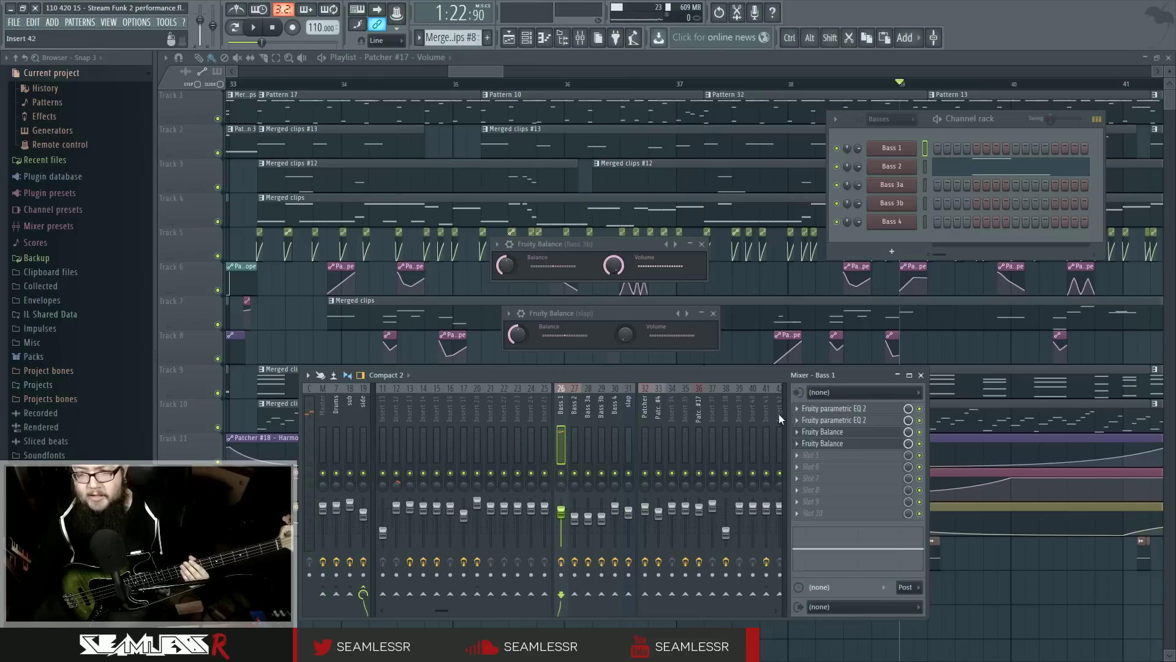
pyautogui.click(837, 444)
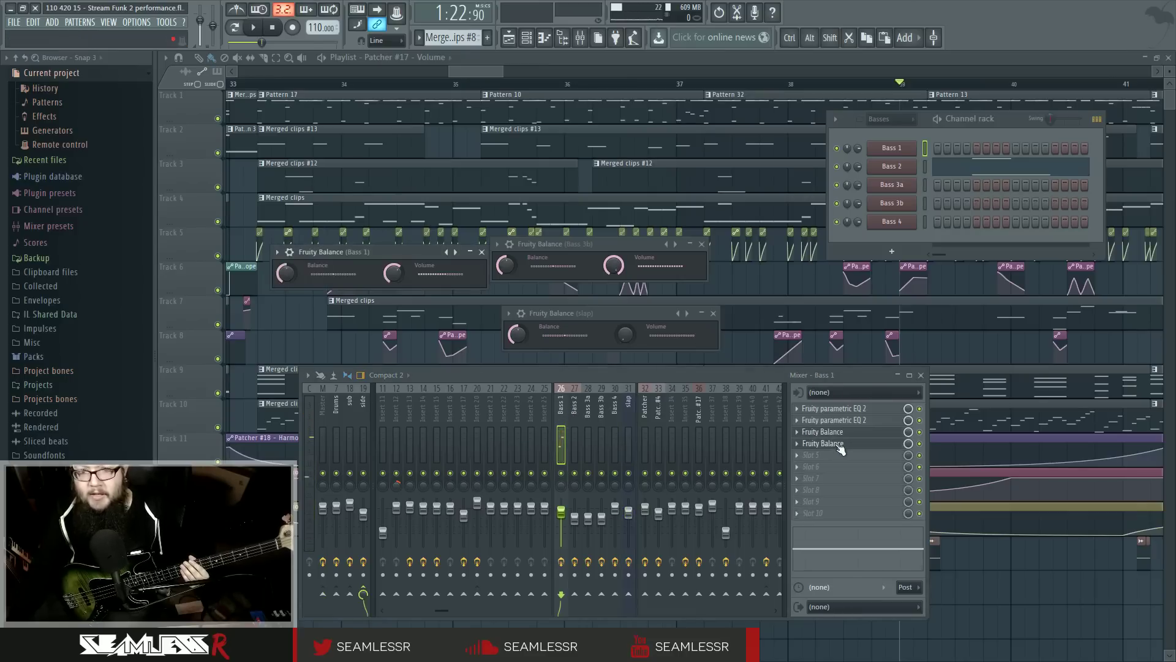
pyautogui.click(840, 434)
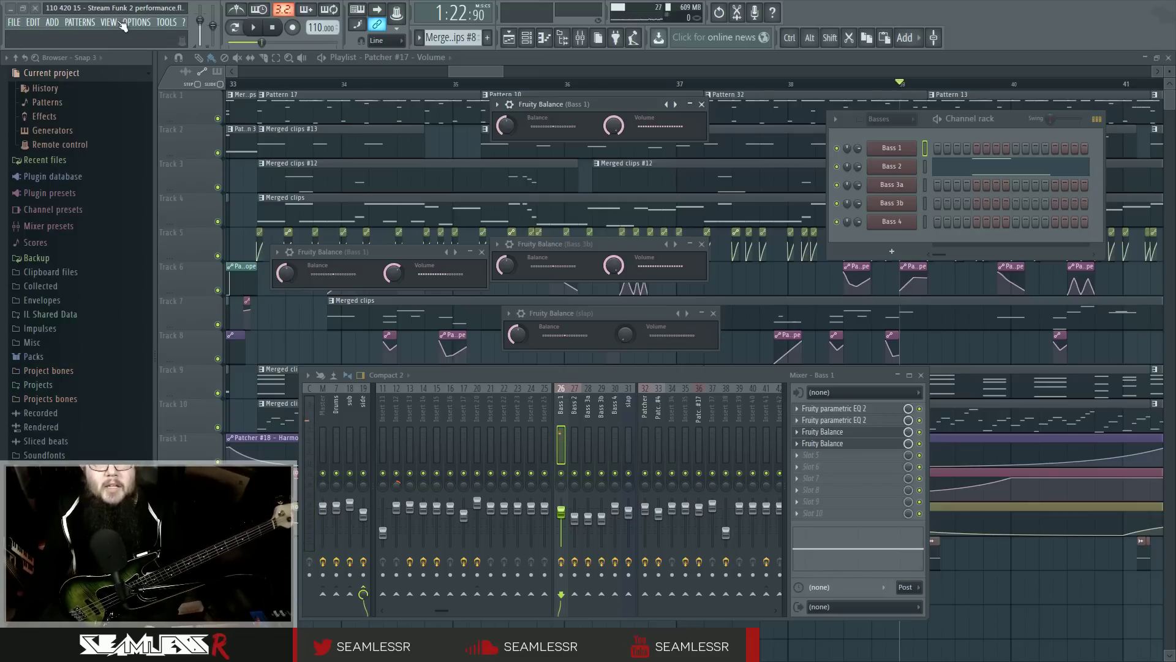
pyautogui.click(124, 23)
pyautogui.click(147, 54)
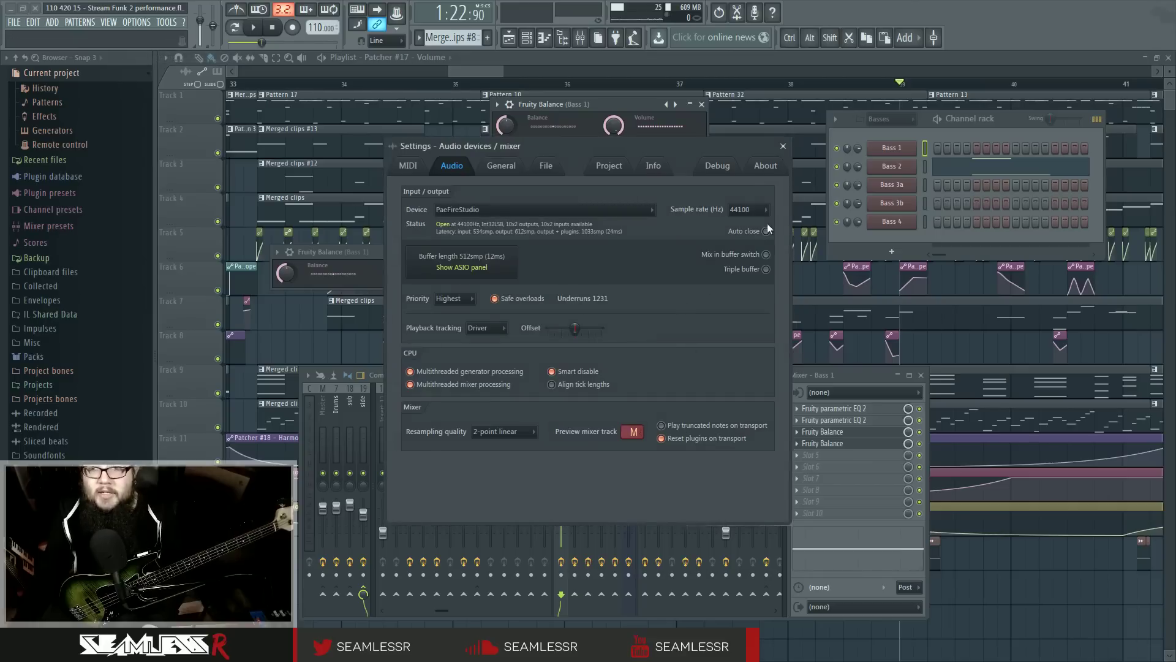
pyautogui.click(783, 146)
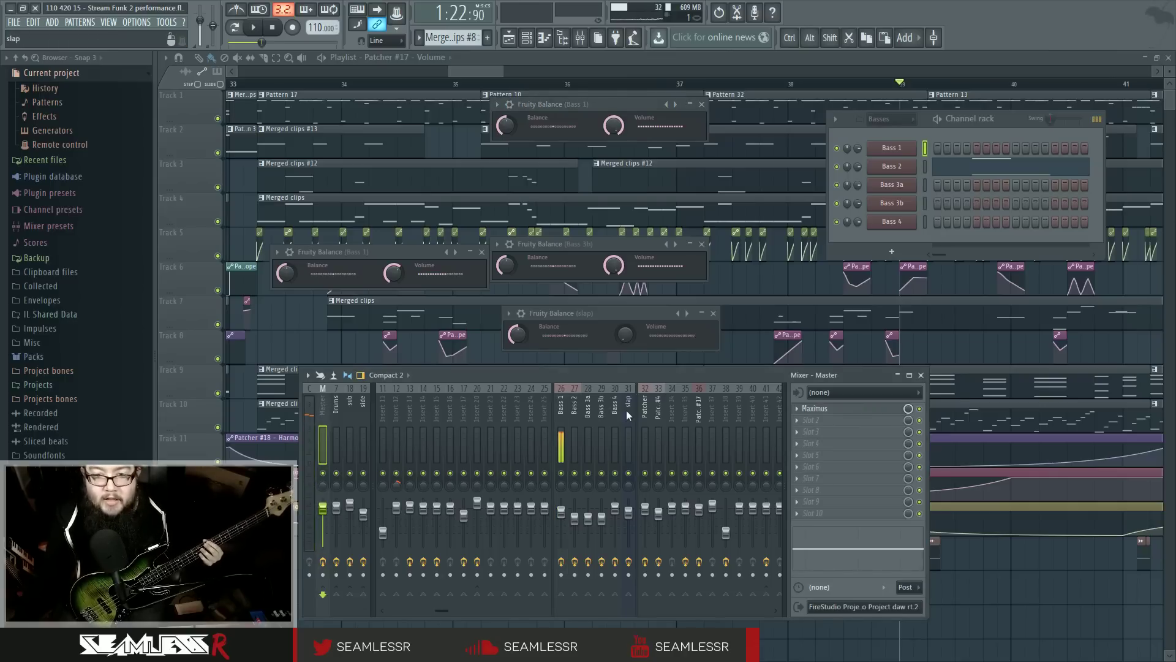
# Step: Select the 'side' insert (19) to show its parametric EQ, Balance and Limiter chain
pyautogui.click(365, 409)
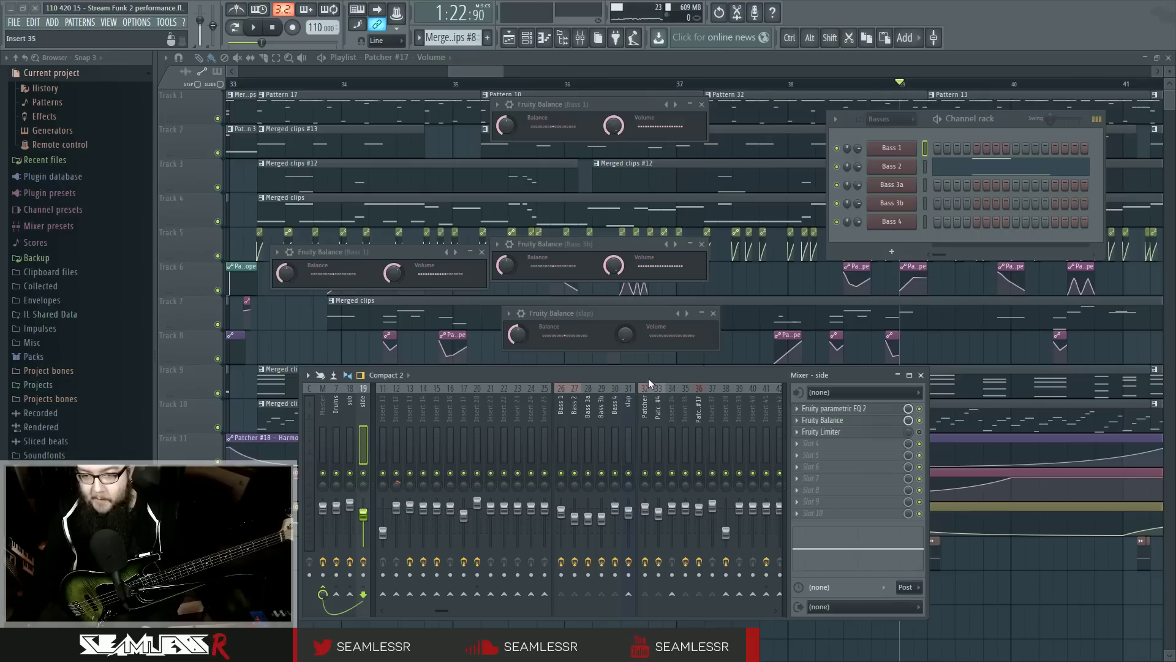
pyautogui.moveTo(653, 375); pyautogui.dragTo(658, 373)
# Step: Close all windows with F12, then restore the zoomed-out Playlist and Basses channel rack
pyautogui.press('F12')
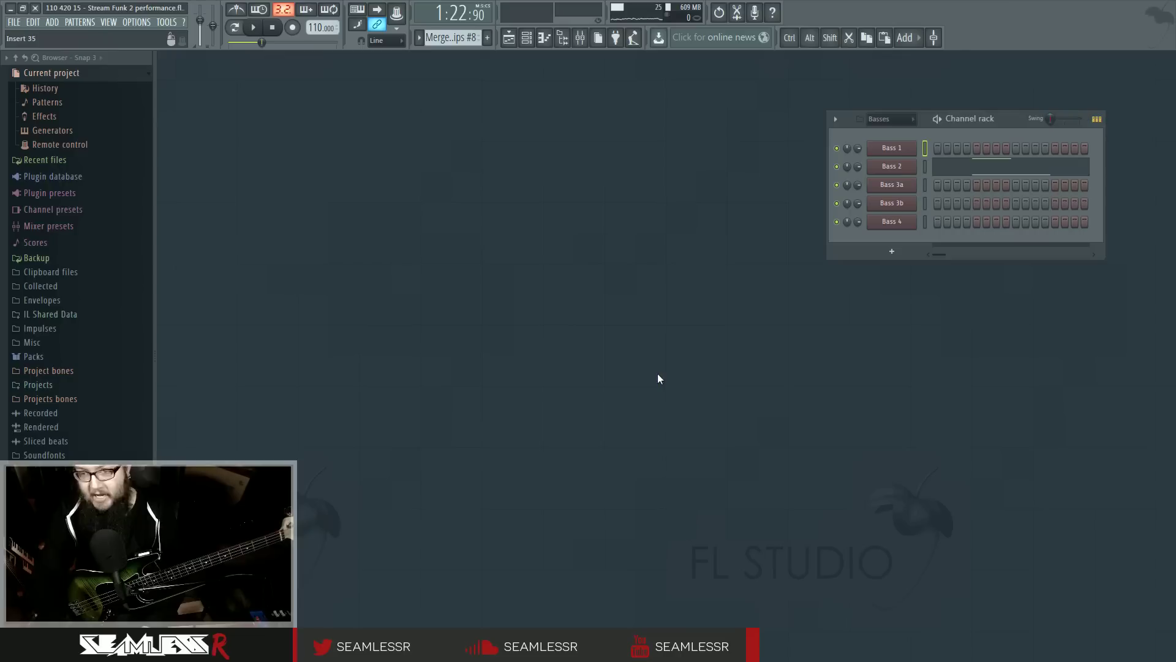
pyautogui.click(508, 37)
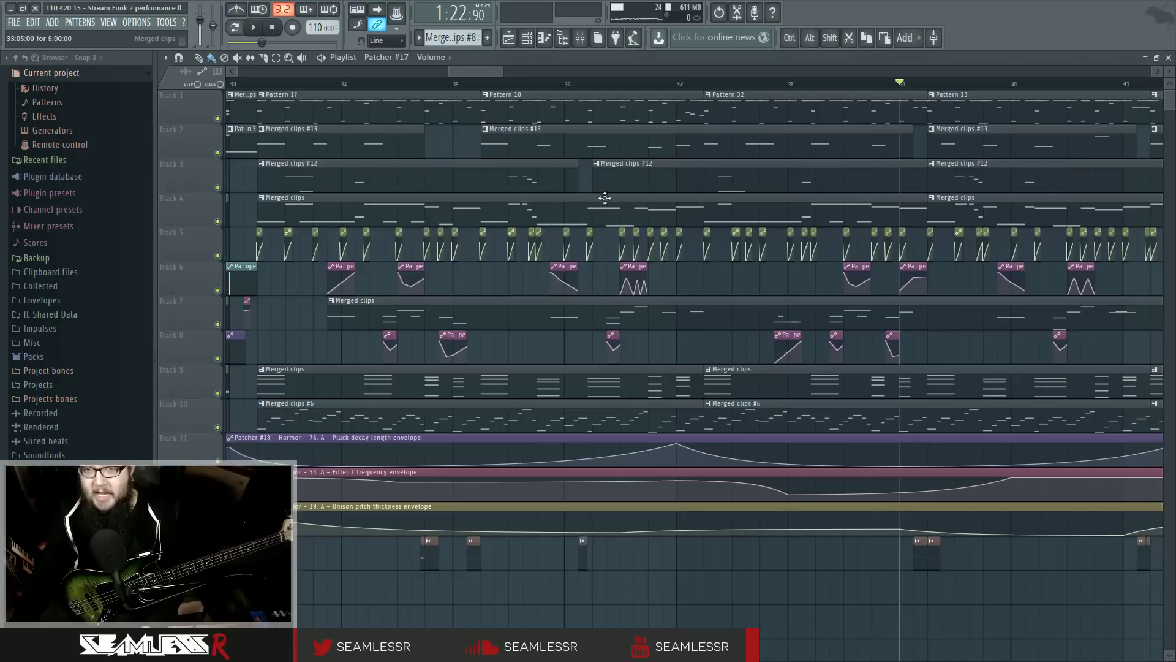
pyautogui.scroll(-2, 532, 72)
pyautogui.press('F6')
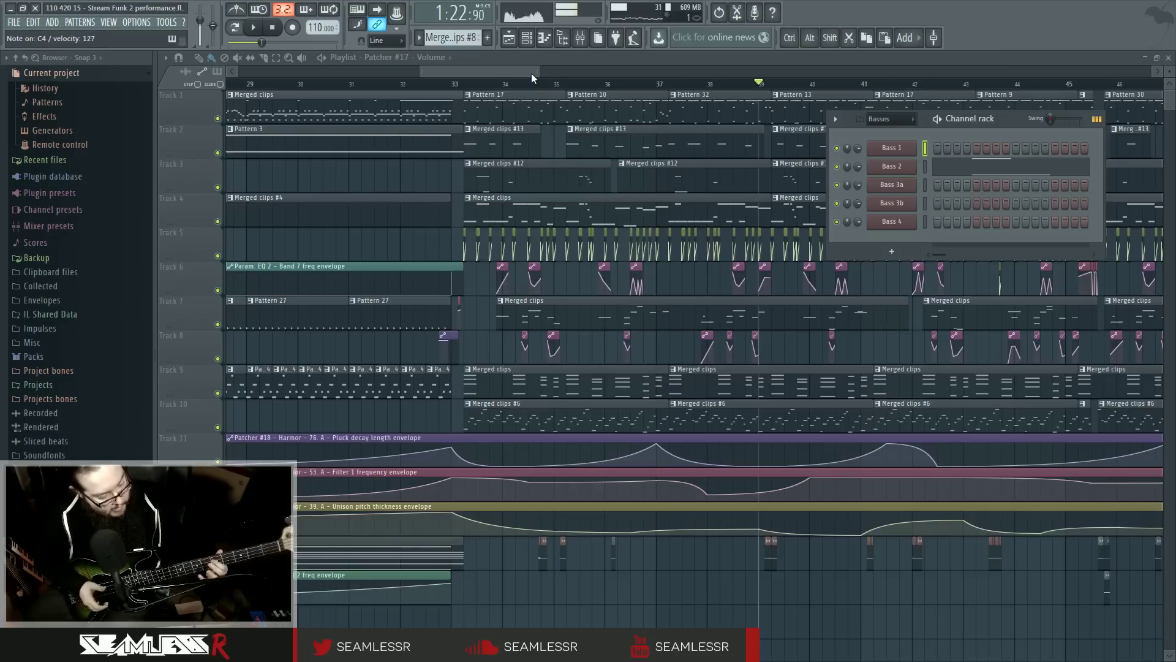
# Step: Raise the slap insert's volume to 3.1 dB (about 114%) via Fruity Balance, then close all windows
pyautogui.press('F9')
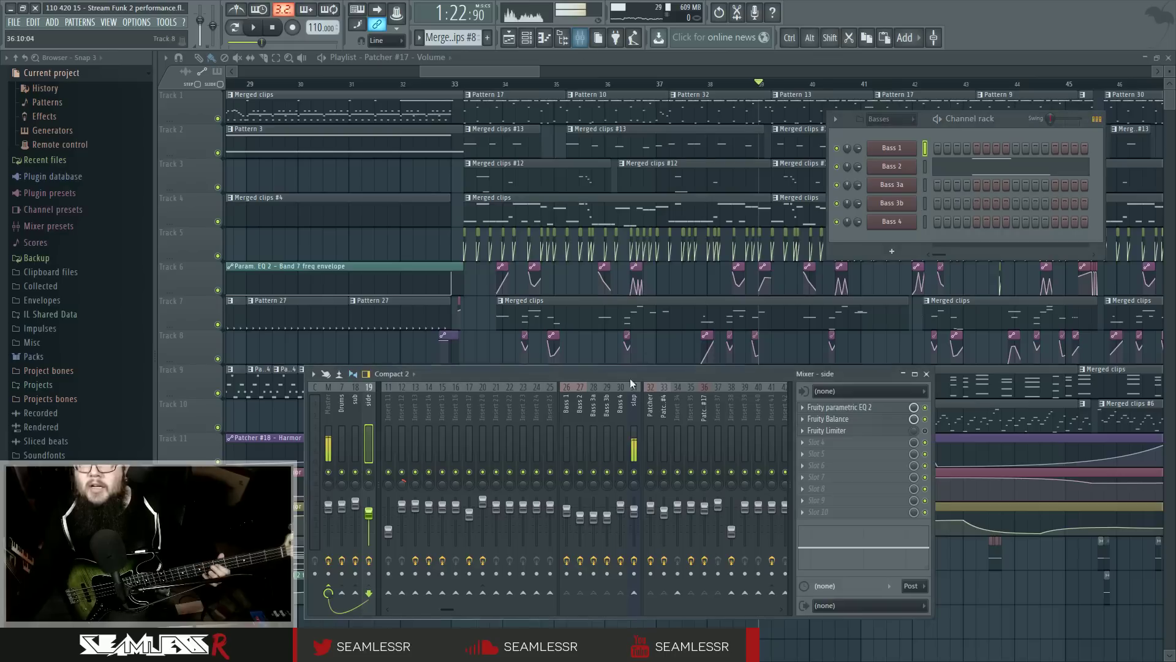
pyautogui.click(828, 512)
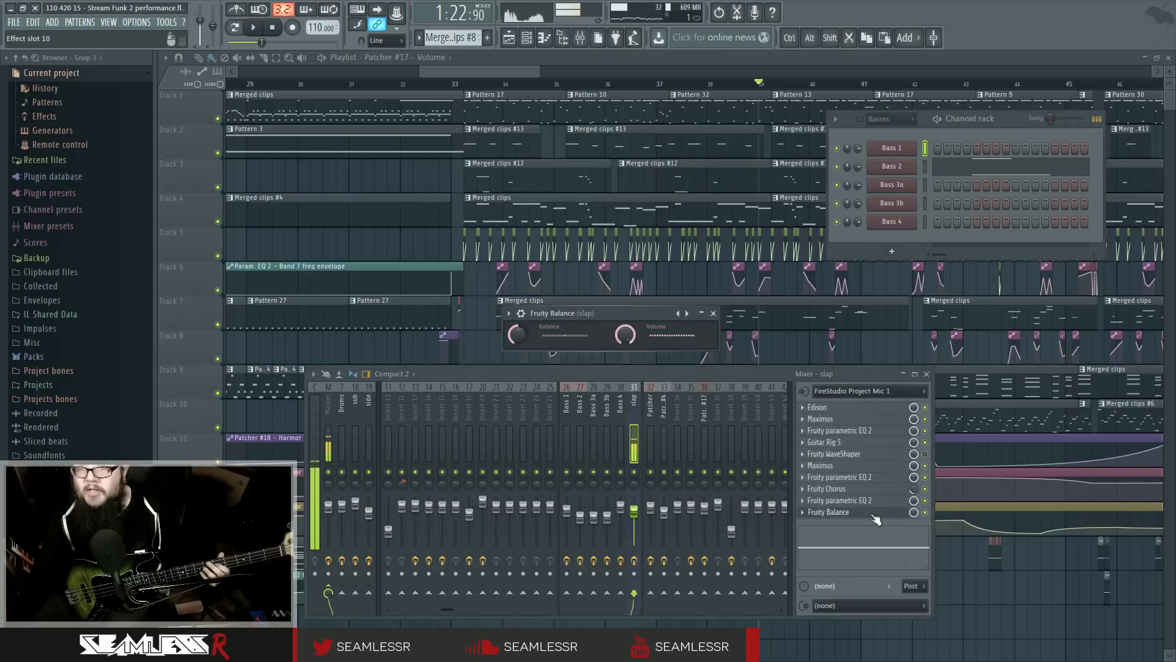
pyautogui.moveTo(640, 520); pyautogui.dragTo(637, 512)
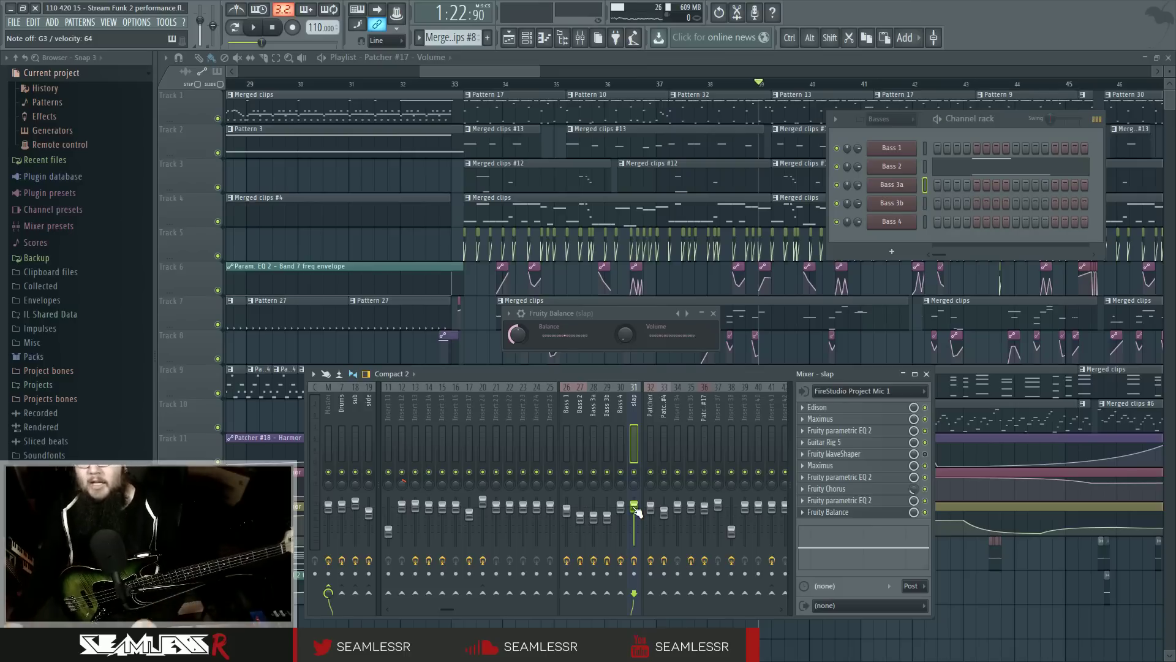
pyautogui.press('F12')
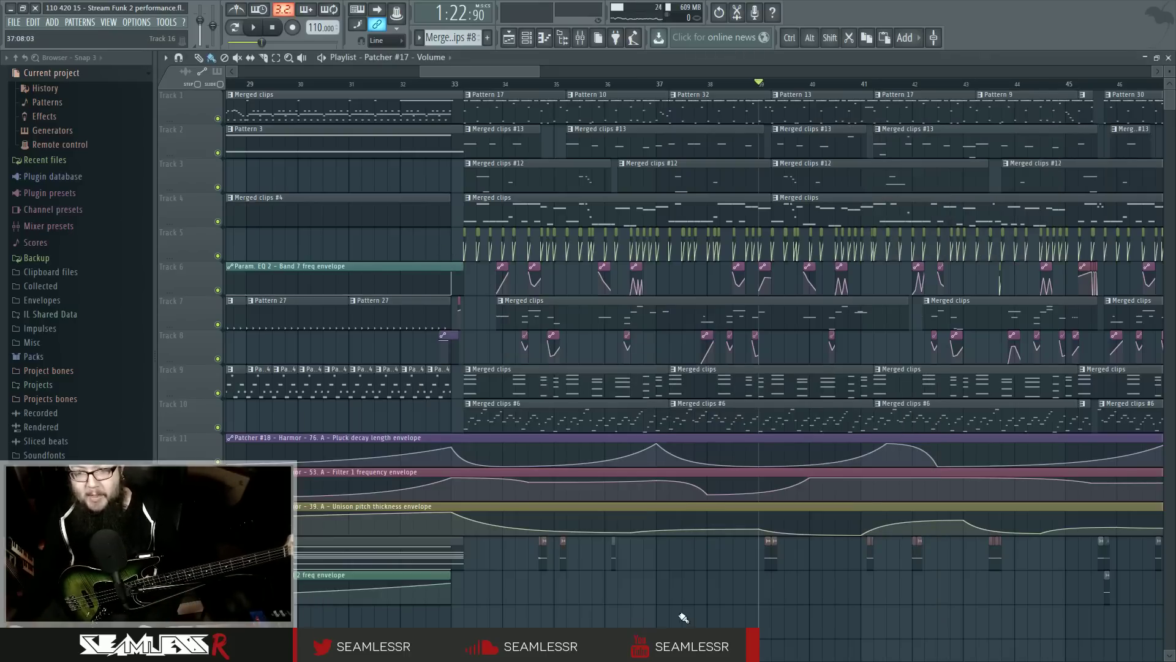
# Step: Play the song from about bar 90, then stop playback
pyautogui.keyDown('ctrl'); pyautogui.scroll(-8, 702, 613); pyautogui.keyUp('ctrl')
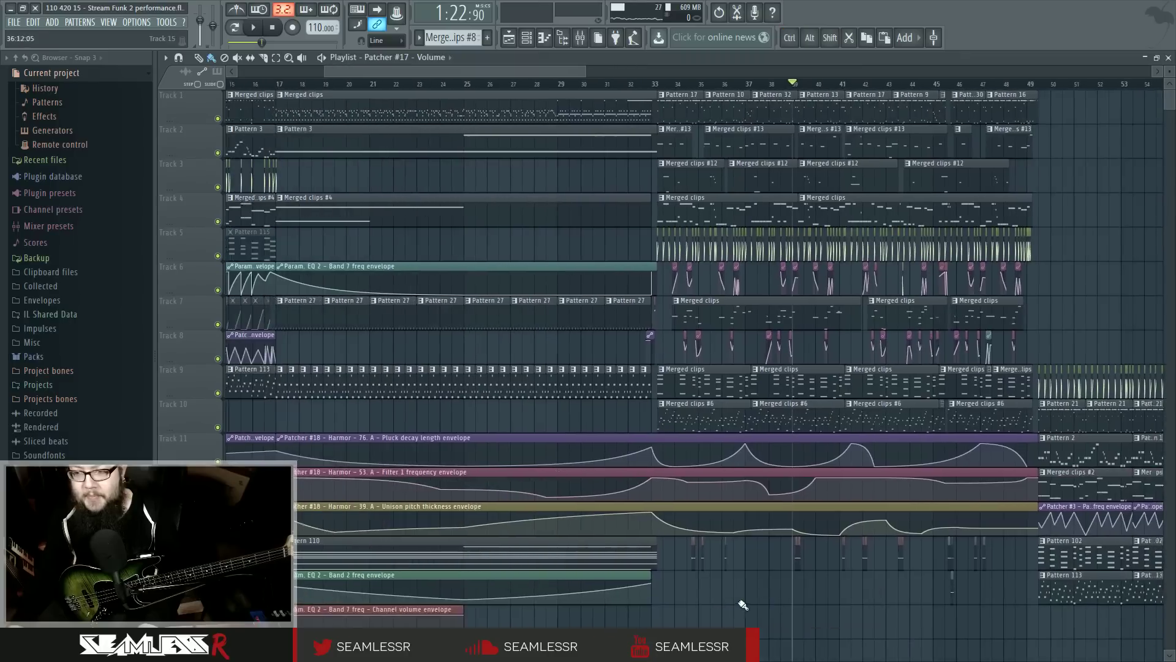
pyautogui.scroll(-2, 619, 613)
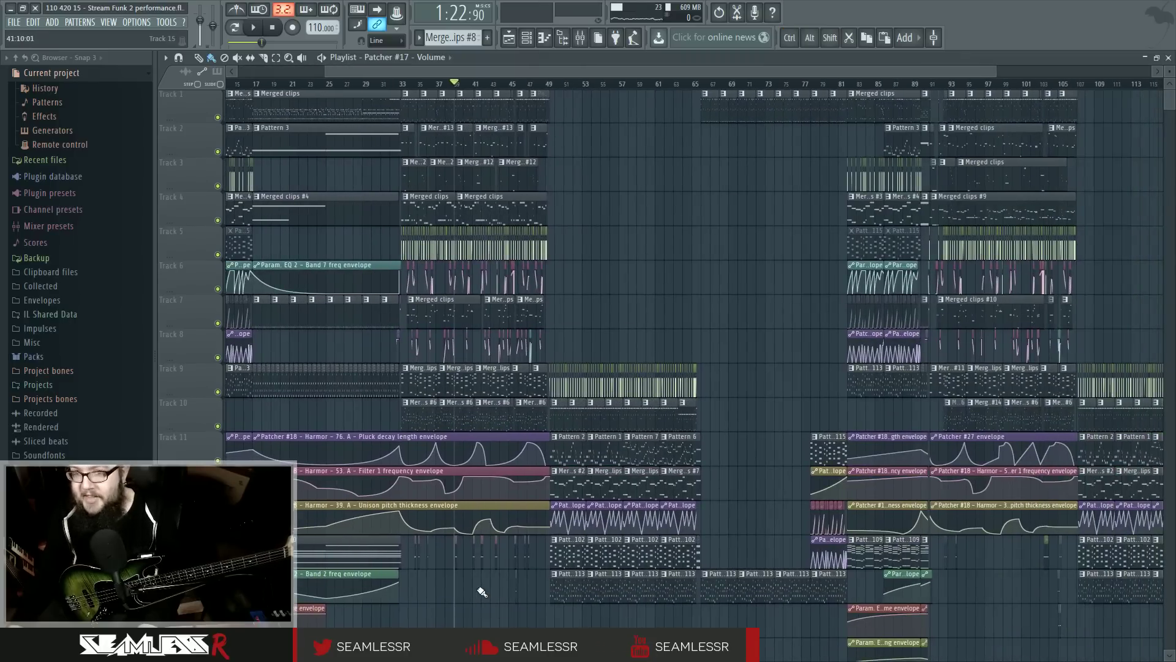
pyautogui.scroll(6, 770, 111)
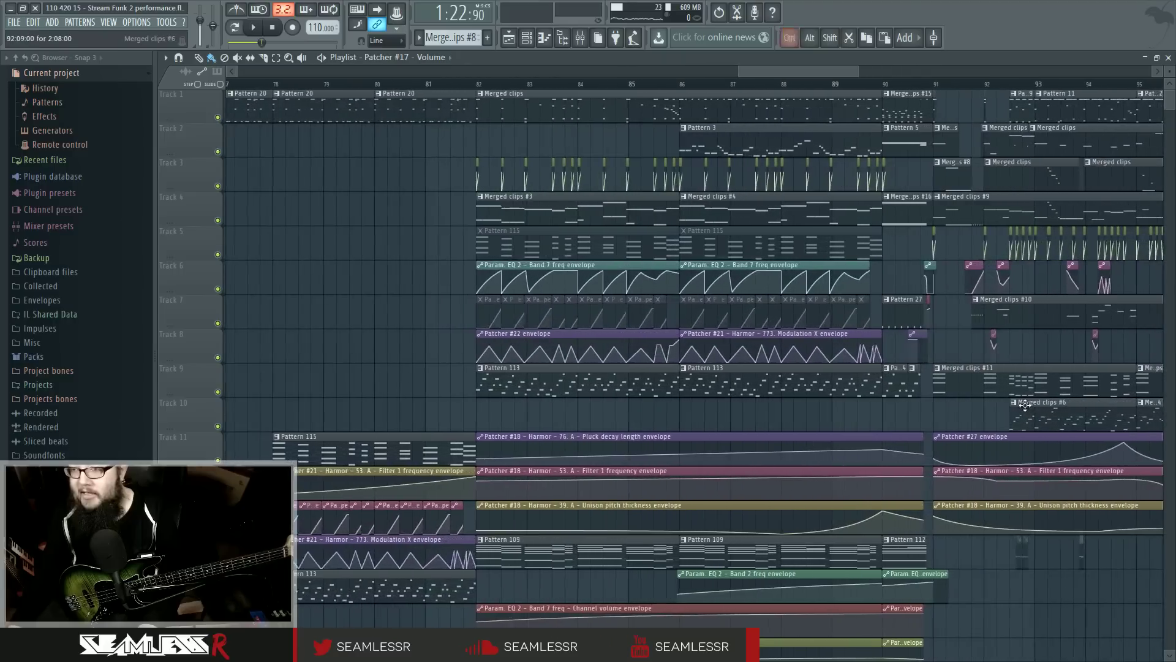
pyautogui.moveTo(762, 85); pyautogui.dragTo(709, 85)
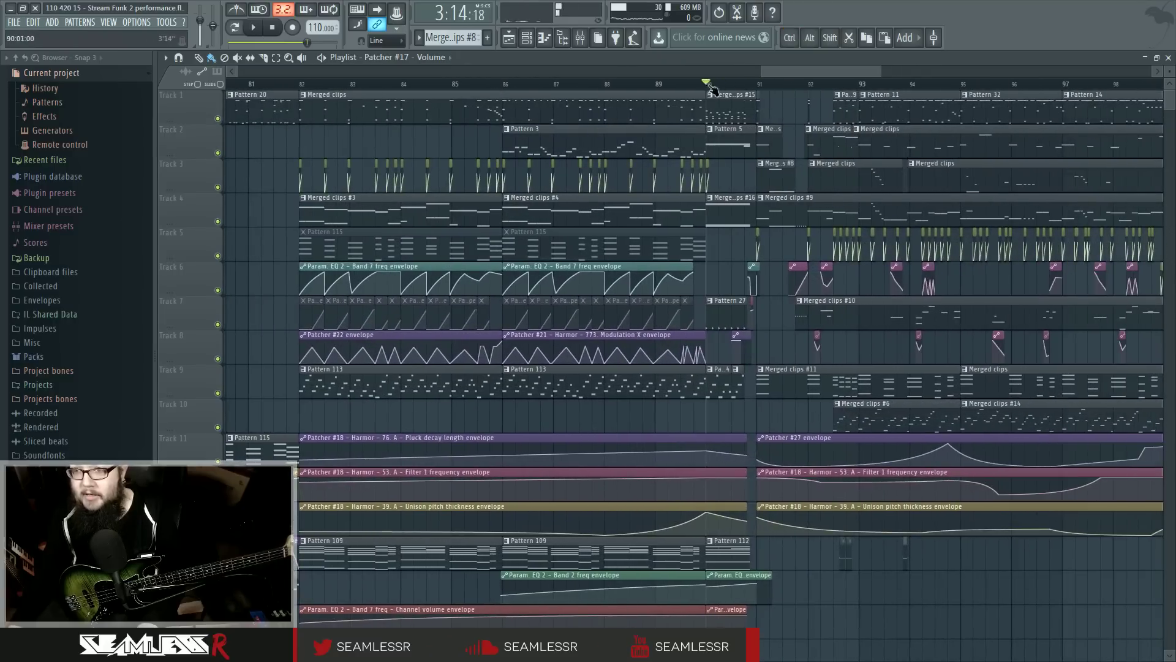
pyautogui.press('space')
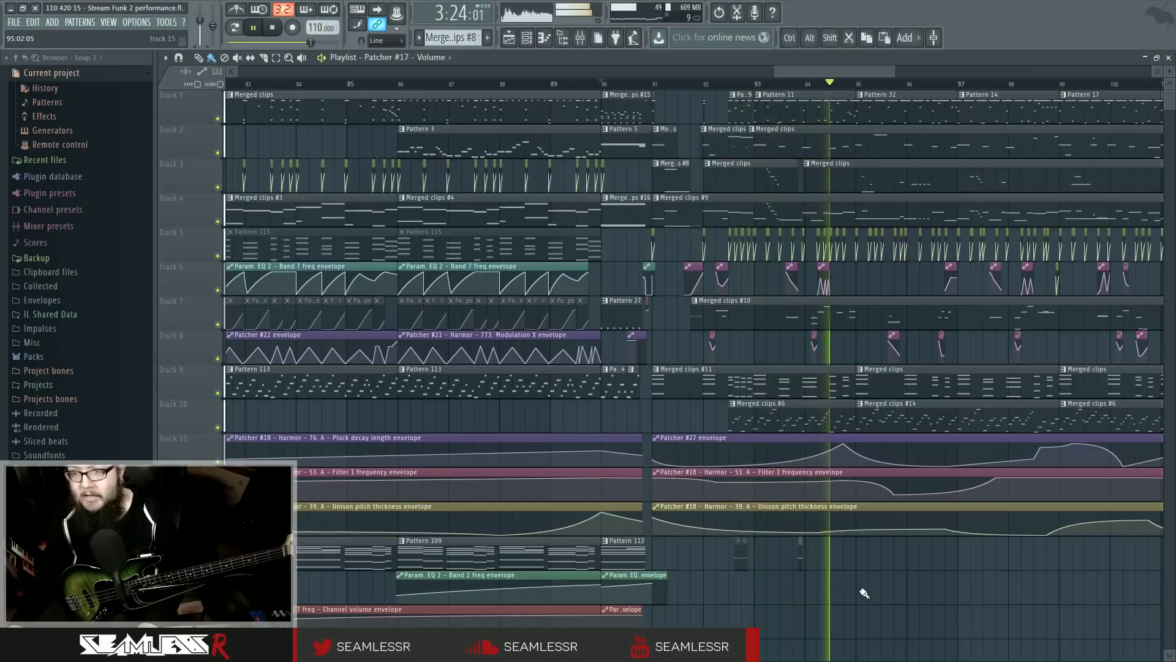
pyautogui.press('space')
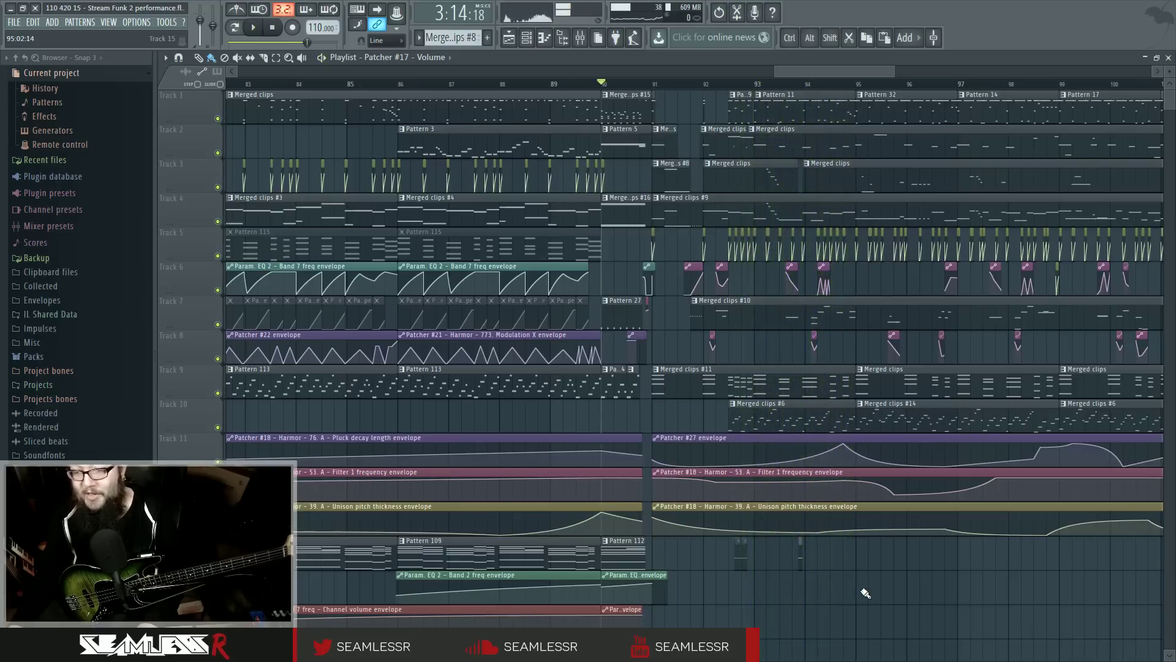
# Step: Put the song position past bar 91 and peek at Merged clips #9's notes
pyautogui.scroll(2, 865, 593)
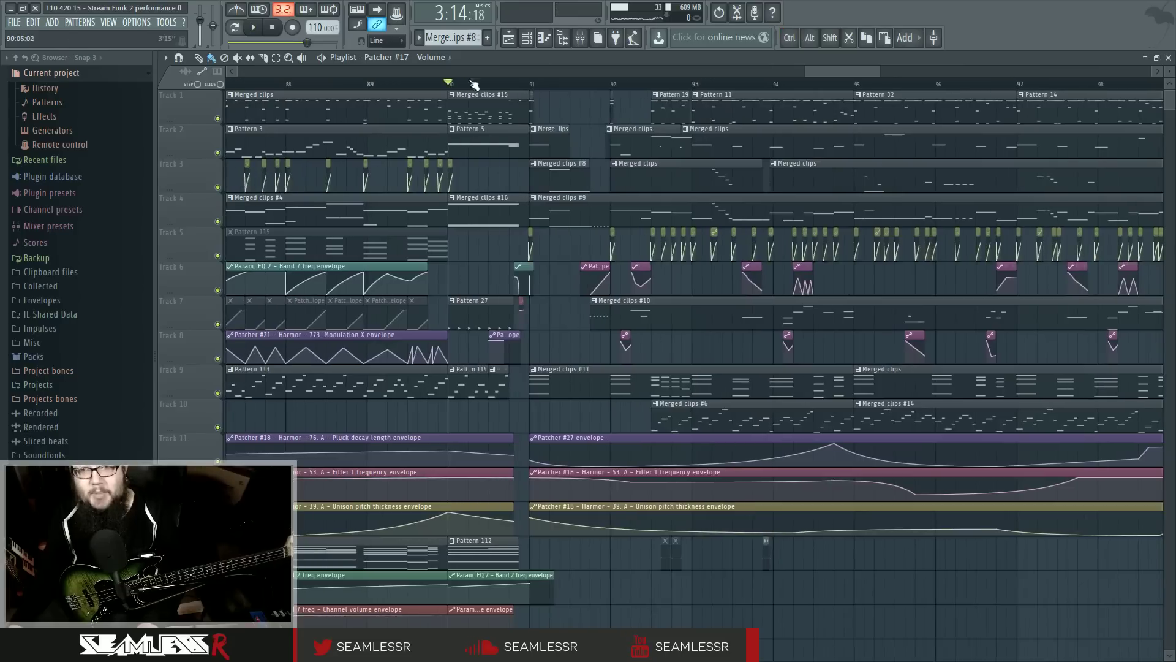
pyautogui.click(550, 81)
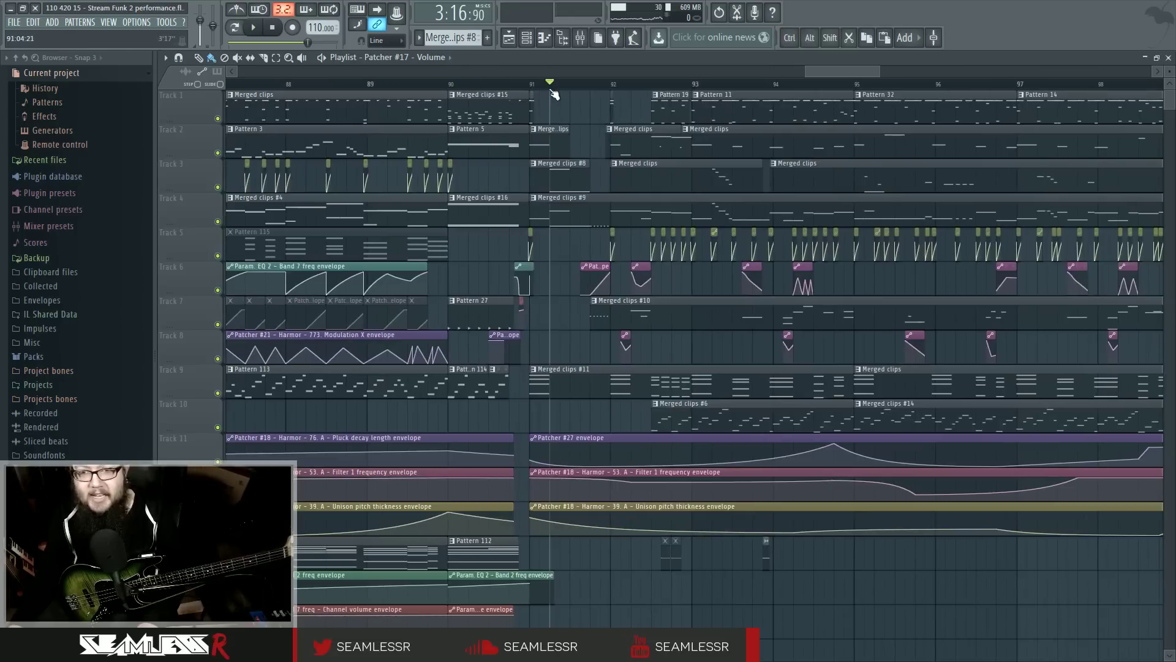
pyautogui.doubleClick(574, 213)
pyautogui.click(509, 37)
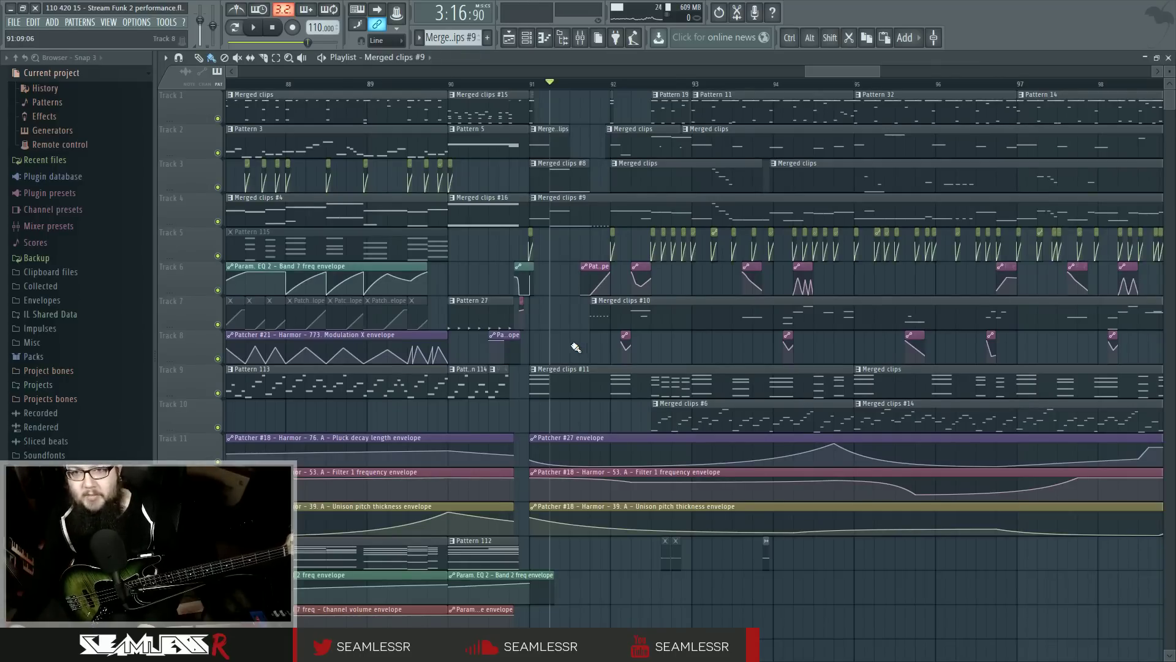
# Step: Bring bars 30–50 into view and select the first Track 9 and Track 10 clips
pyautogui.scroll(-5, 576, 347)
pyautogui.hscroll(-5, 588, 349)
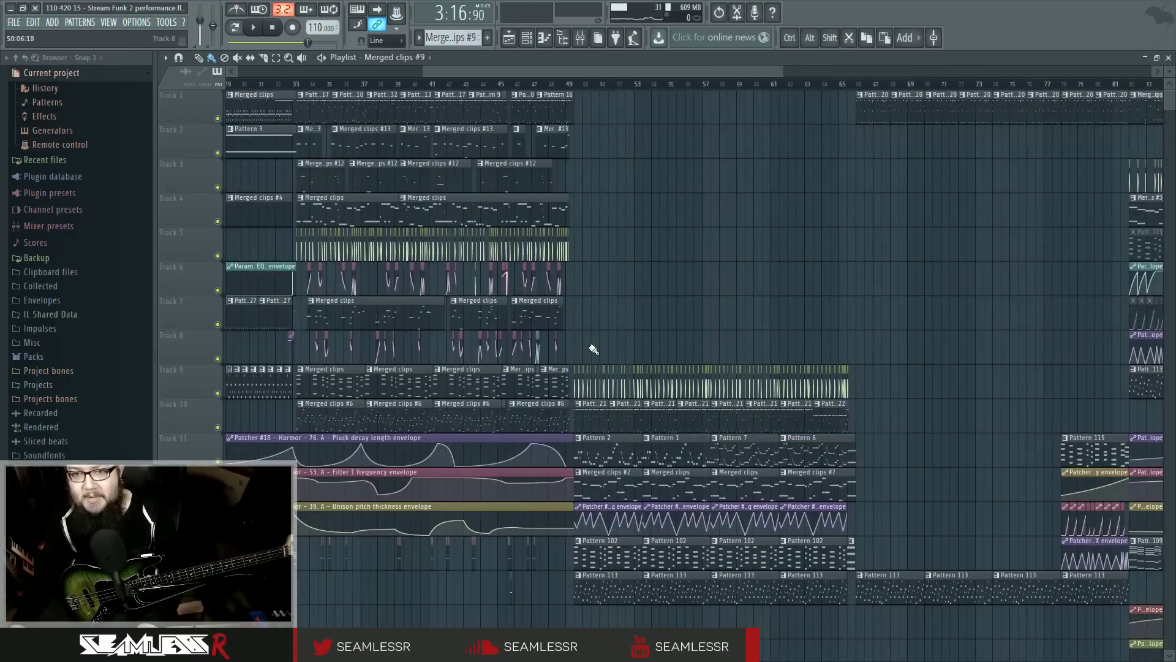
pyautogui.scroll(3, 593, 349)
pyautogui.scroll(1, 483, 497)
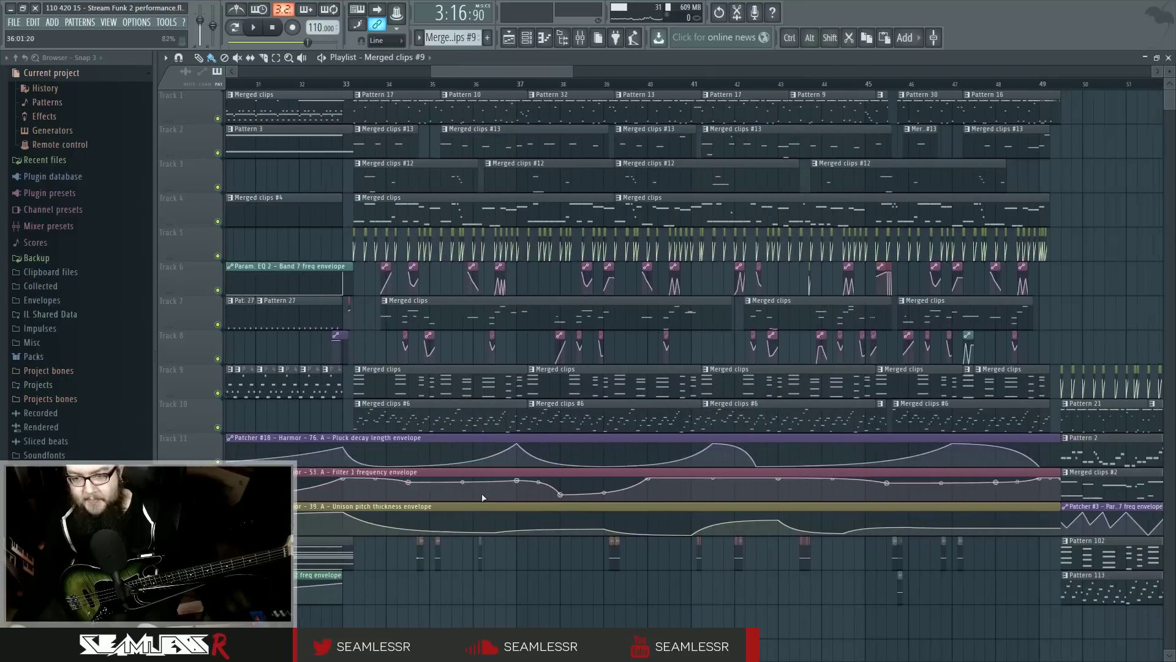
pyautogui.hscroll(-1, 573, 573)
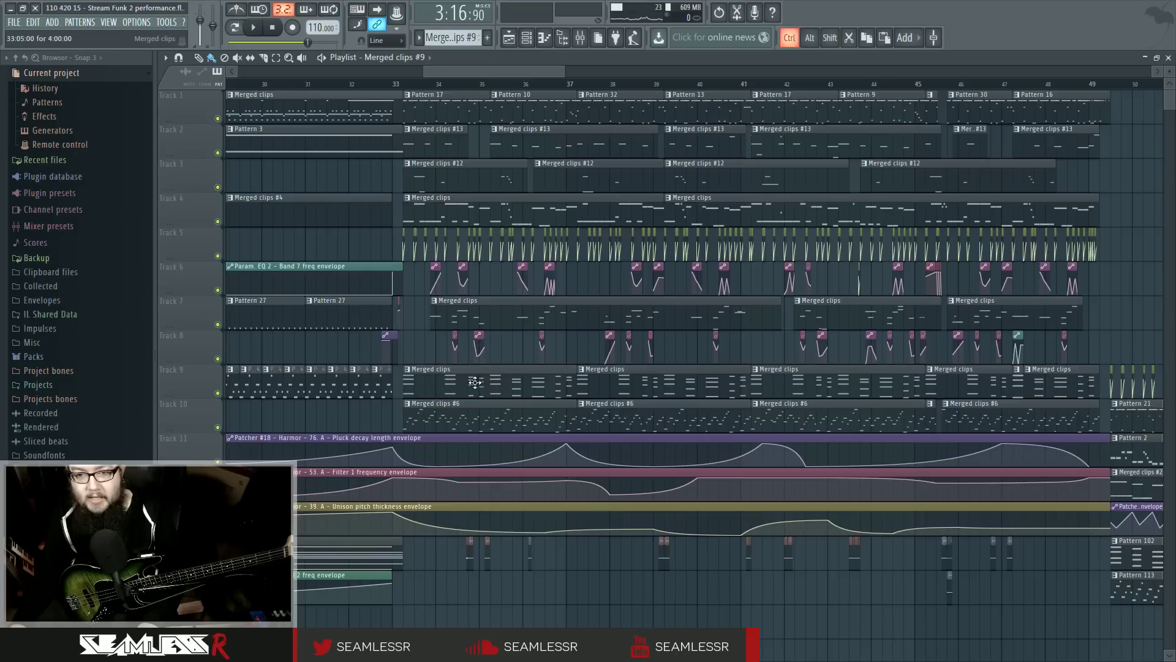
pyautogui.moveTo(489, 381); pyautogui.dragTo(500, 405)
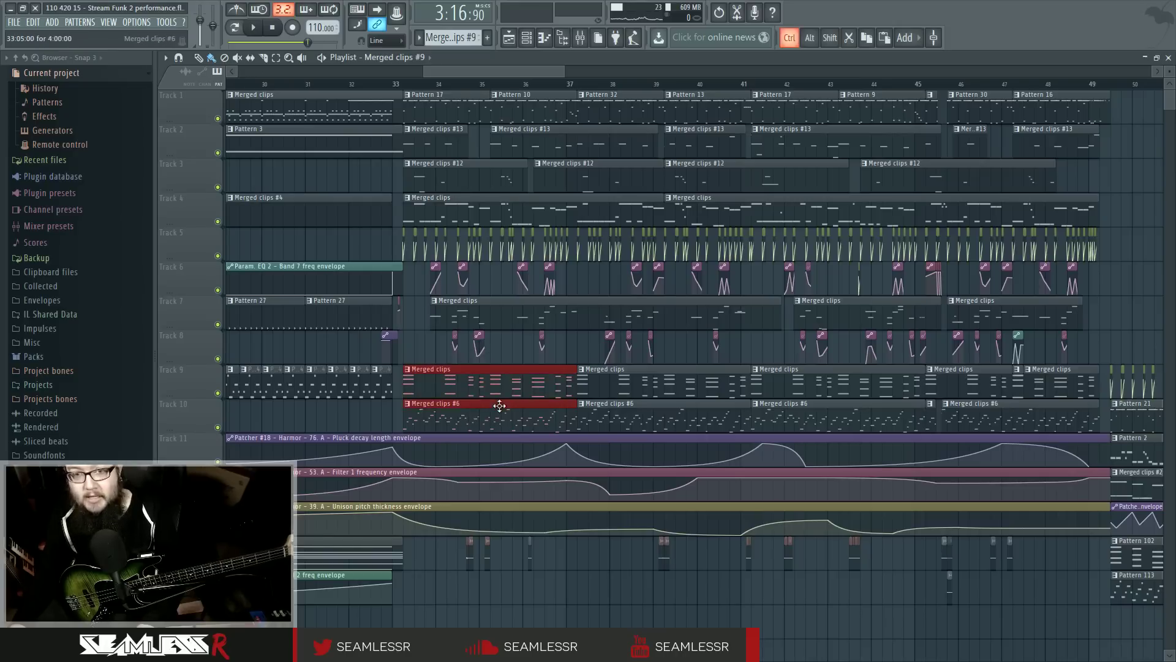
# Step: Slice all clips at bar 33 with the Slice tool, then return to the Draw tool
pyautogui.click(496, 407)
pyautogui.scroll(-2, 497, 407)
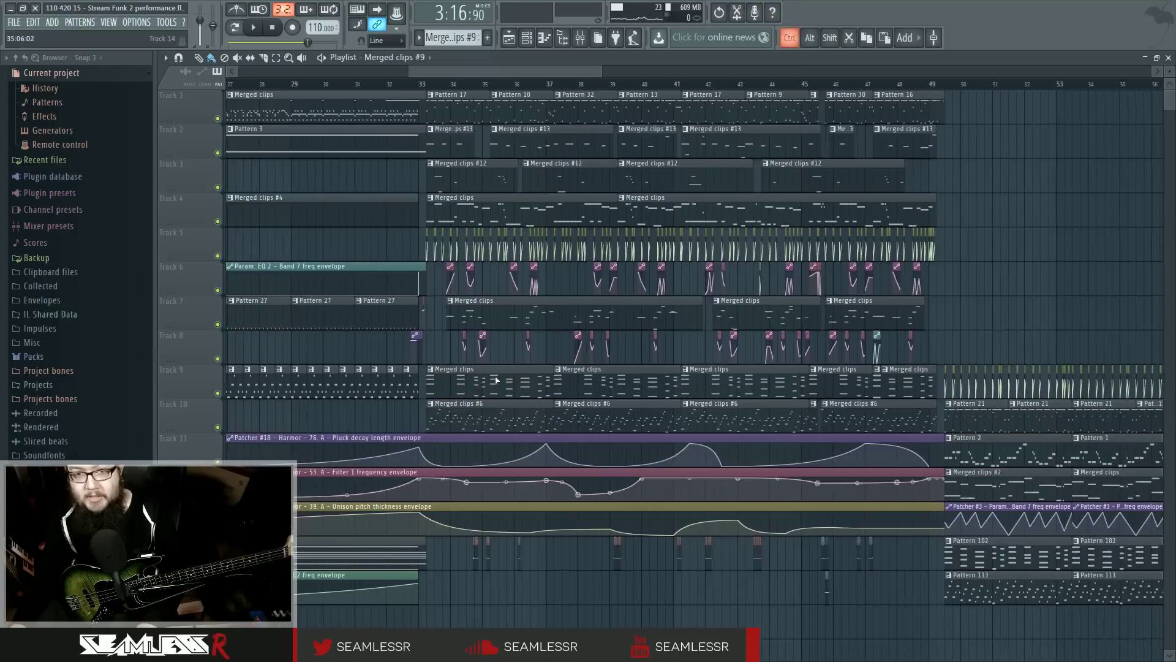
pyautogui.click(263, 57)
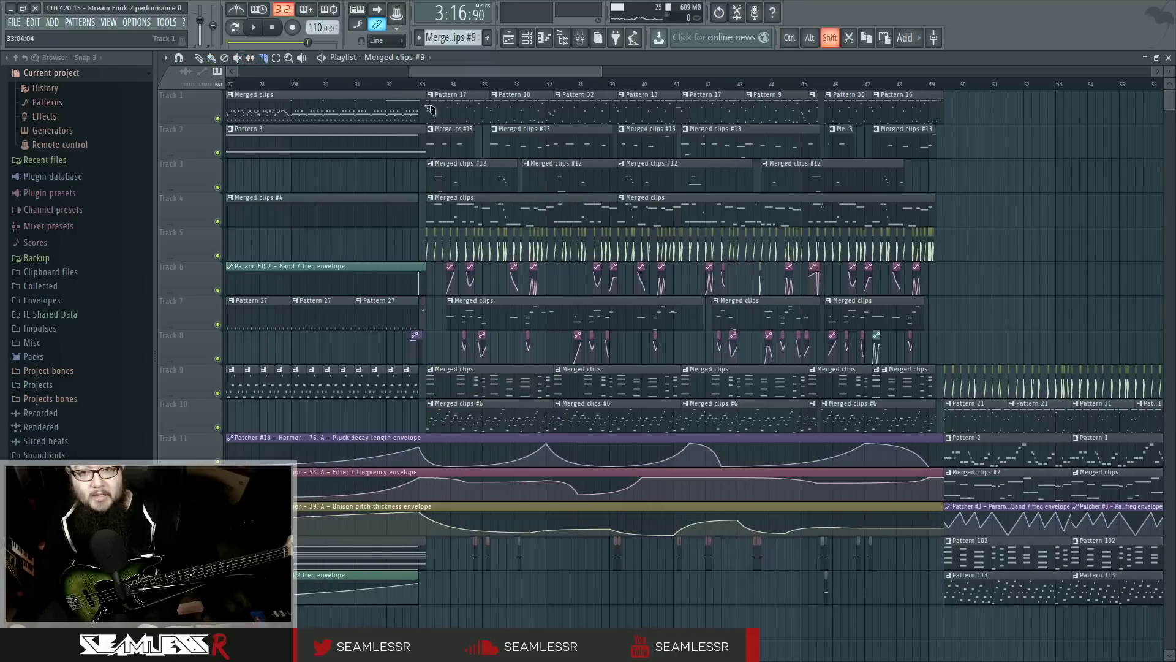
pyautogui.moveTo(427, 113); pyautogui.dragTo(429, 583)
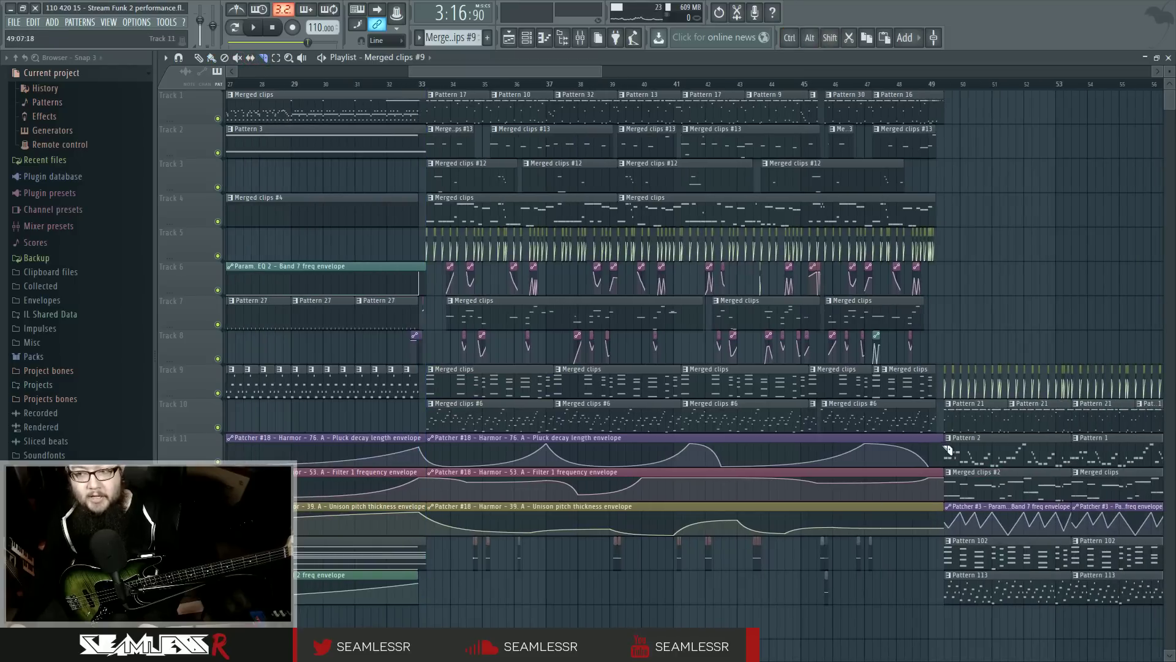
pyautogui.press('p')
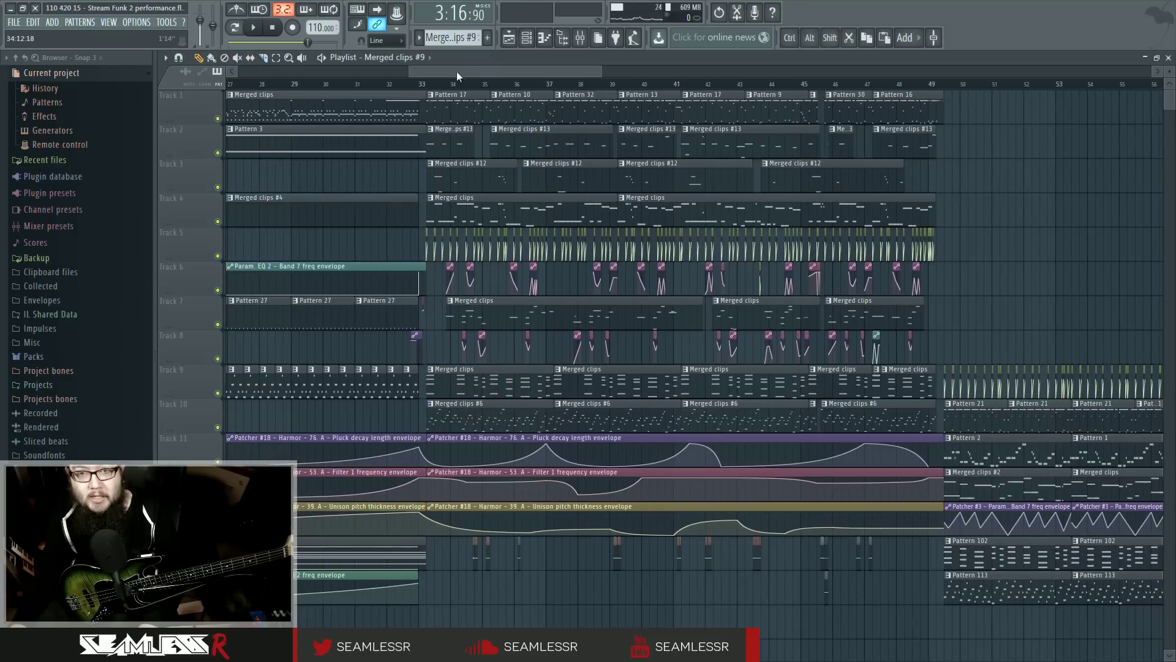
# Step: Select every clip from bar 33 to bar 49 across the ruler
pyautogui.click(427, 82)
pyautogui.click(873, 82)
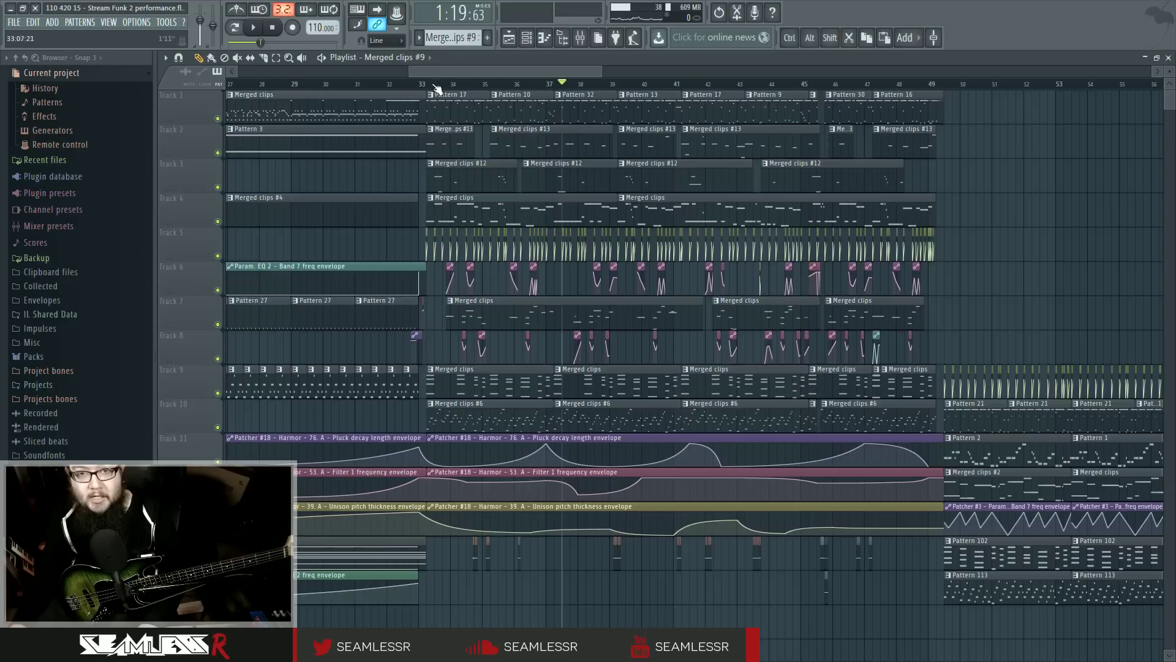
pyautogui.moveTo(427, 83); pyautogui.dragTo(947, 108)
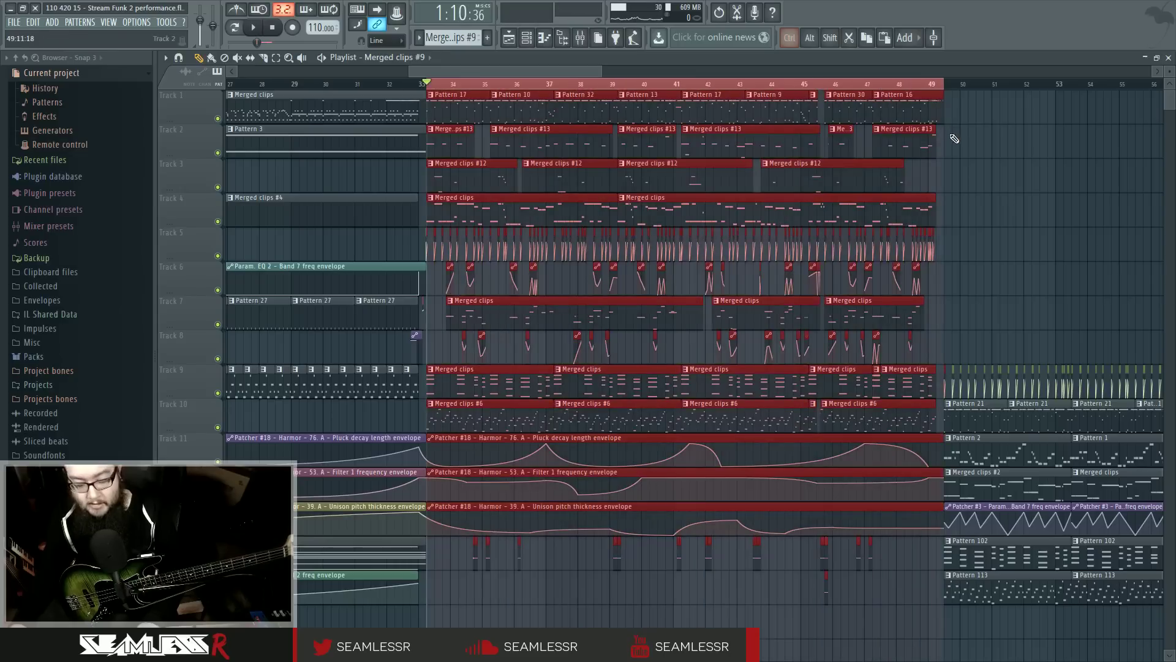
# Step: Paste the copied section at bar 126 and clear the selection
pyautogui.scroll(-4, 983, 270)
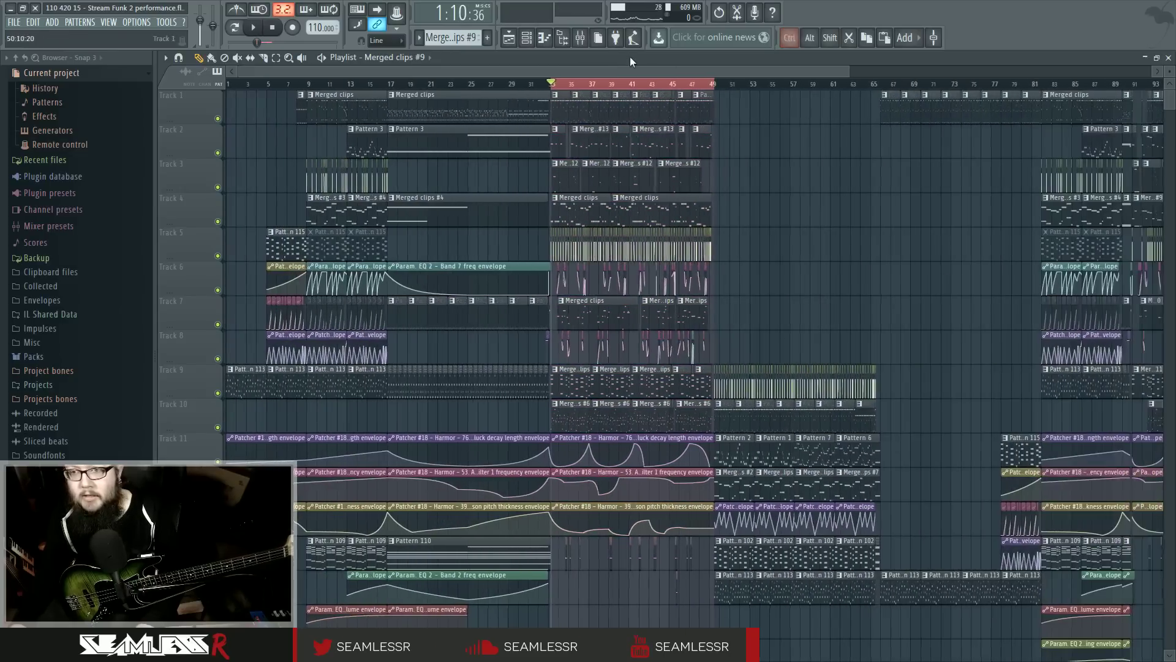
pyautogui.hscroll(5, 817, 288)
pyautogui.hscroll(3, 816, 287)
pyautogui.hotkey('ctrl', 'v')
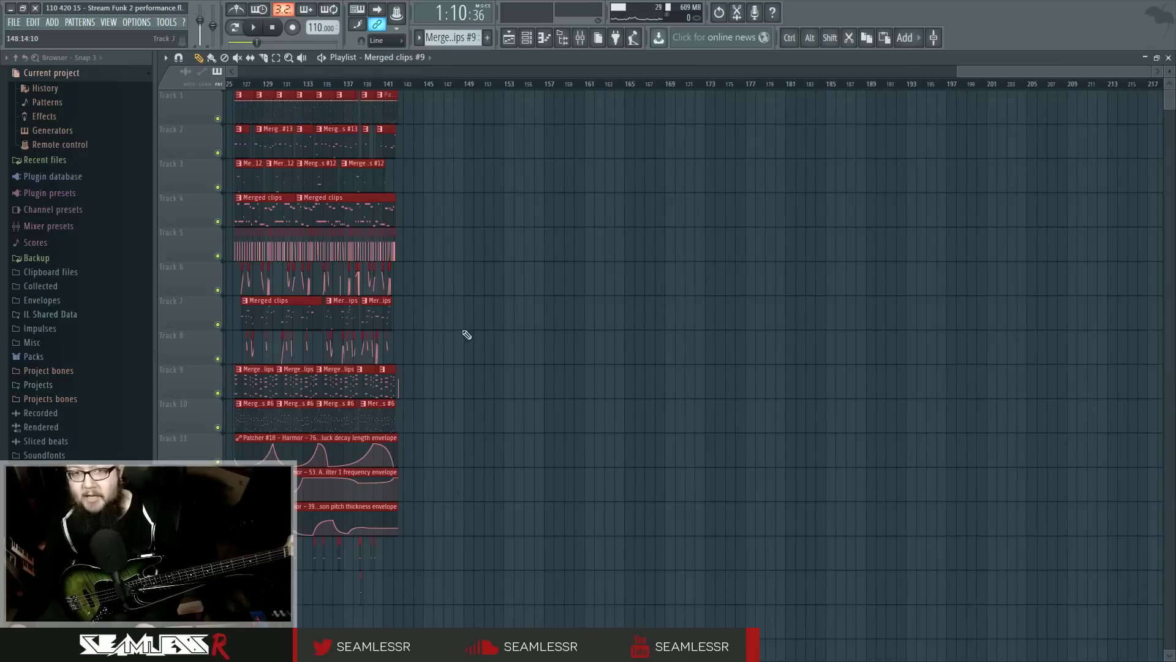
pyautogui.hscroll(-2, 727, 367)
pyautogui.scroll(3, 715, 365)
pyautogui.scroll(2, 716, 365)
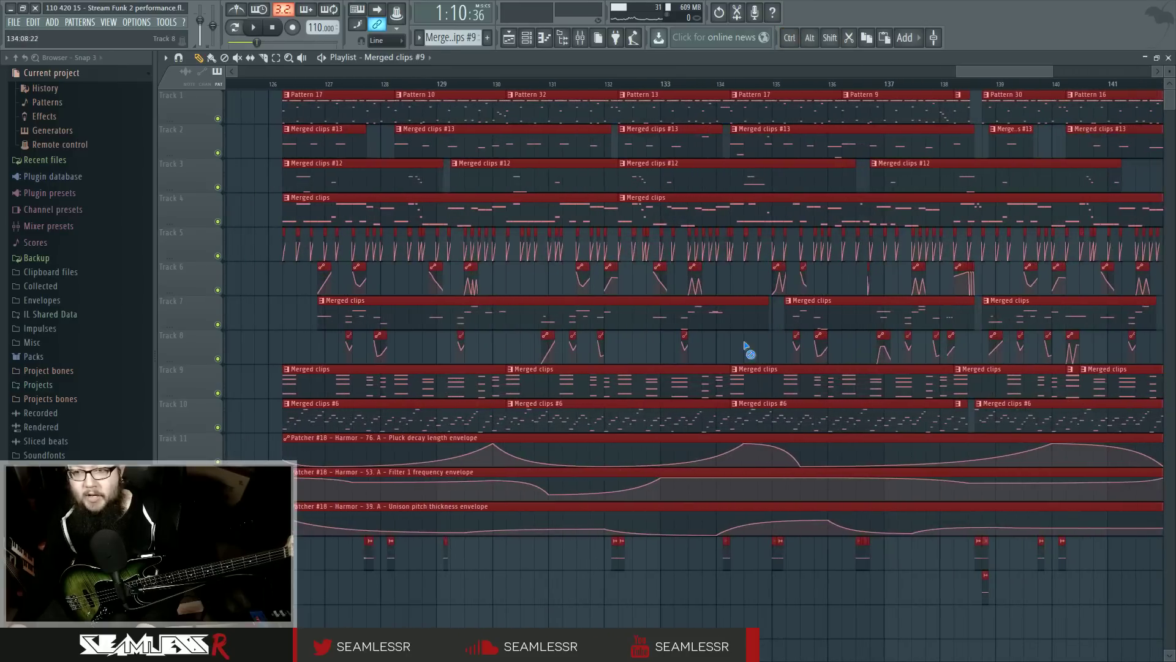
pyautogui.scroll(-1, 678, 349)
pyautogui.click(450, 270)
pyautogui.scroll(2, 451, 270)
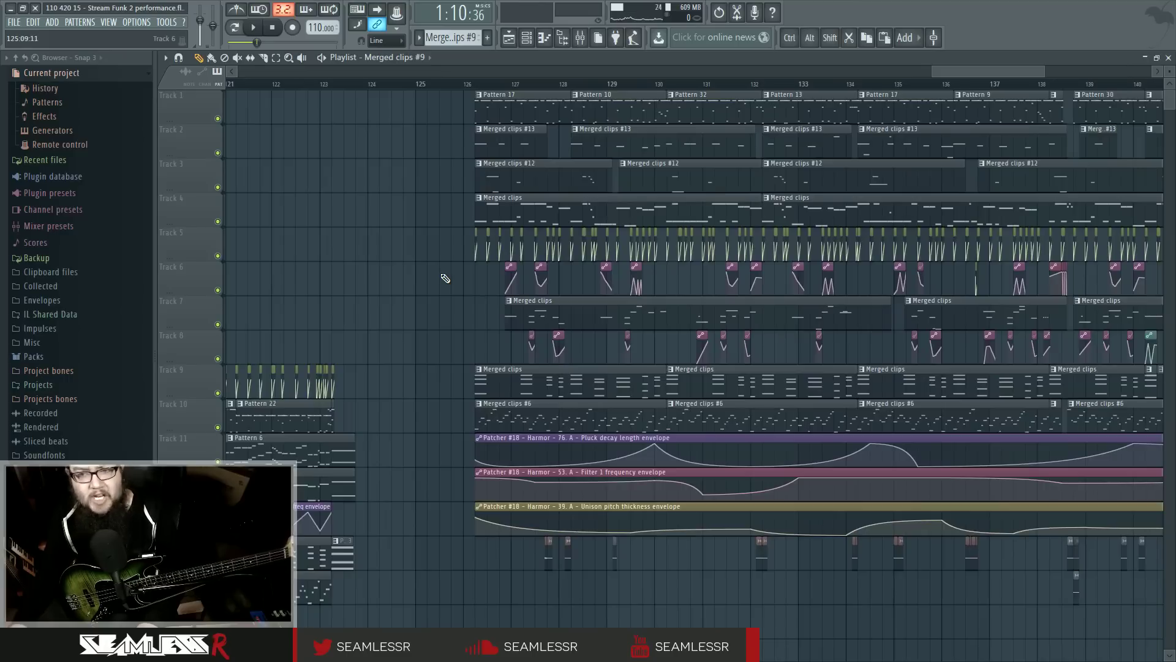
# Step: Scroll the Playlist to bars 124–143 and open the Mixer from the toolbar
pyautogui.hscroll(2, 370, 294)
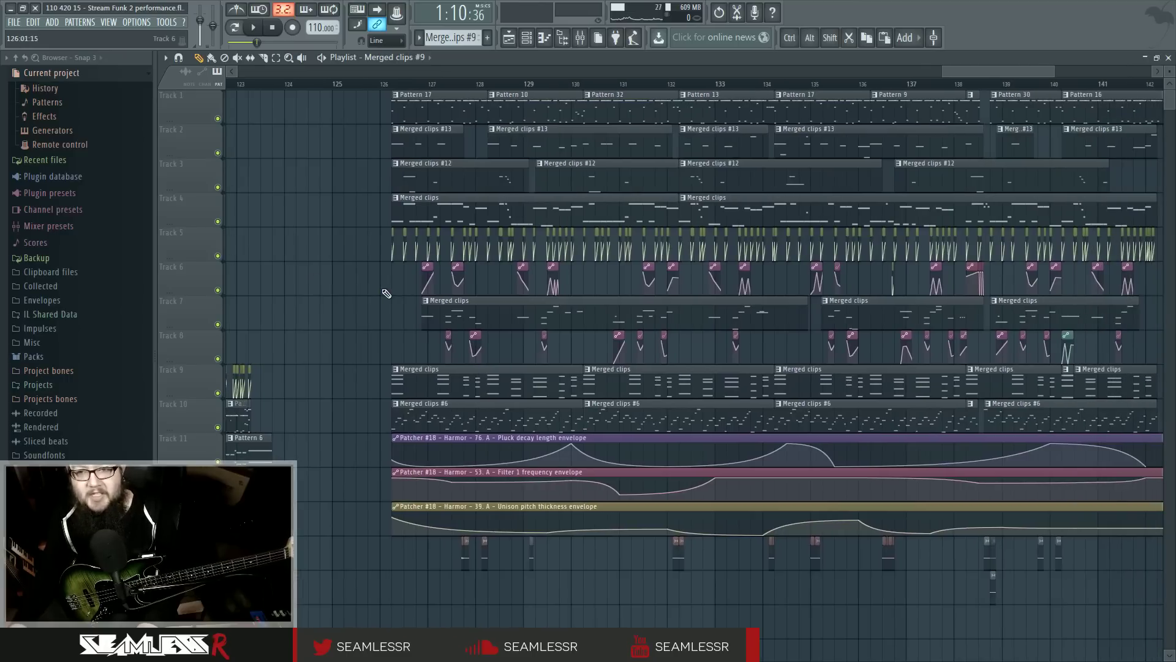
pyautogui.hscroll(1, 387, 294)
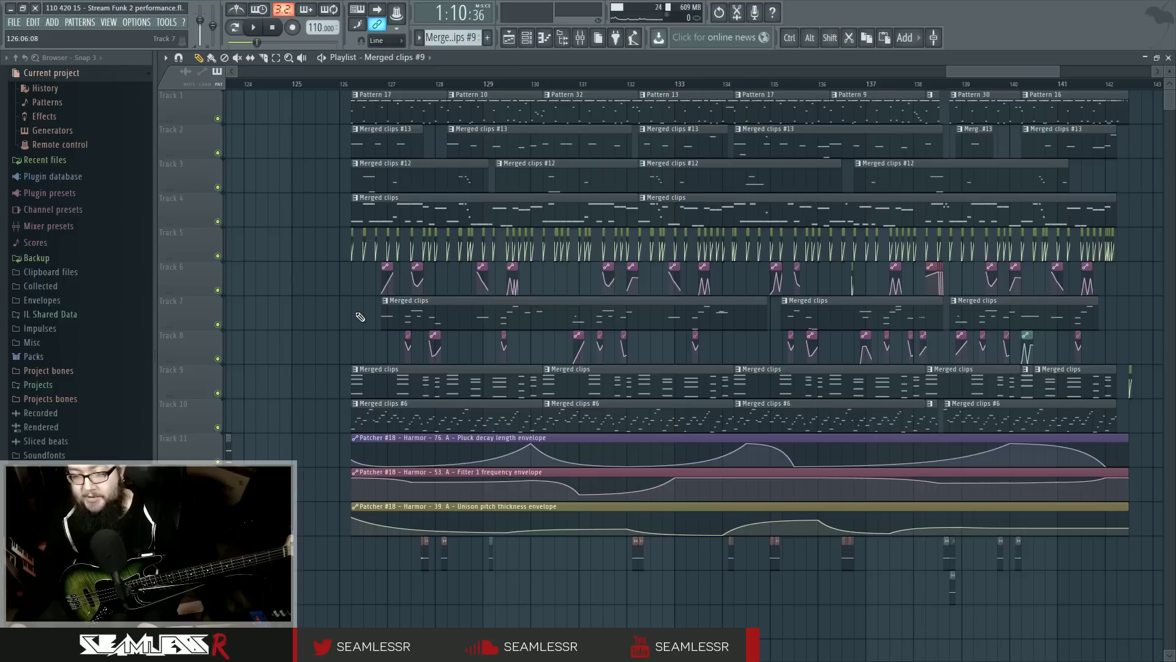
pyautogui.click(579, 38)
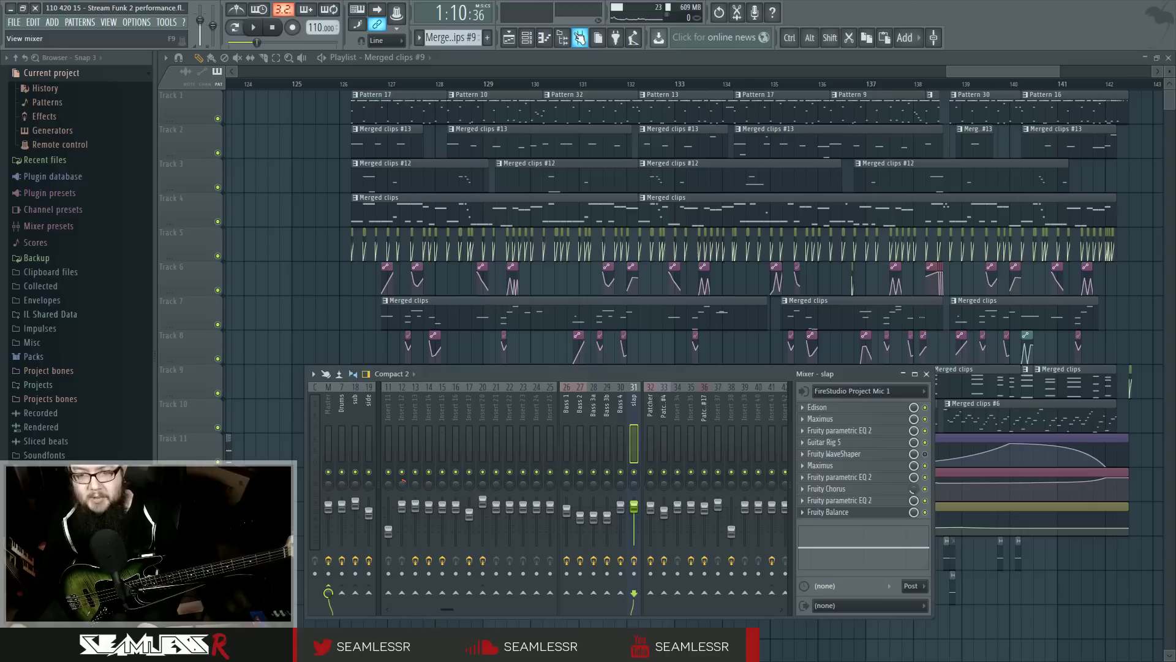
# Step: Select mixer insert 26 (Bass 1), show the Channel rack on Unsorted, and open Harmor
pyautogui.click(567, 401)
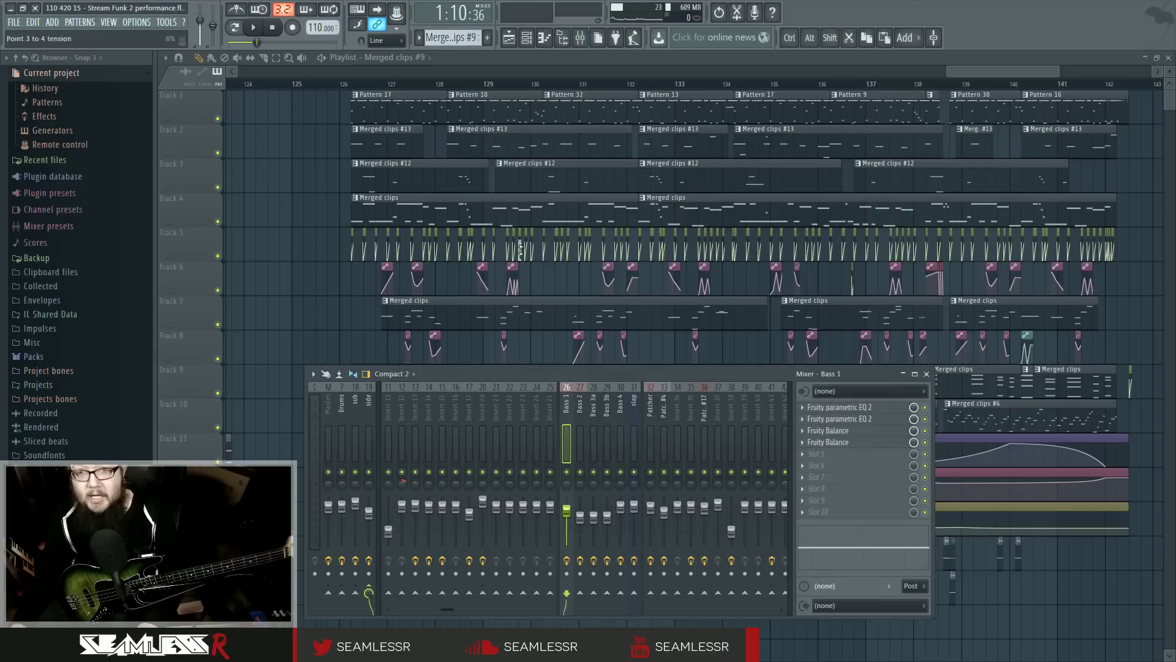
pyautogui.click(528, 38)
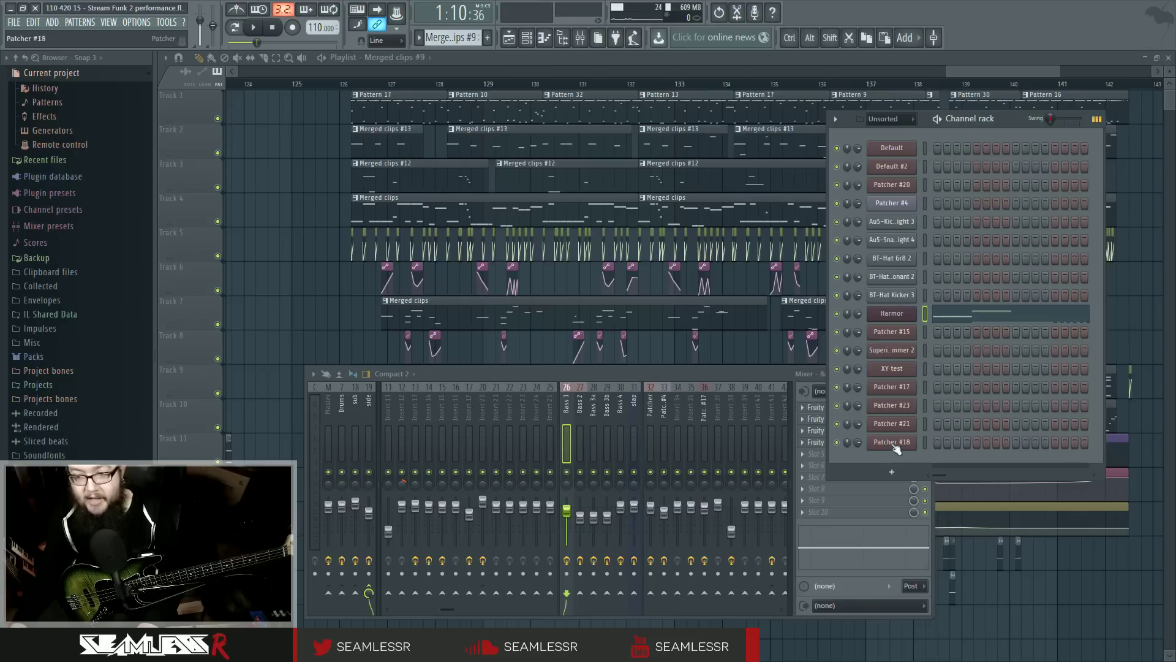
pyautogui.click(912, 120)
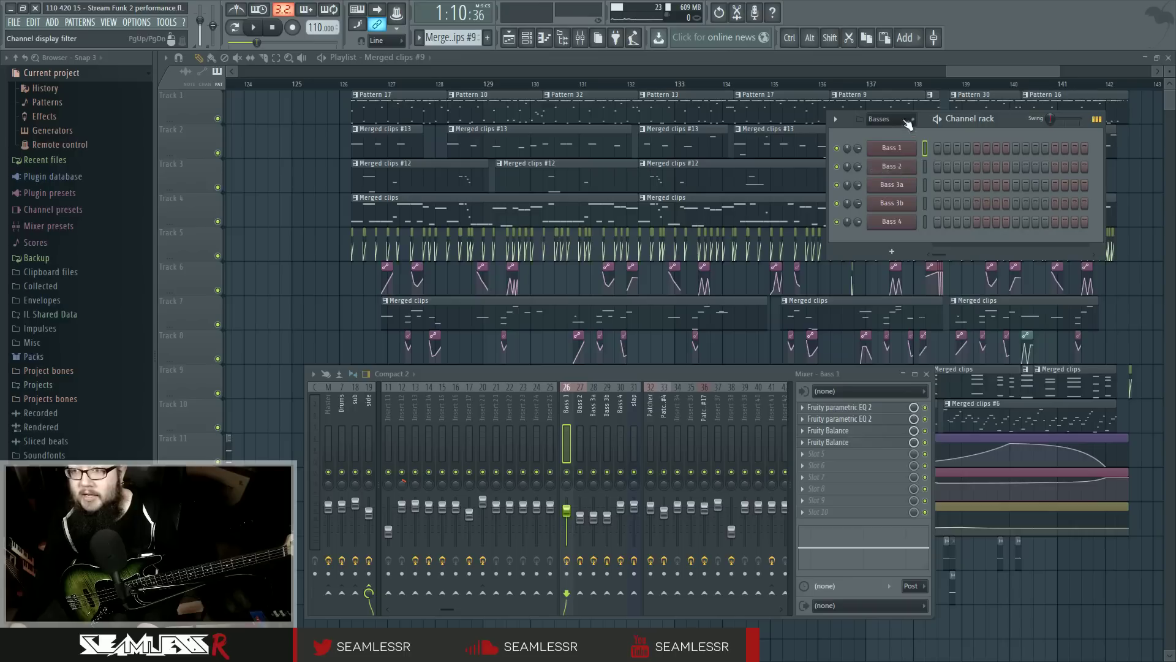
pyautogui.click(904, 184)
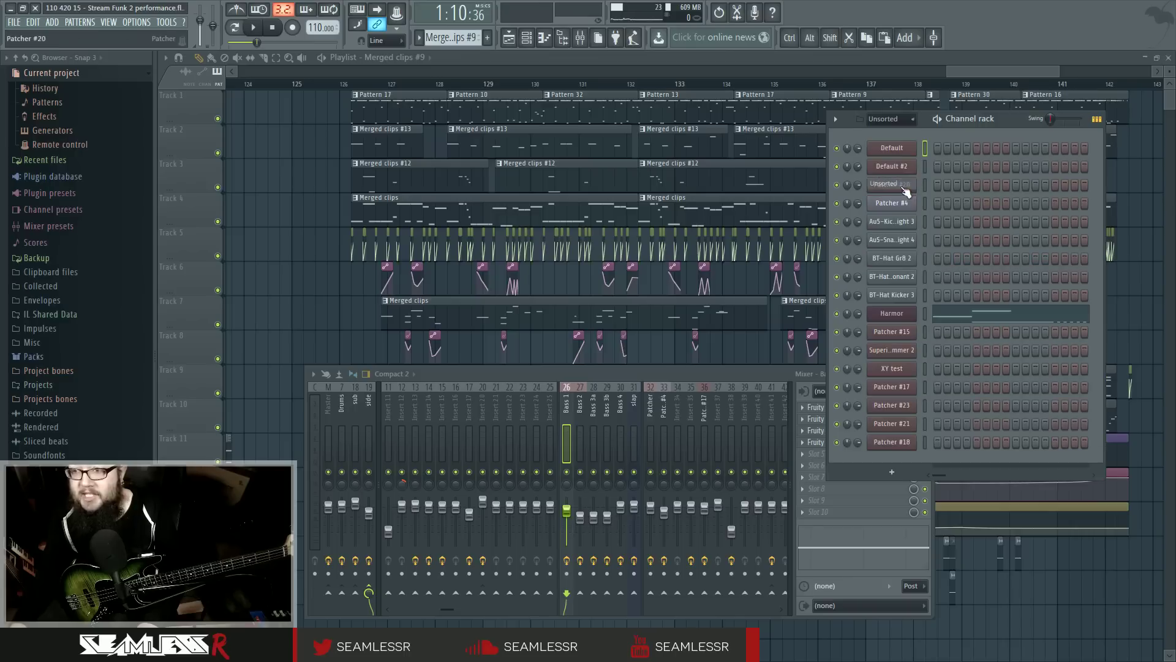
pyautogui.click(906, 315)
# Step: Save the current Harmor sound as a new preset named 'Funk S'
pyautogui.click(777, 165)
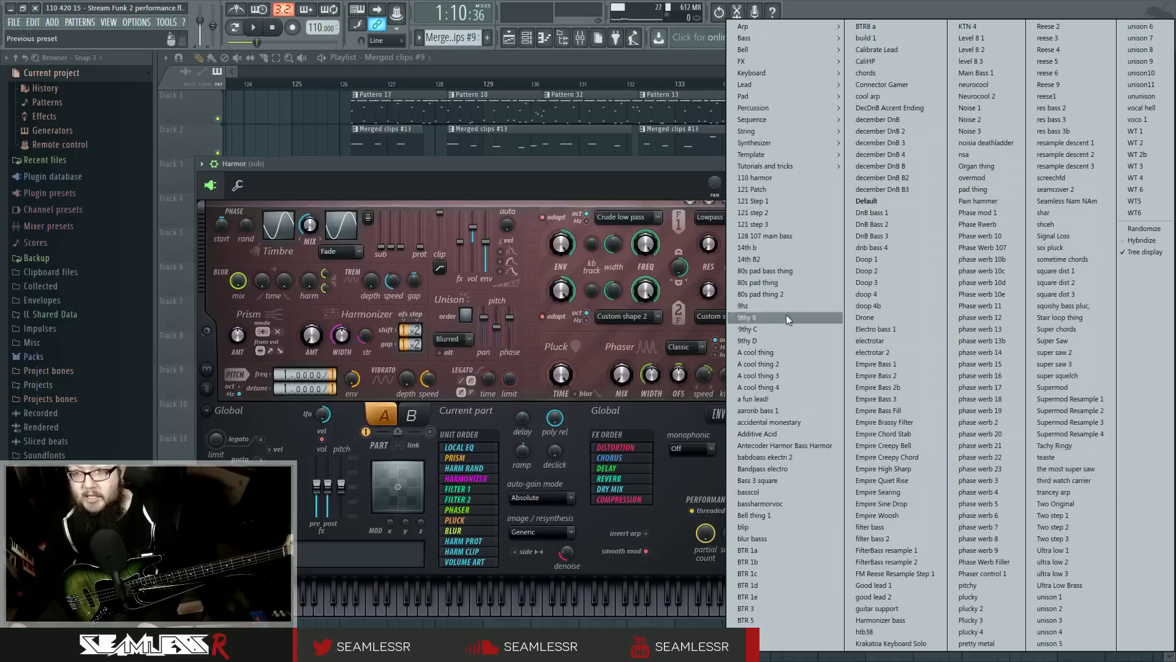
pyautogui.click(646, 163)
pyautogui.click(202, 164)
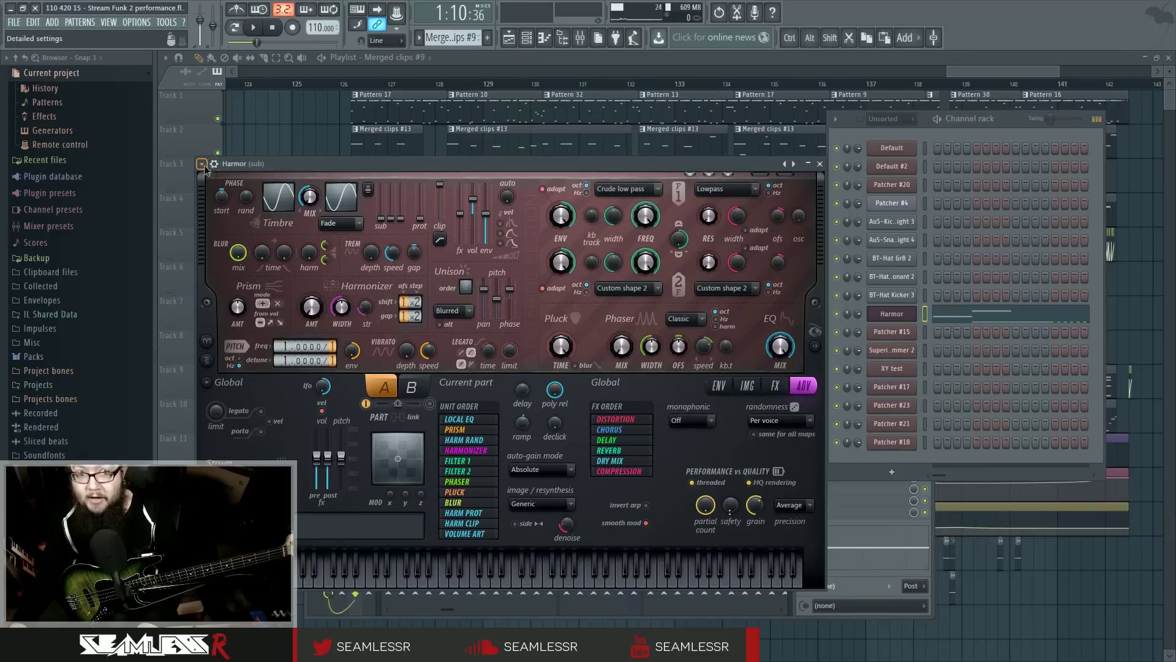
pyautogui.click(202, 165)
pyautogui.click(258, 224)
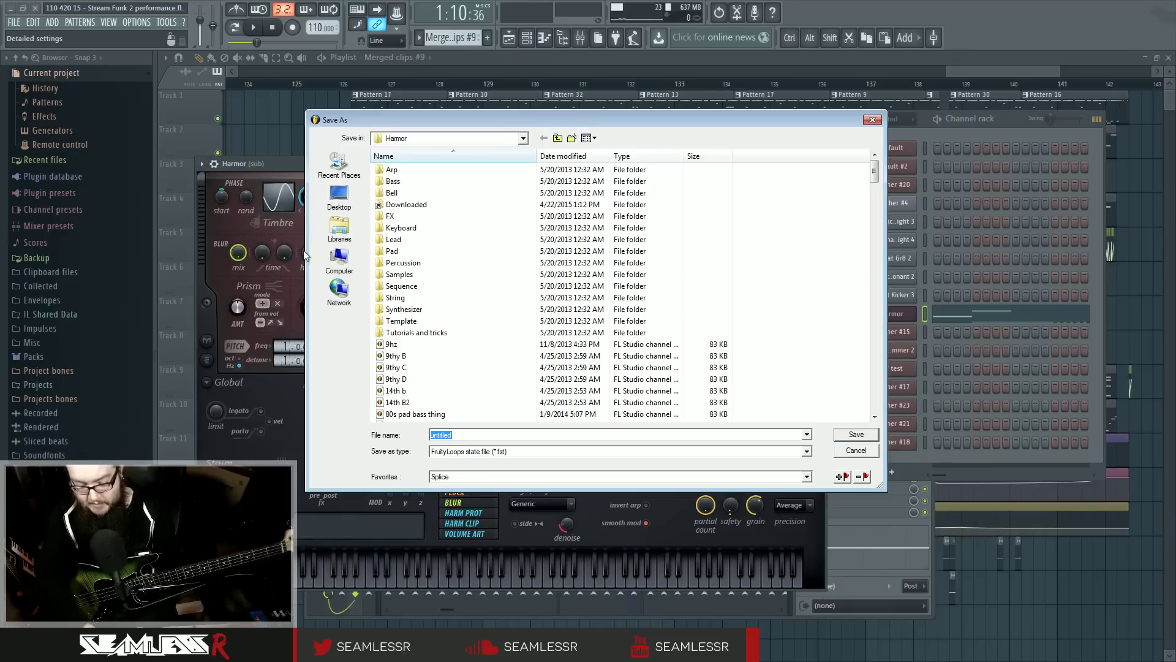
pyautogui.write('Funk S')
pyautogui.press('Return')
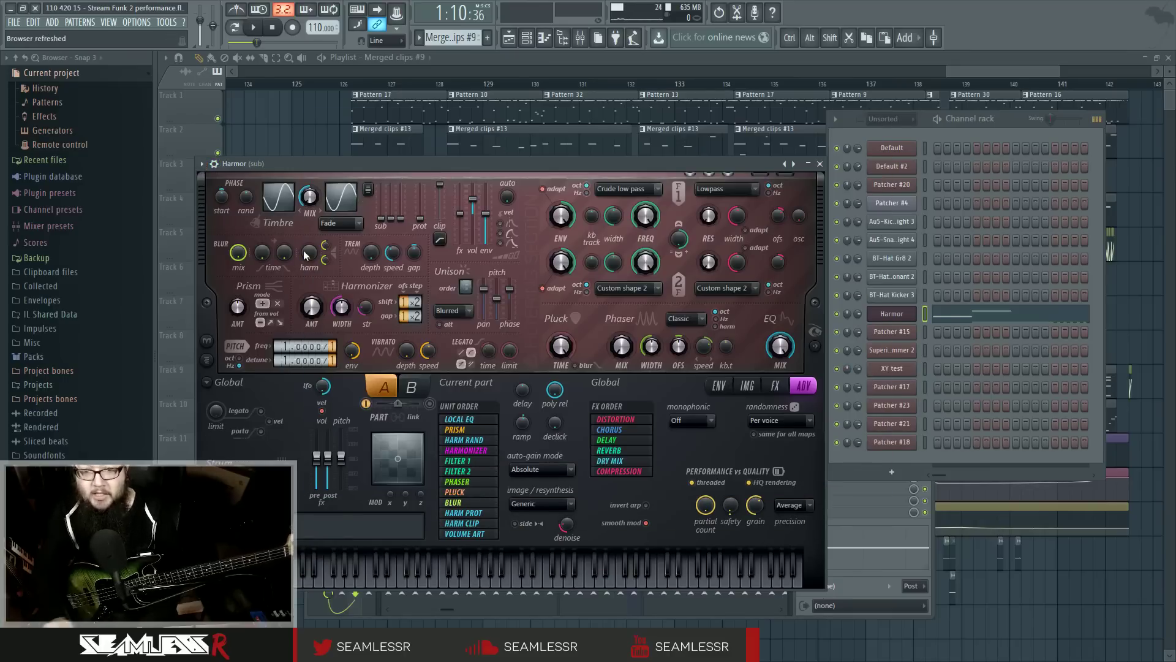
# Step: Close Harmor and filter the channel rack to the Basses group
pyautogui.click(857, 170)
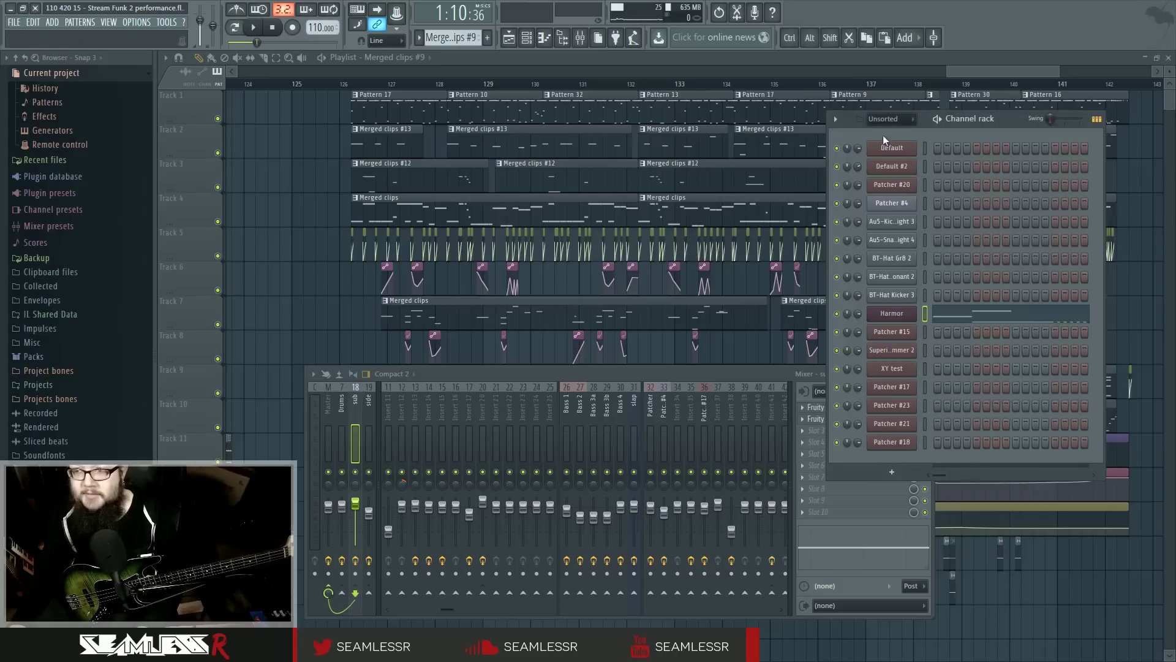
pyautogui.click(888, 119)
pyautogui.click(903, 172)
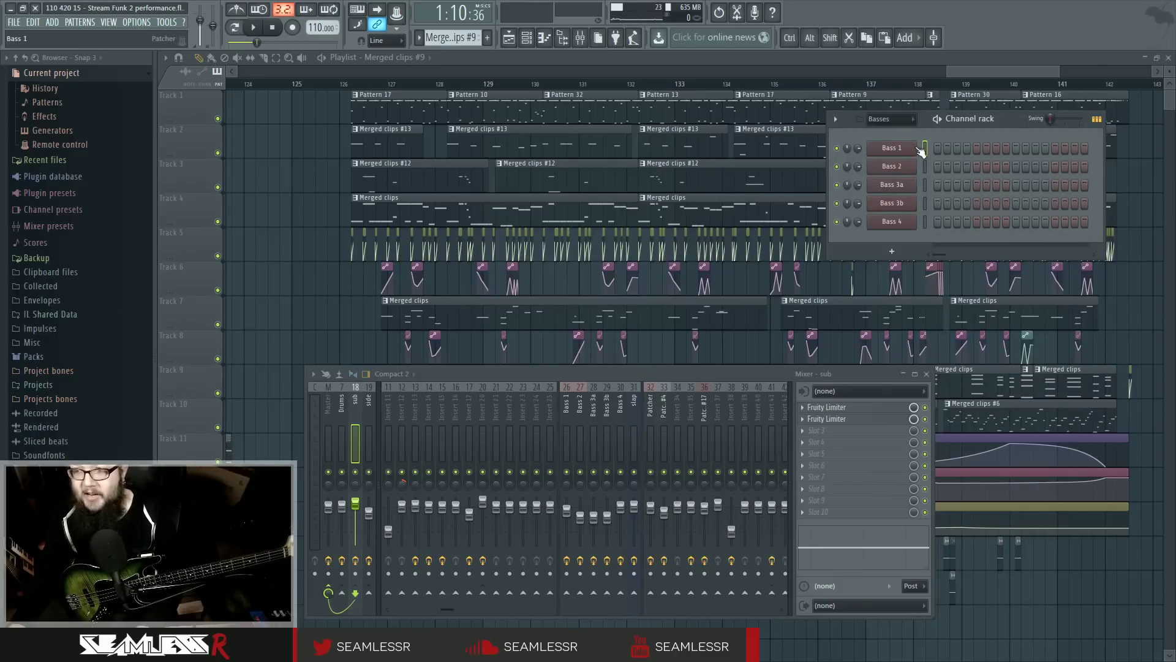
# Step: Enlarge the Bass 1 Patcher and add another Harmor from the plugin picker
pyautogui.click(891, 148)
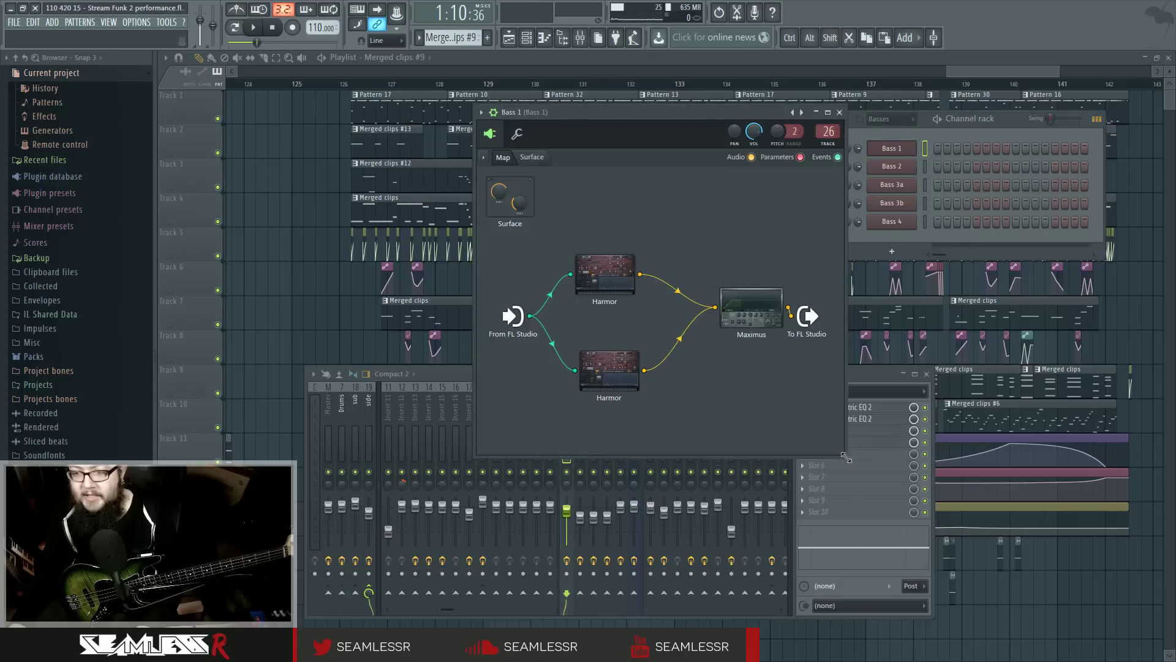
pyautogui.moveTo(846, 457); pyautogui.dragTo(960, 524)
pyautogui.rightClick(700, 465)
pyautogui.moveTo(737, 482)
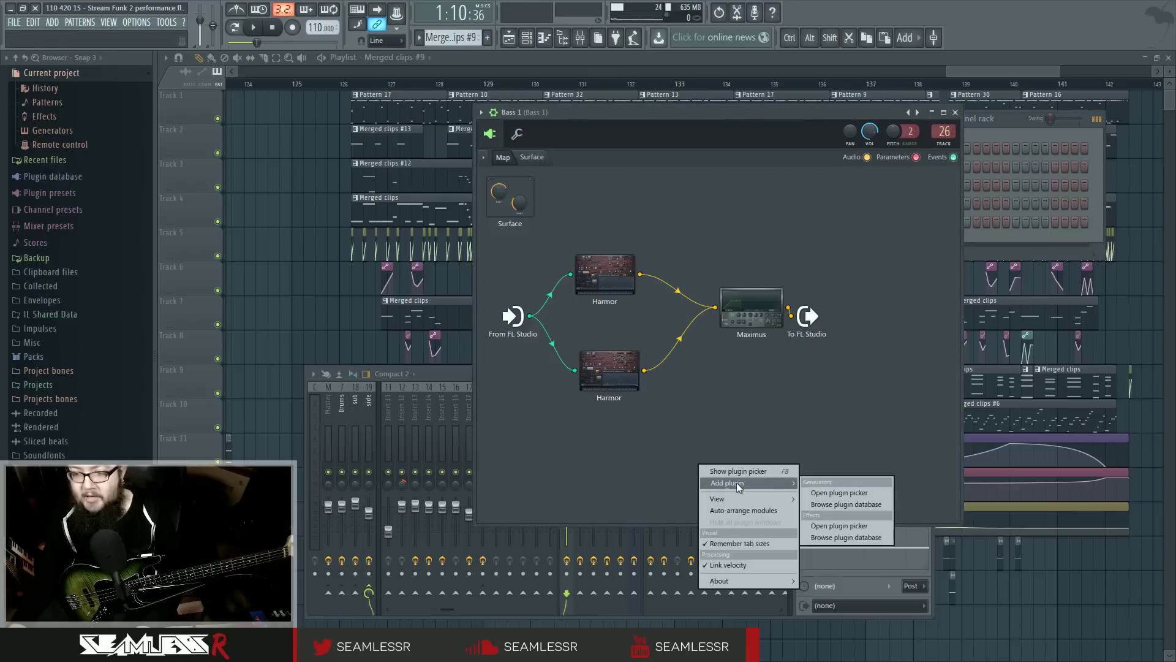
pyautogui.click(839, 525)
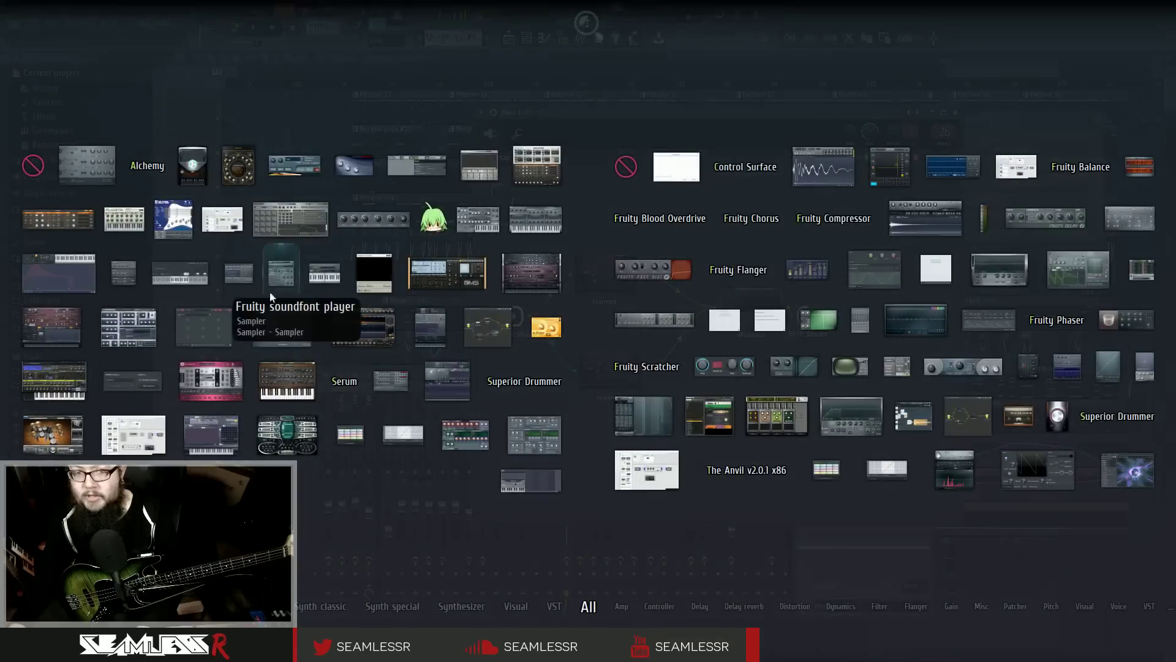
pyautogui.click(52, 326)
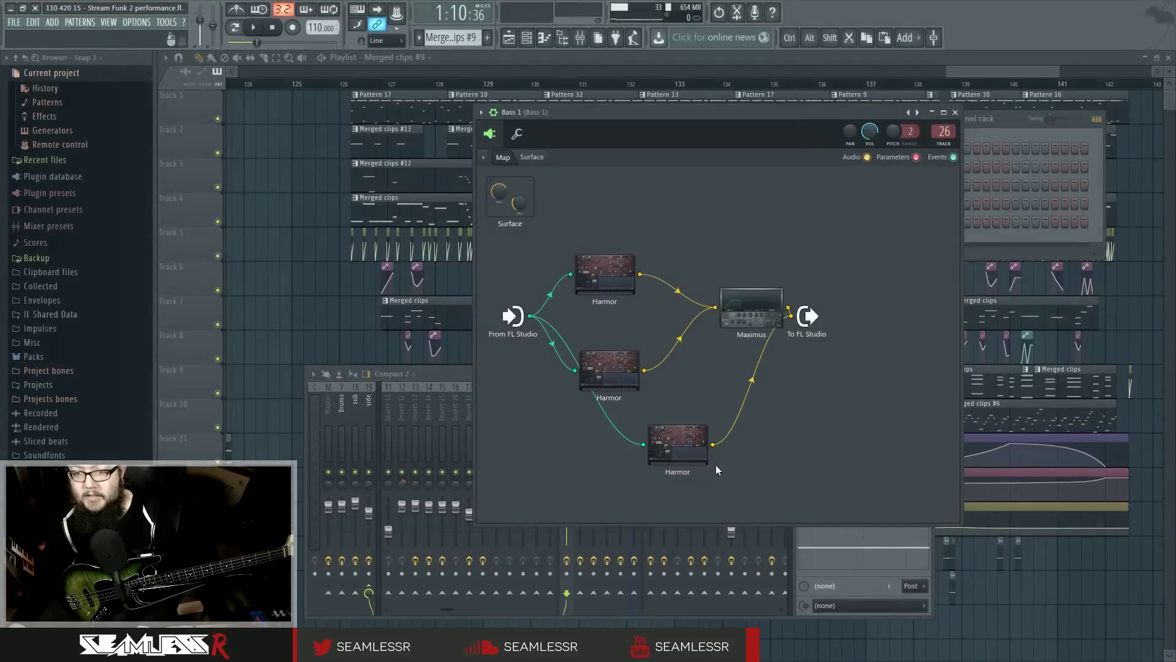
# Step: Load a different preset into the new Harmor and move the output node right
pyautogui.click(678, 446)
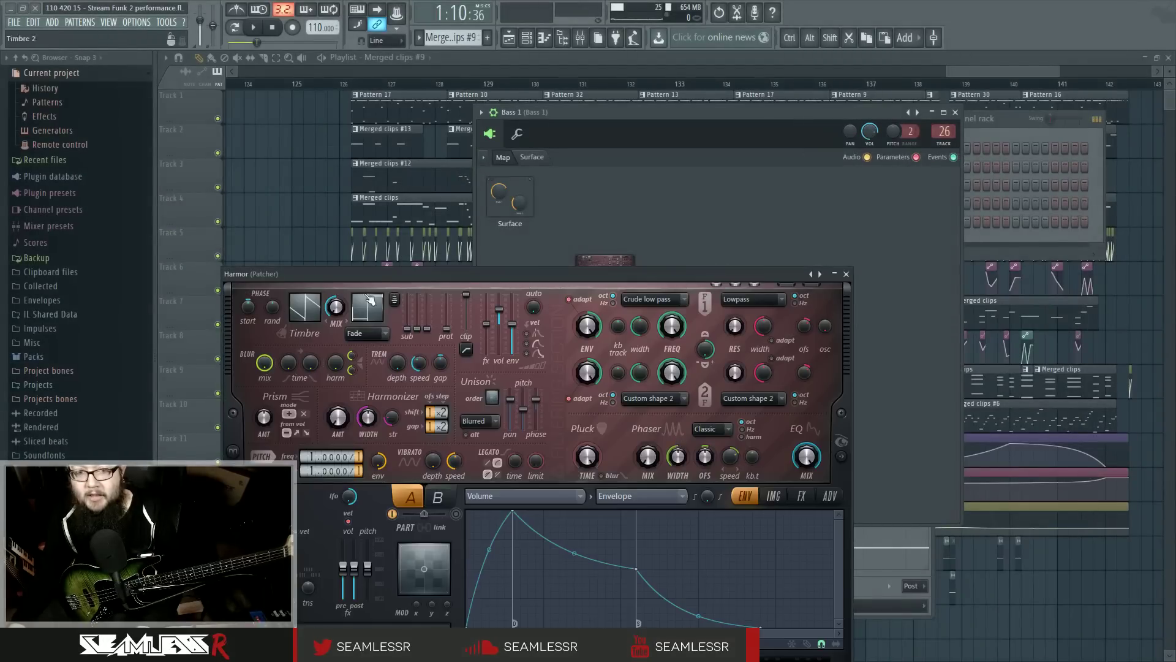
pyautogui.click(753, 277)
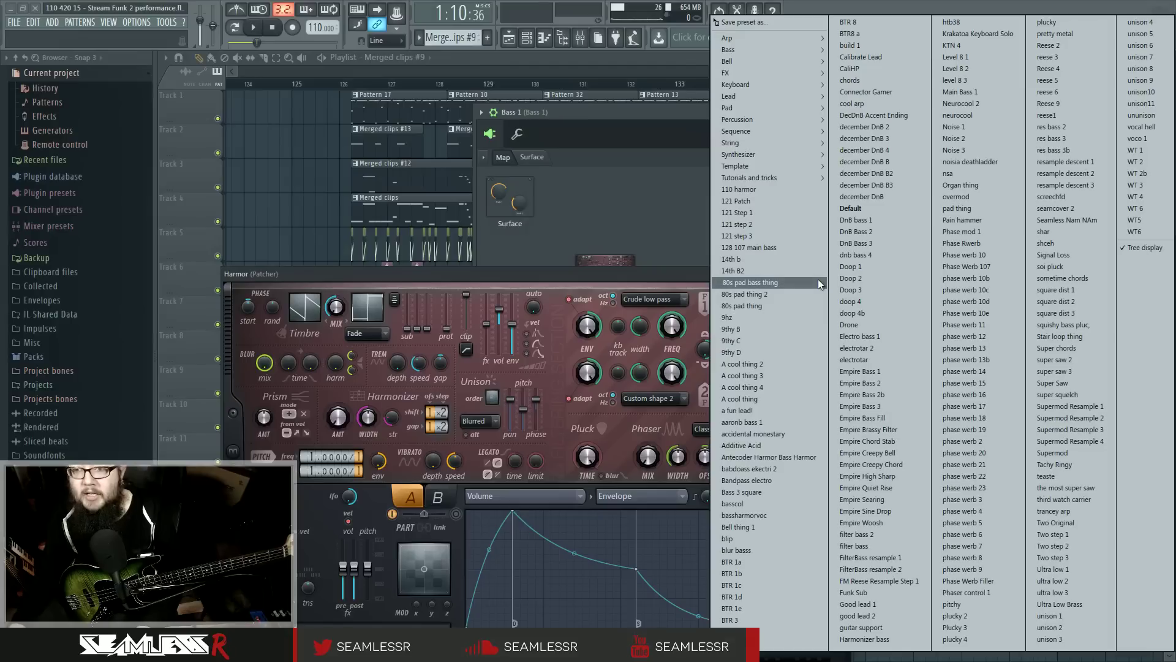
pyautogui.click(889, 583)
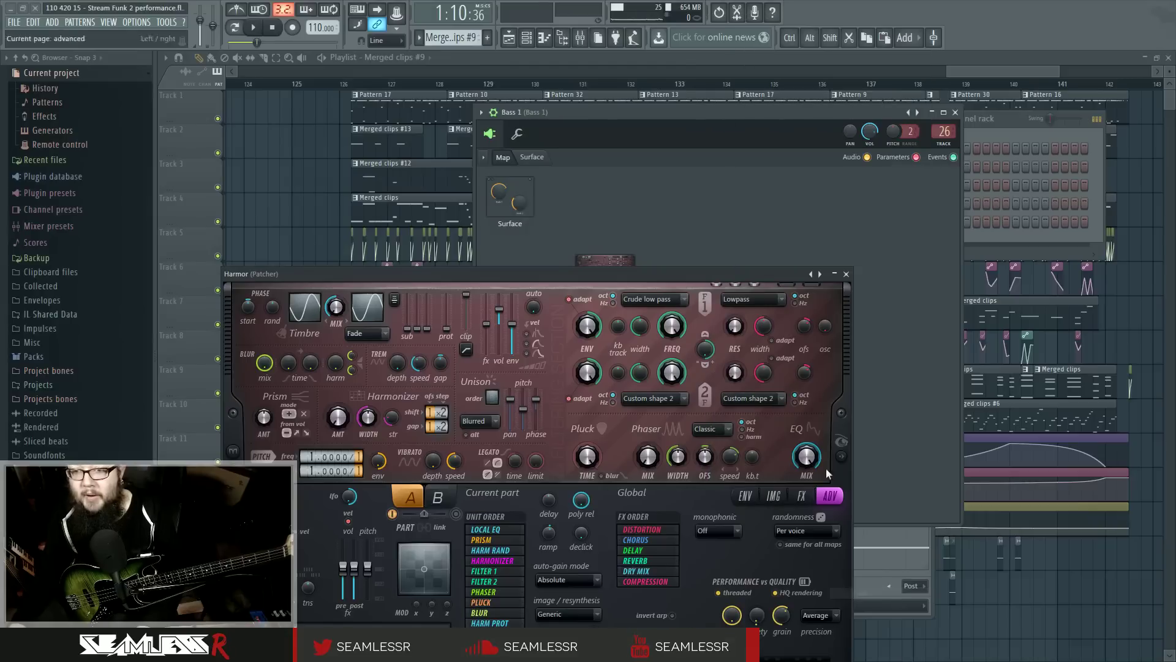
pyautogui.click(846, 274)
pyautogui.moveTo(796, 336); pyautogui.dragTo(858, 352)
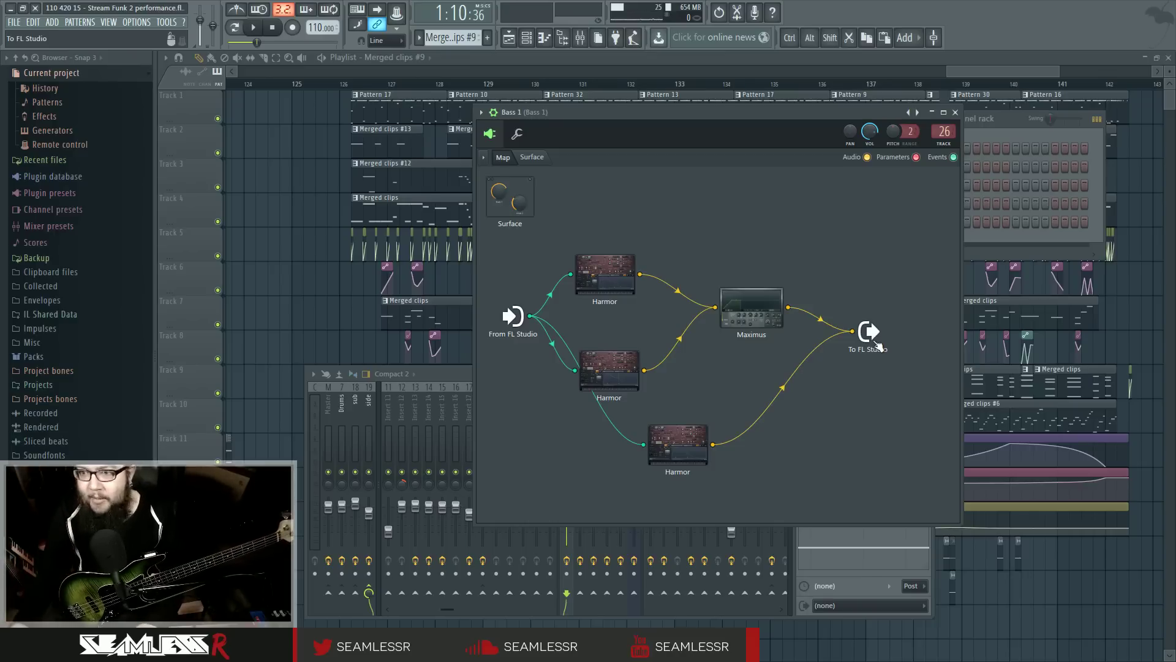
# Step: Pick the sub track under the To FL Studio node's Inputs > Audio menu
pyautogui.rightClick(875, 337)
pyautogui.moveTo(884, 362)
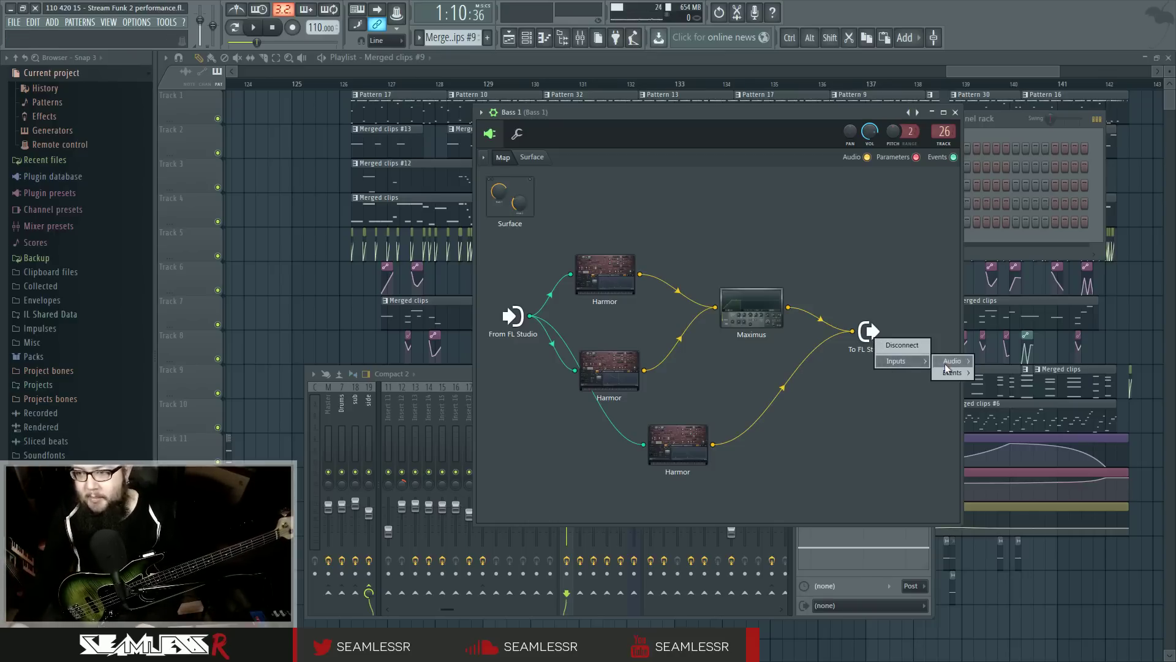
pyautogui.moveTo(946, 368)
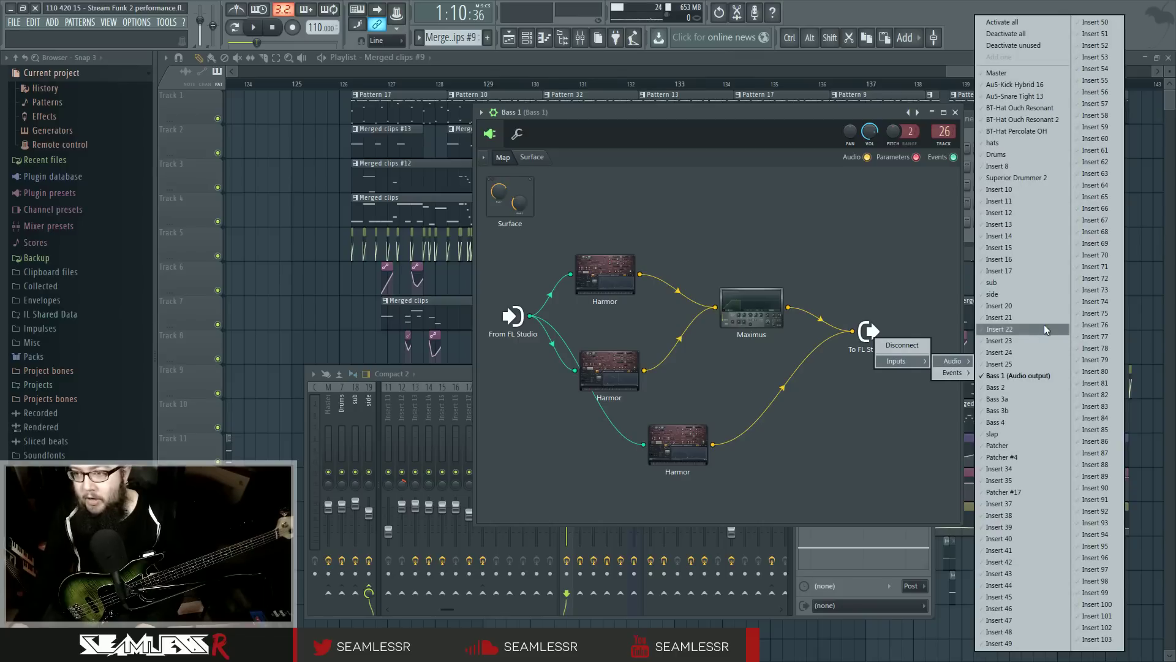
pyautogui.click(1002, 285)
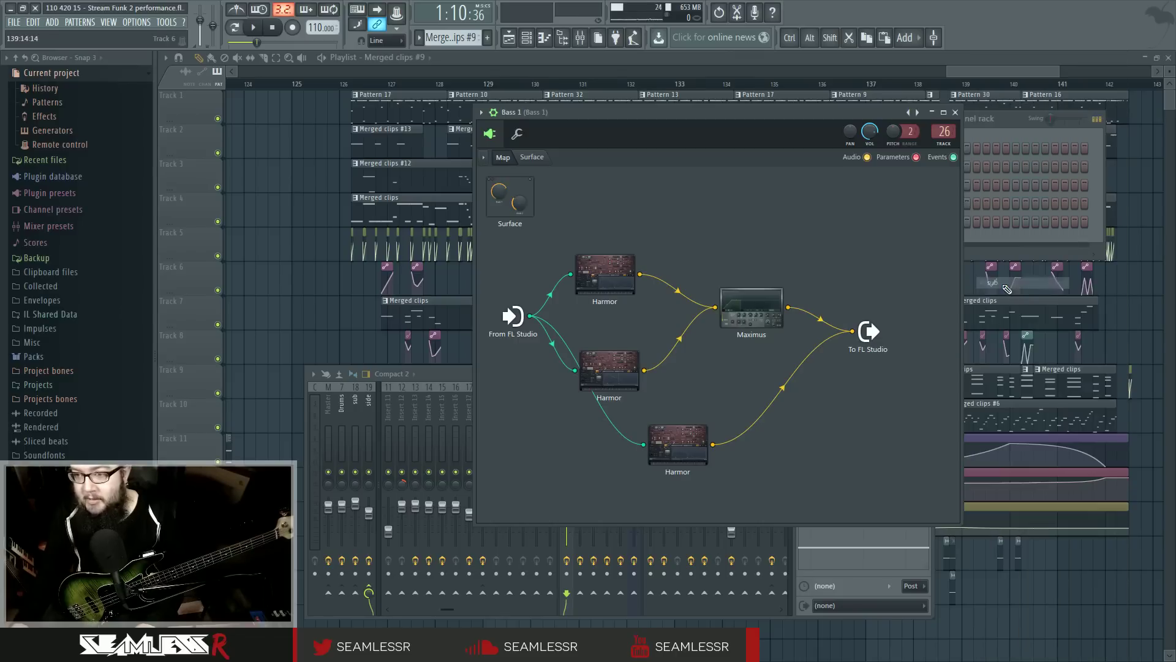
pyautogui.rightClick(872, 337)
pyautogui.moveTo(898, 359)
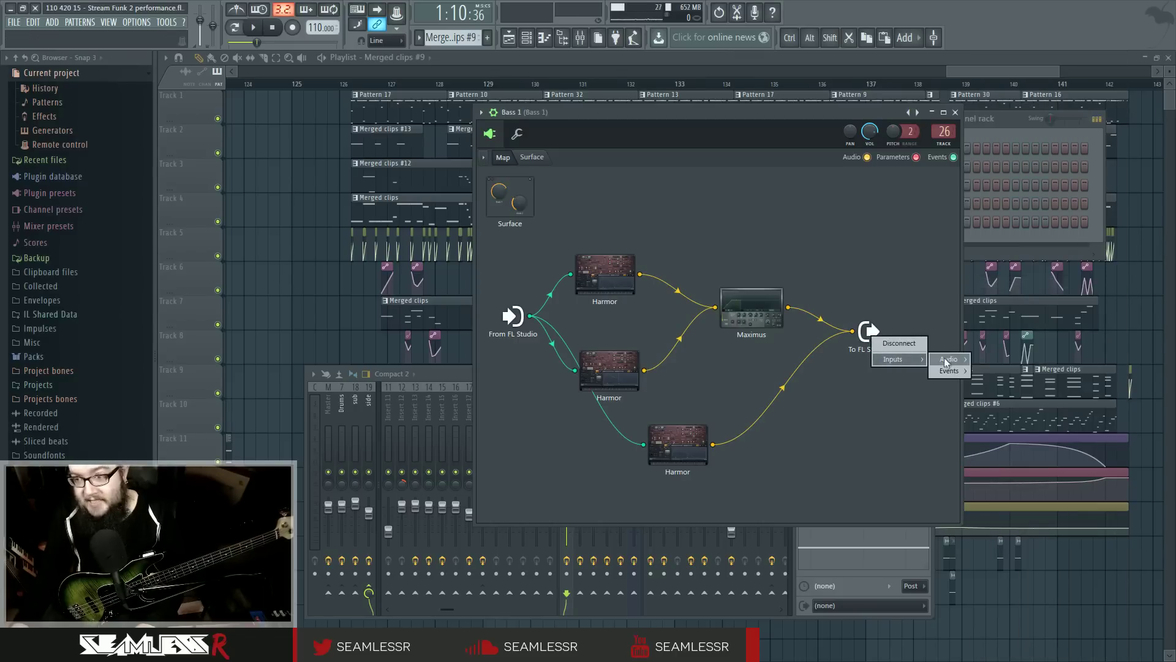
pyautogui.moveTo(949, 359)
pyautogui.click(1013, 285)
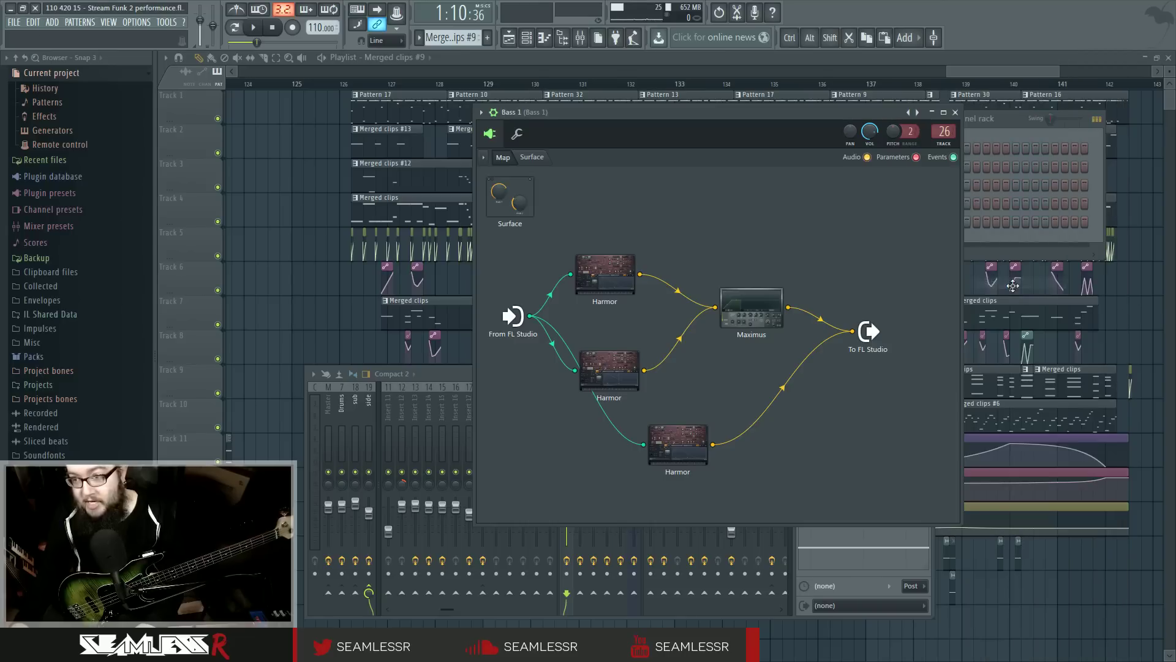
pyautogui.rightClick(880, 336)
pyautogui.moveTo(903, 361)
pyautogui.moveTo(953, 359)
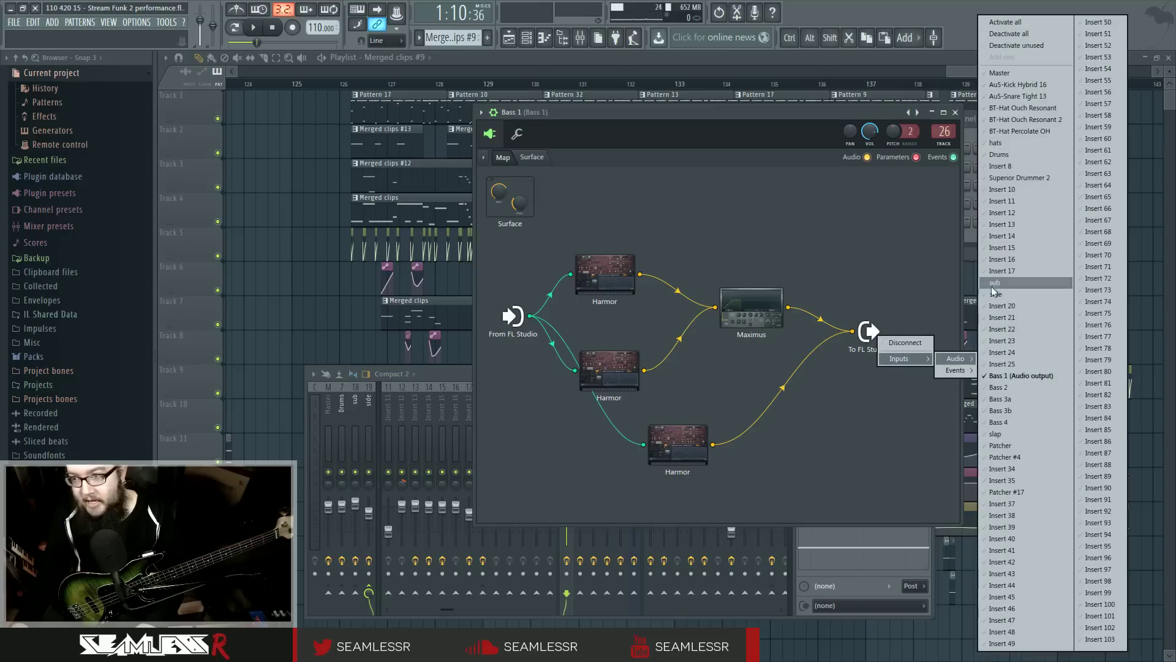
pyautogui.click(1007, 284)
# Step: Tick sub as an audio destination of the output node and close the menu
pyautogui.rightClick(870, 332)
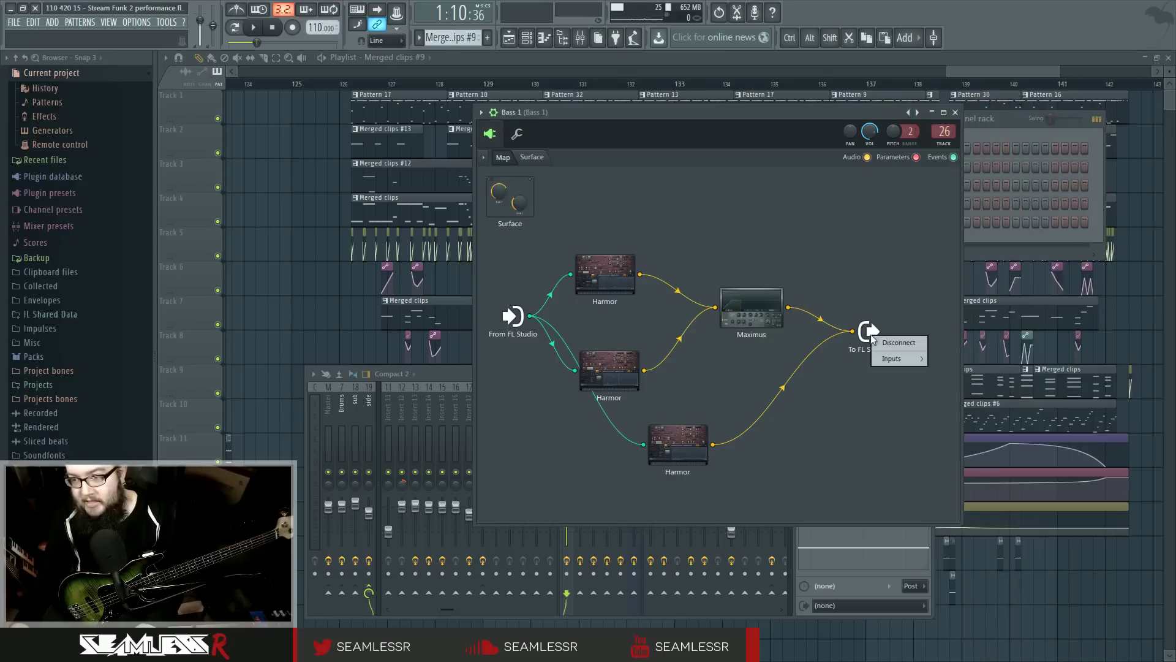
pyautogui.moveTo(906, 360)
pyautogui.moveTo(953, 361)
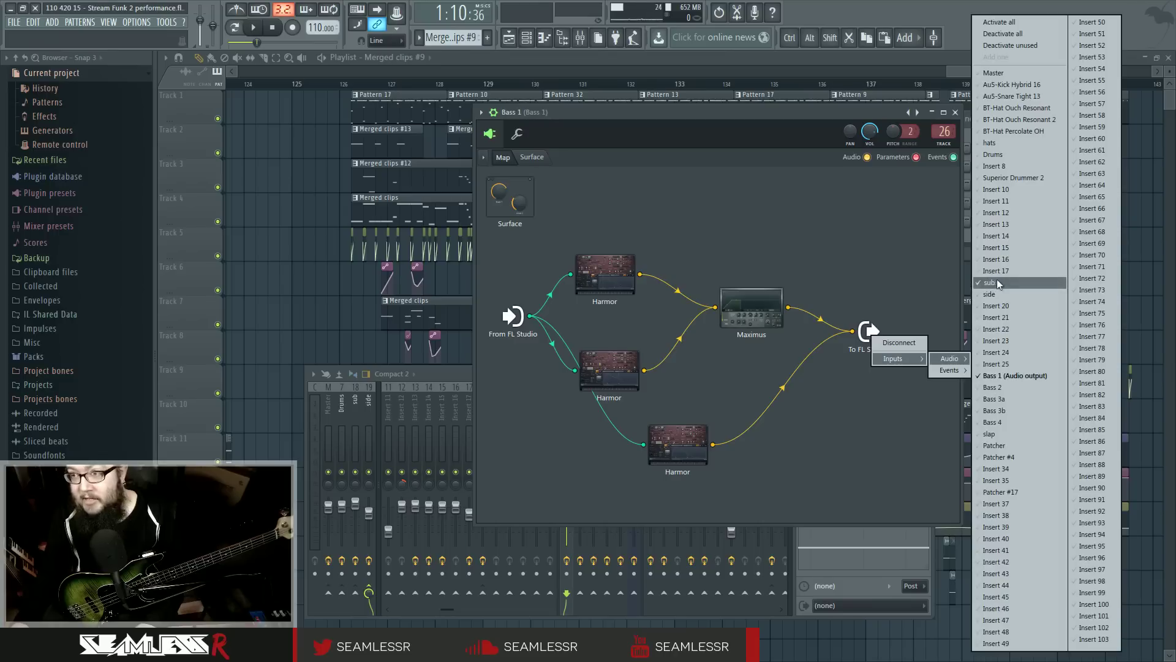
pyautogui.click(1003, 73)
pyautogui.click(844, 238)
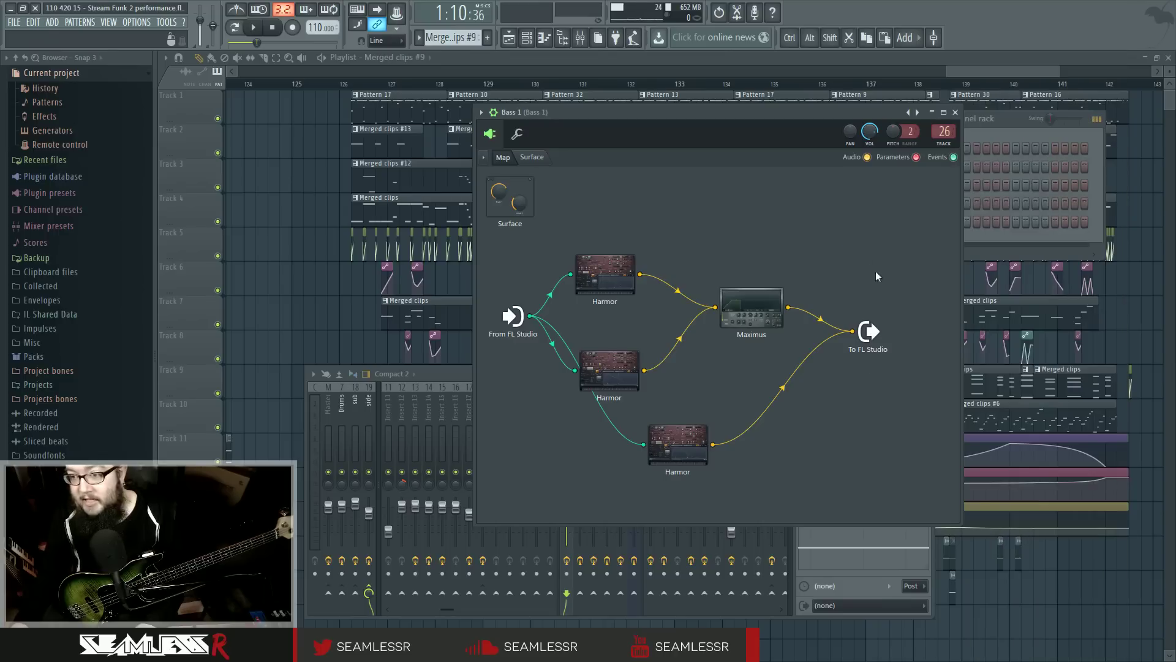
# Step: Unplug the bottom Harmor's cable from To FL Studio and bring the Mixer forward
pyautogui.moveTo(868, 330); pyautogui.dragTo(877, 325)
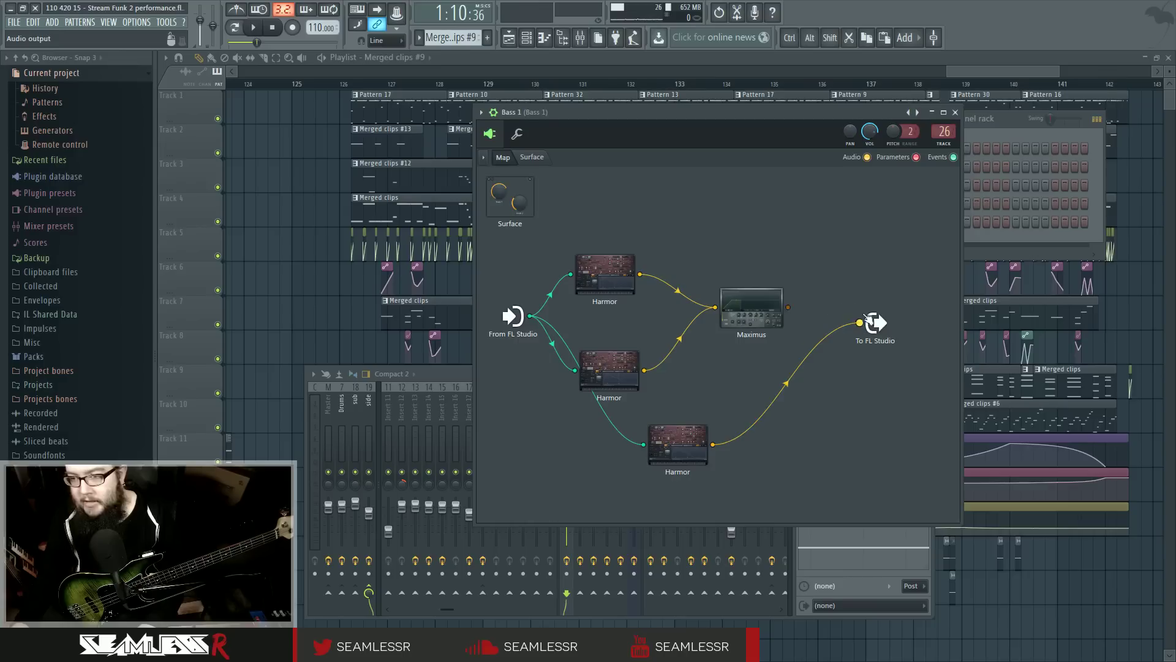
pyautogui.moveTo(860, 322); pyautogui.dragTo(814, 300)
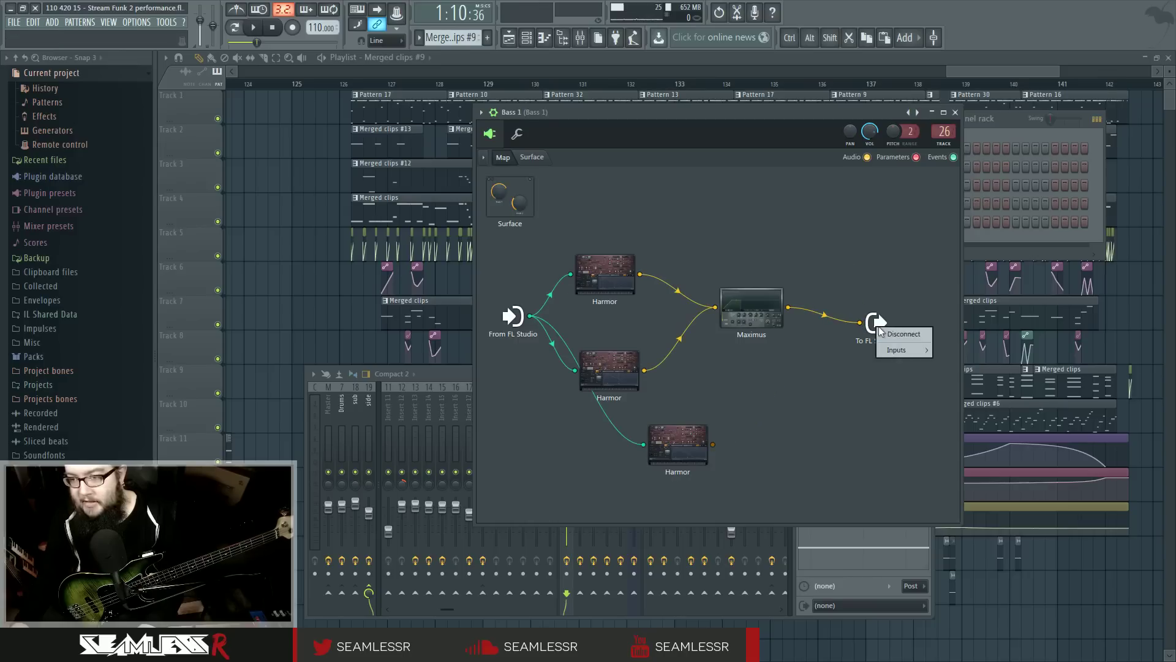
pyautogui.rightClick(892, 333)
pyautogui.click(891, 330)
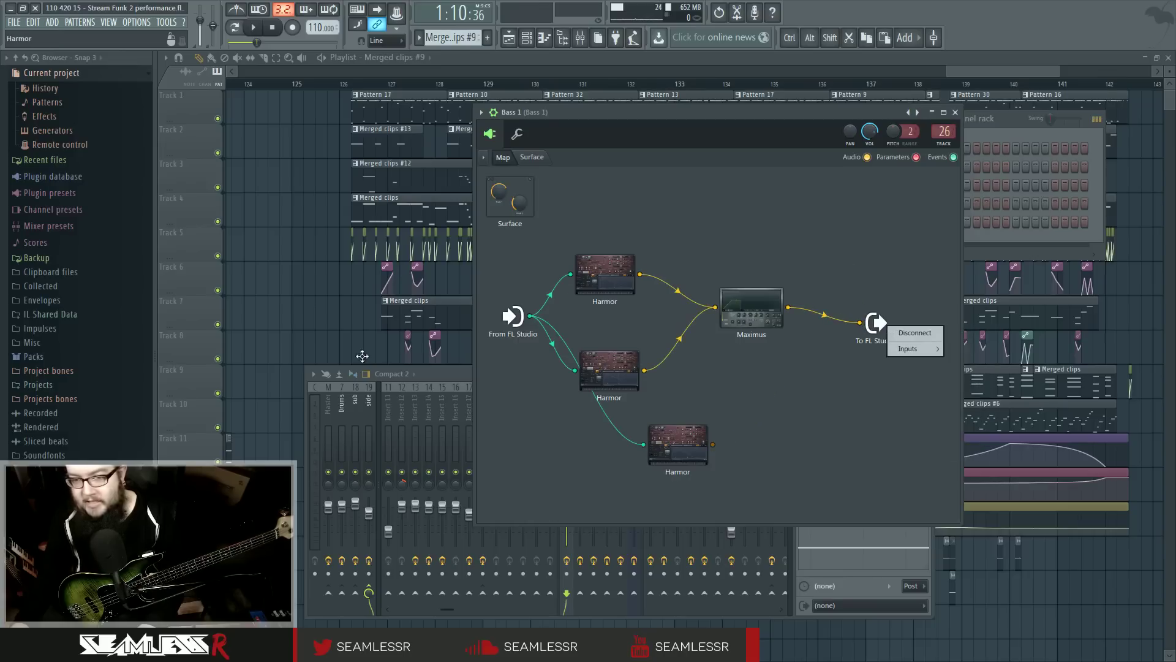
pyautogui.click(443, 374)
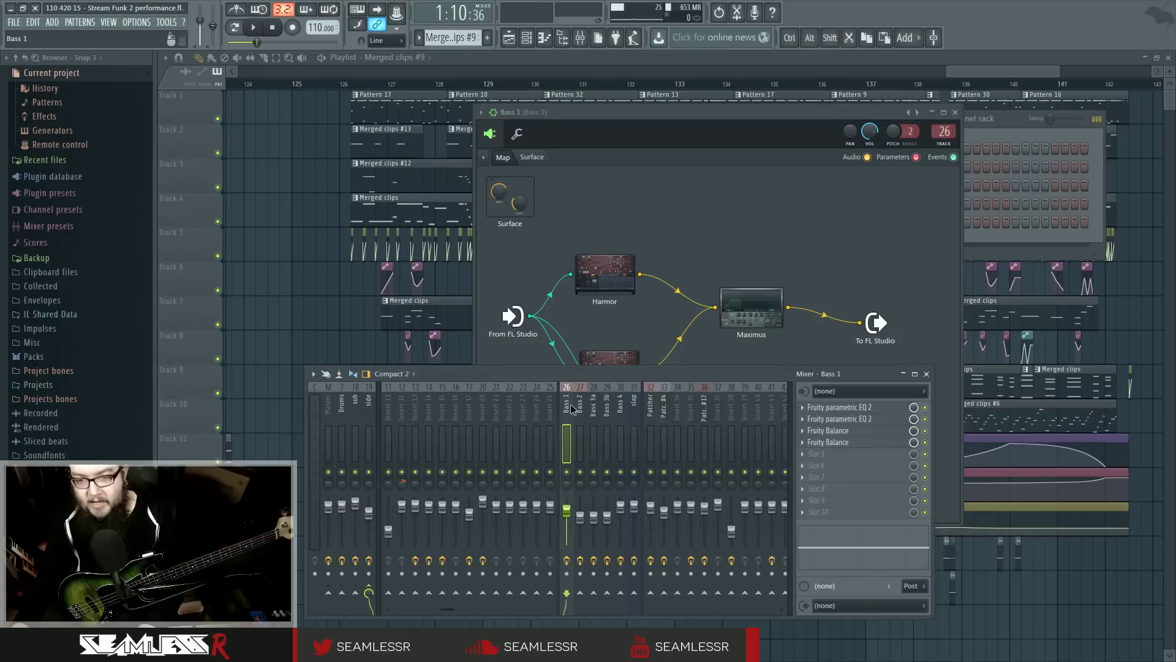
# Step: Enable a Bass 1 send to the sub track and set its level to 0%
pyautogui.click(356, 593)
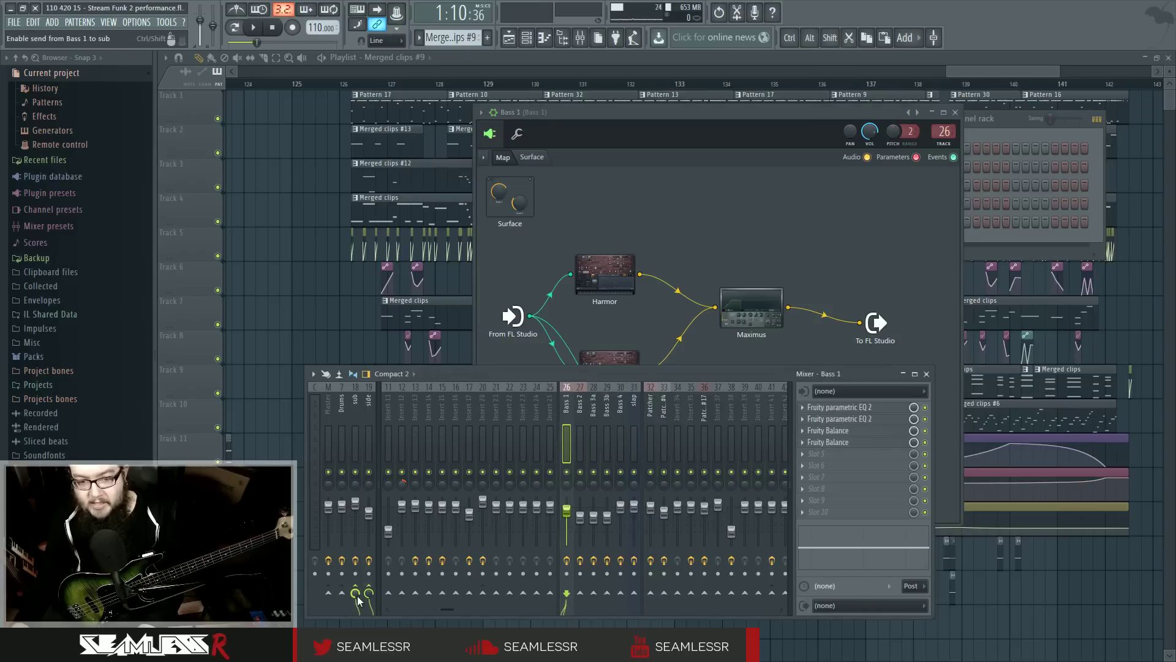
pyautogui.moveTo(358, 599); pyautogui.dragTo(358, 618)
pyautogui.rightClick(857, 328)
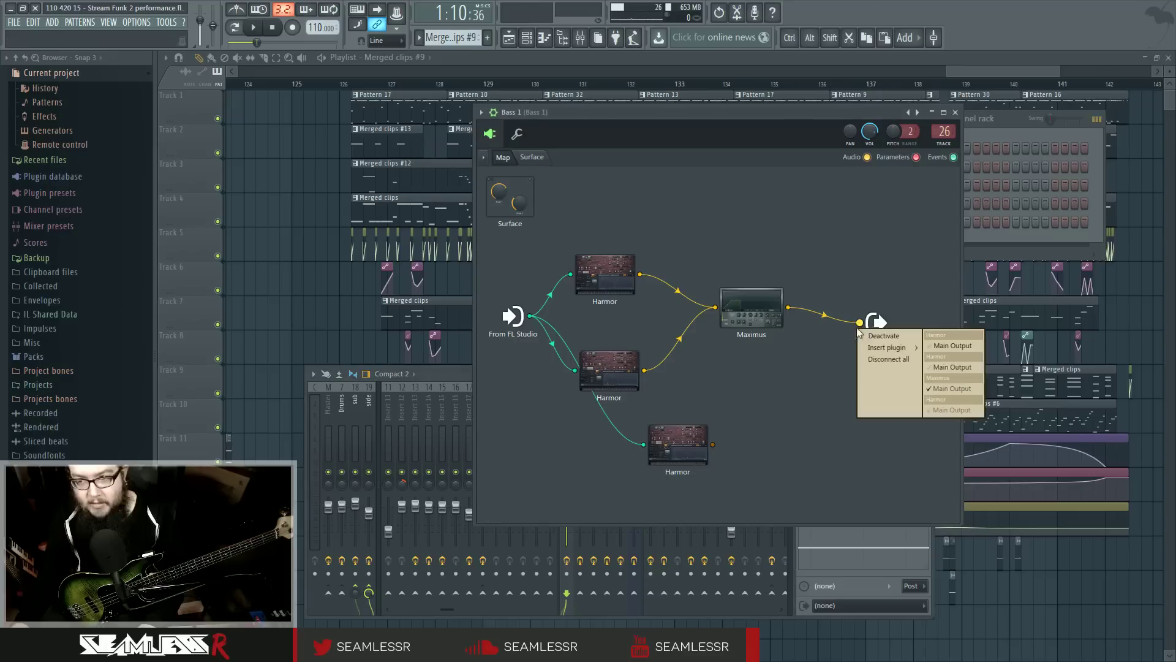
pyautogui.click(858, 269)
# Step: Set the To FL Studio audio input to side, then load a Patcher onto Master
pyautogui.rightClick(876, 323)
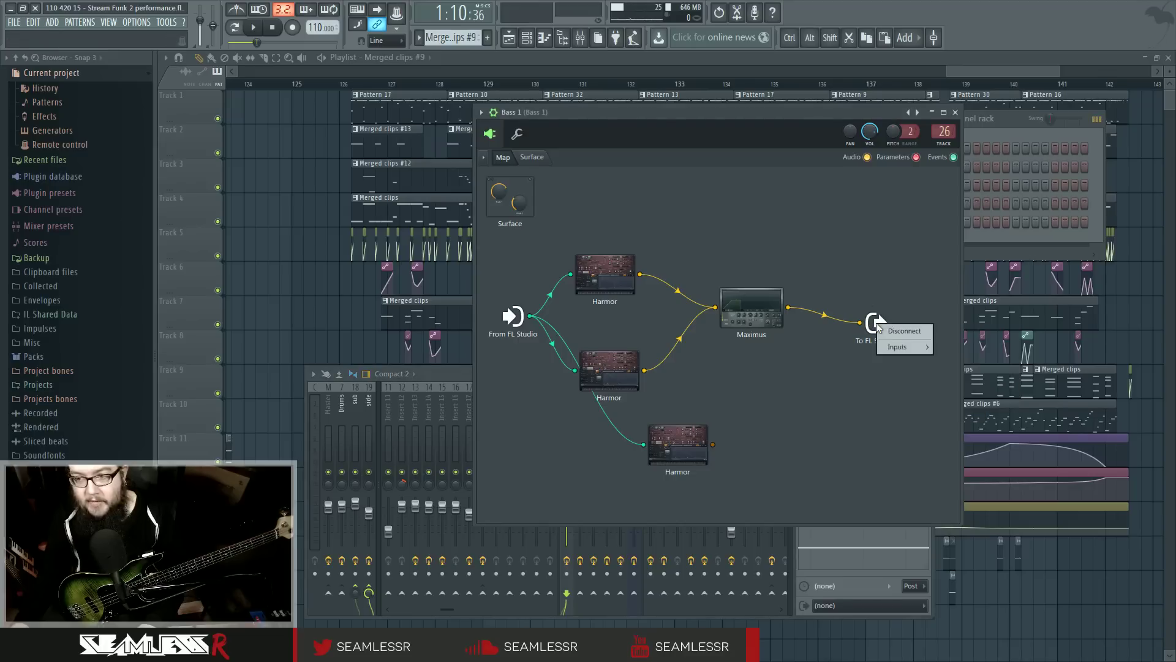
pyautogui.moveTo(911, 347)
pyautogui.moveTo(956, 347)
pyautogui.click(1020, 289)
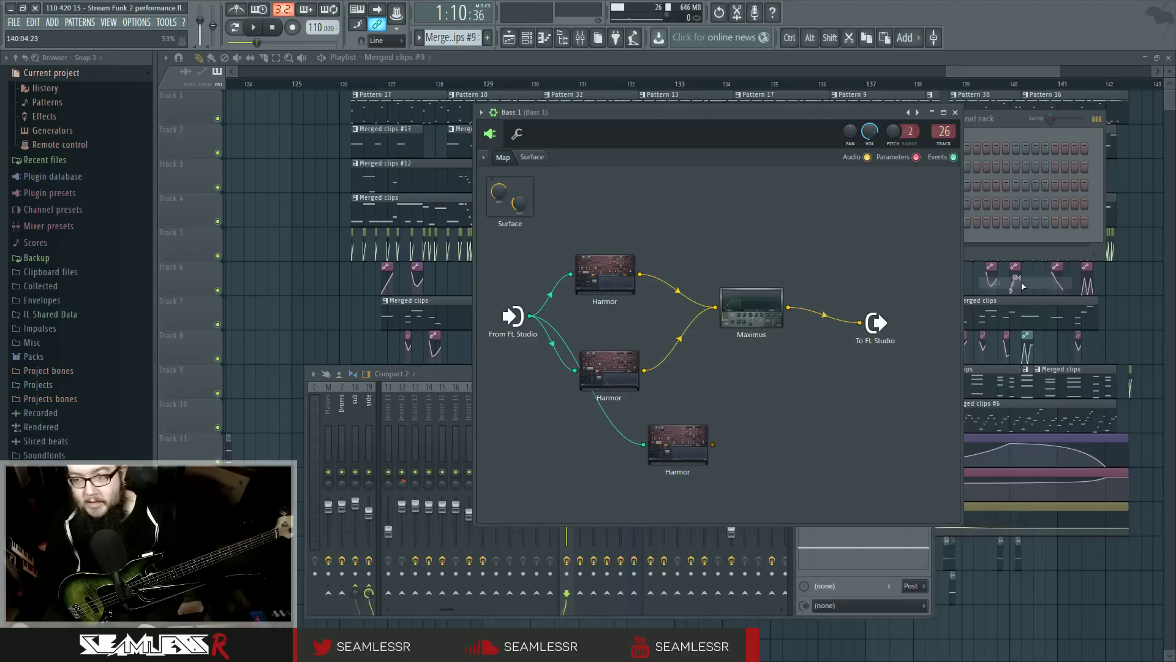
pyautogui.rightClick(877, 326)
pyautogui.press('Escape')
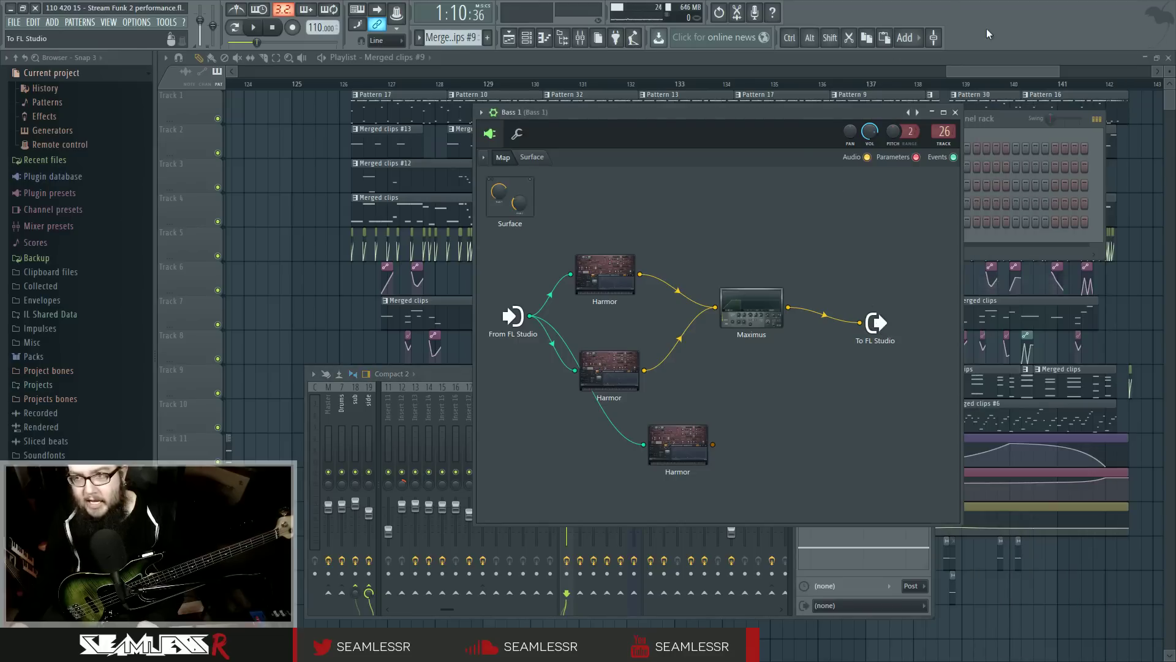
pyautogui.press('F8')
pyautogui.press('F8')
pyautogui.moveTo(1067, 70); pyautogui.dragTo(1082, 27)
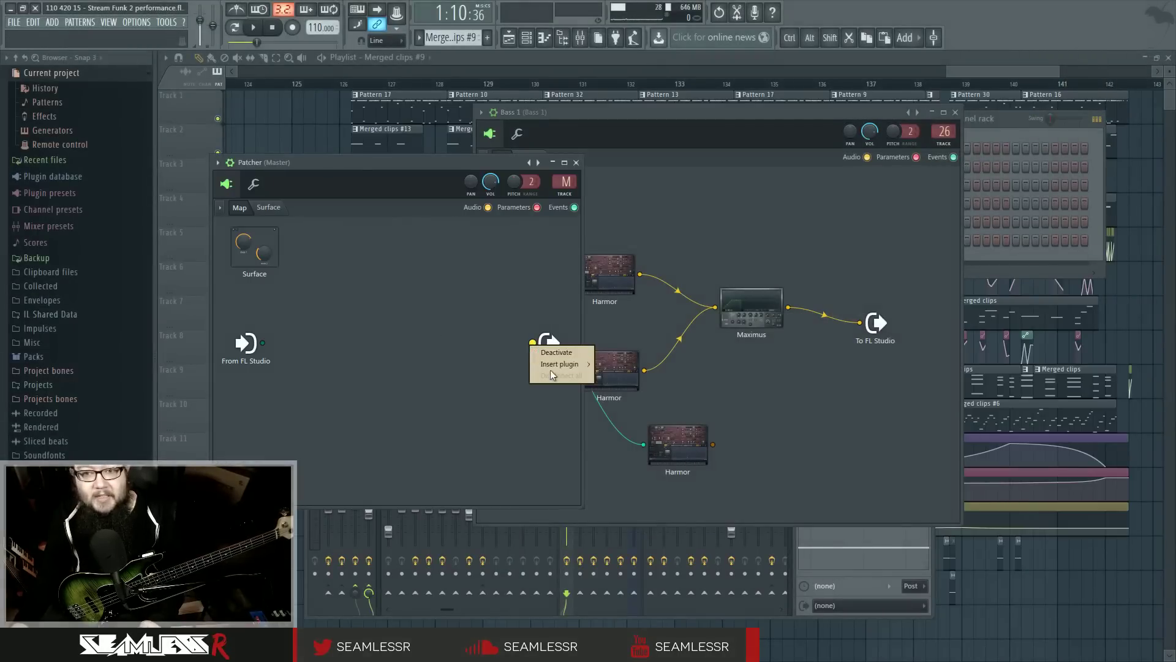
# Step: Add a second audio input to the Master Patcher's output, then close that Patcher
pyautogui.rightClick(555, 342)
pyautogui.moveTo(605, 369)
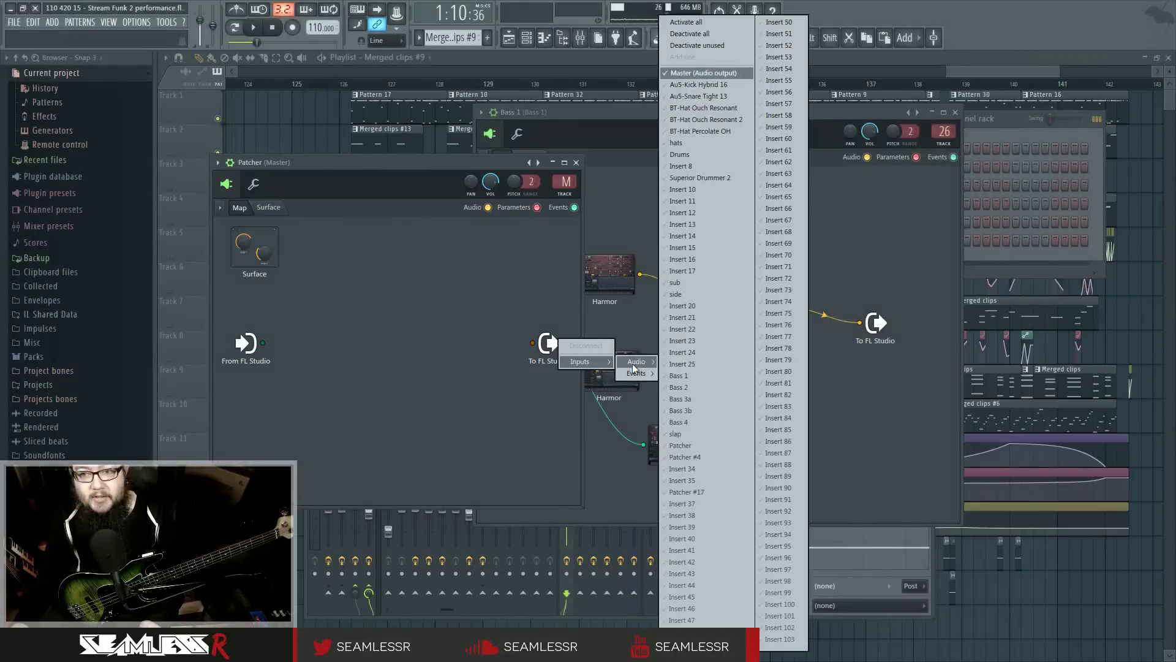
pyautogui.click(699, 369)
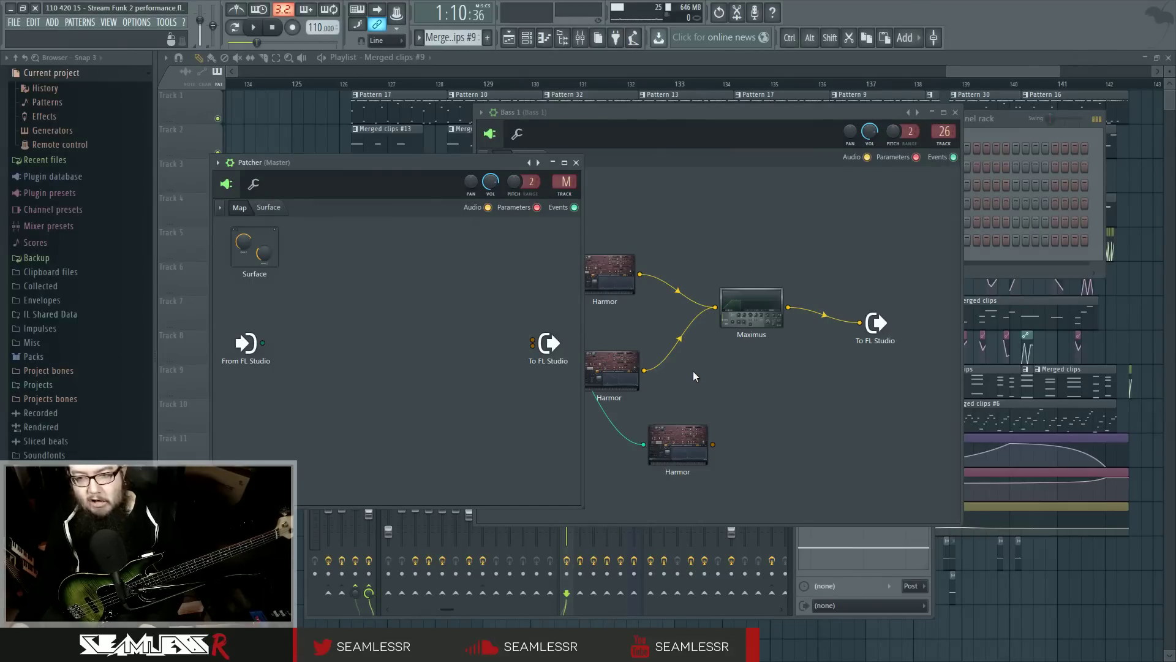
pyautogui.click(576, 162)
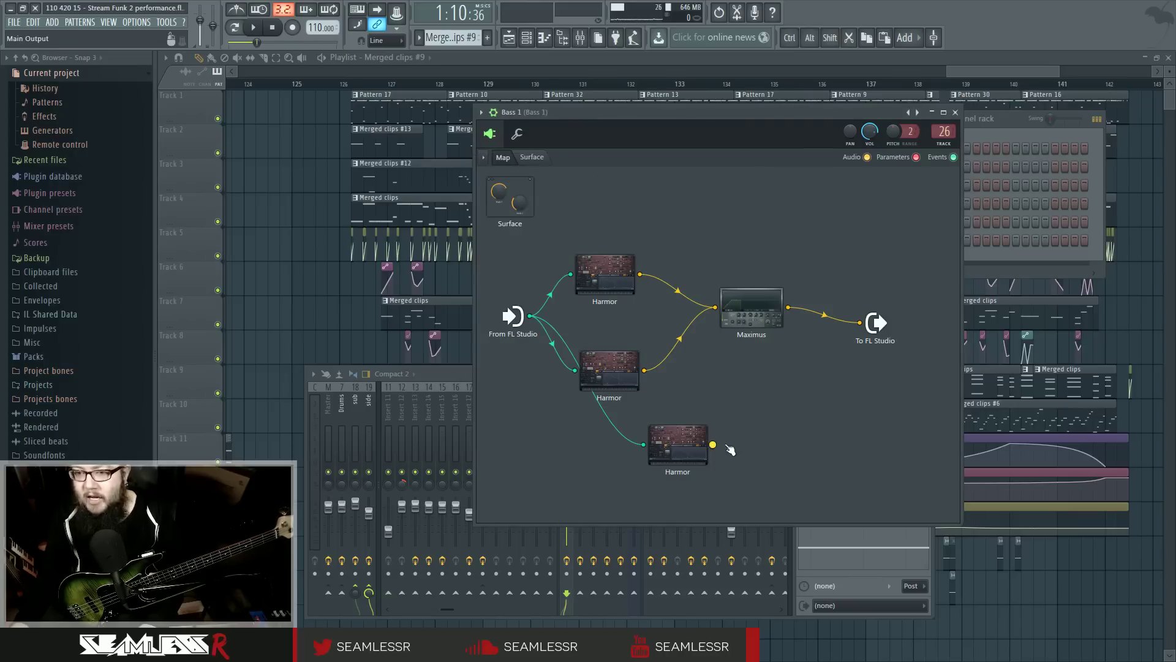
# Step: Remove the Maximus-to-output cable and route the Bass 1 channel to the Master track
pyautogui.rightClick(705, 446)
pyautogui.click(849, 358)
pyautogui.rightClick(840, 318)
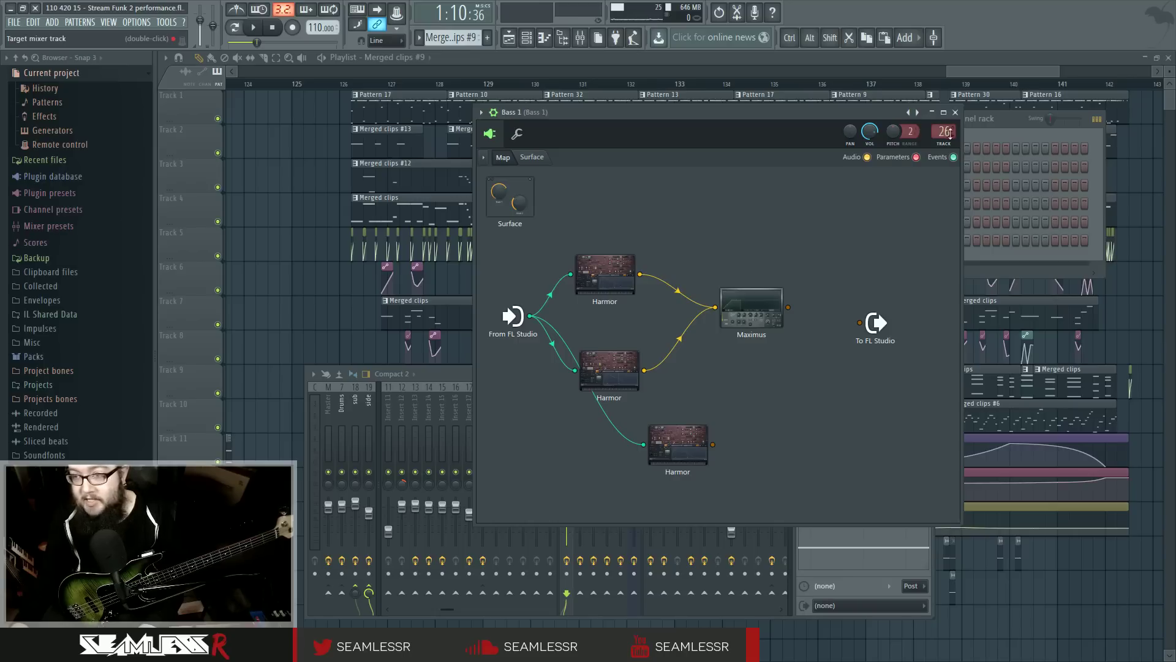
pyautogui.moveTo(949, 134); pyautogui.dragTo(950, 184)
# Step: Filter the Channel rack to the Basses group and open Bass 1's Patcher
pyautogui.press('F12')
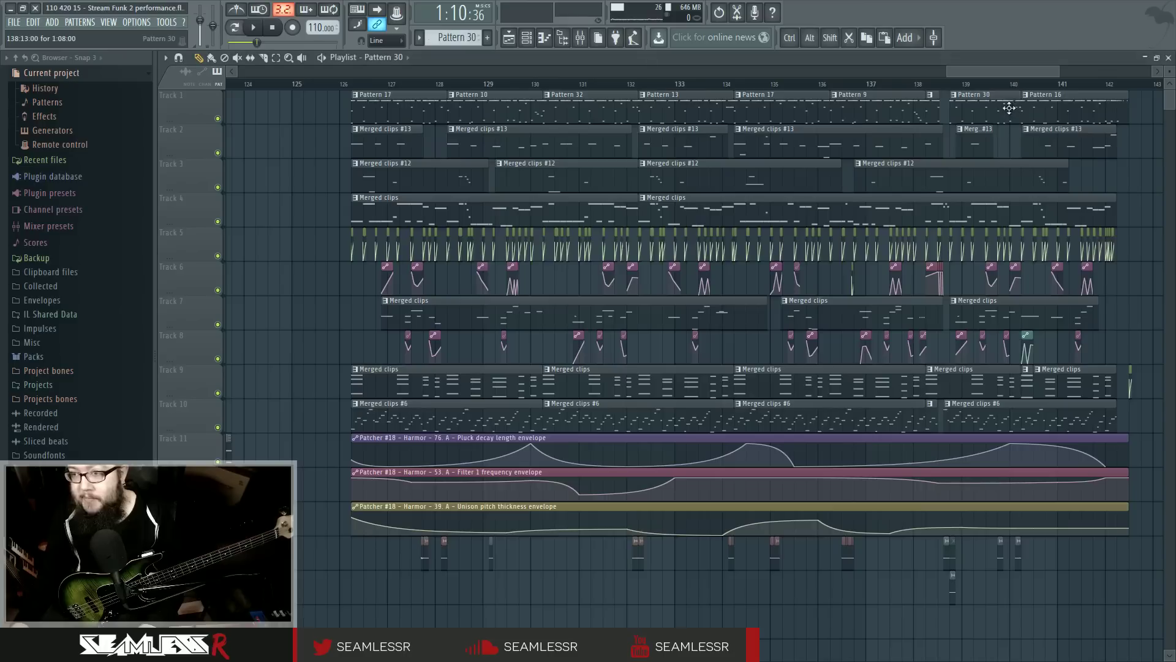
pyautogui.click(527, 37)
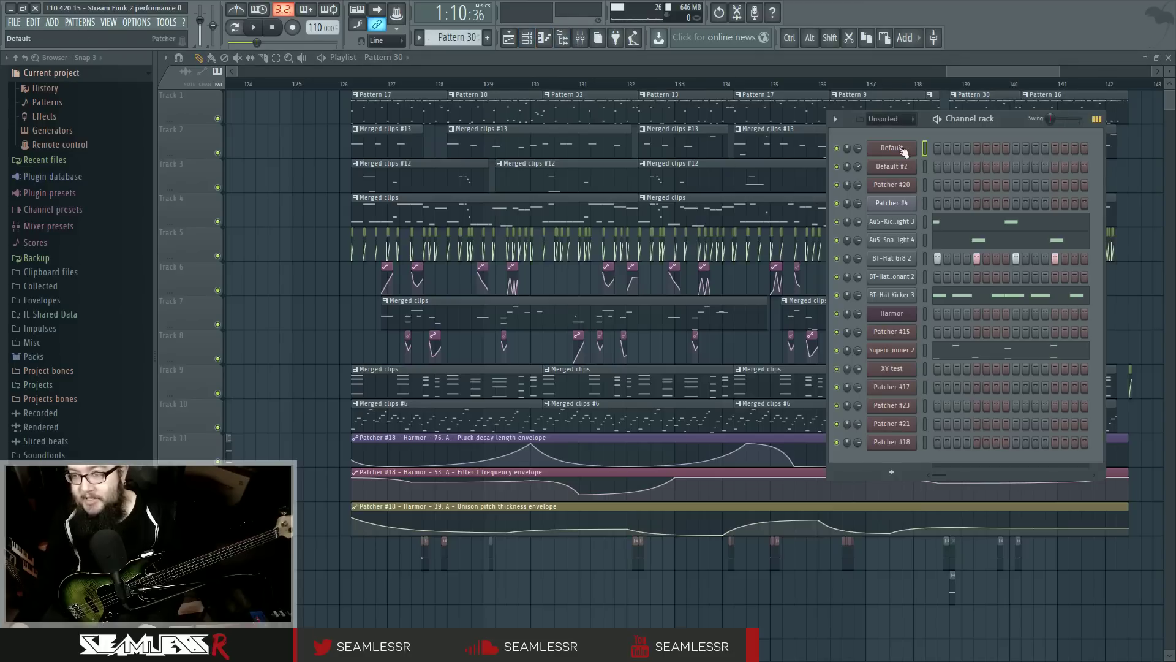
pyautogui.click(886, 119)
pyautogui.click(904, 172)
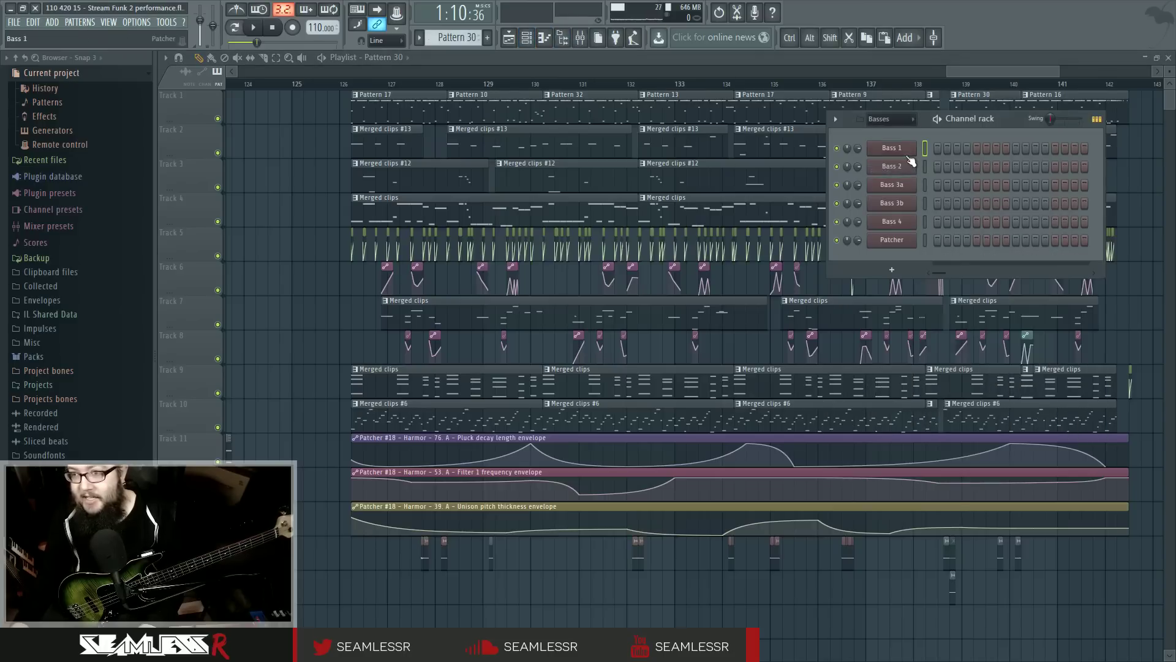
pyautogui.click(909, 153)
# Step: Add Bass 2 and sub audio outputs, wire Maximus and the lowest Harmor, and select the Bass 1 mixer track
pyautogui.rightClick(881, 330)
pyautogui.moveTo(908, 358)
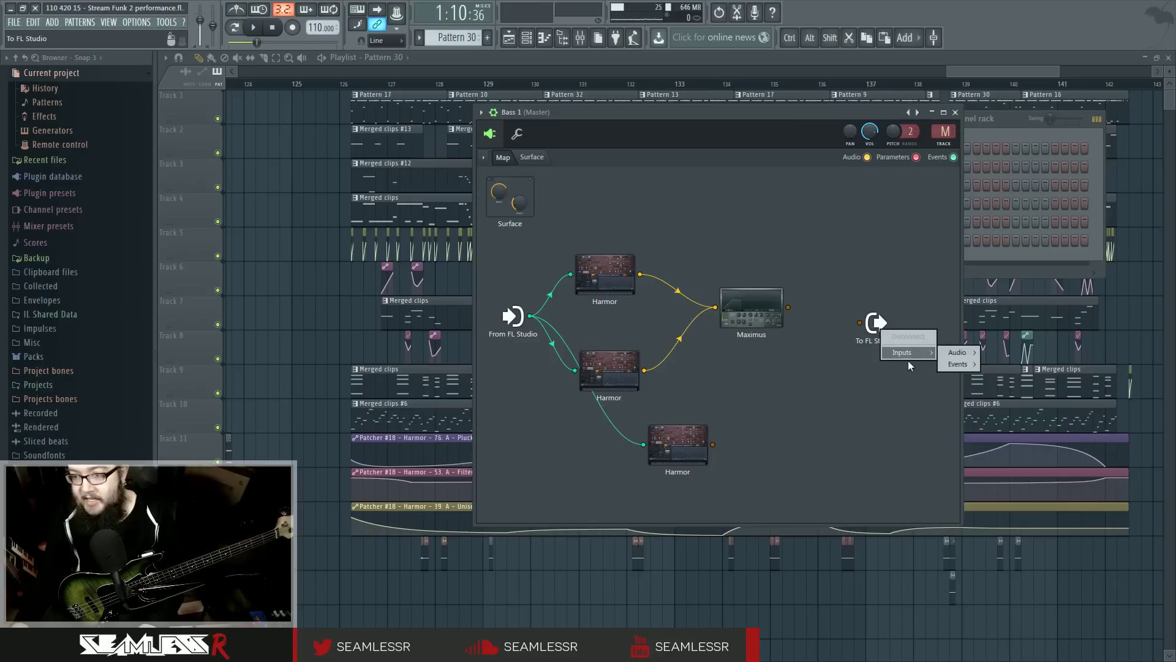
pyautogui.moveTo(958, 352)
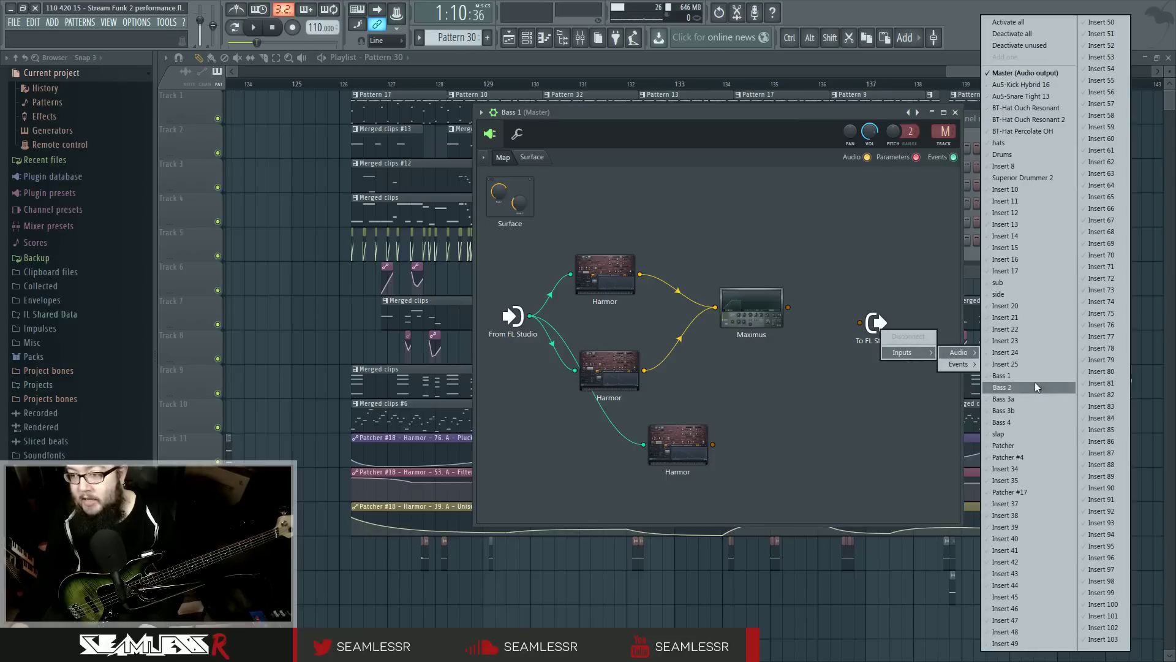
pyautogui.click(1035, 383)
pyautogui.click(1017, 284)
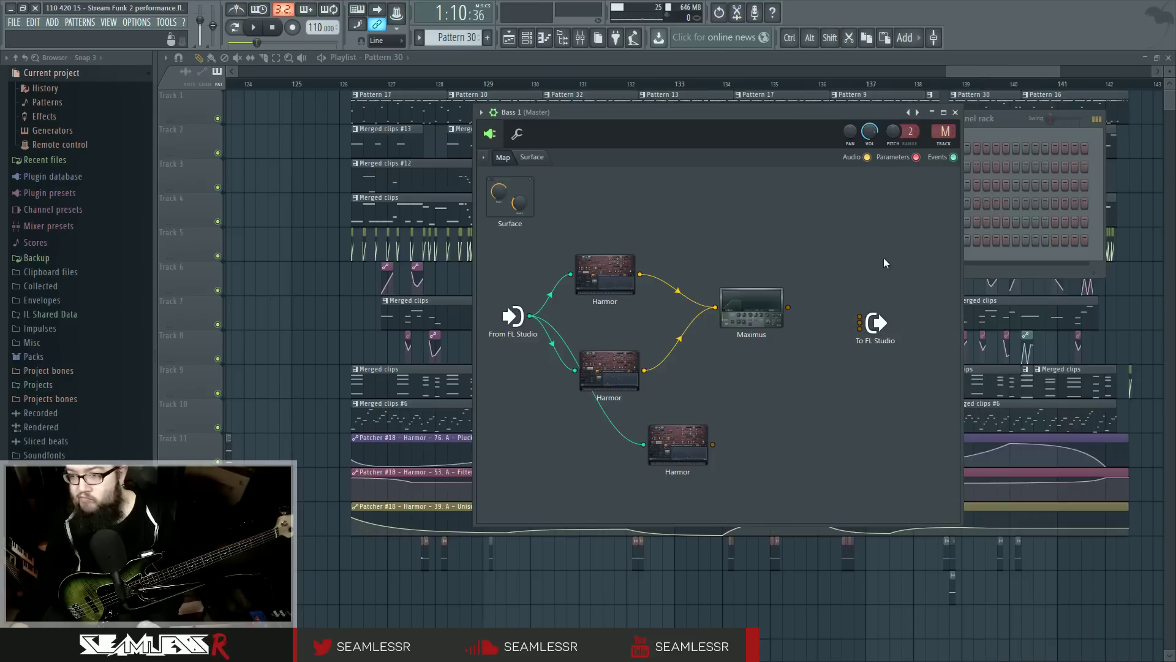
pyautogui.moveTo(788, 307); pyautogui.dragTo(858, 325)
pyautogui.moveTo(713, 443); pyautogui.dragTo(859, 328)
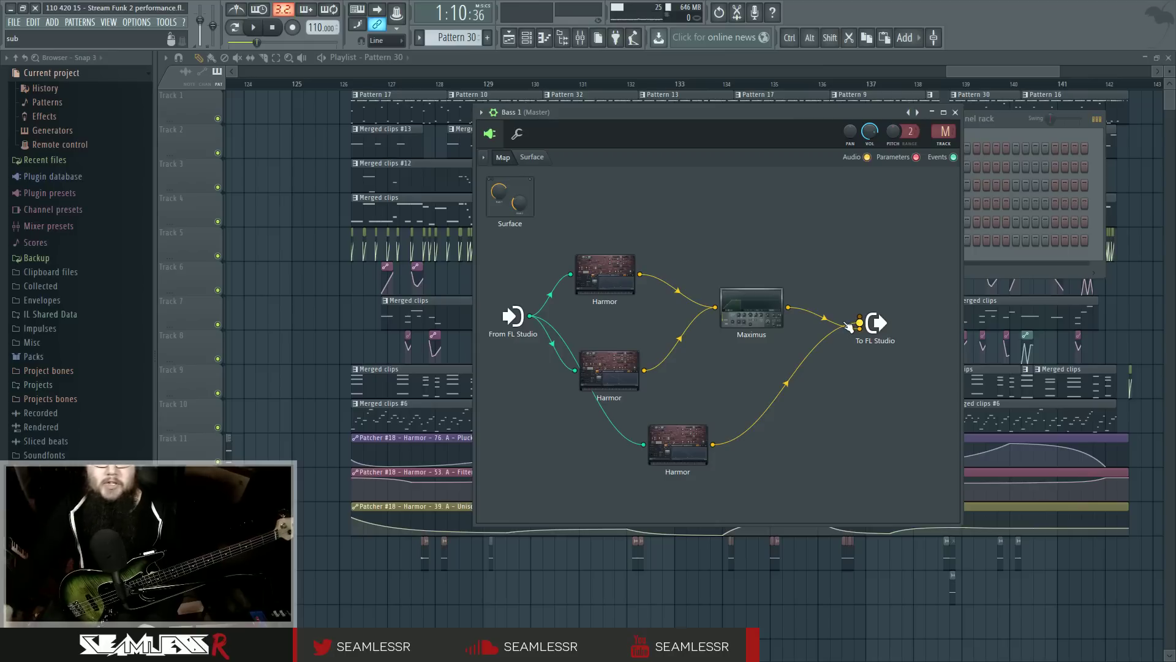
pyautogui.click(581, 38)
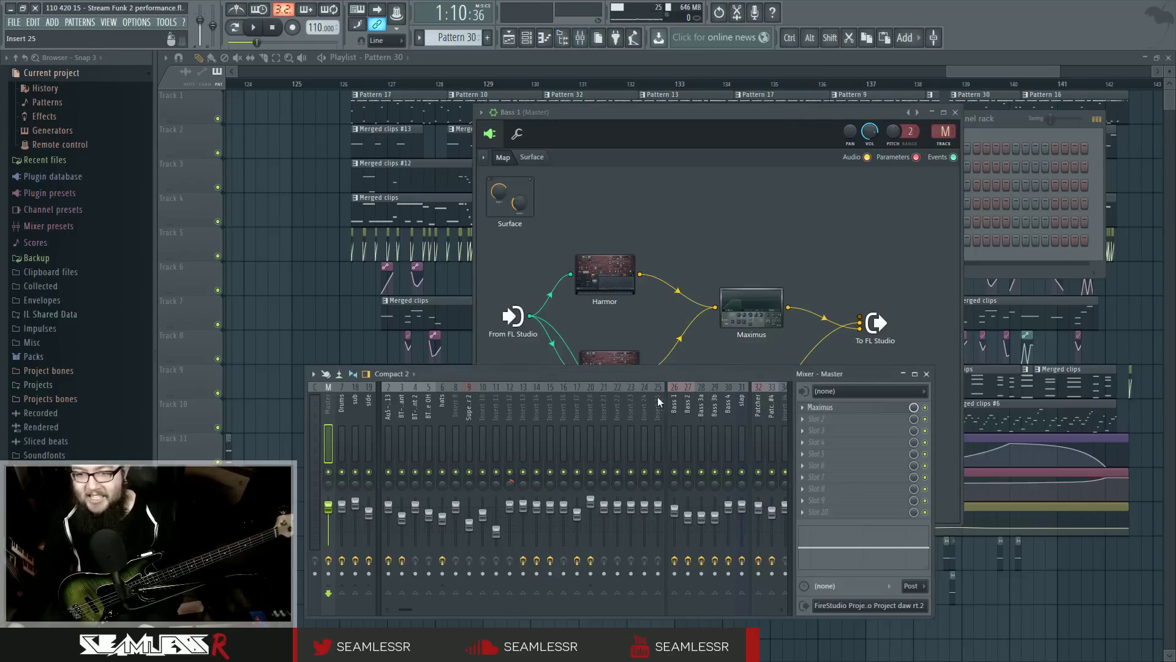
pyautogui.click(674, 416)
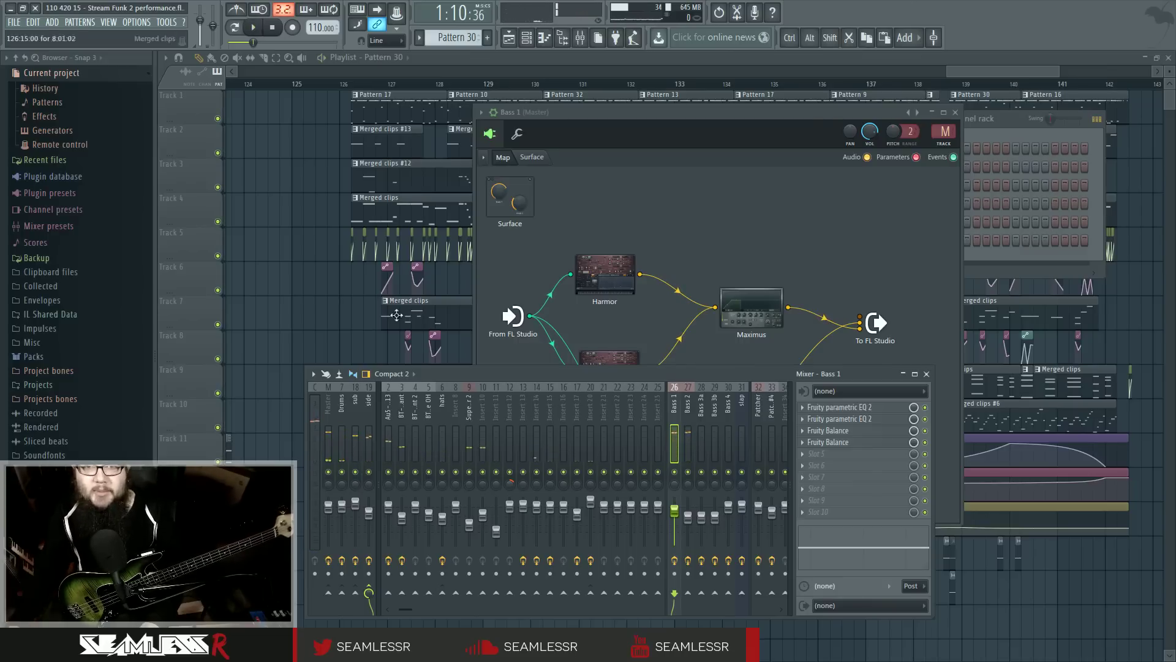
pyautogui.press('F12')
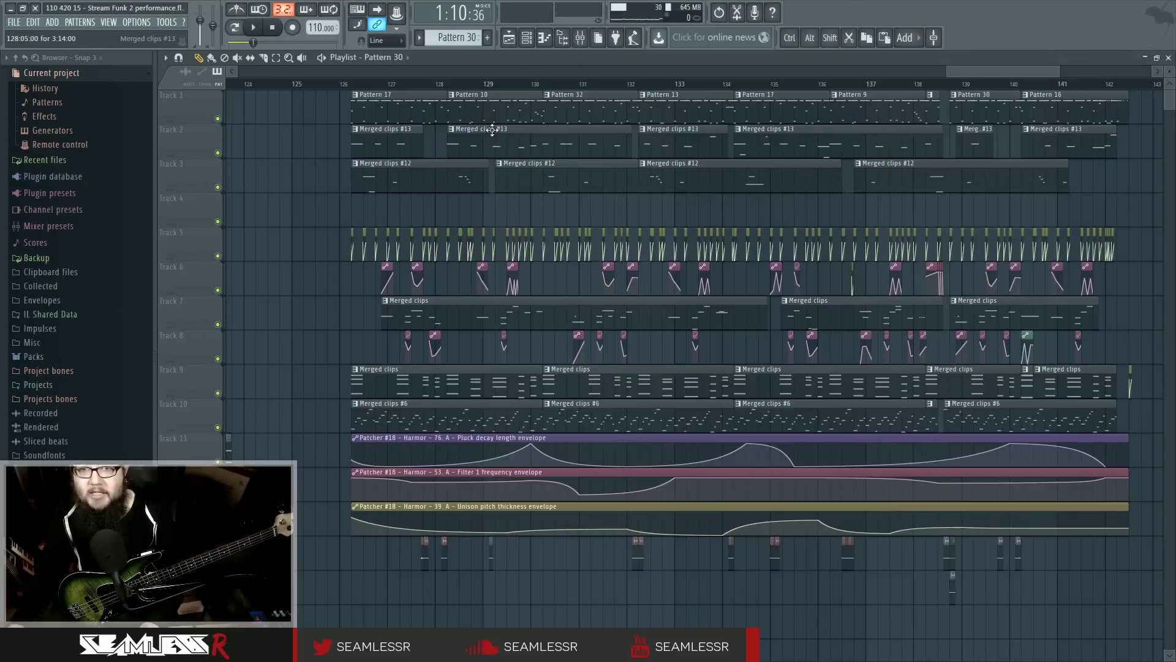
# Step: Loop bars 126–142 while watching mixer levels, then reopen the Bass 1 Patcher
pyautogui.moveTo(351, 84); pyautogui.dragTo(1149, 91)
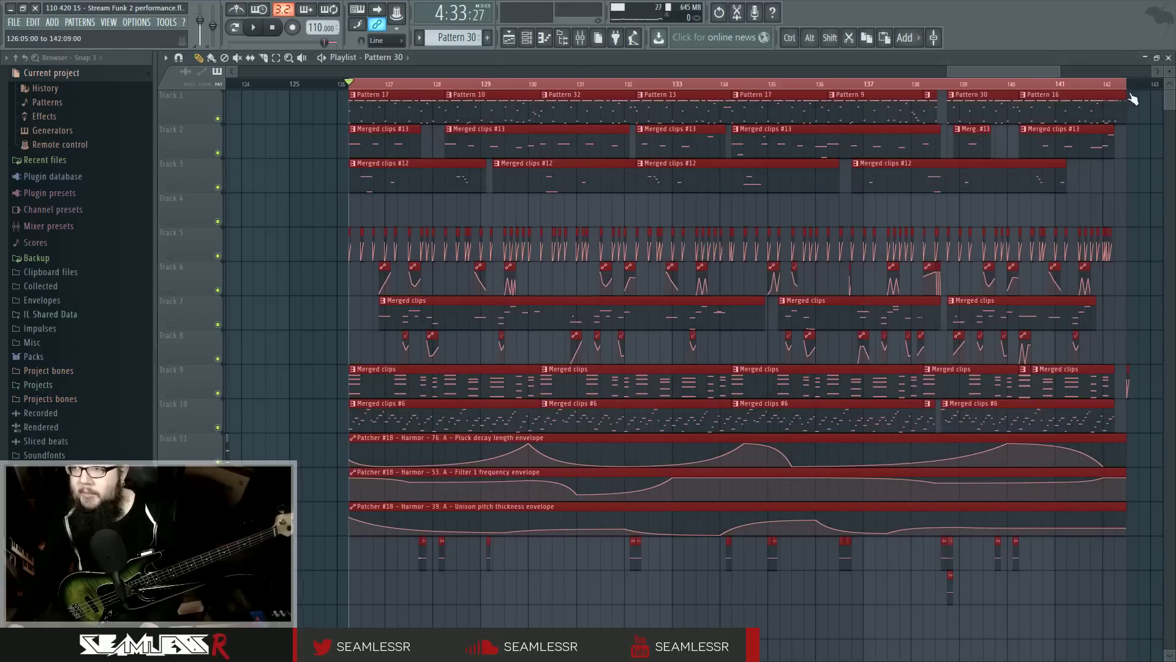
pyautogui.press('space')
pyautogui.click(580, 39)
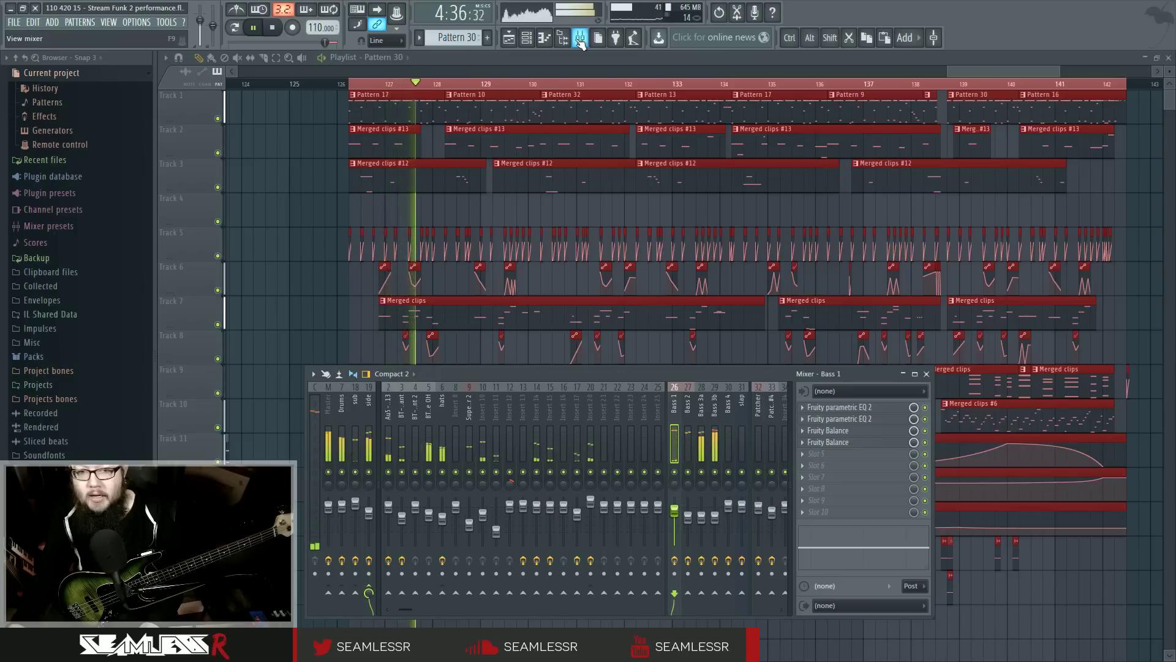
pyautogui.press('space')
pyautogui.click(526, 38)
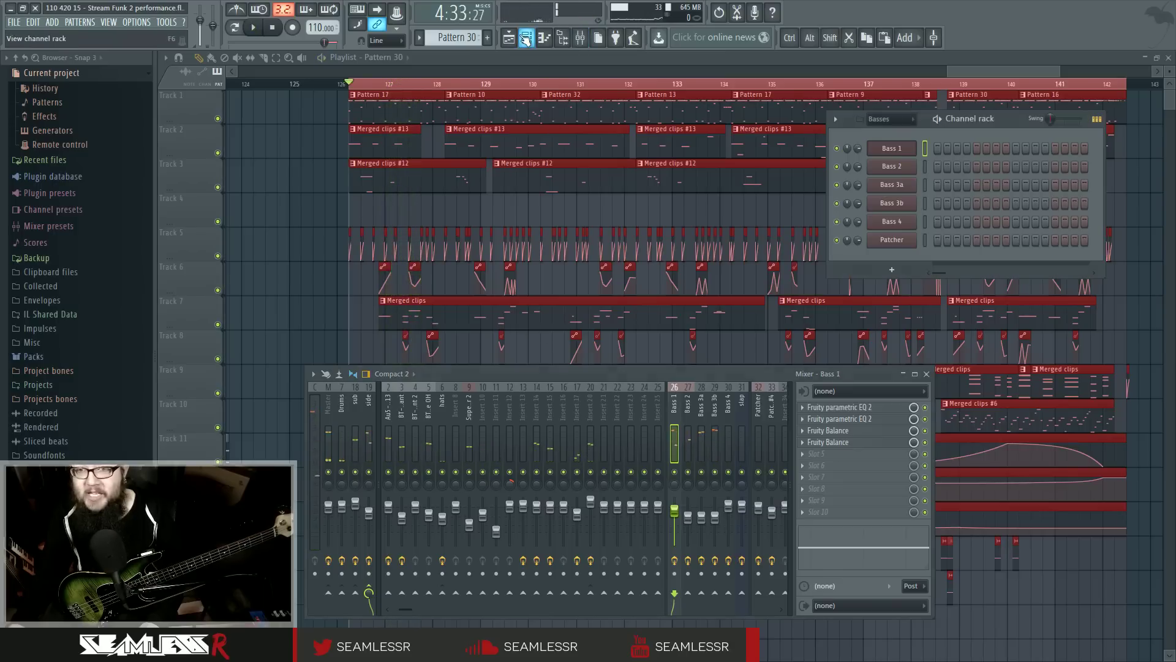
pyautogui.click(898, 158)
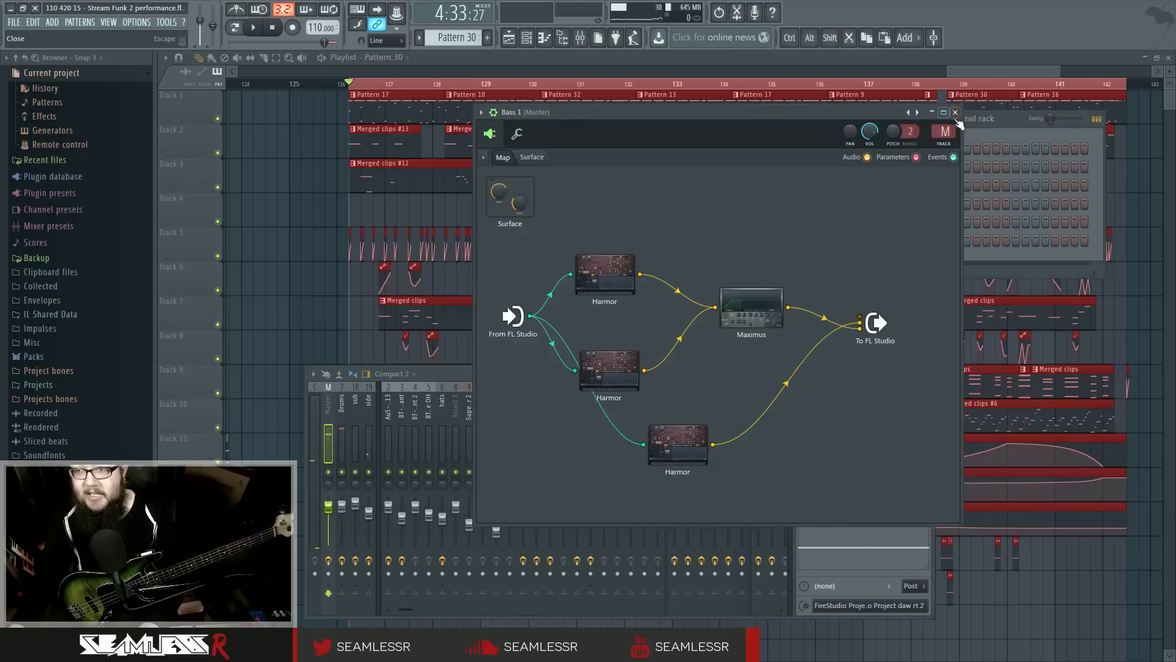
# Step: In Bass 2's widened Patcher, route the output to sub and Bass 2 instead of Master
pyautogui.click(956, 115)
pyautogui.click(892, 167)
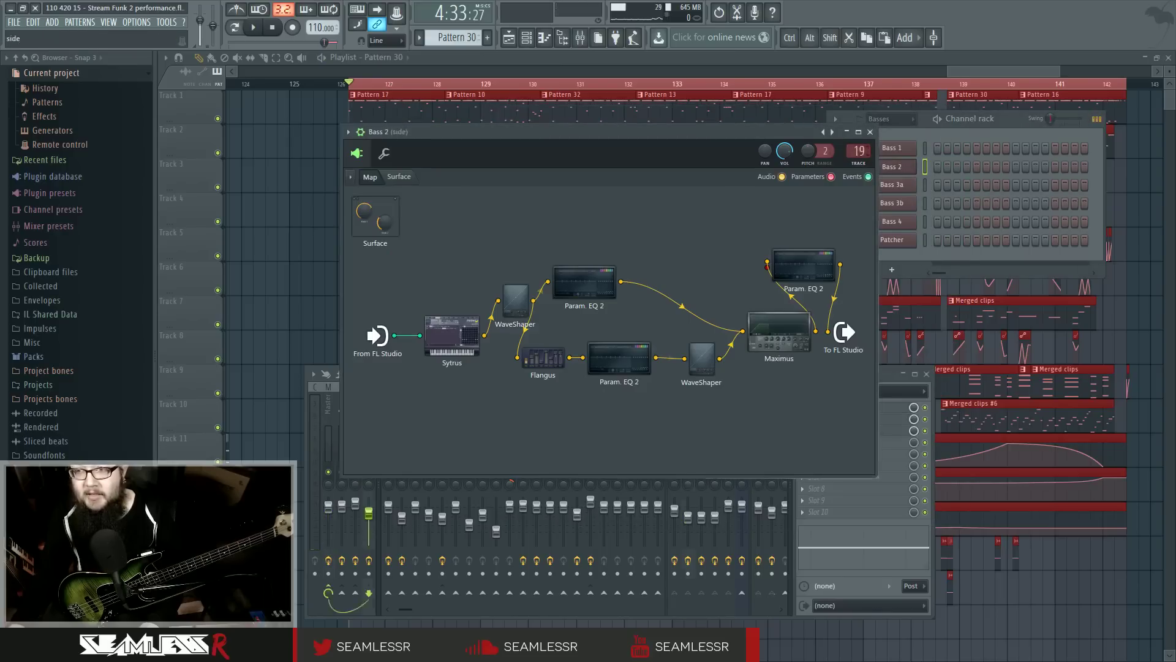
pyautogui.moveTo(878, 329); pyautogui.dragTo(1038, 329)
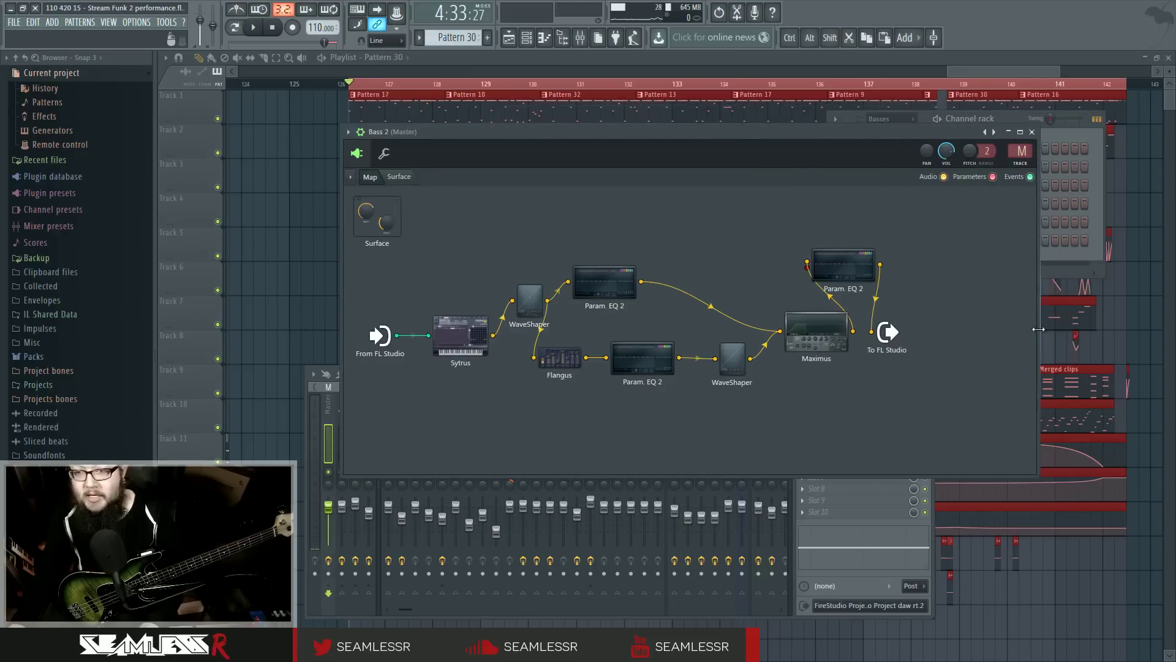
pyautogui.moveTo(891, 336); pyautogui.dragTo(965, 335)
pyautogui.rightClick(965, 336)
pyautogui.moveTo(979, 354)
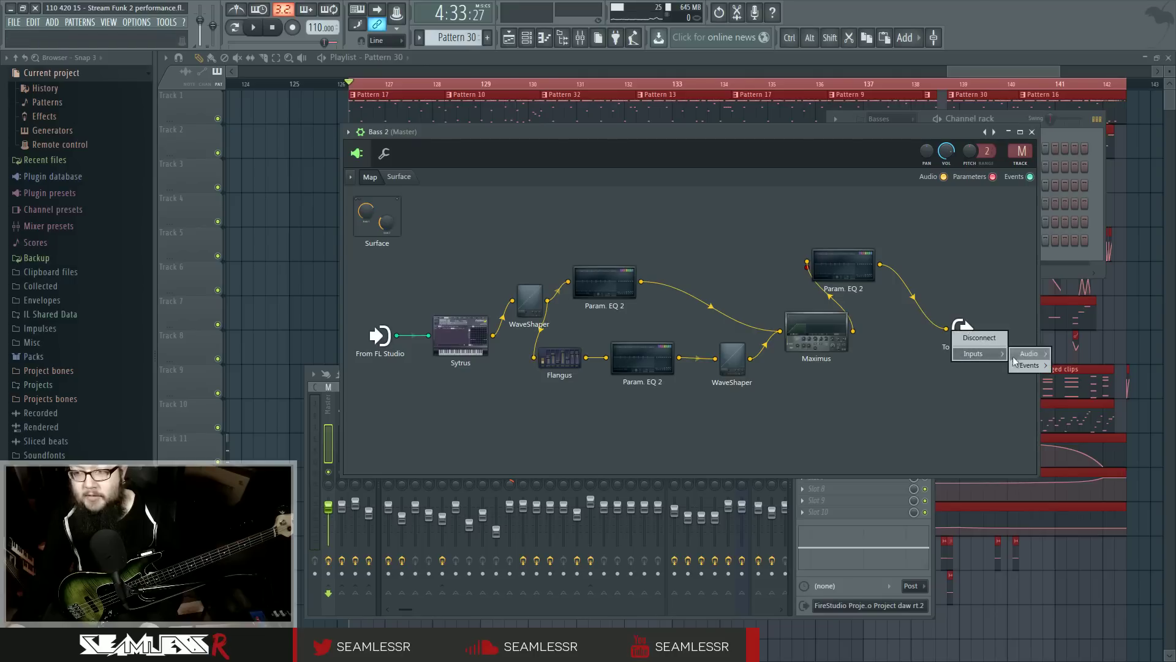
pyautogui.moveTo(1018, 353)
pyautogui.click(1070, 72)
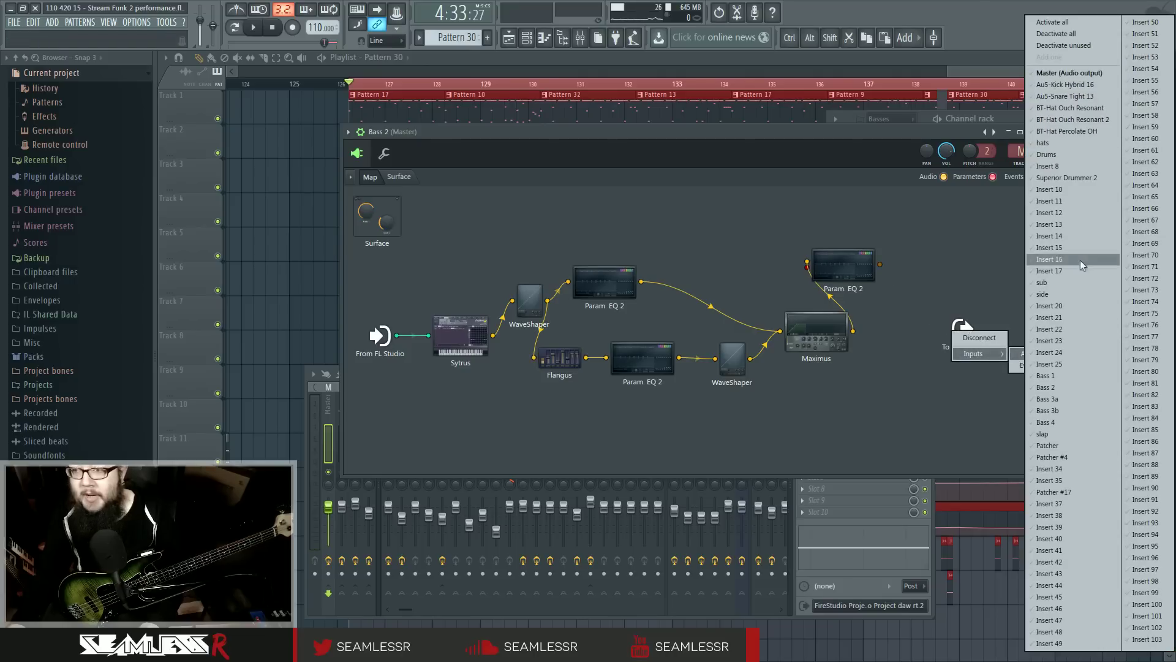
pyautogui.click(1068, 284)
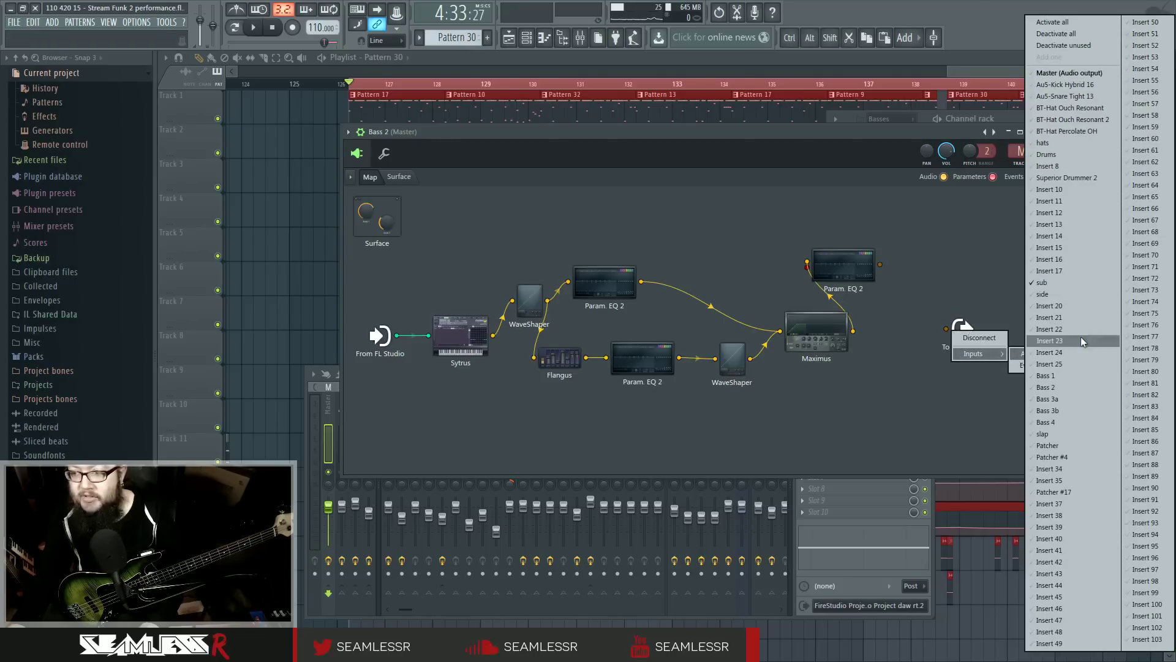
pyautogui.click(1064, 386)
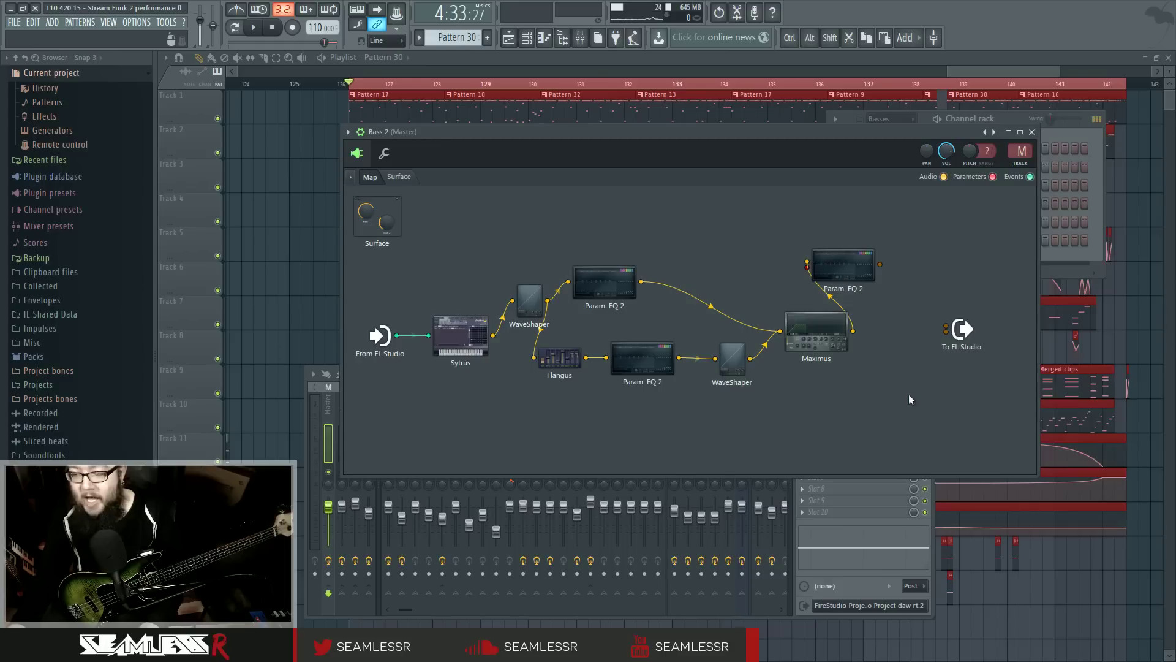
# Step: Wire the upper Param. EQ 2 to the output and add a note-fed Harmor wired to the output
pyautogui.moveTo(880, 264); pyautogui.dragTo(945, 334)
pyautogui.press('F8')
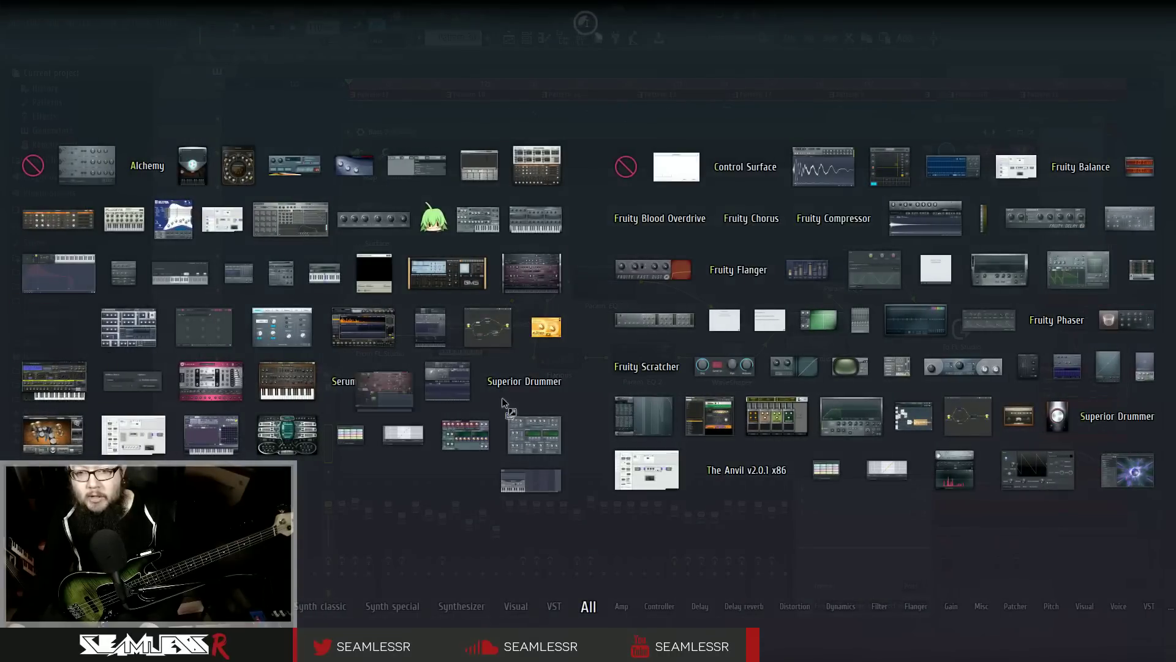
pyautogui.moveTo(502, 397); pyautogui.dragTo(947, 331)
pyautogui.rightClick(576, 421)
pyautogui.click(588, 441)
pyautogui.click(579, 412)
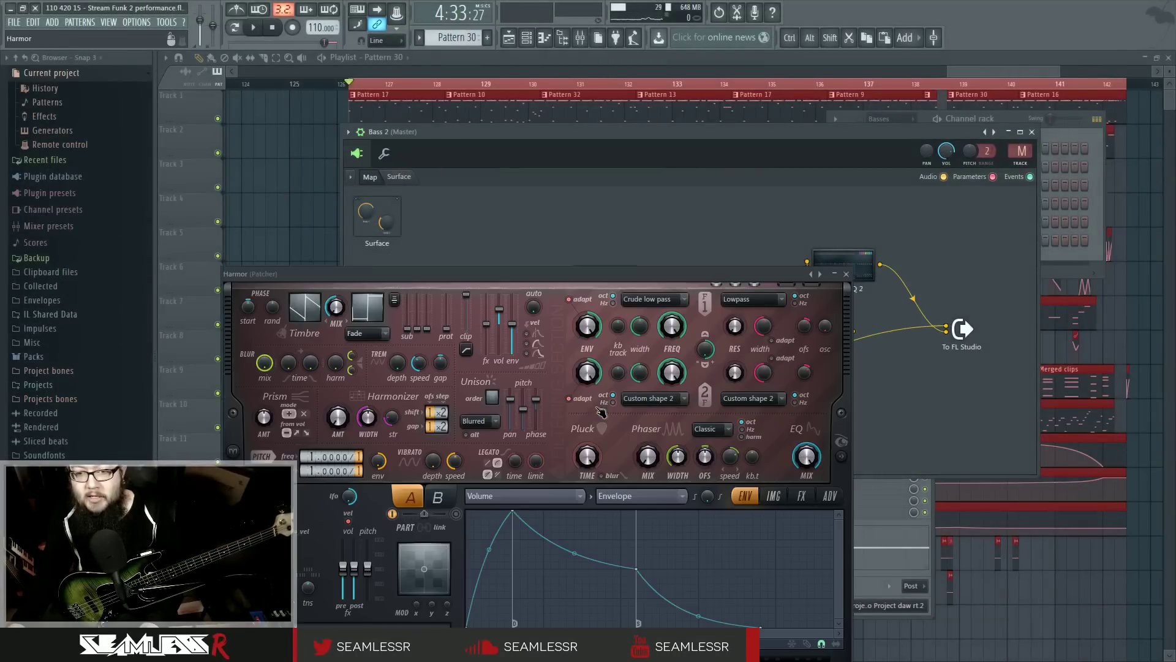
# Step: Load a different Harmor preset, tidy the Maximus and Param. EQ 2 positions, and close the Patcher
pyautogui.click(787, 296)
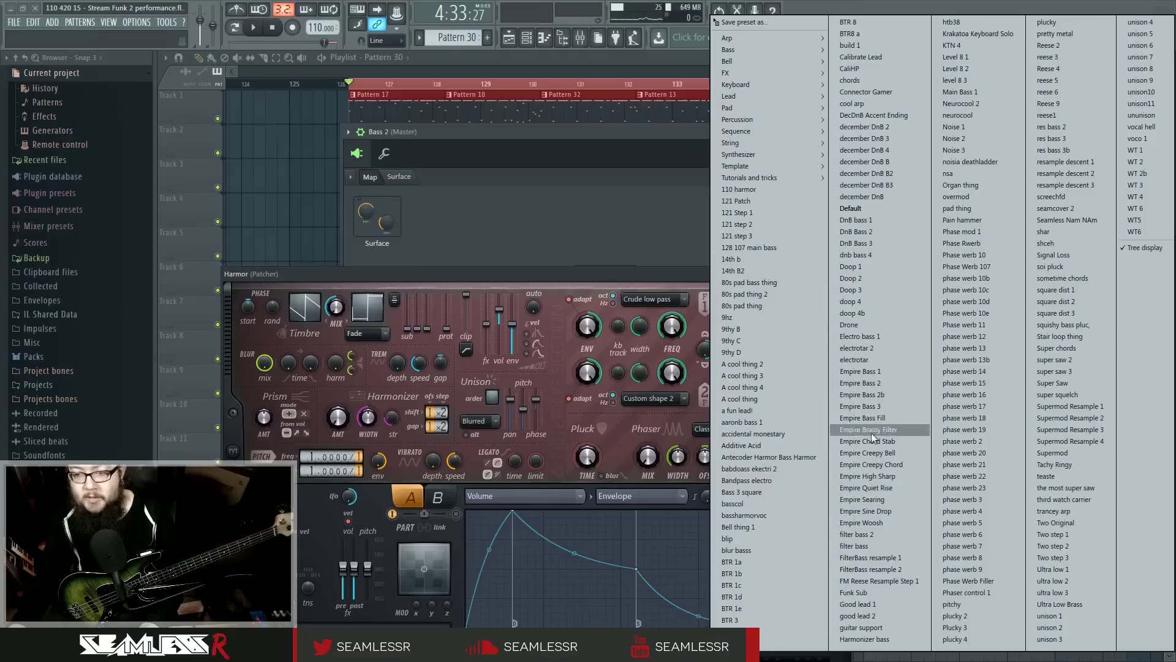
pyautogui.click(856, 593)
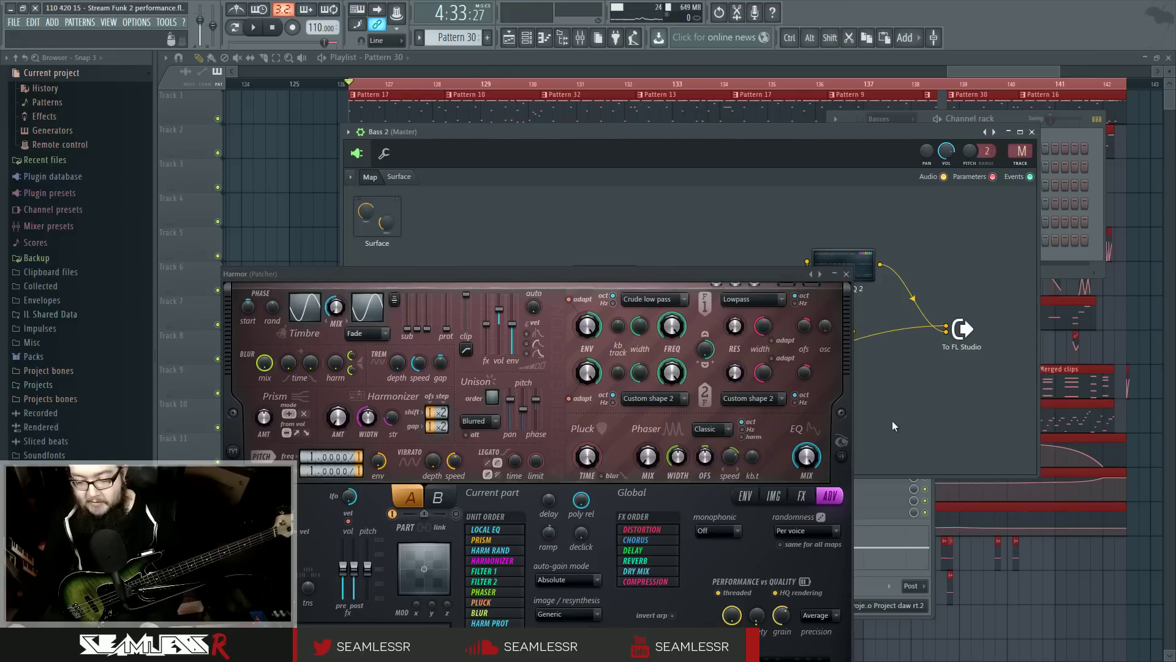
pyautogui.click(846, 274)
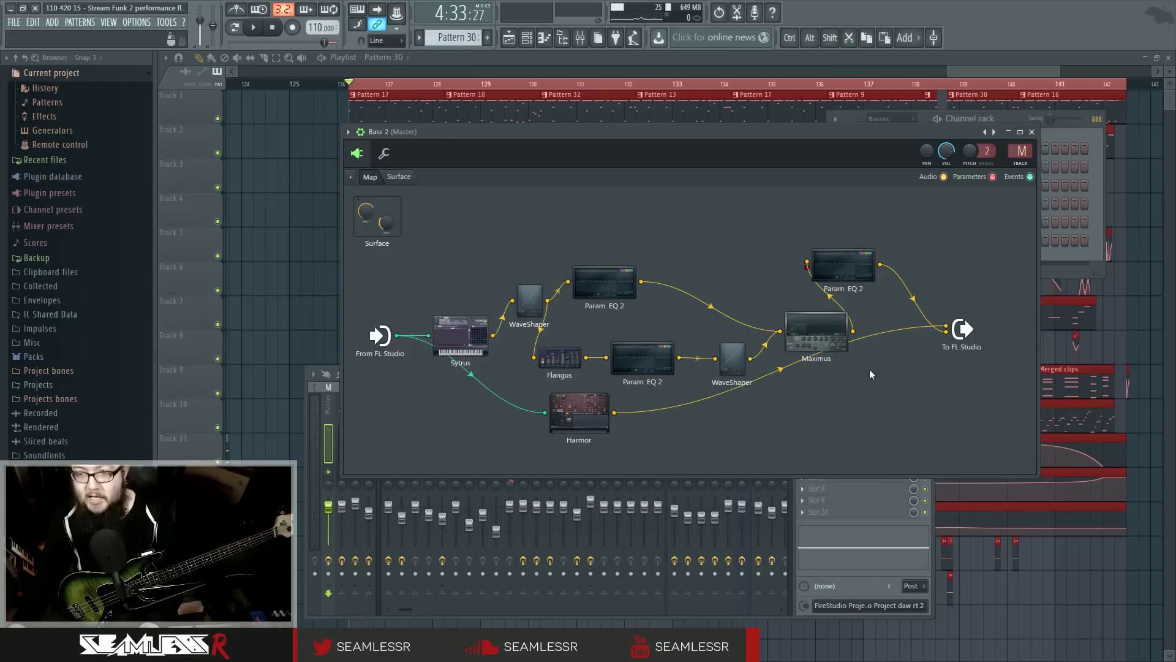
pyautogui.moveTo(837, 323); pyautogui.dragTo(810, 307)
pyautogui.moveTo(856, 274); pyautogui.dragTo(892, 282)
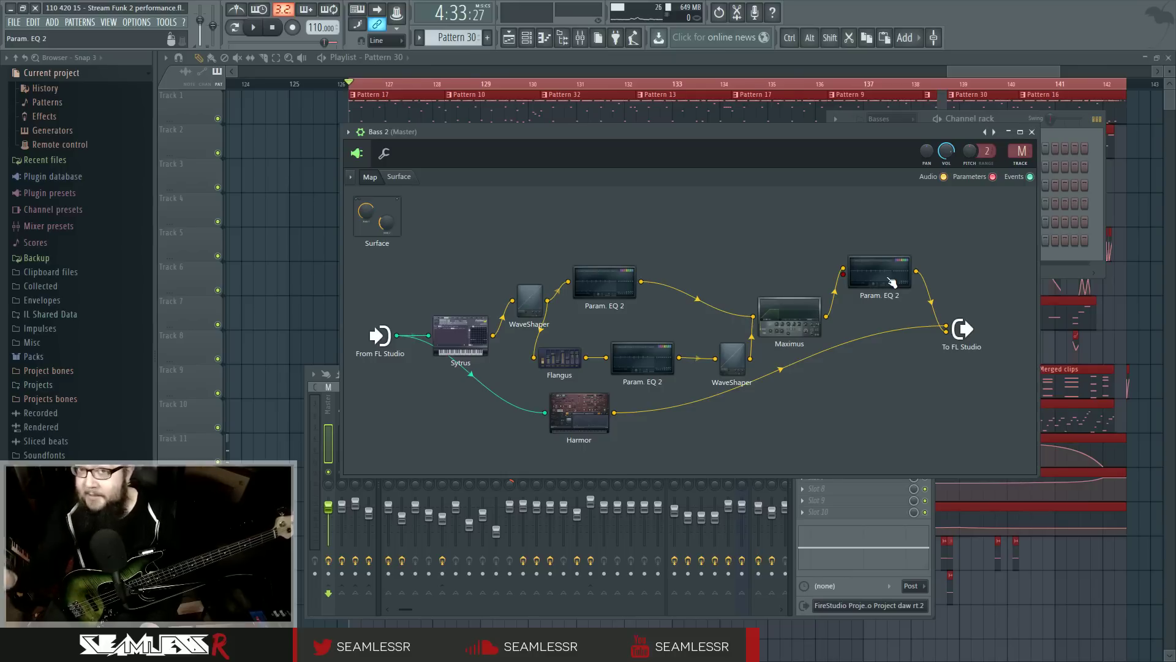
pyautogui.click(1032, 132)
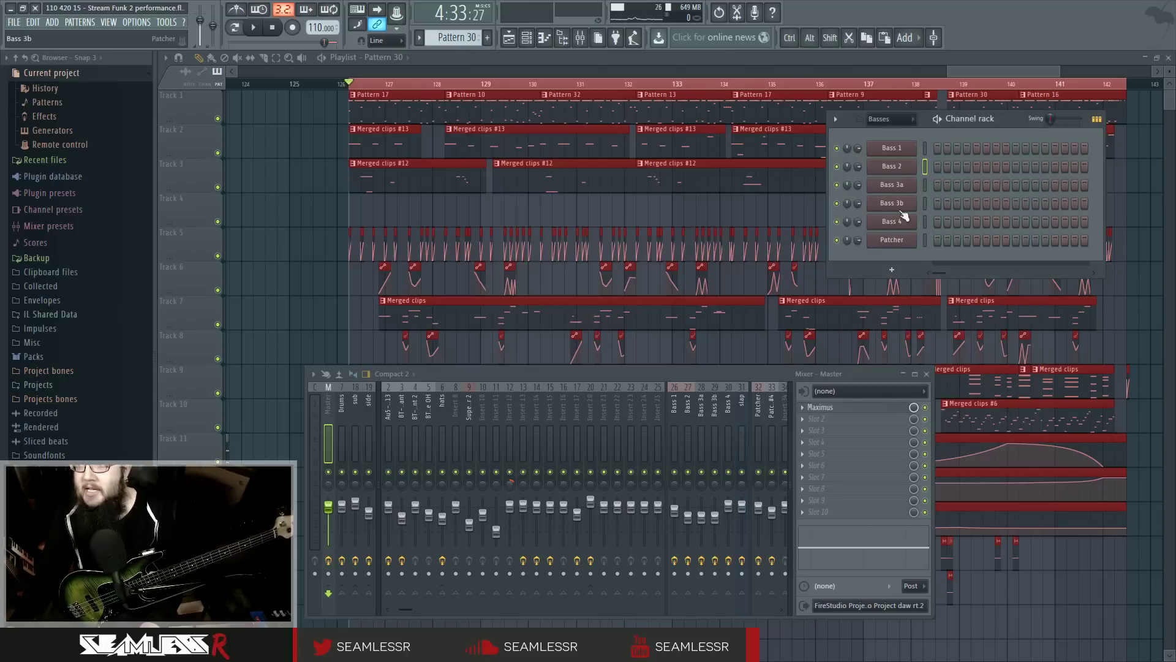
# Step: Open and widen Bass 3a's Patcher, routing its output to Bass 3a and sub, not Master
pyautogui.click(892, 184)
pyautogui.rightClick(910, 172)
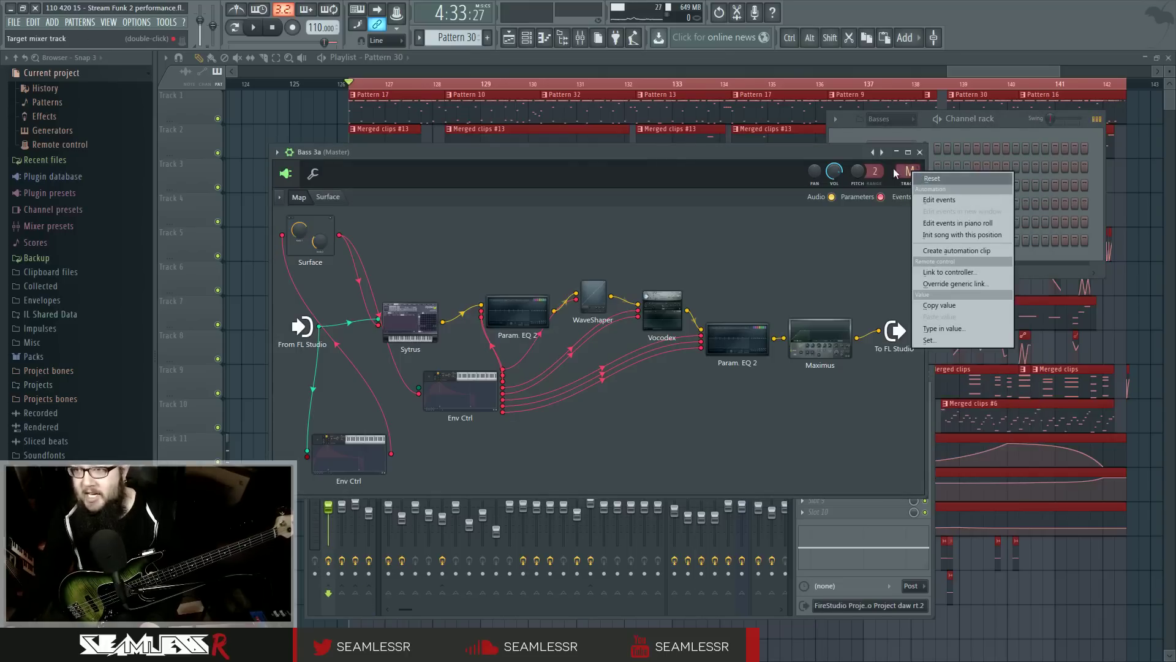
pyautogui.click(864, 312)
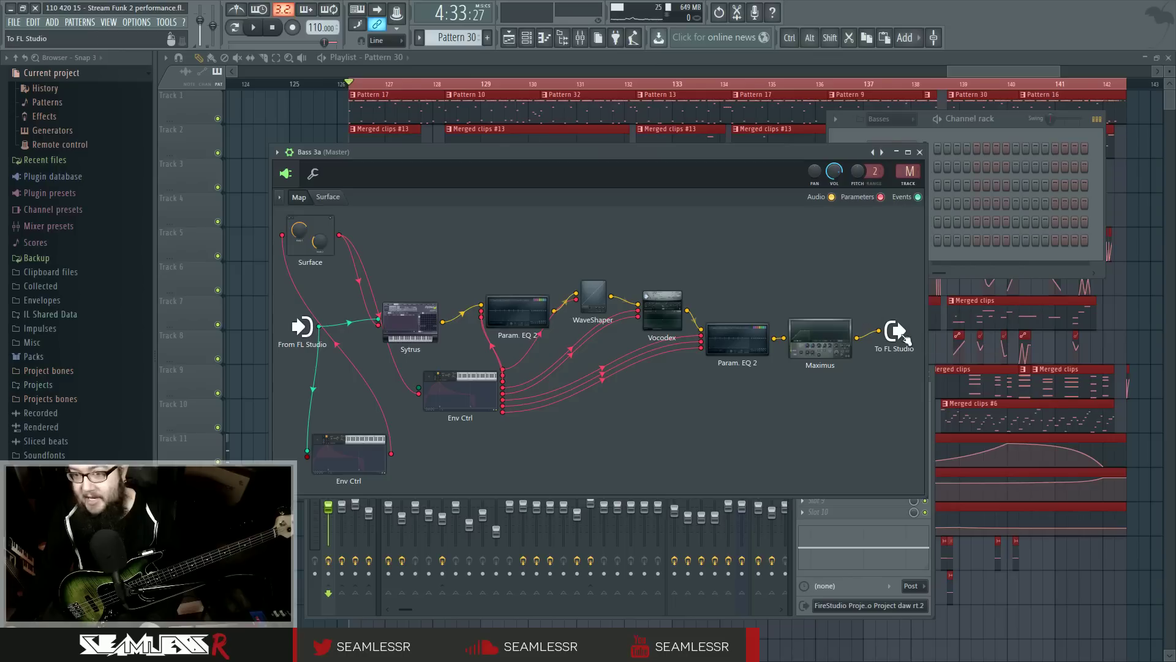
pyautogui.moveTo(912, 342); pyautogui.dragTo(1092, 361)
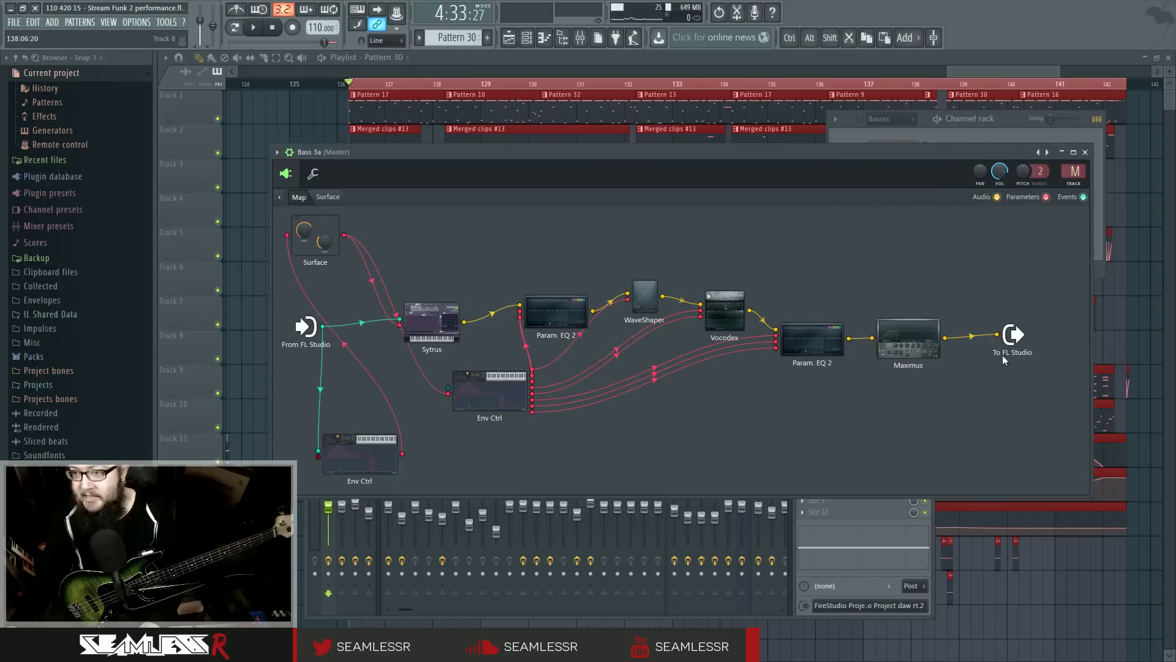
pyautogui.rightClick(1011, 337)
pyautogui.moveTo(1042, 362)
pyautogui.moveTo(1094, 364)
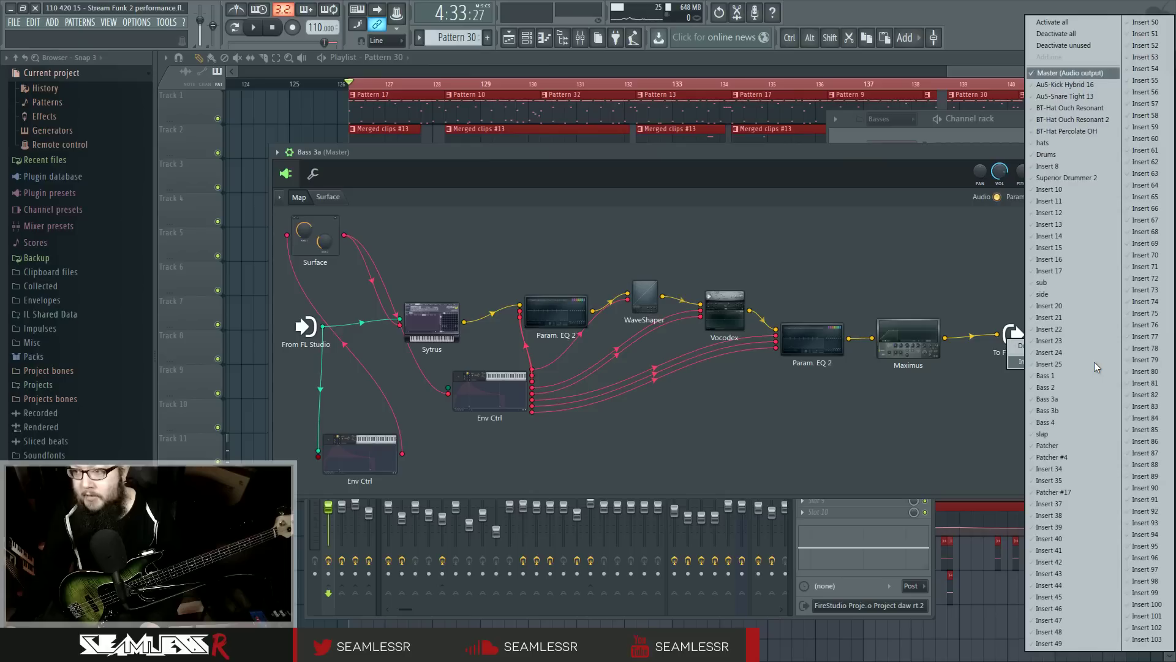
pyautogui.click(1078, 398)
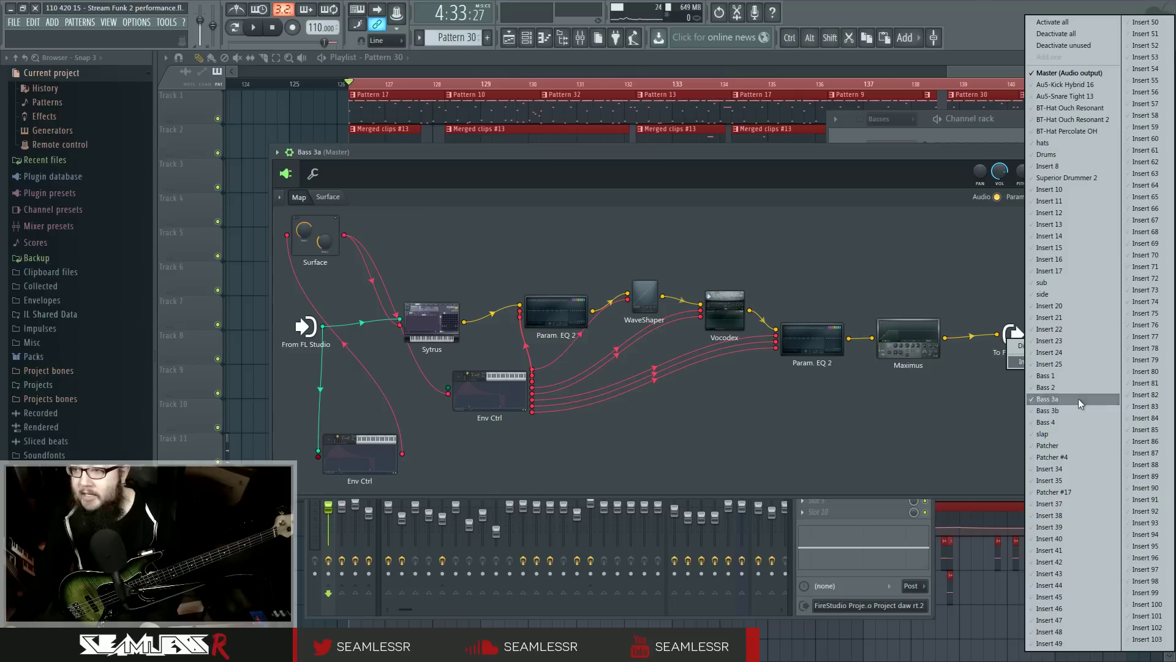
pyautogui.click(1063, 283)
pyautogui.click(1060, 74)
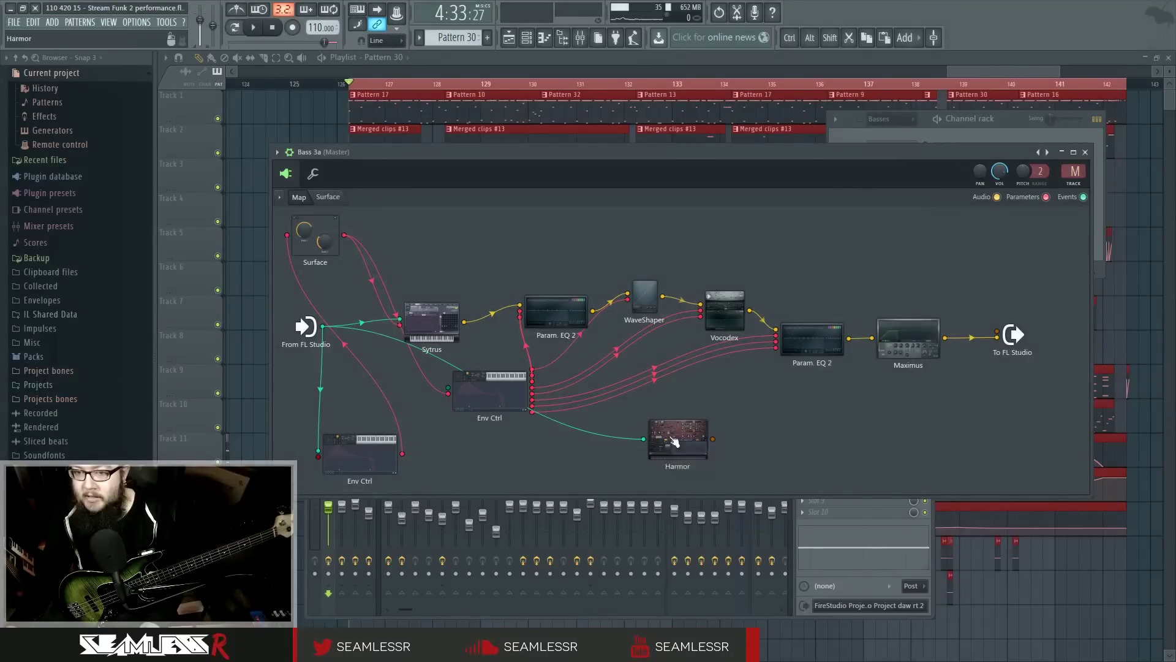
# Step: Load the Funk Sub preset into the Harmor module
pyautogui.doubleClick(679, 435)
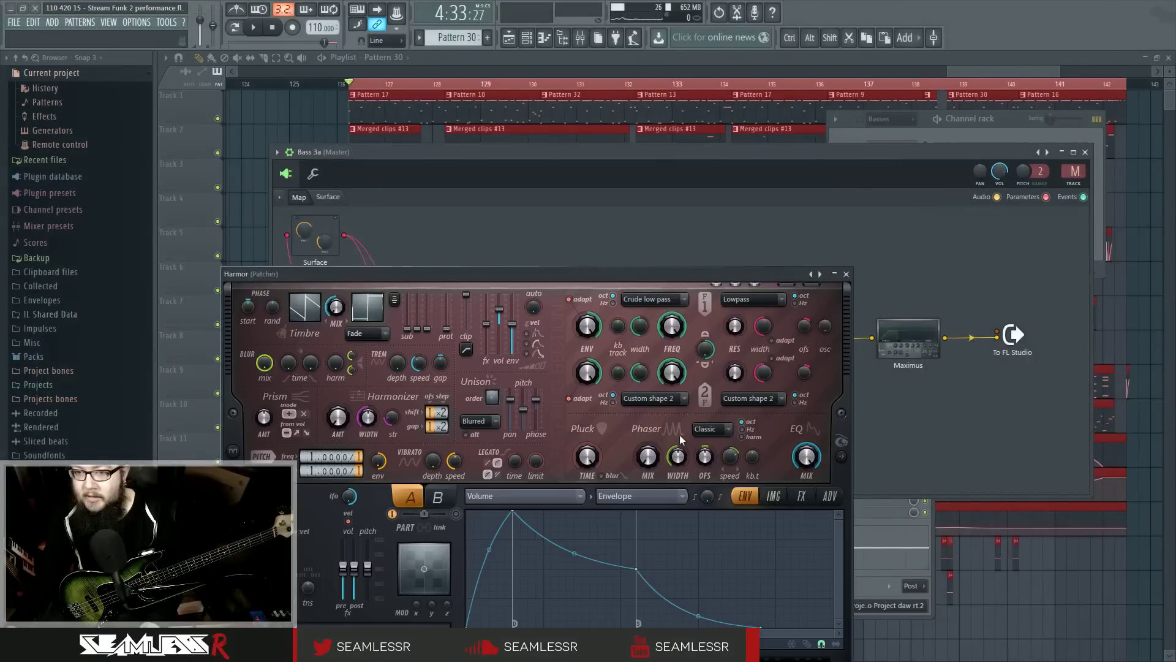
pyautogui.click(821, 275)
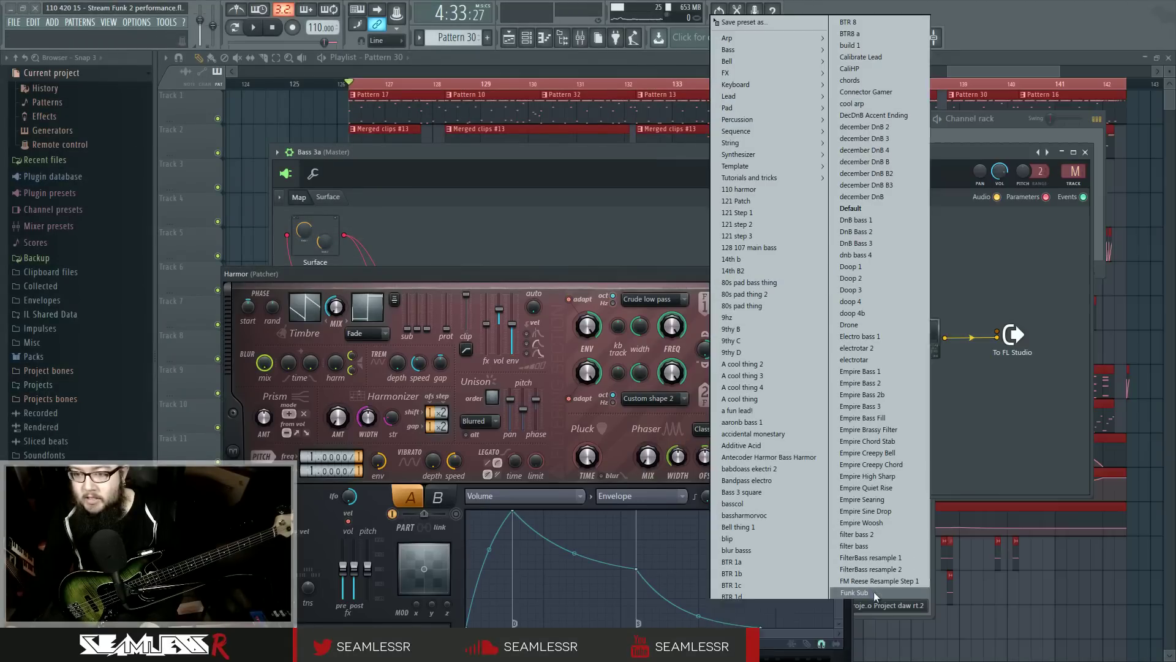
pyautogui.click(874, 590)
pyautogui.click(849, 273)
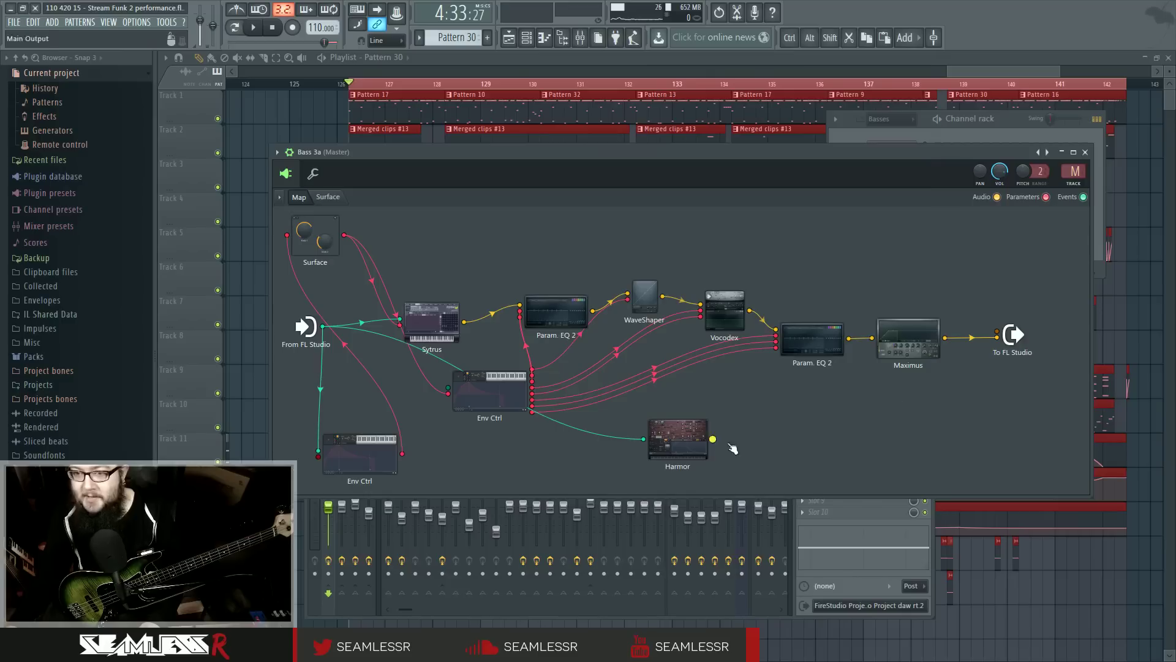
# Step: Open Bass 3b's Patcher, take its output off Master, and widen the window
pyautogui.click(1085, 152)
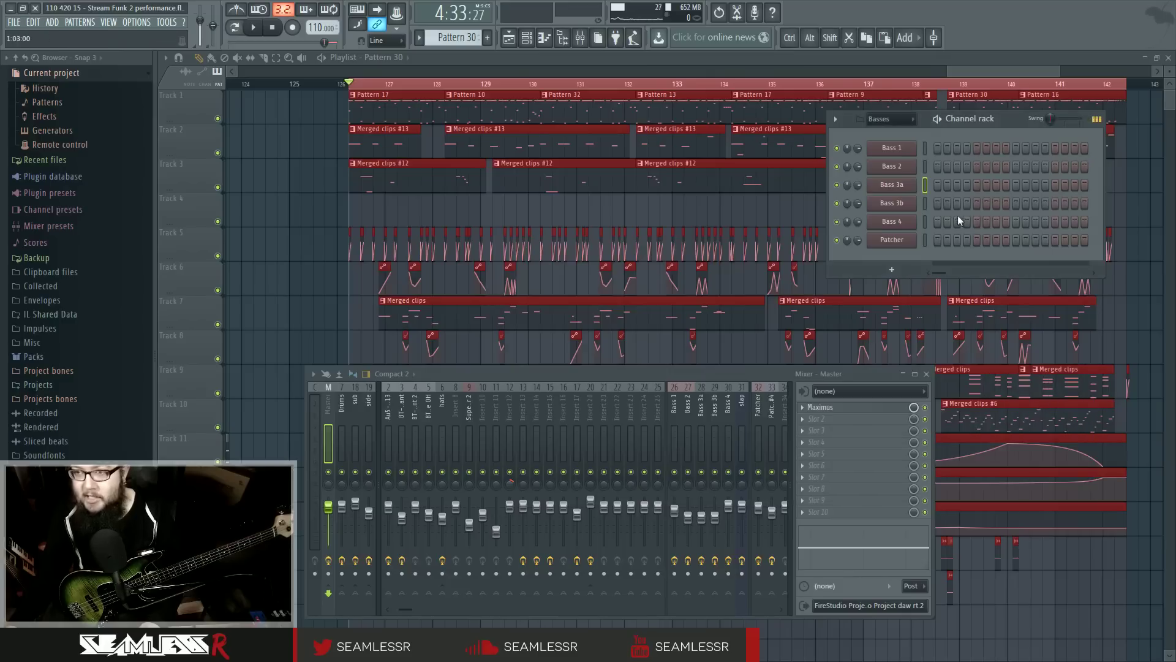
pyautogui.click(904, 202)
pyautogui.rightClick(942, 133)
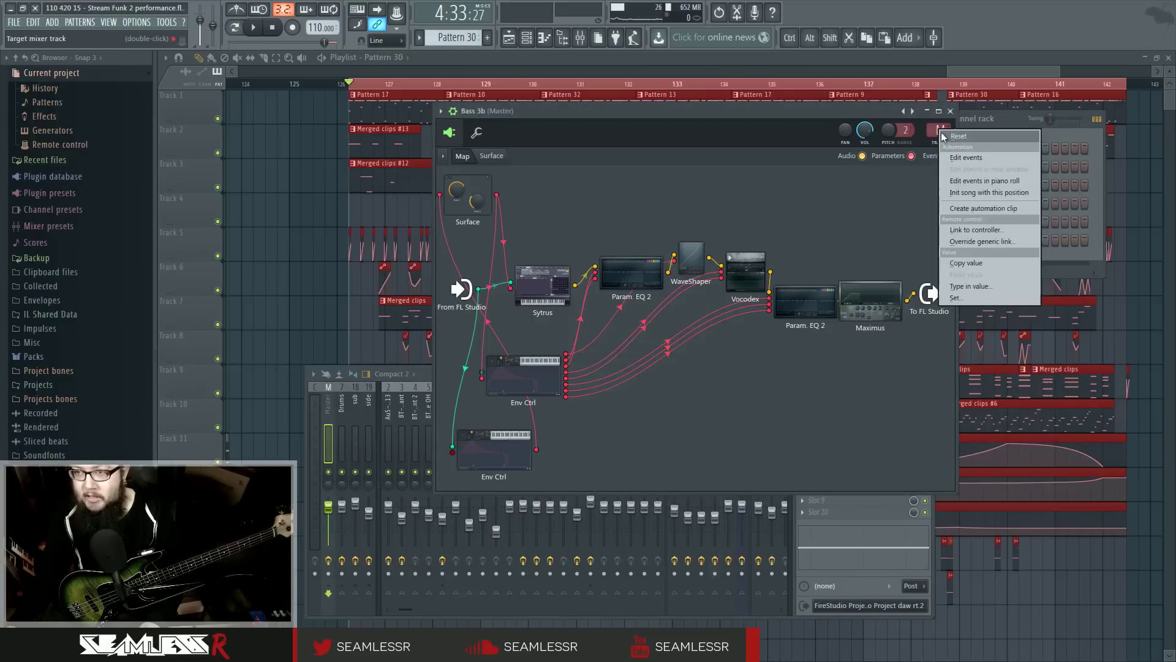
pyautogui.click(984, 208)
pyautogui.rightClick(916, 297)
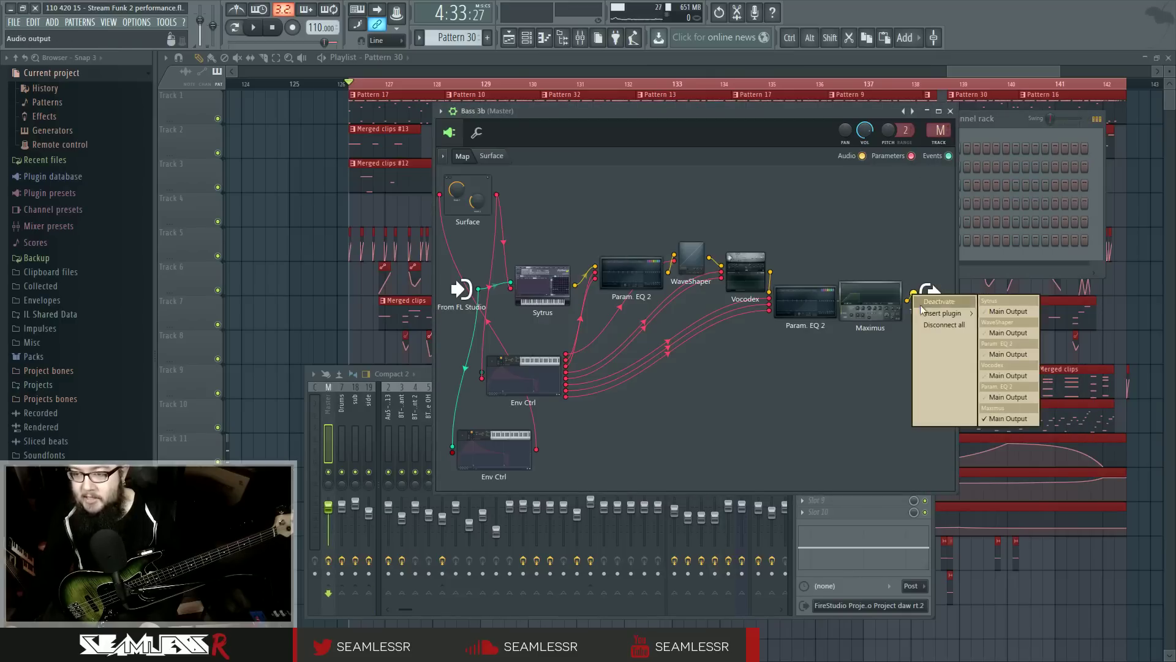
pyautogui.press('Escape')
pyautogui.rightClick(936, 298)
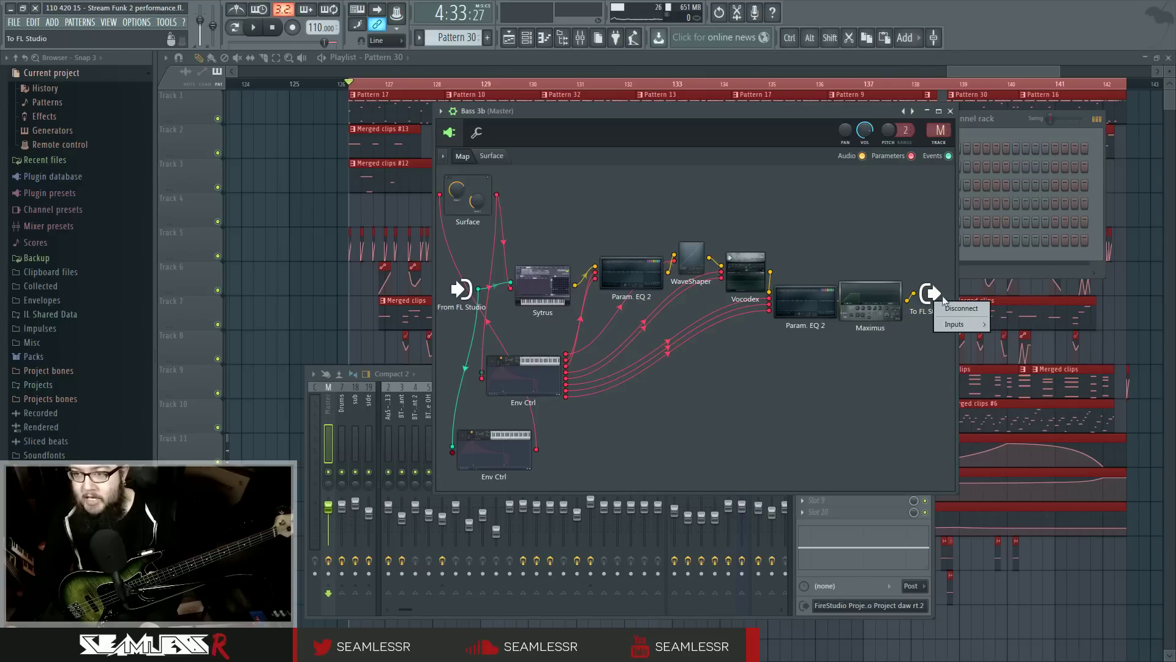
pyautogui.moveTo(963, 328)
pyautogui.moveTo(1005, 323)
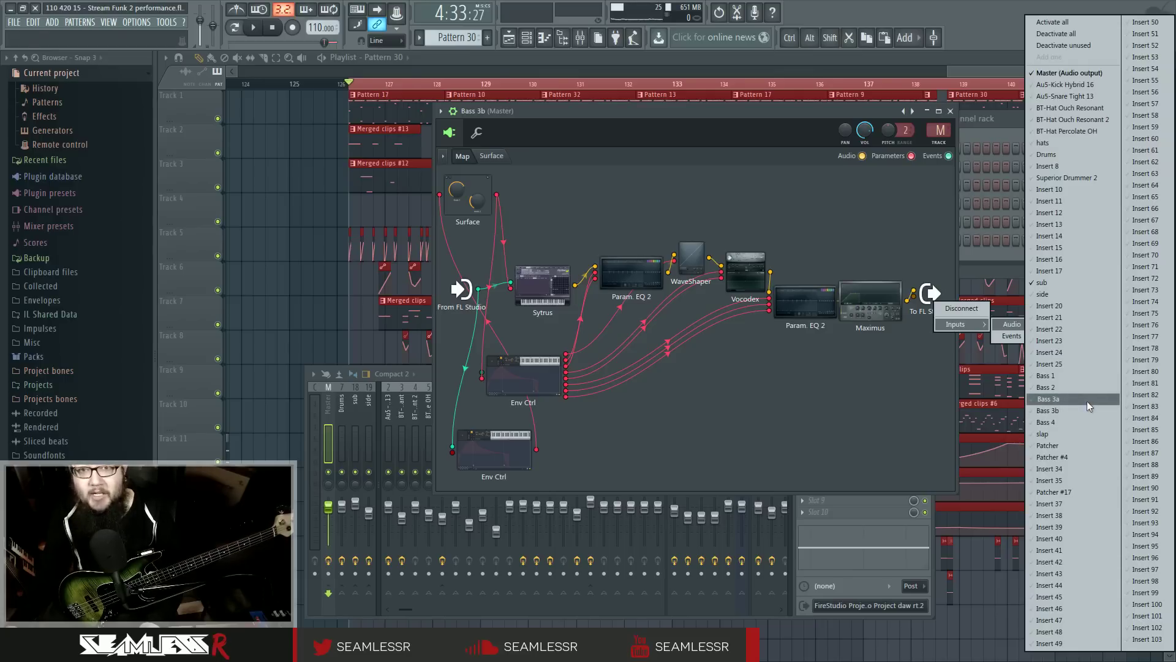
pyautogui.click(1068, 72)
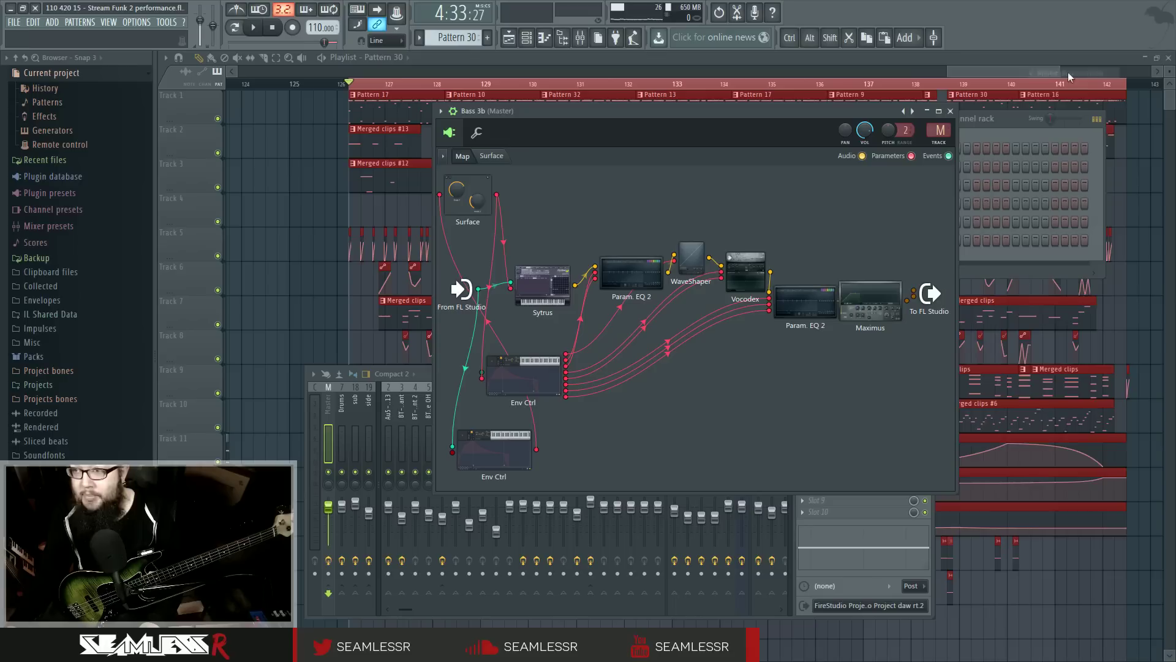
pyautogui.moveTo(958, 309); pyautogui.dragTo(1045, 309)
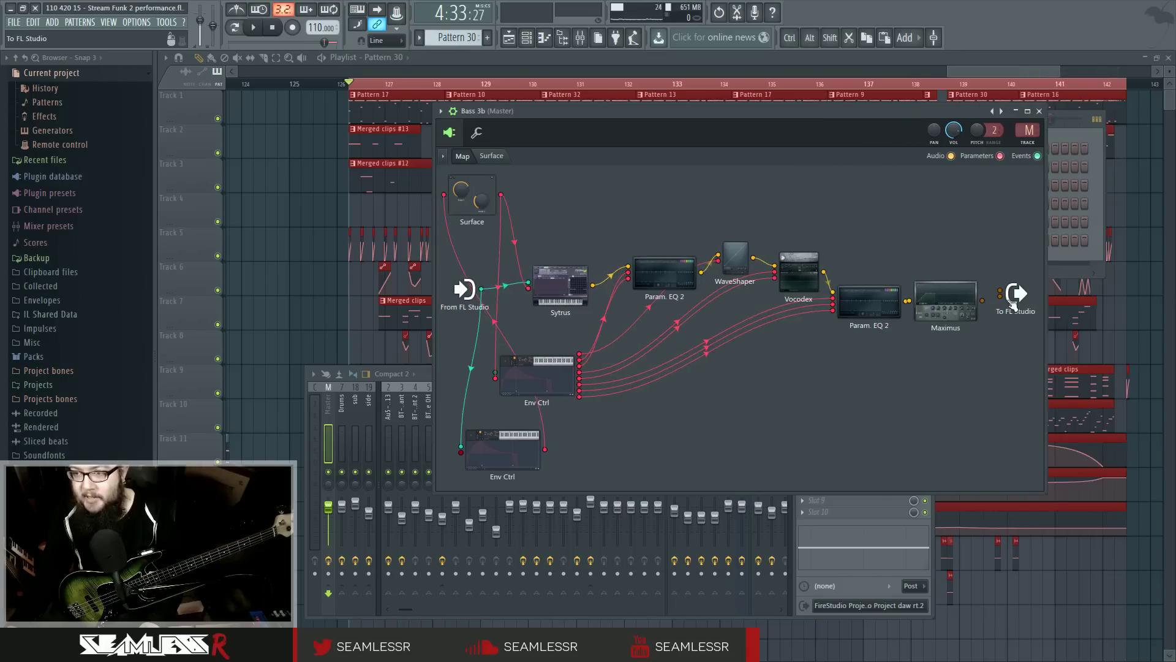
# Step: Add a Funk Sub Harmor wired to To FL Studio, then switch to Bass 4's Patcher
pyautogui.press('F8')
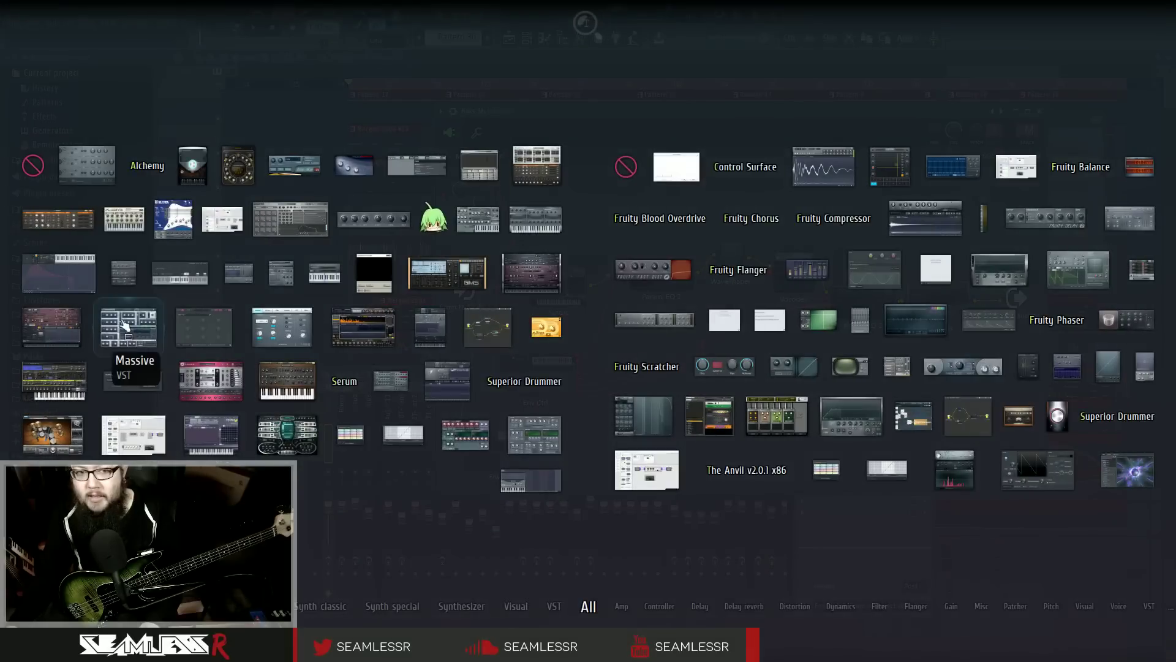
pyautogui.moveTo(392, 349); pyautogui.dragTo(741, 426)
pyautogui.doubleClick(741, 427)
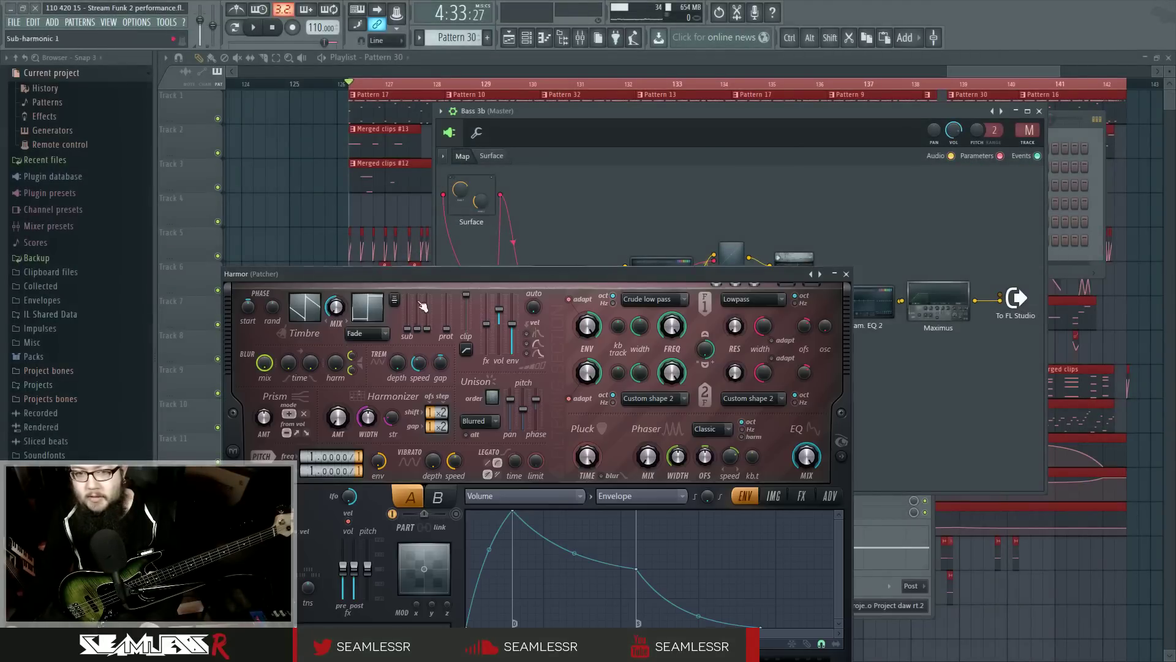
pyautogui.click(817, 274)
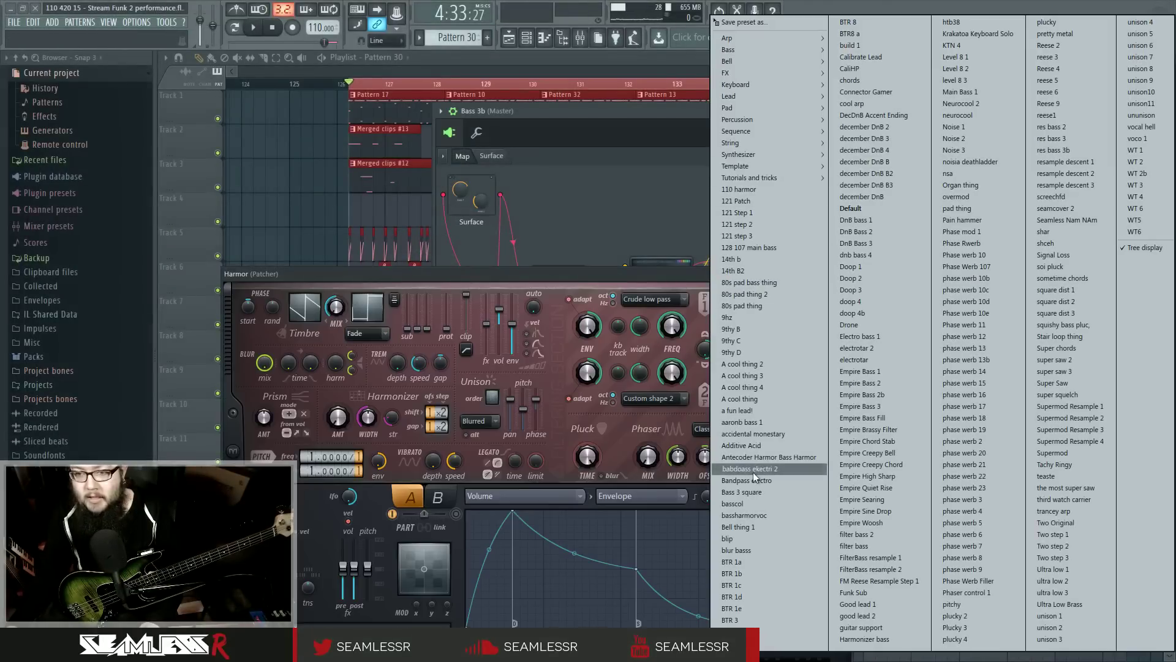
pyautogui.click(856, 592)
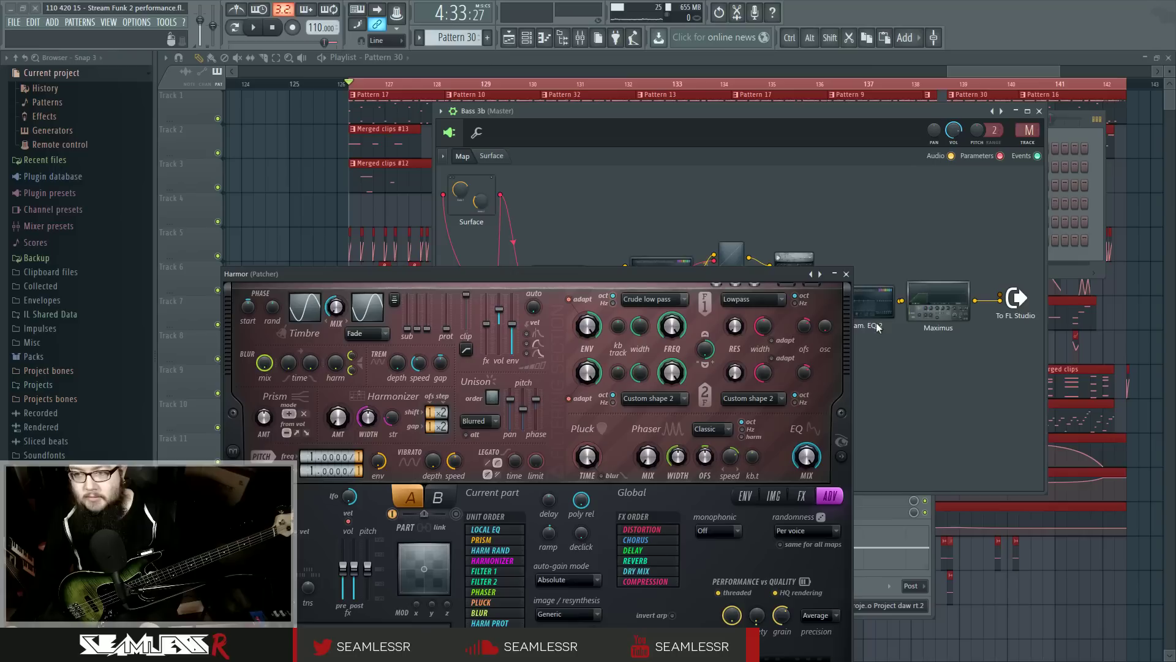
pyautogui.click(853, 274)
pyautogui.moveTo(906, 318); pyautogui.dragTo(1004, 296)
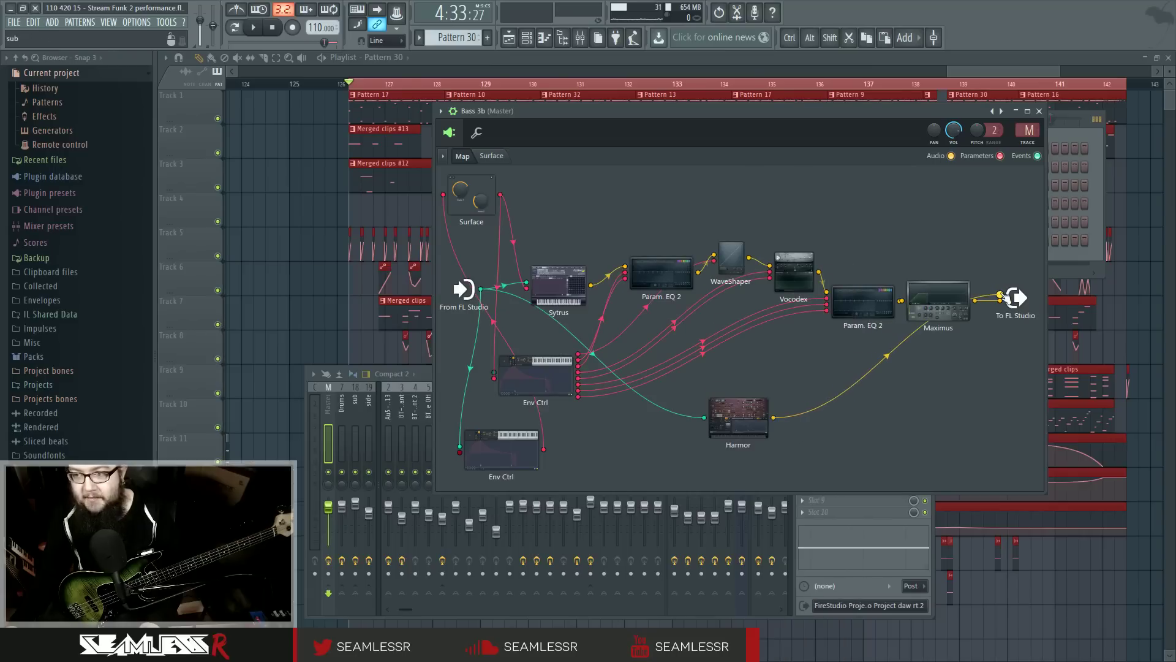
pyautogui.click(1039, 111)
pyautogui.click(906, 222)
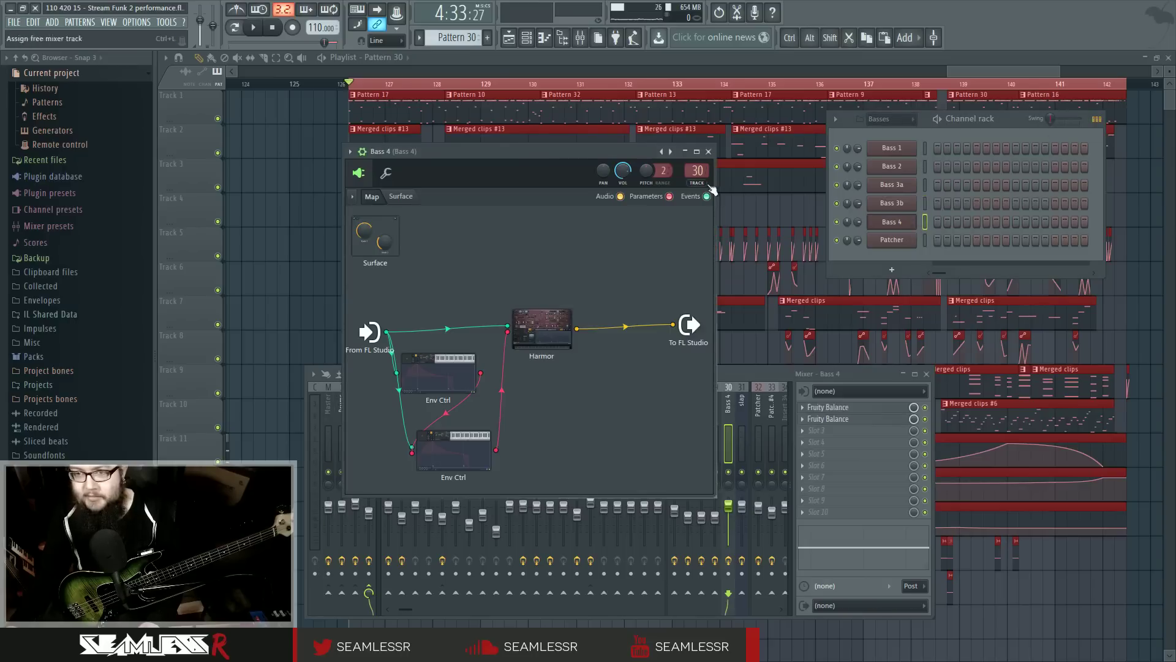
# Step: Route Bass 4's Patcher output to the Bass 4 insert and connect its Harmor to the output
pyautogui.moveTo(716, 231); pyautogui.dragTo(932, 230)
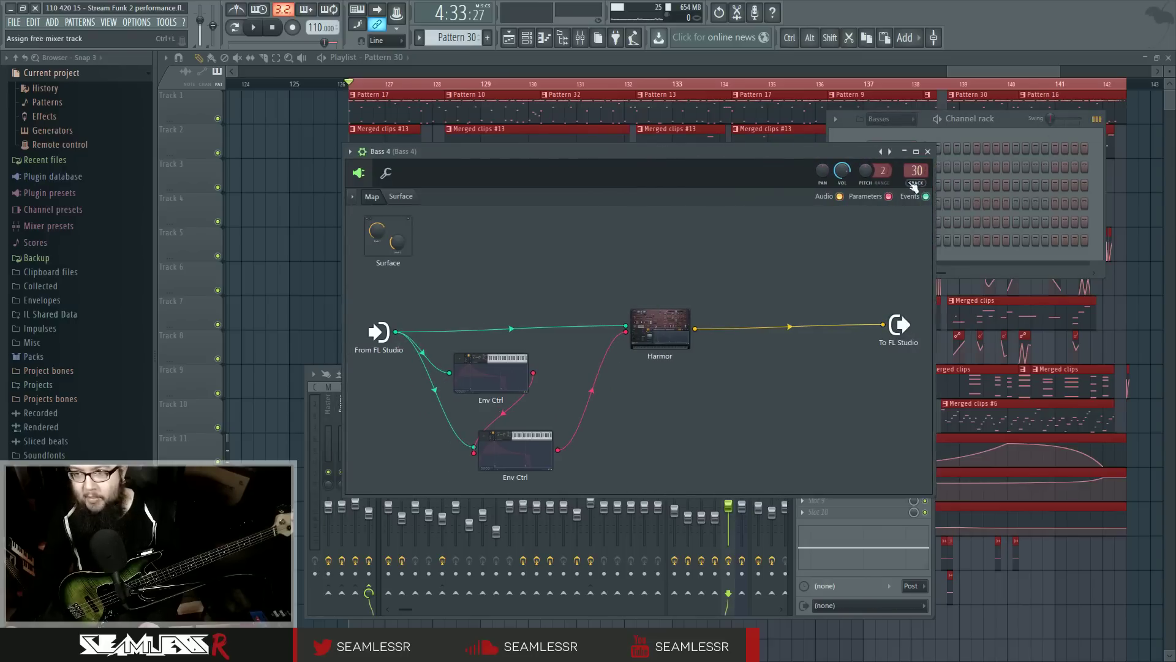
pyautogui.moveTo(916, 172); pyautogui.dragTo(902, 174)
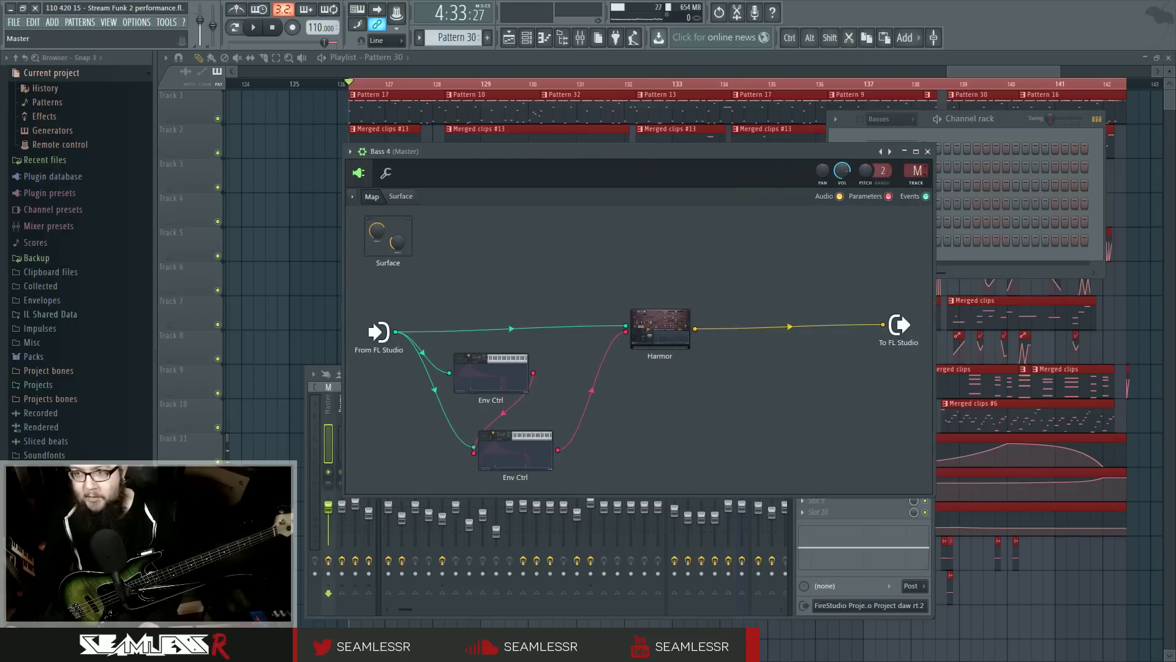
pyautogui.rightClick(897, 327)
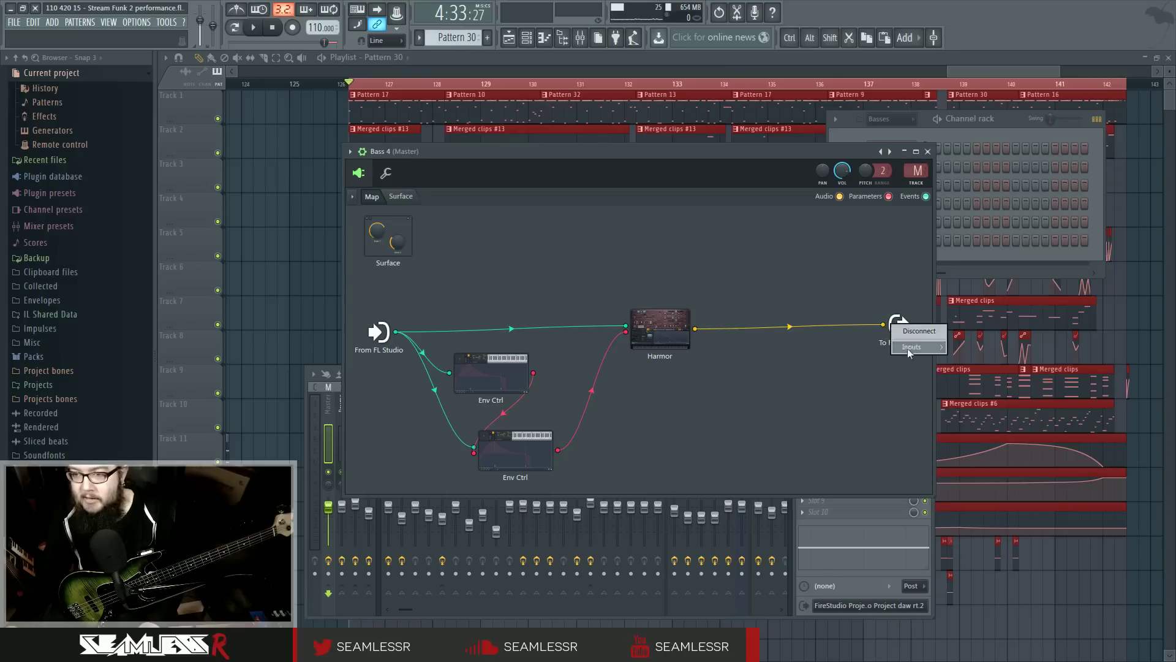
pyautogui.rightClick(904, 330)
pyautogui.moveTo(925, 356)
pyautogui.moveTo(982, 357)
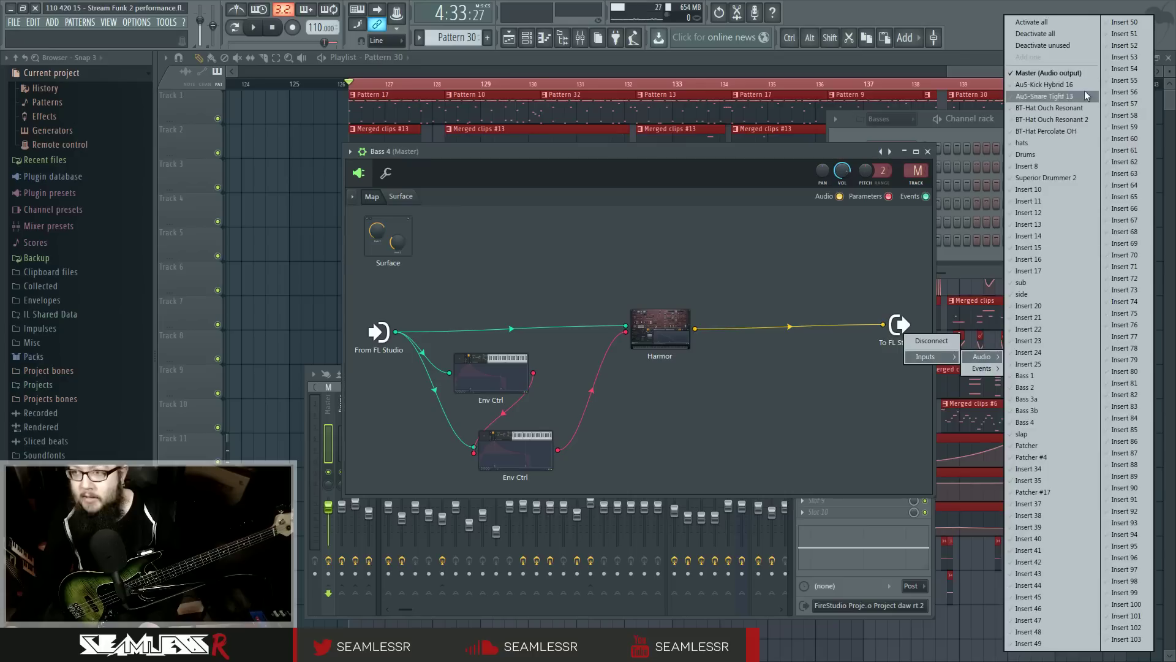
pyautogui.click(1042, 423)
pyautogui.moveTo(695, 329); pyautogui.dragTo(883, 324)
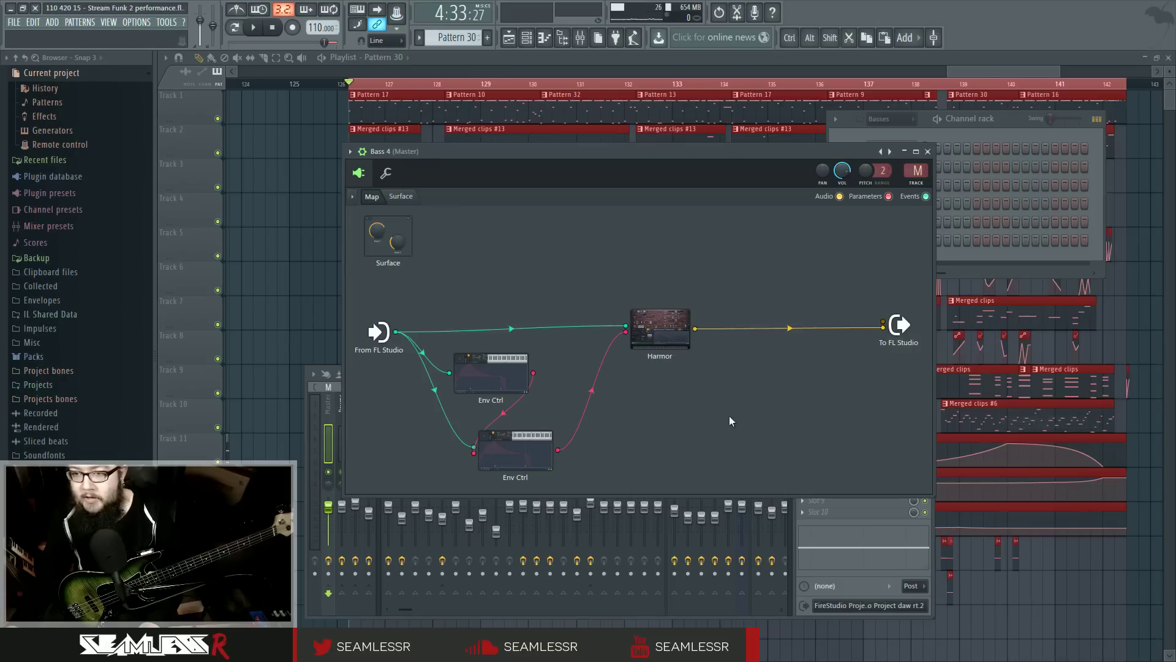
# Step: Add a second Harmor with the Funk Sub preset, then close the Bass 4 Patcher
pyautogui.press('F8')
pyautogui.moveTo(130, 351); pyautogui.dragTo(539, 393)
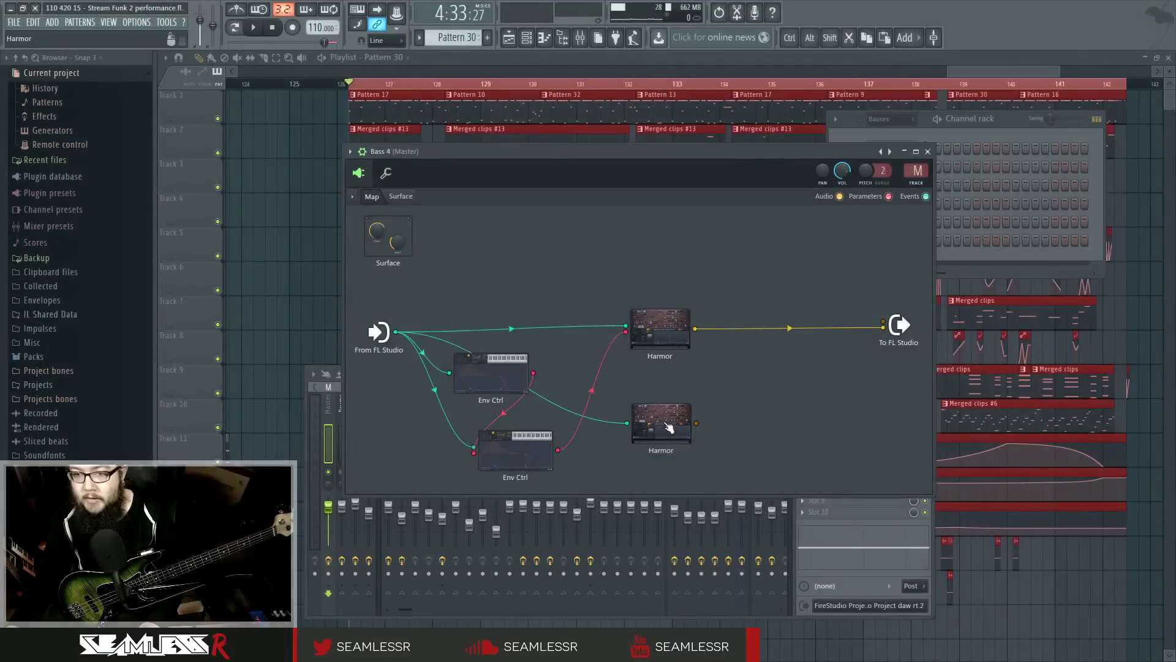
pyautogui.click(813, 274)
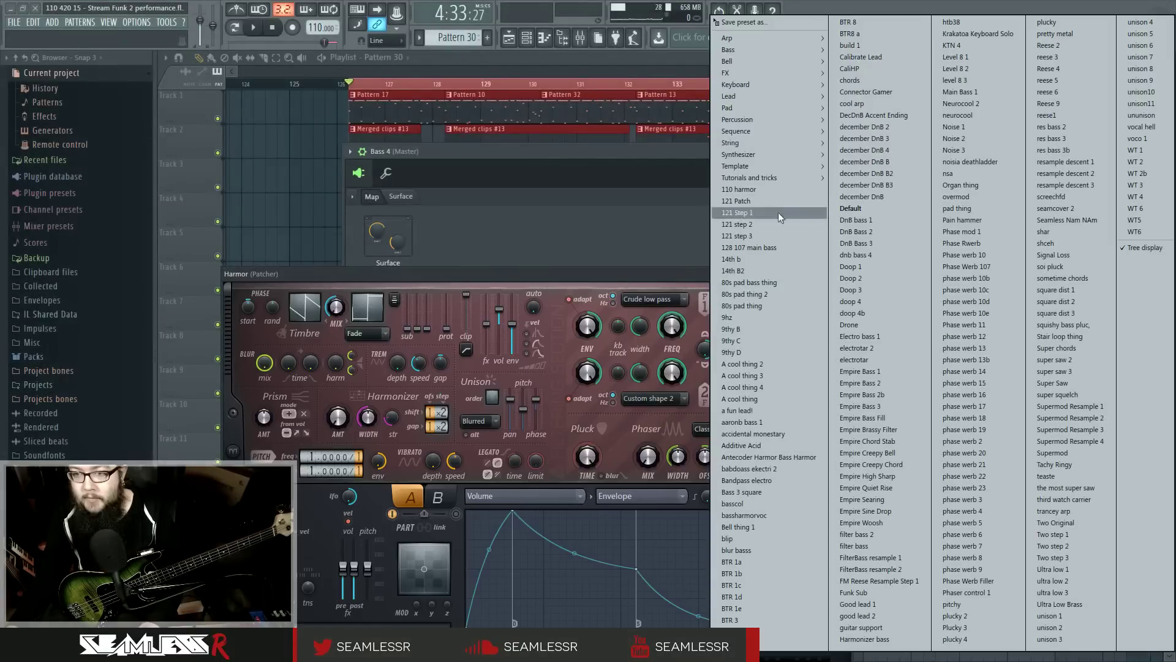
pyautogui.click(880, 598)
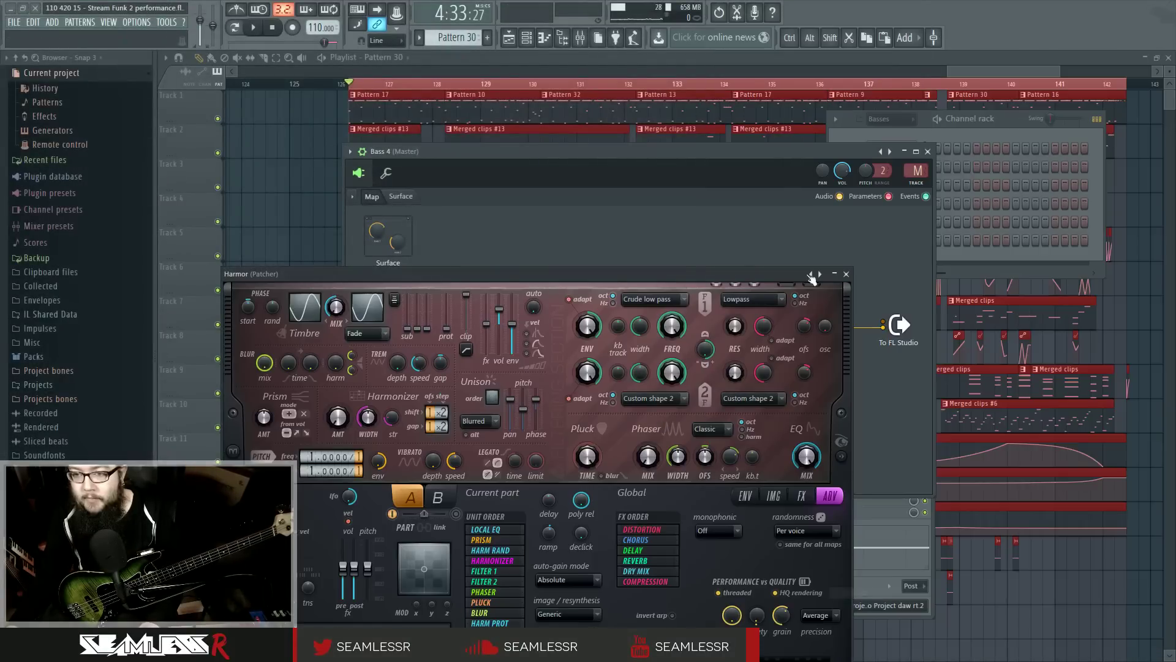
pyautogui.click(846, 274)
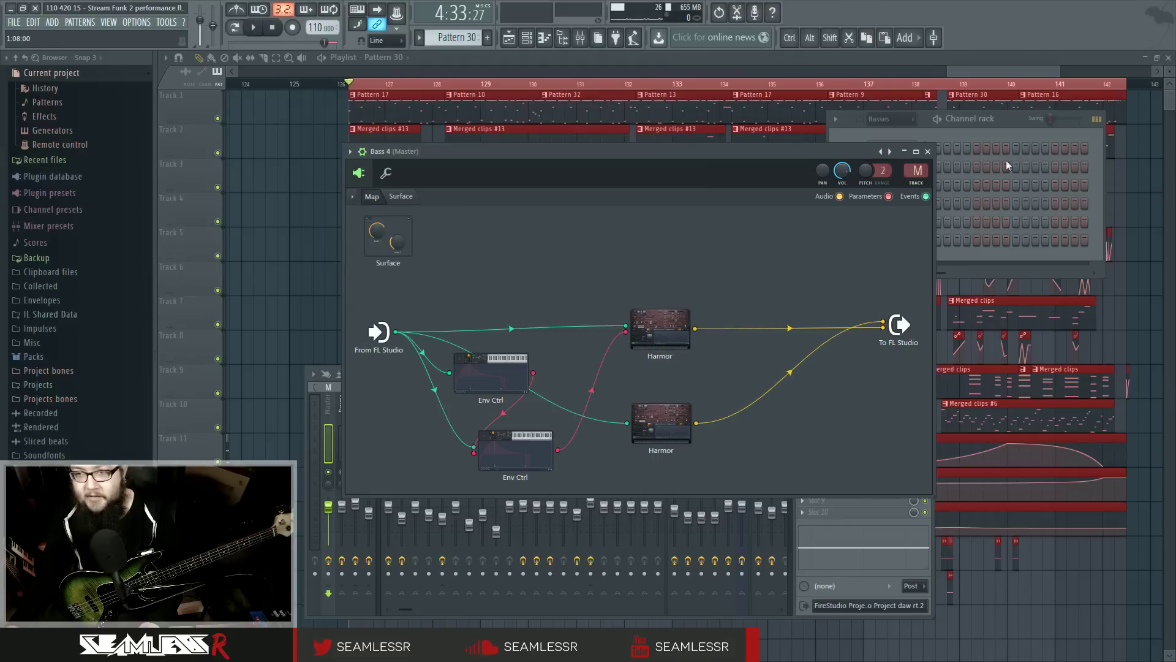
pyautogui.click(929, 152)
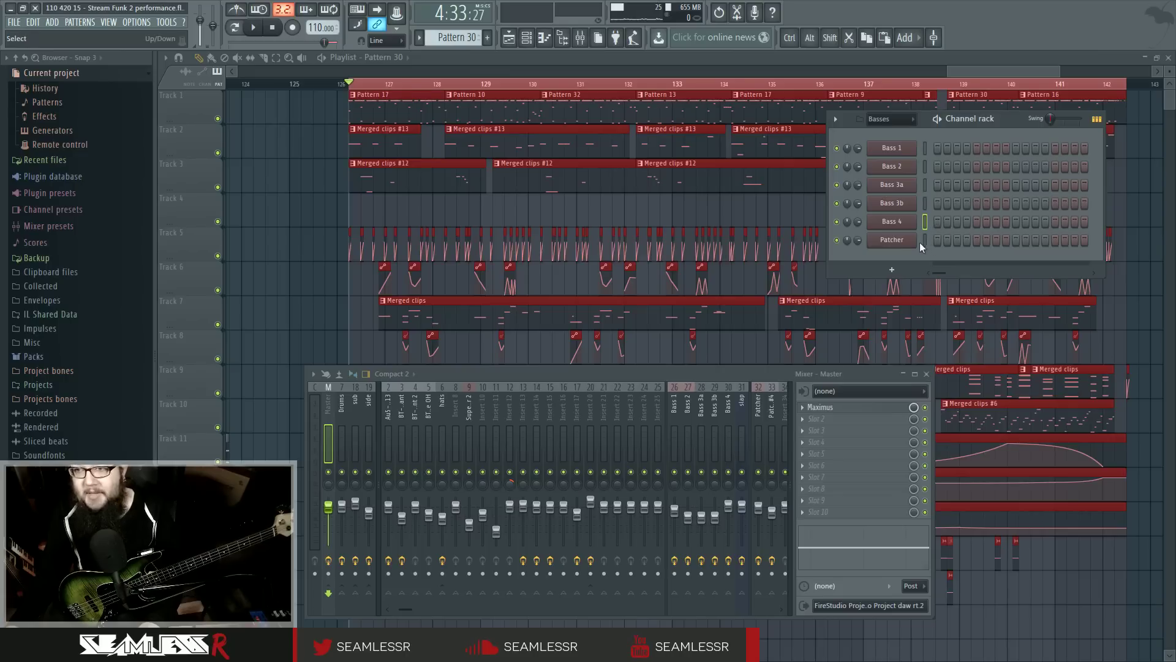
# Step: Delete the extra Patcher channel below Bass 4 and mute the side mixer insert
pyautogui.click(892, 239)
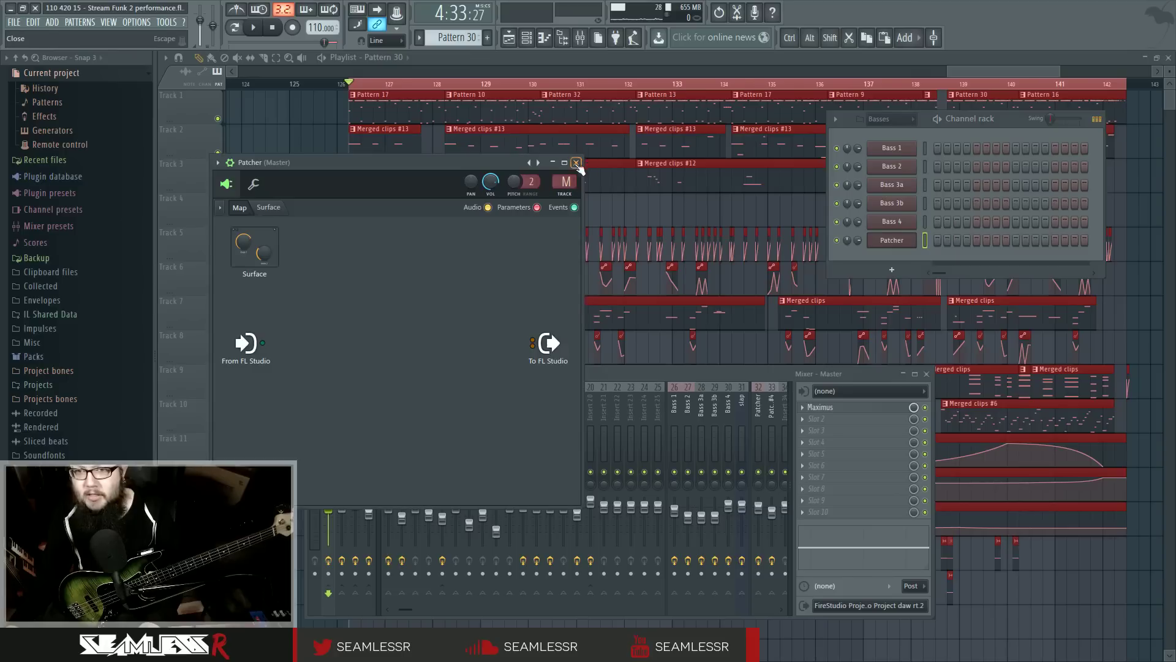
pyautogui.click(577, 163)
pyautogui.rightClick(892, 239)
pyautogui.click(889, 319)
pyautogui.click(649, 376)
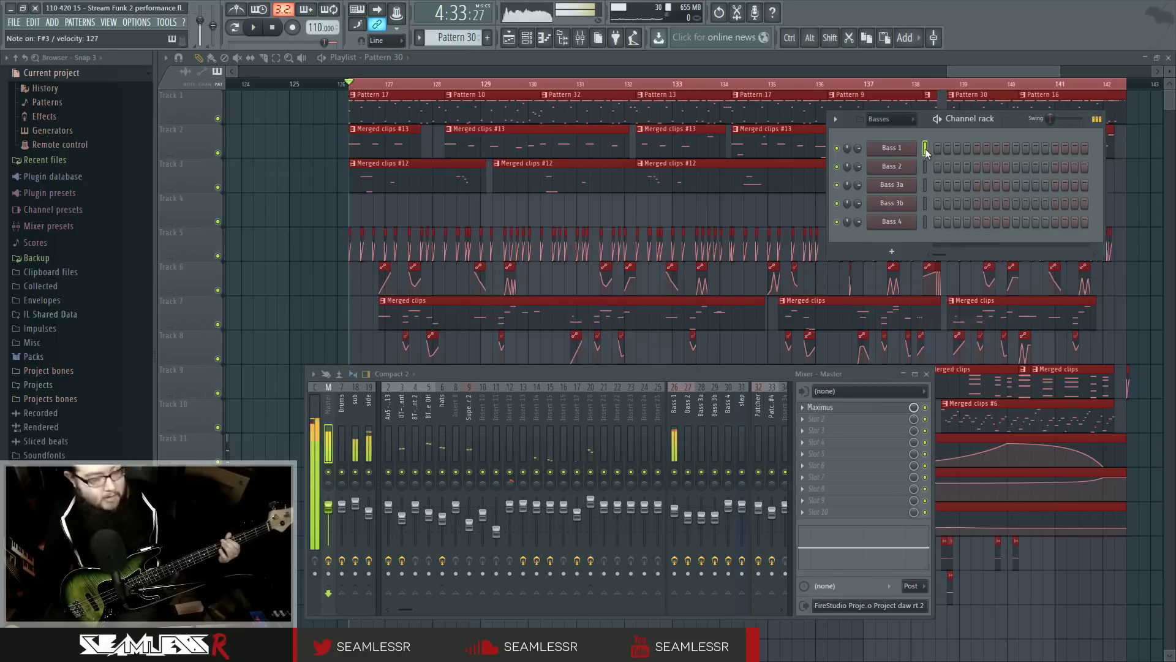
pyautogui.click(369, 473)
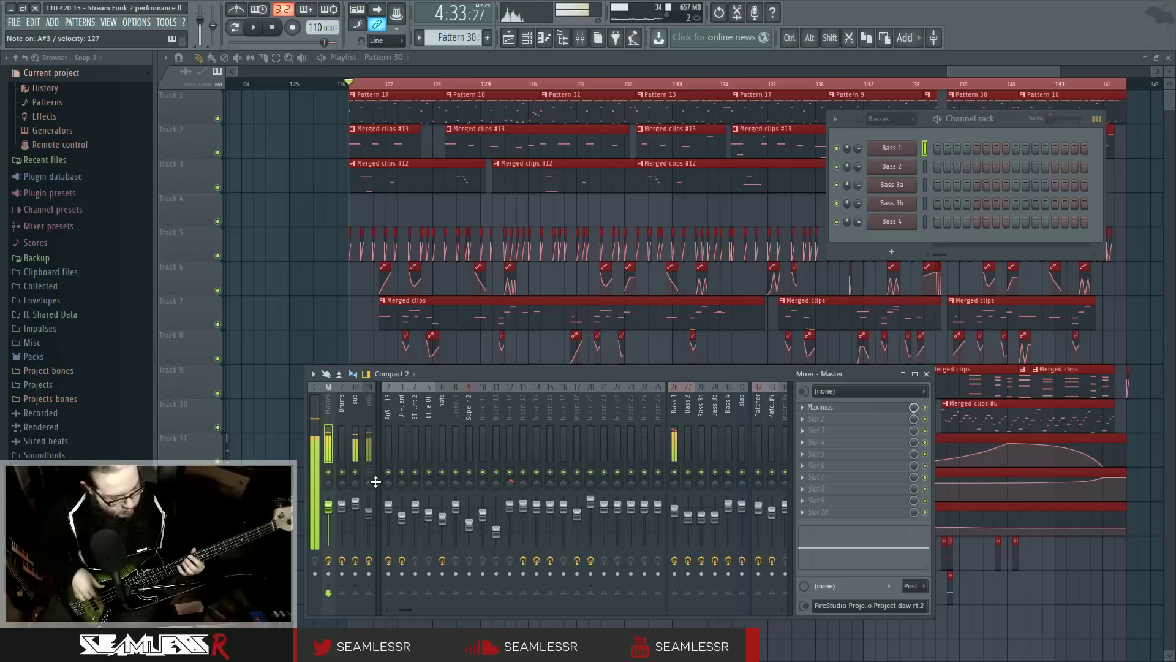
# Step: Inspect Bass 1's Harmor with its visualizer panel, then open Bass 2's Patcher
pyautogui.click(902, 147)
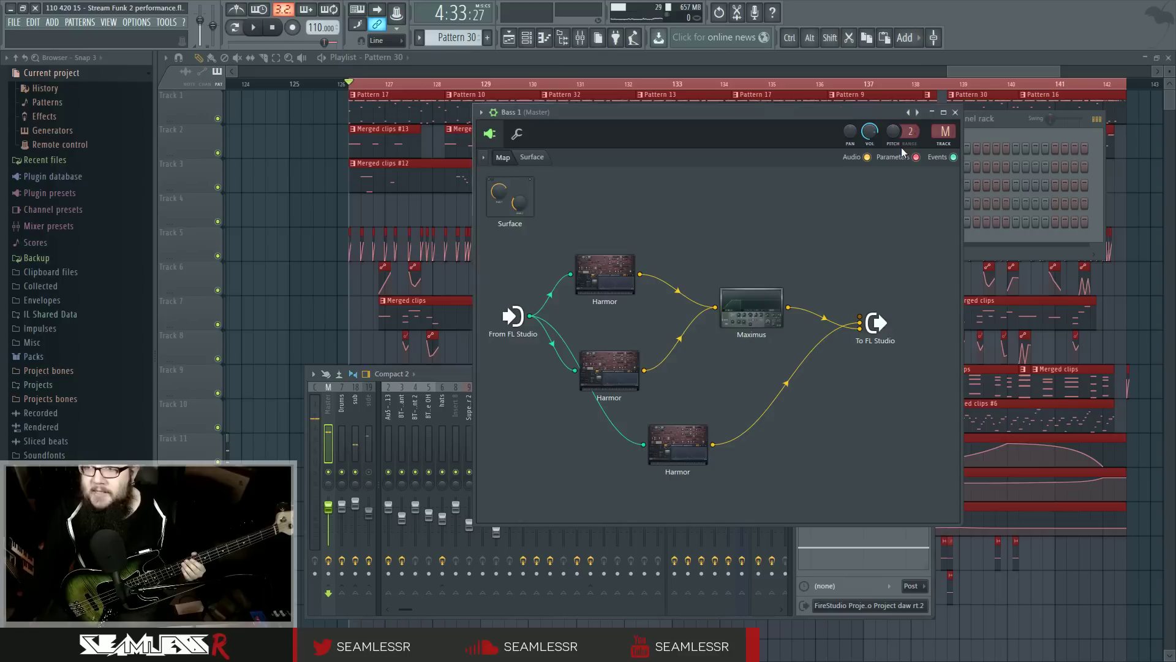
pyautogui.click(679, 442)
pyautogui.moveTo(674, 274); pyautogui.dragTo(713, 163)
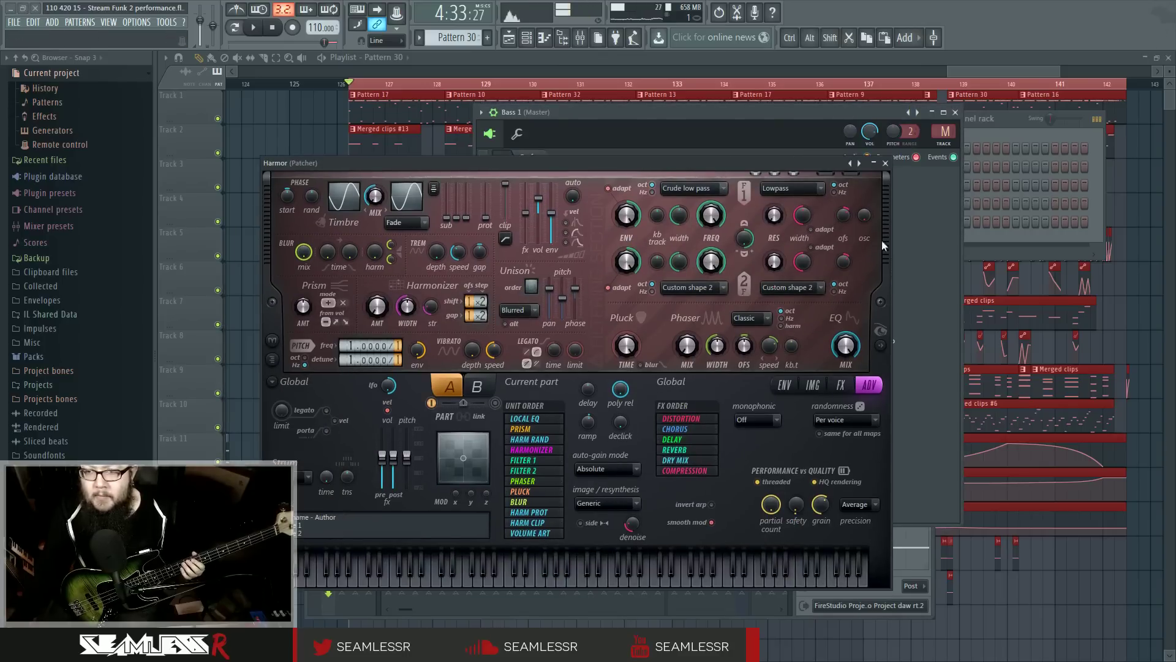
pyautogui.click(881, 345)
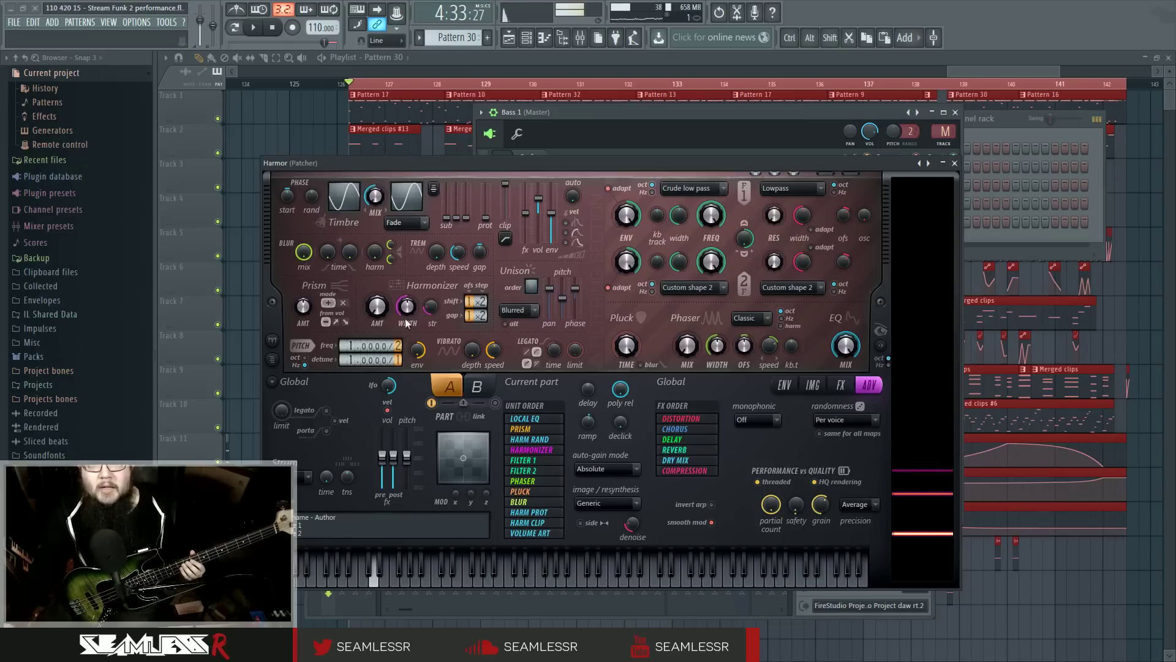
pyautogui.click(956, 113)
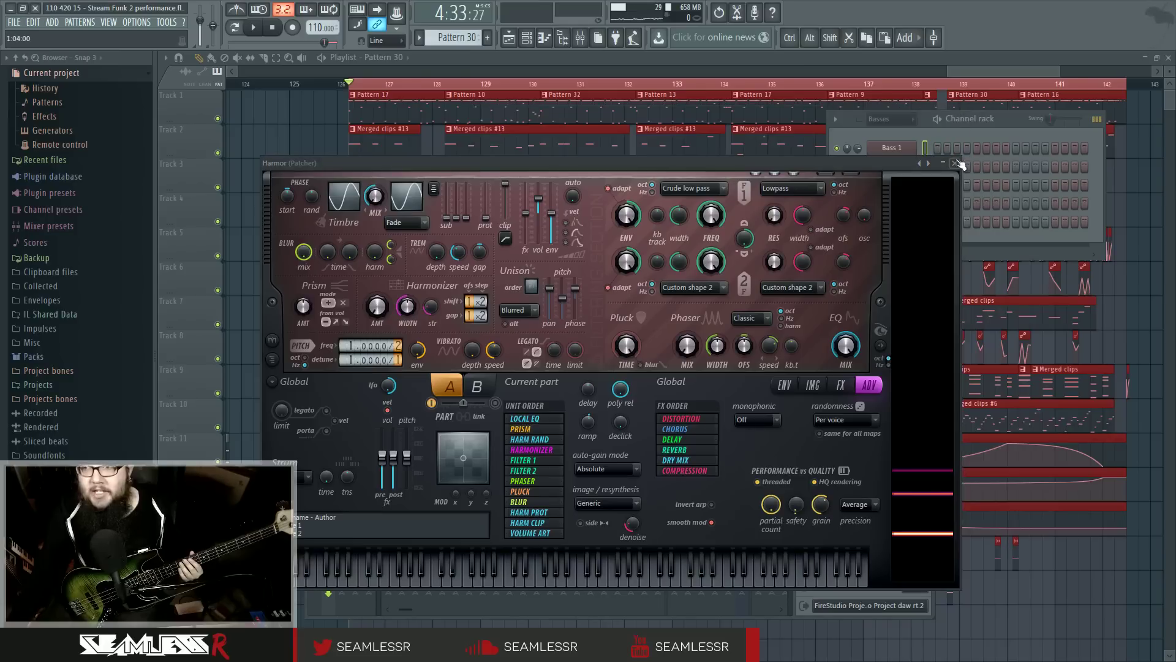
pyautogui.click(895, 164)
# Step: Audition the Harmor synths in Bass 2, Bass 3a and Bass 3b, closing each Patcher
pyautogui.click(584, 402)
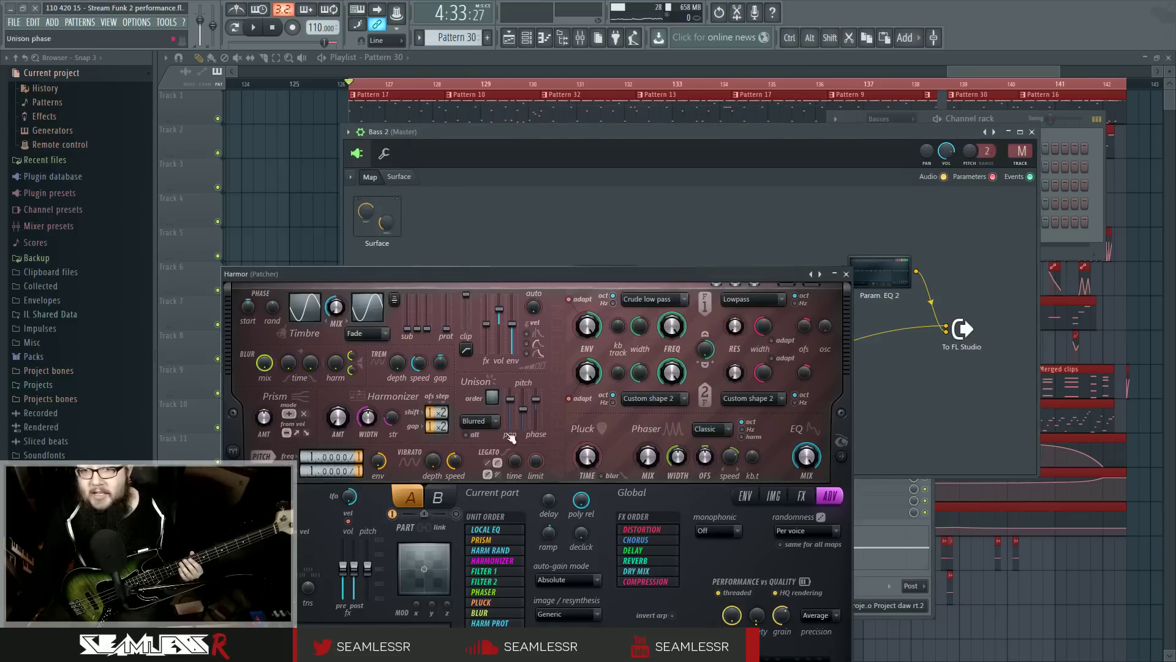
pyautogui.click(846, 274)
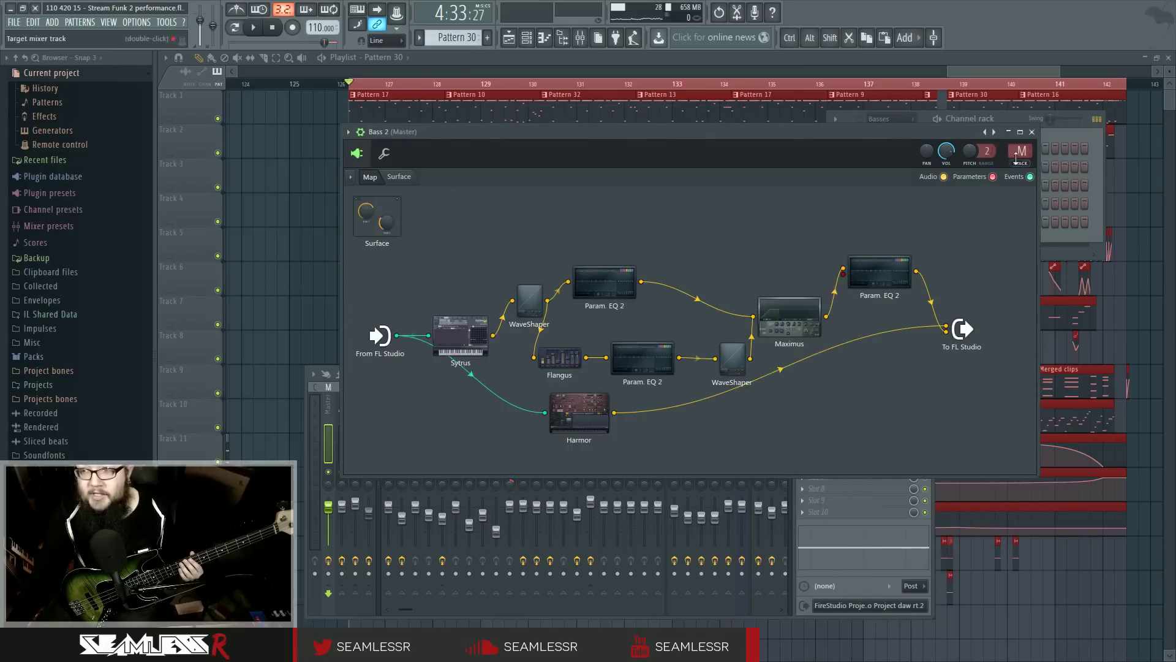
pyautogui.click(1032, 132)
pyautogui.click(894, 185)
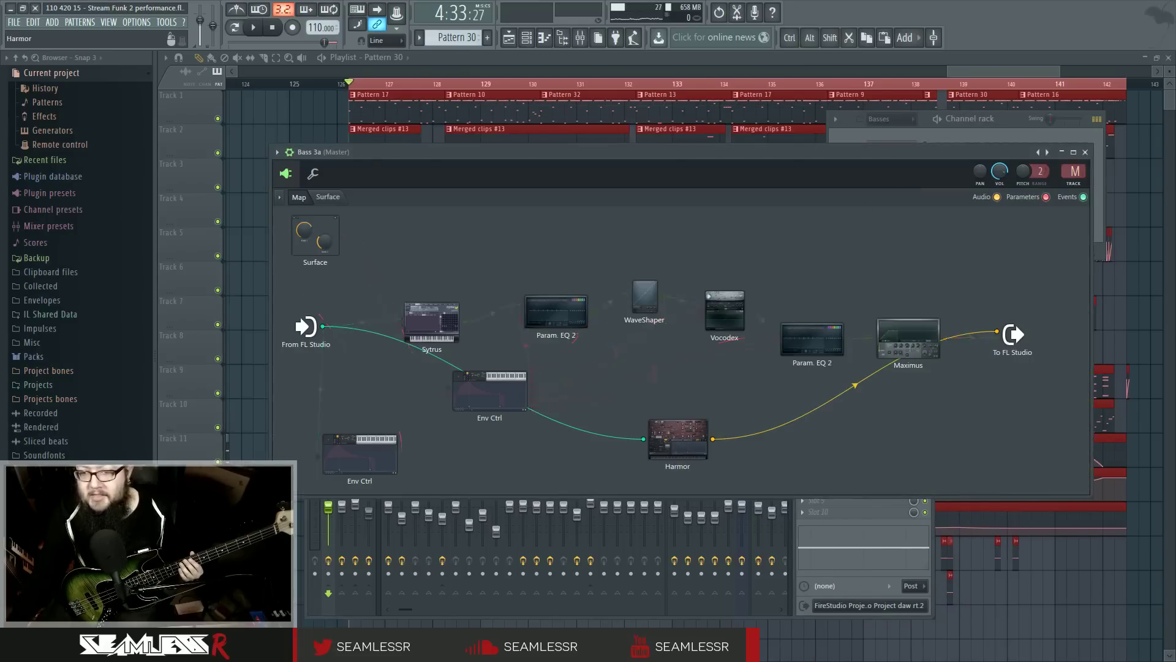
pyautogui.click(678, 438)
pyautogui.click(846, 274)
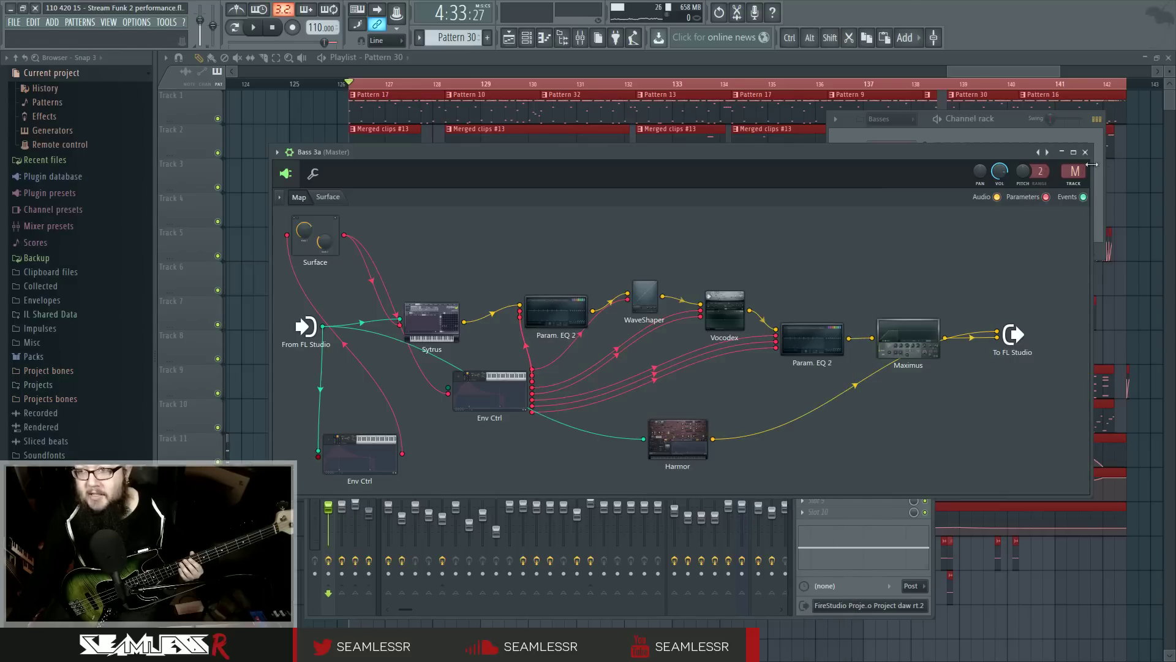
pyautogui.click(1085, 152)
pyautogui.click(885, 208)
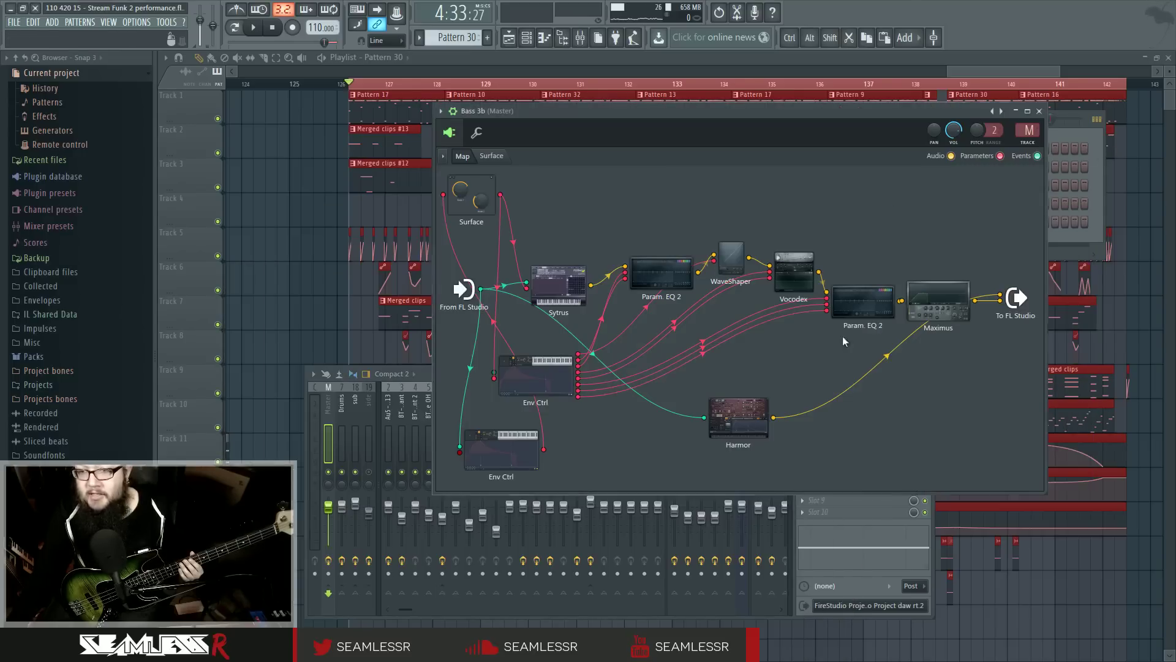
pyautogui.click(738, 419)
pyautogui.click(846, 274)
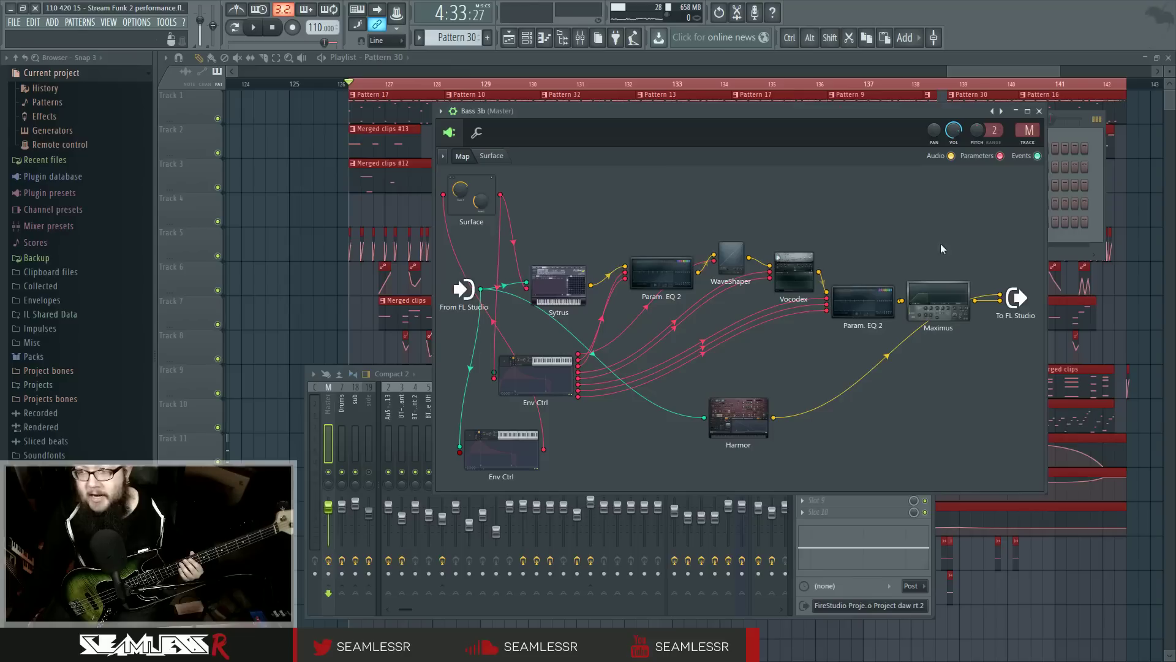
pyautogui.click(1039, 111)
# Step: Compare Bass 4's lower Harmor with Bass 3b's Harmor, revisiting each a second time
pyautogui.click(901, 234)
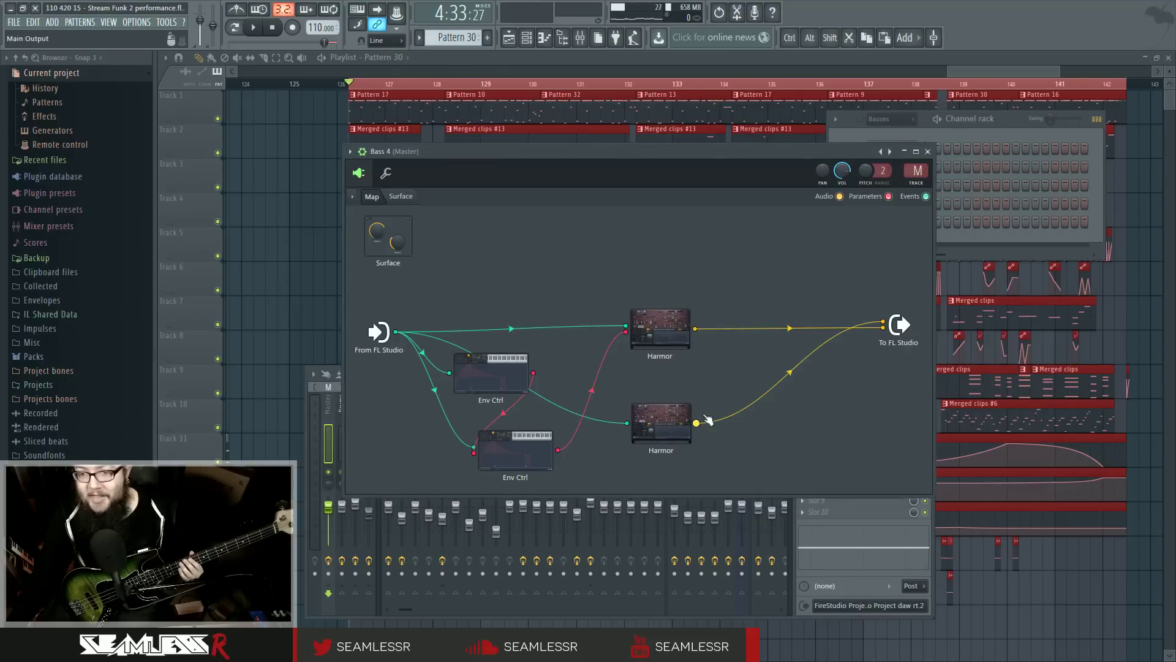
pyautogui.click(670, 418)
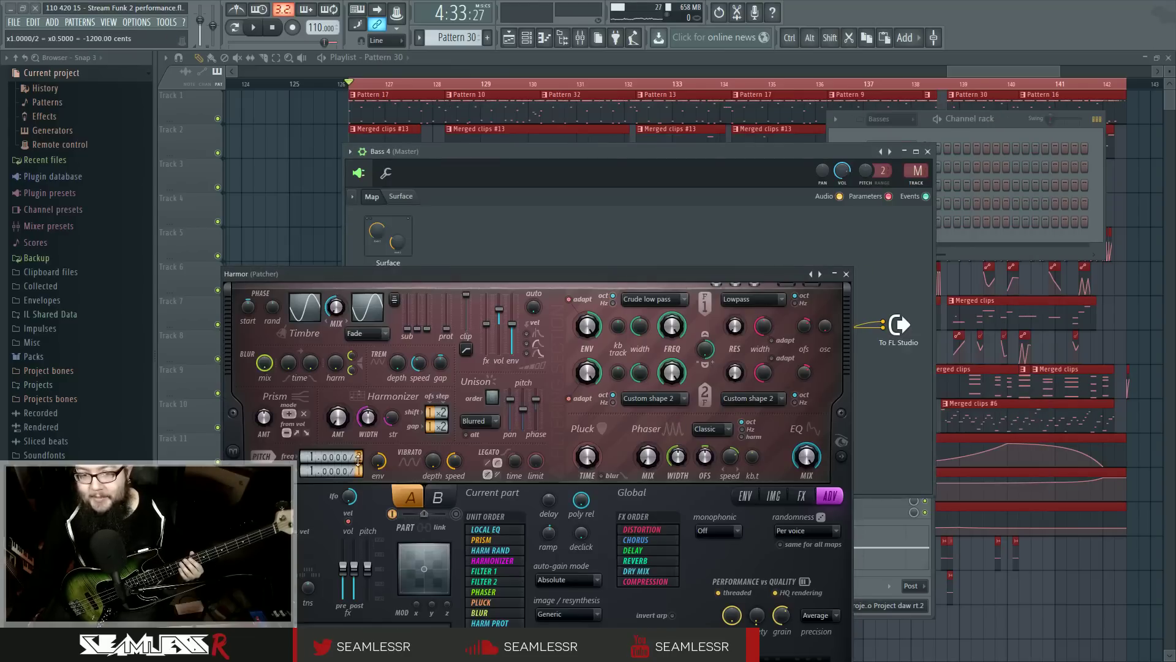
pyautogui.click(848, 275)
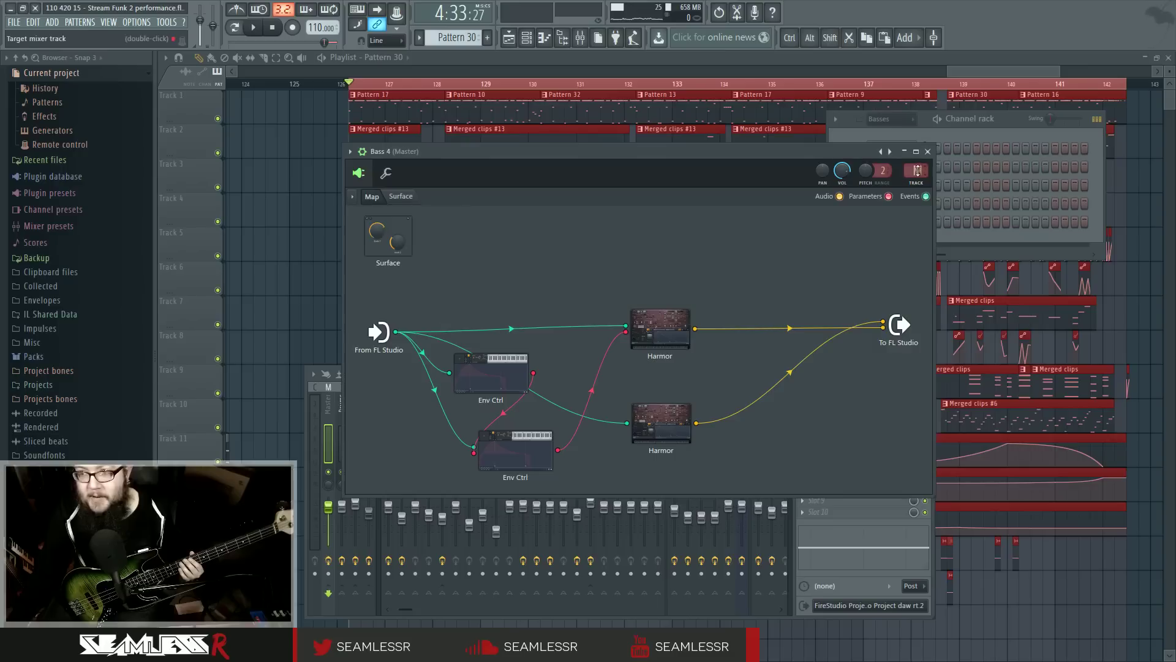
pyautogui.click(928, 152)
pyautogui.click(869, 227)
pyautogui.click(753, 409)
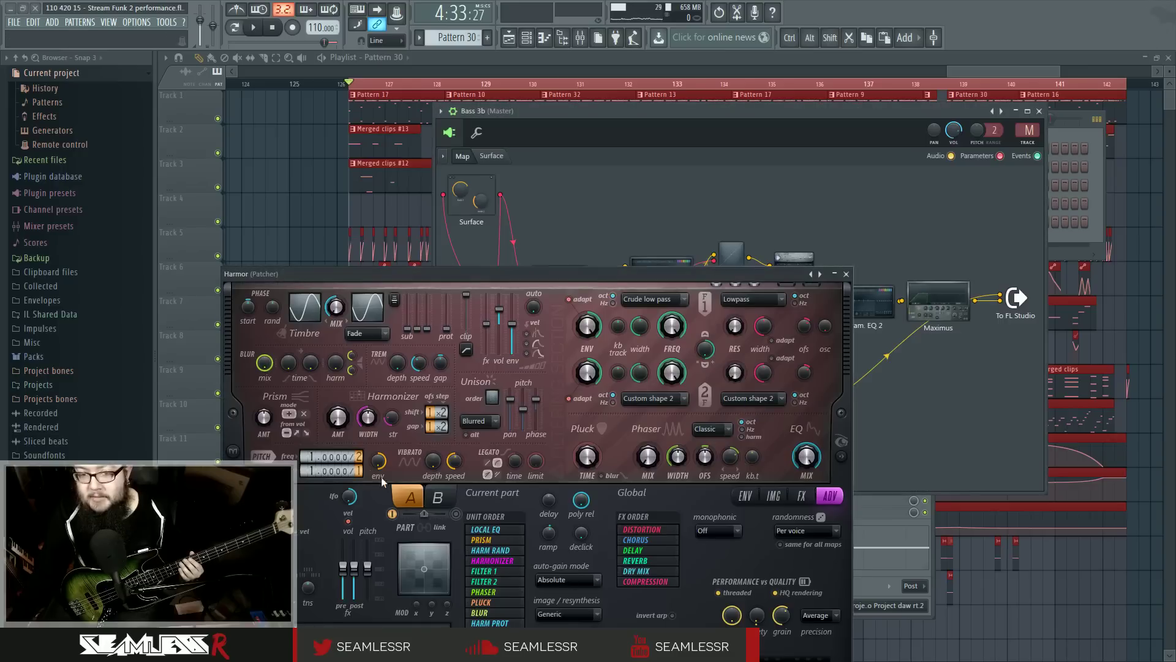
pyautogui.click(847, 274)
pyautogui.click(1039, 111)
pyautogui.click(891, 218)
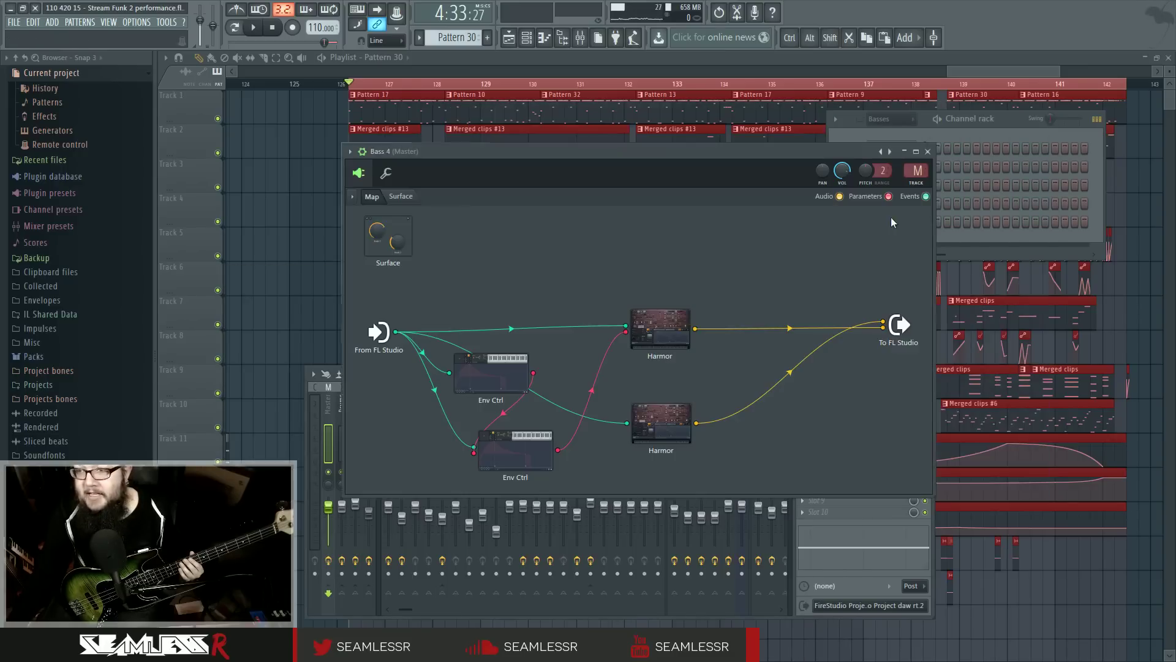
pyautogui.click(671, 427)
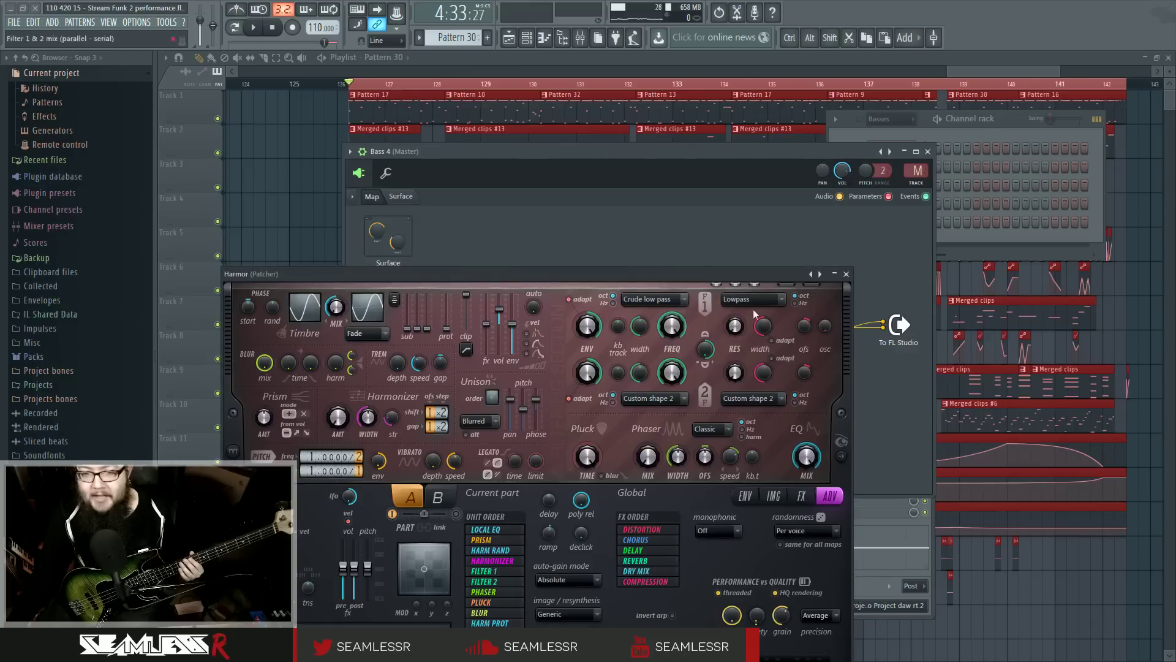
pyautogui.click(846, 274)
pyautogui.click(928, 151)
# Step: Recheck the Bass 3a and Bass 2 Harmor synths, then close both Patchers
pyautogui.click(894, 185)
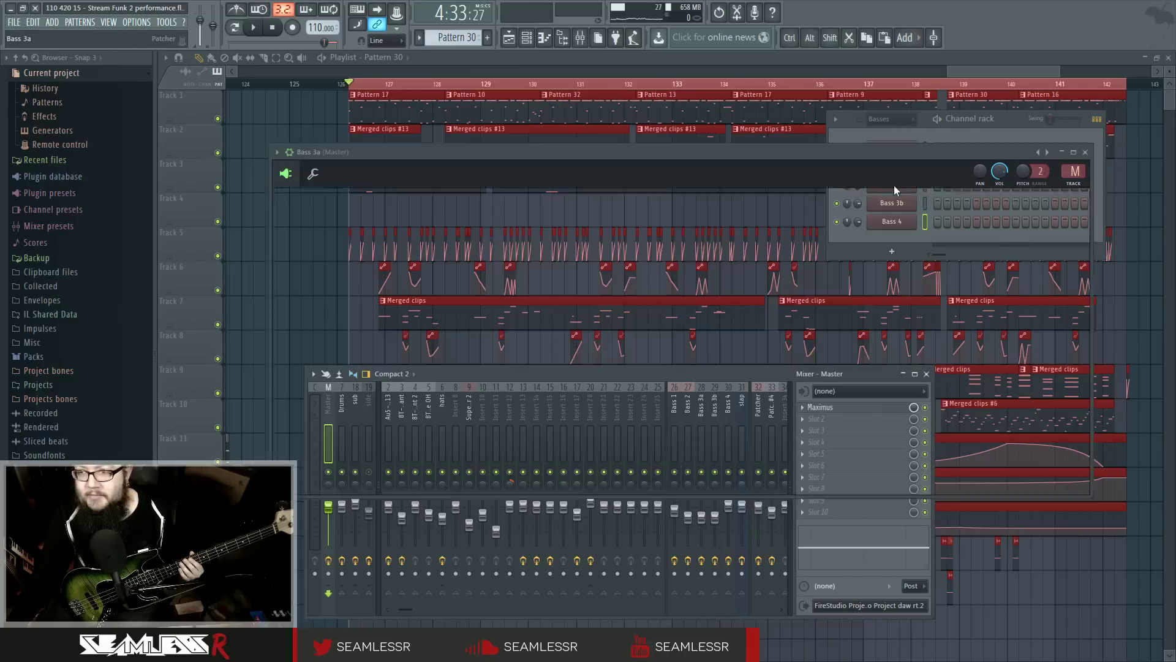
pyautogui.click(677, 439)
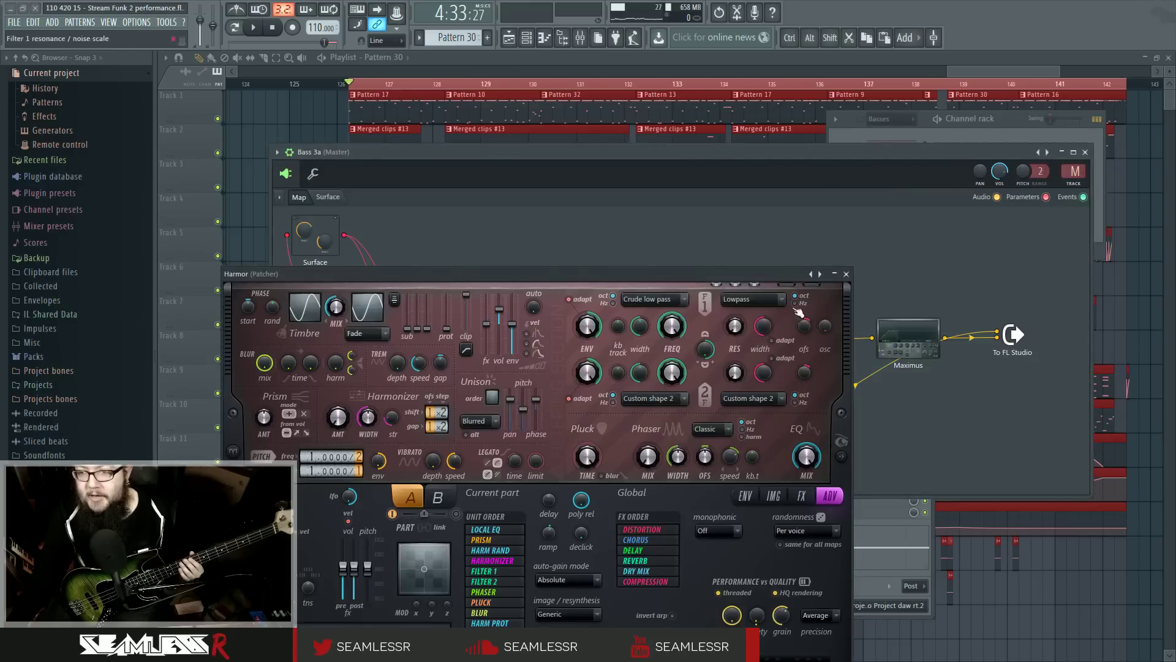
pyautogui.click(846, 274)
pyautogui.click(1085, 152)
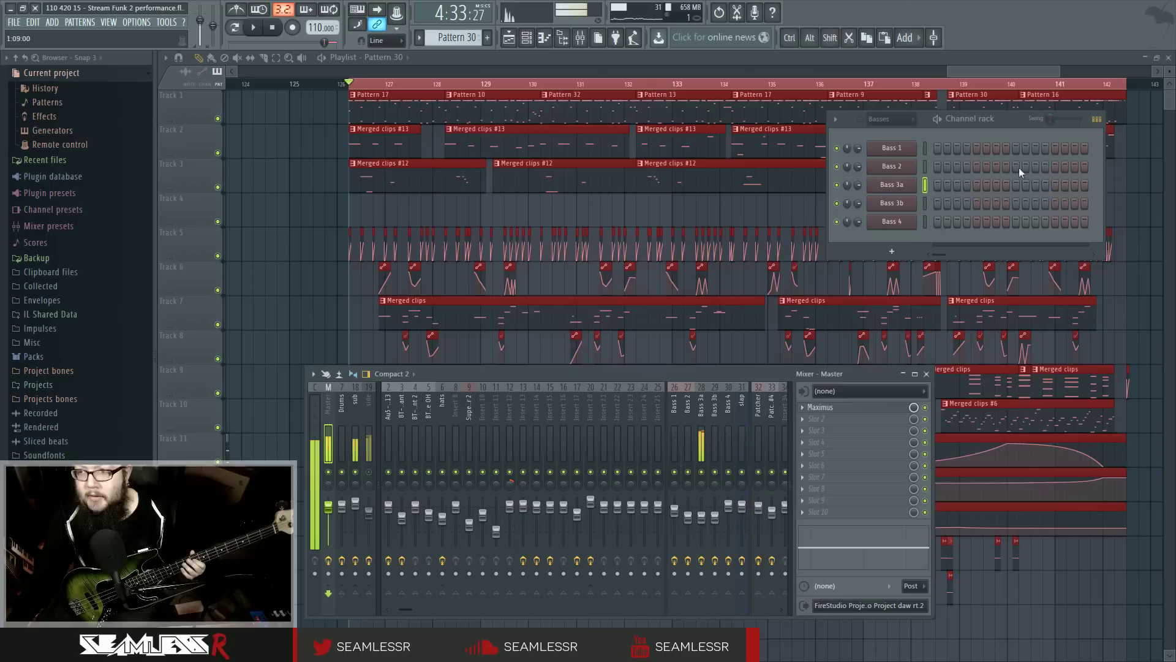
pyautogui.click(909, 174)
pyautogui.click(581, 409)
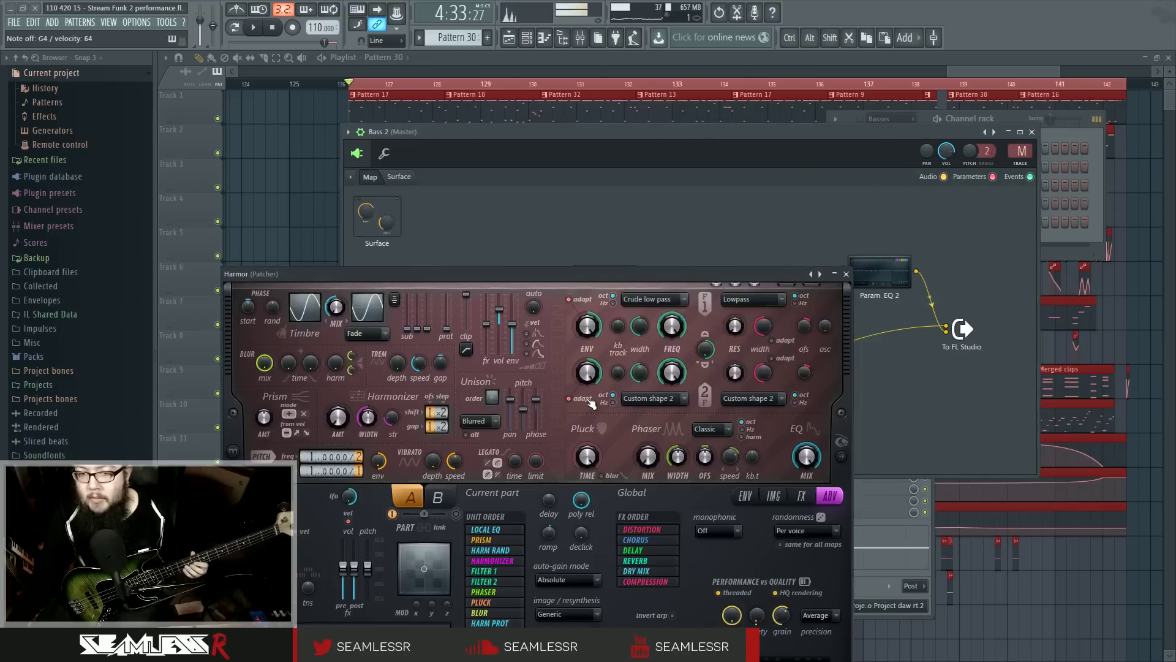
pyautogui.click(847, 274)
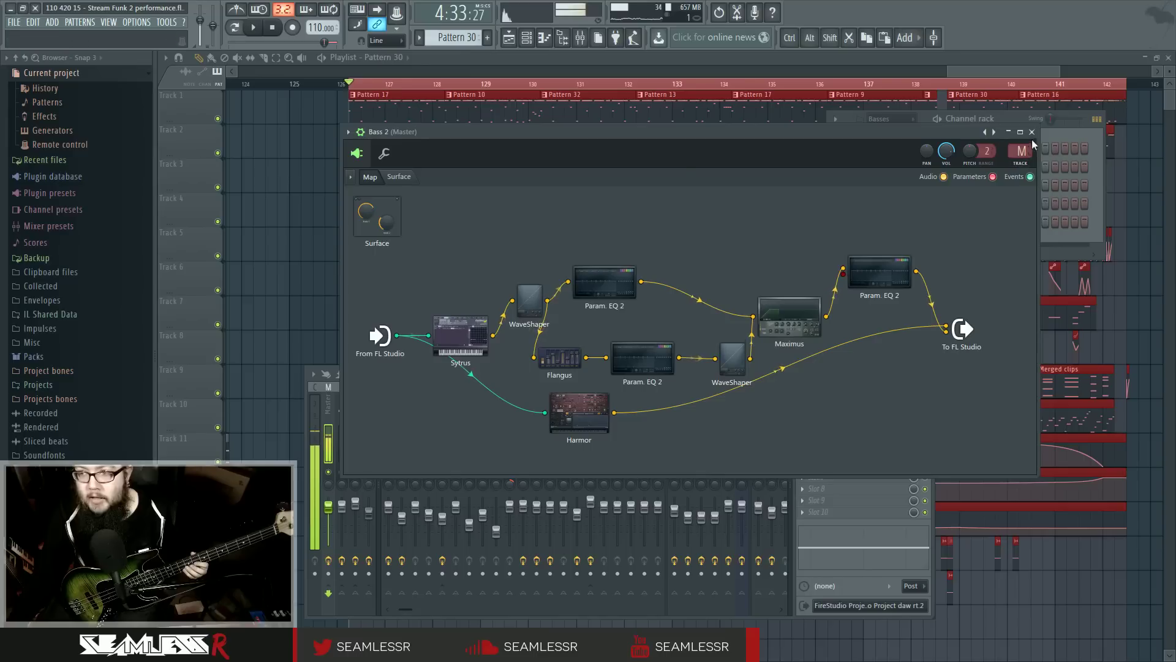
pyautogui.click(1032, 131)
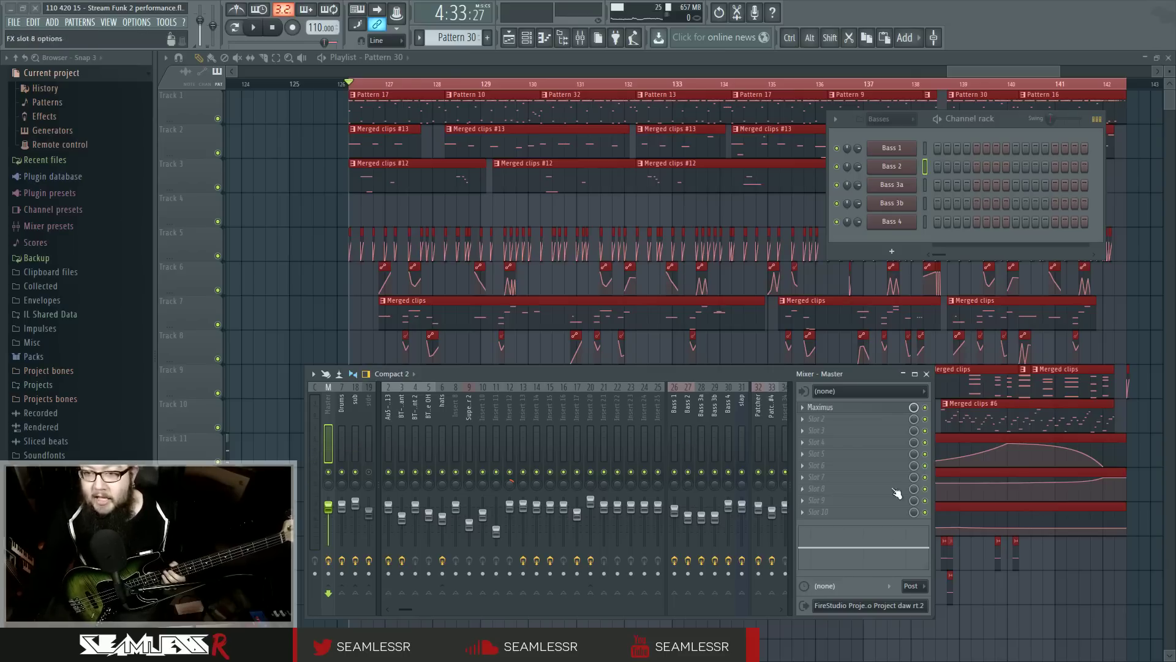
# Step: View the side insert's effect slots, then open the Bass 3a Patcher
pyautogui.click(364, 481)
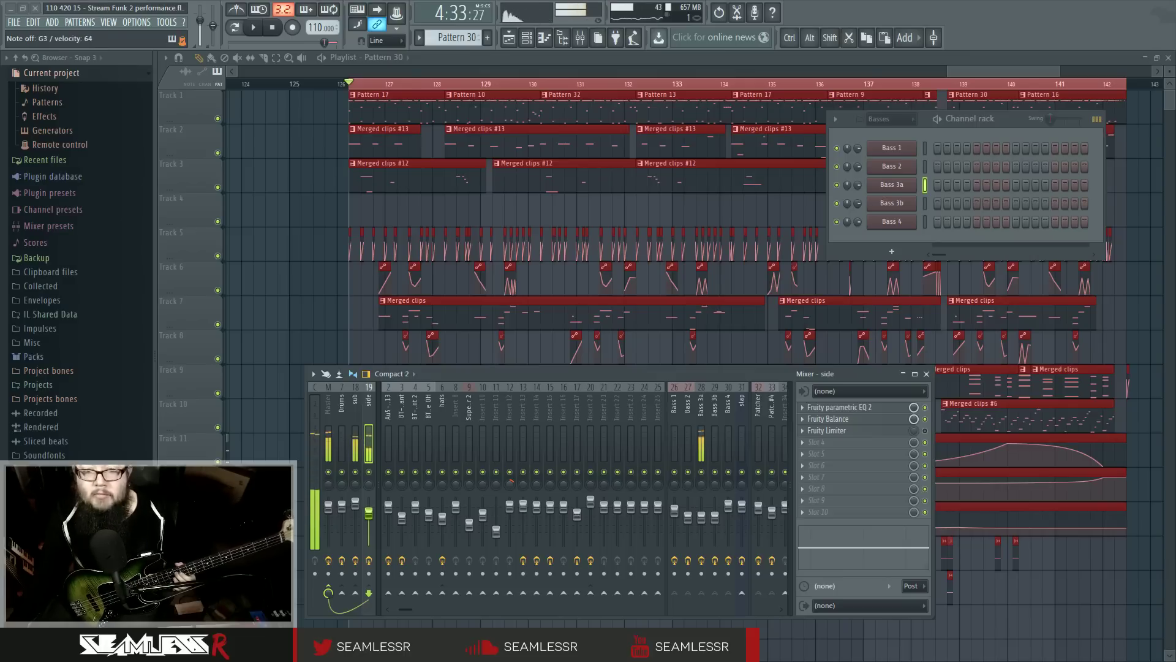
pyautogui.click(893, 184)
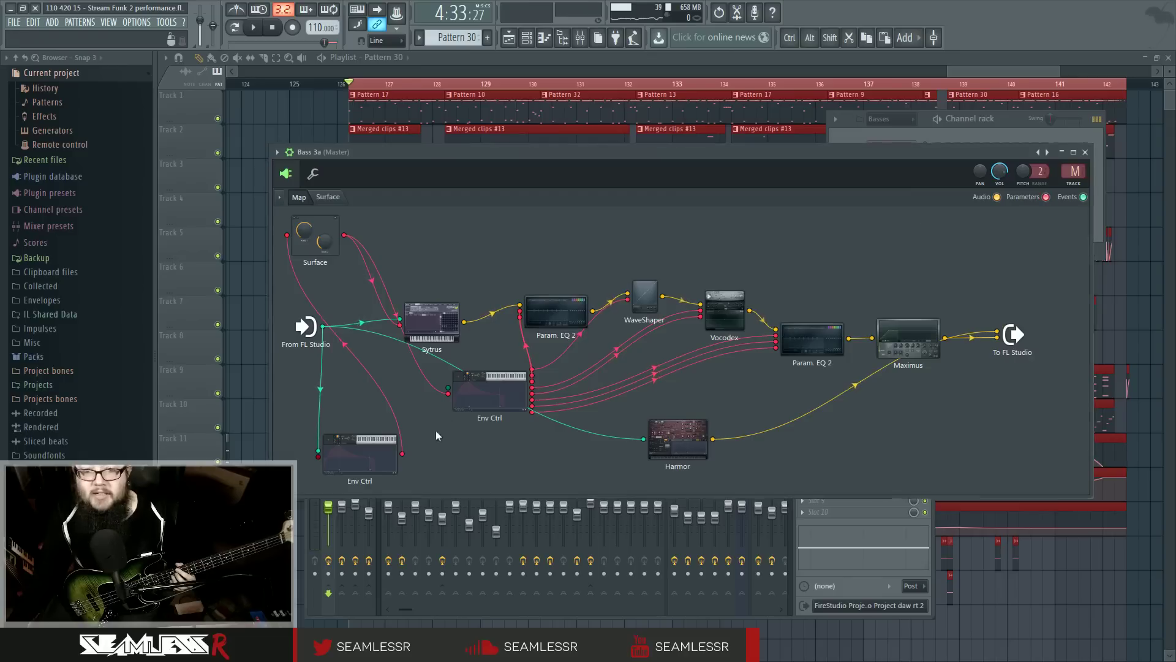
# Step: Change Bass 3a's Env Ctrl modulator mode to Envelope, then close Env Ctrl and the Patcher
pyautogui.click(386, 455)
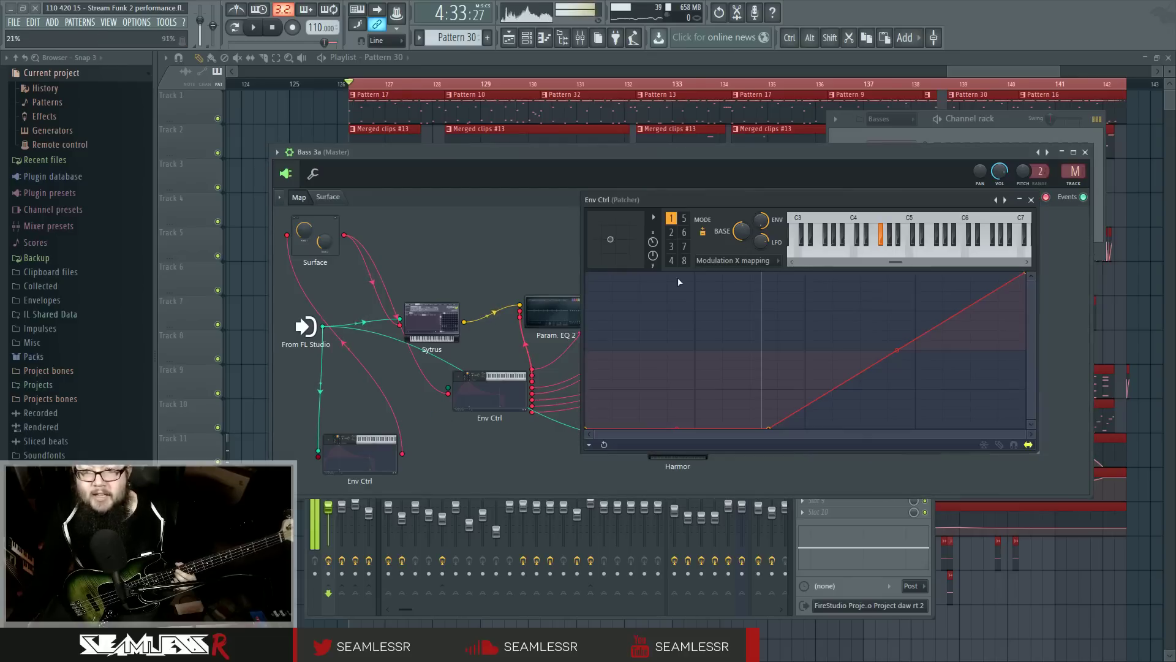
pyautogui.click(724, 269)
pyautogui.click(720, 271)
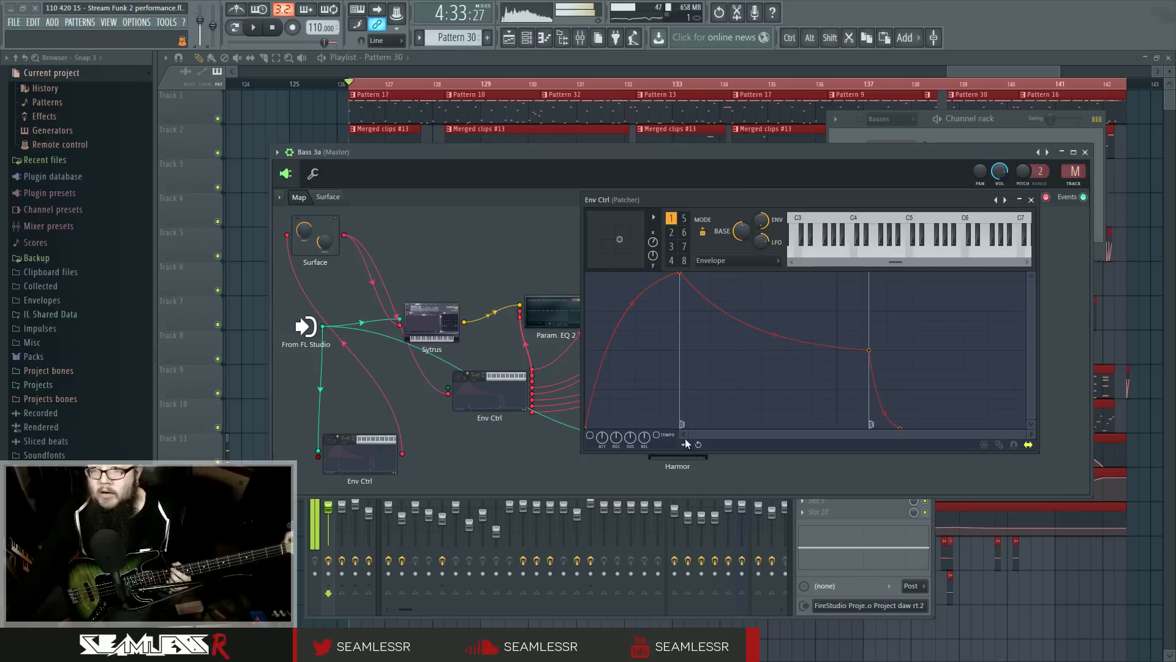
pyautogui.click(1031, 200)
pyautogui.click(1085, 151)
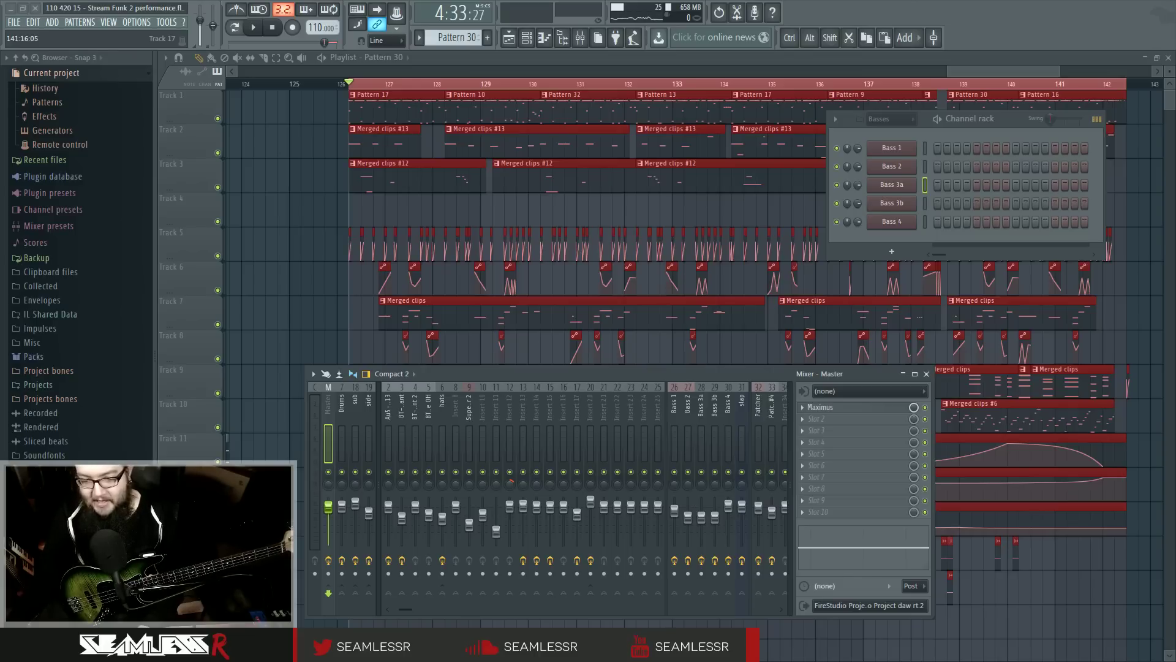
# Step: Switch to the Twitch broadcast dashboard in Firefox
pyautogui.hotkey('alt', 'Tab')
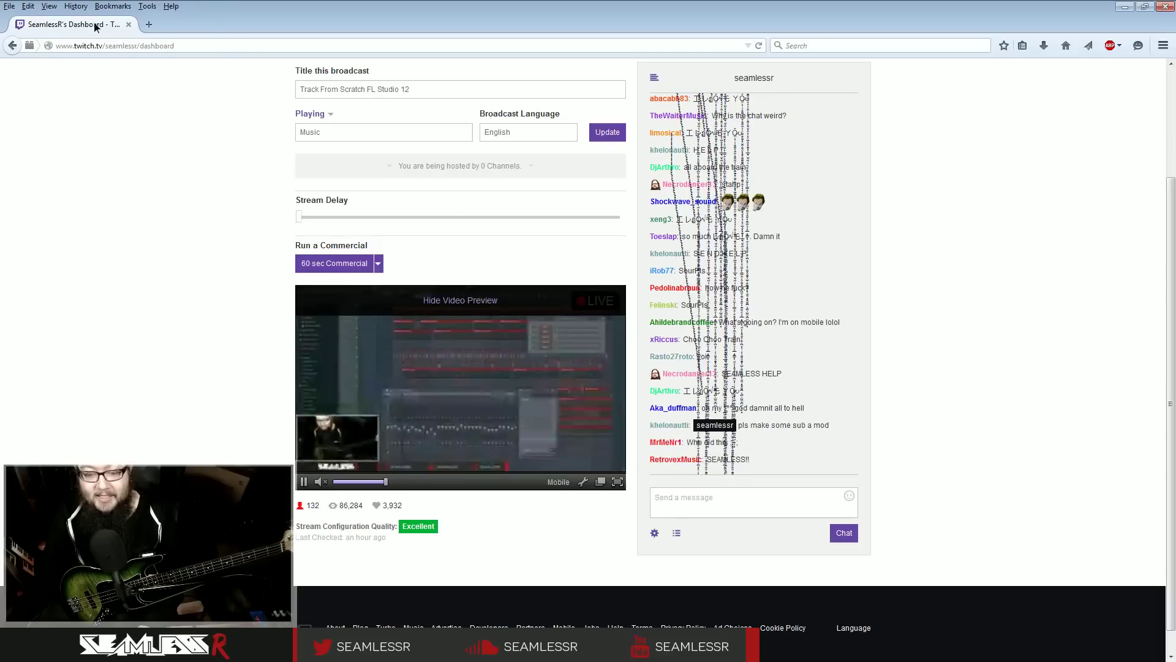
# Step: Return to the FL Studio project window
pyautogui.hotkey('alt', 'Tab')
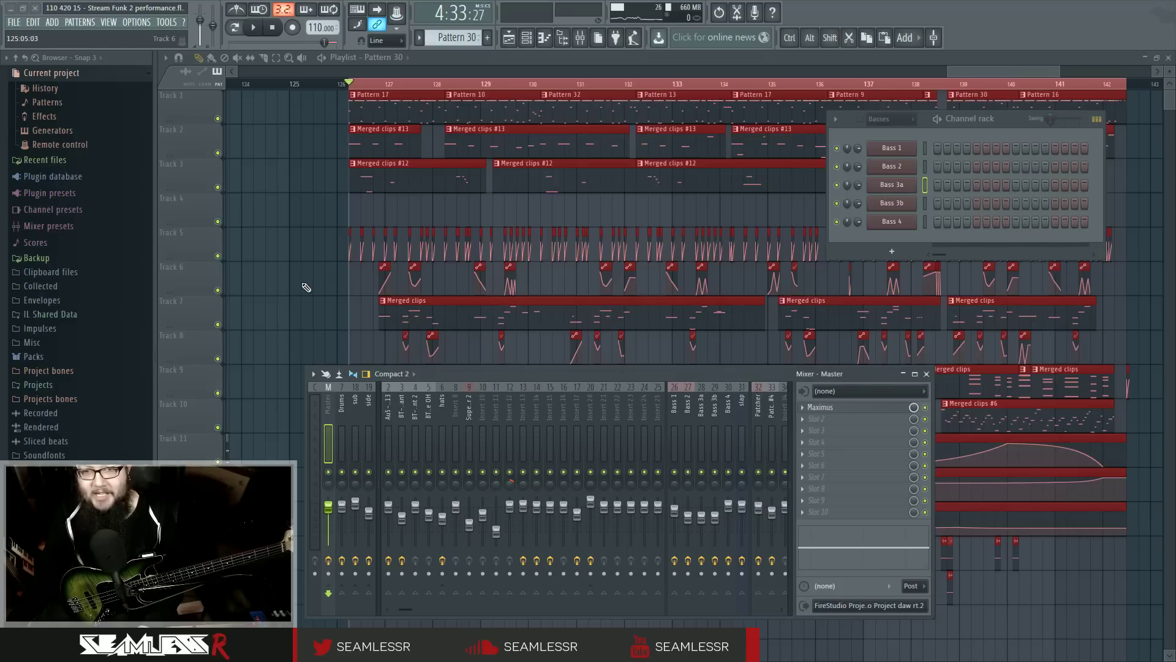
# Step: Close the mixer and channel rack to show the full Playlist
pyautogui.press('F12')
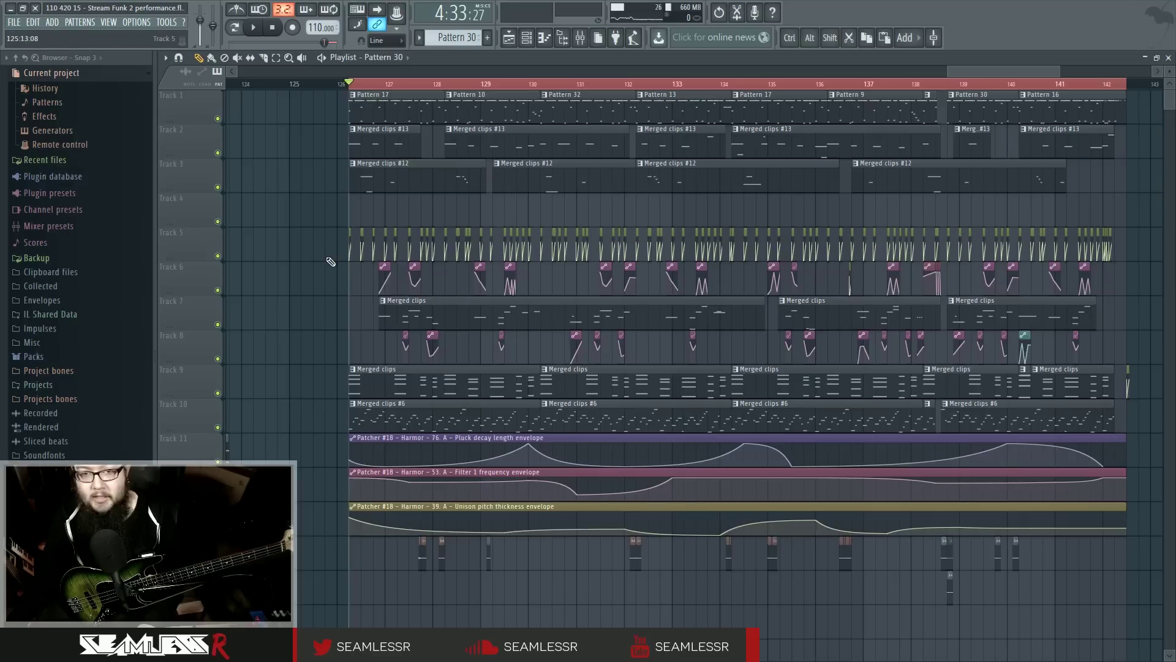
pyautogui.scroll(-5, 835, 307)
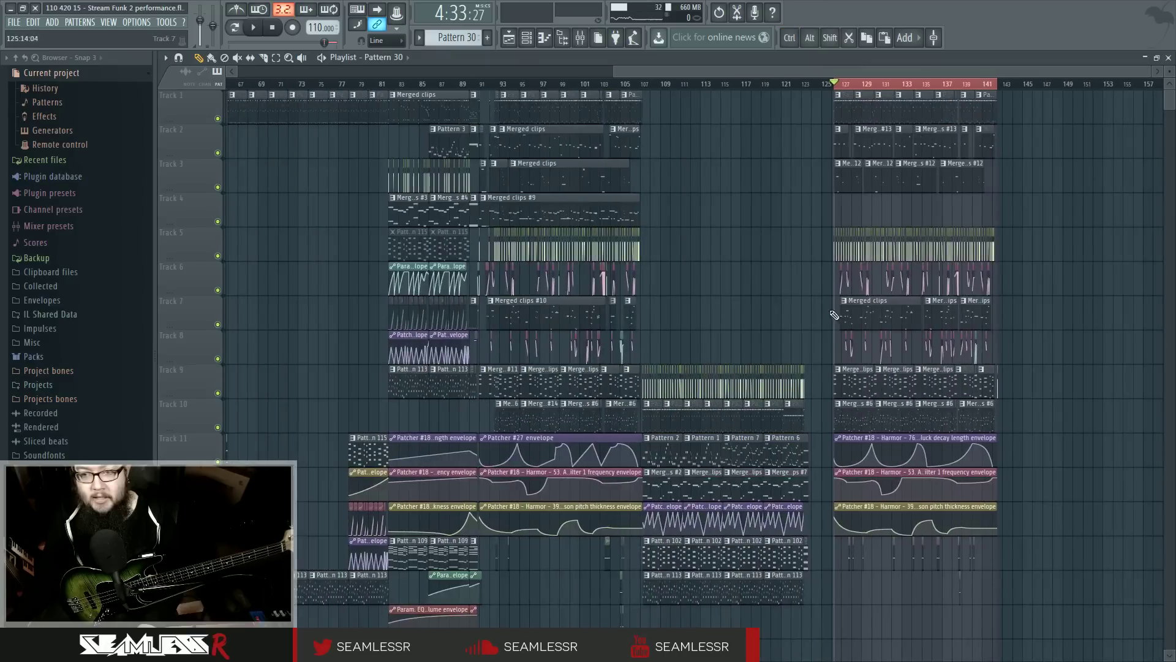
pyautogui.scroll(5, 699, 303)
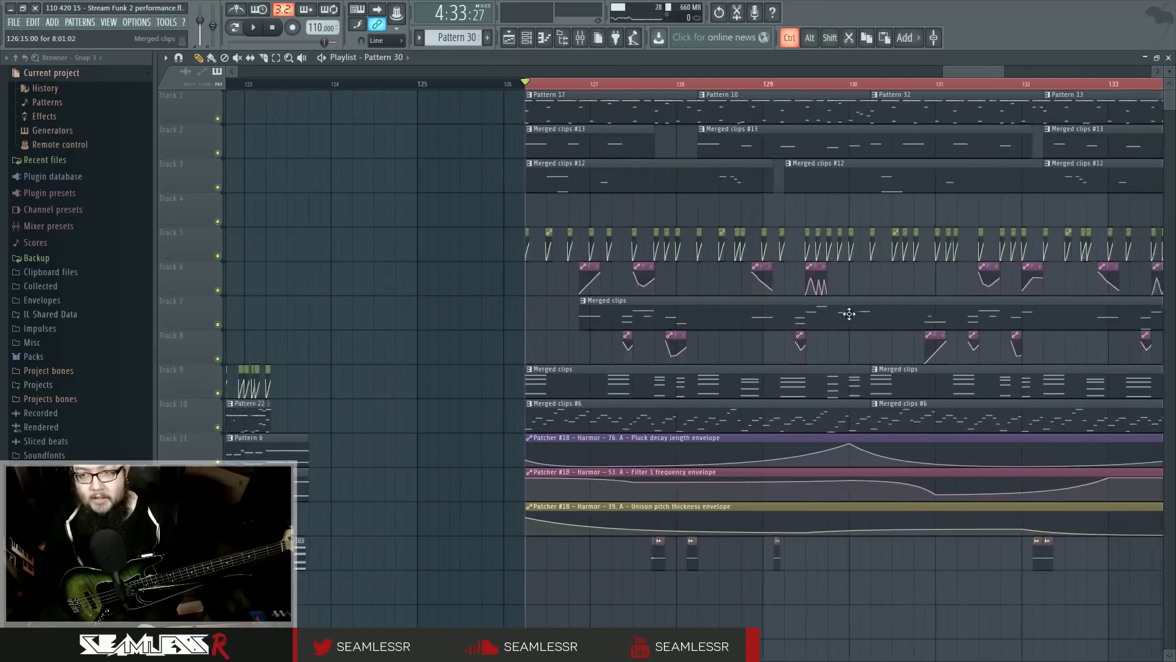
pyautogui.scroll(-2, 327, 323)
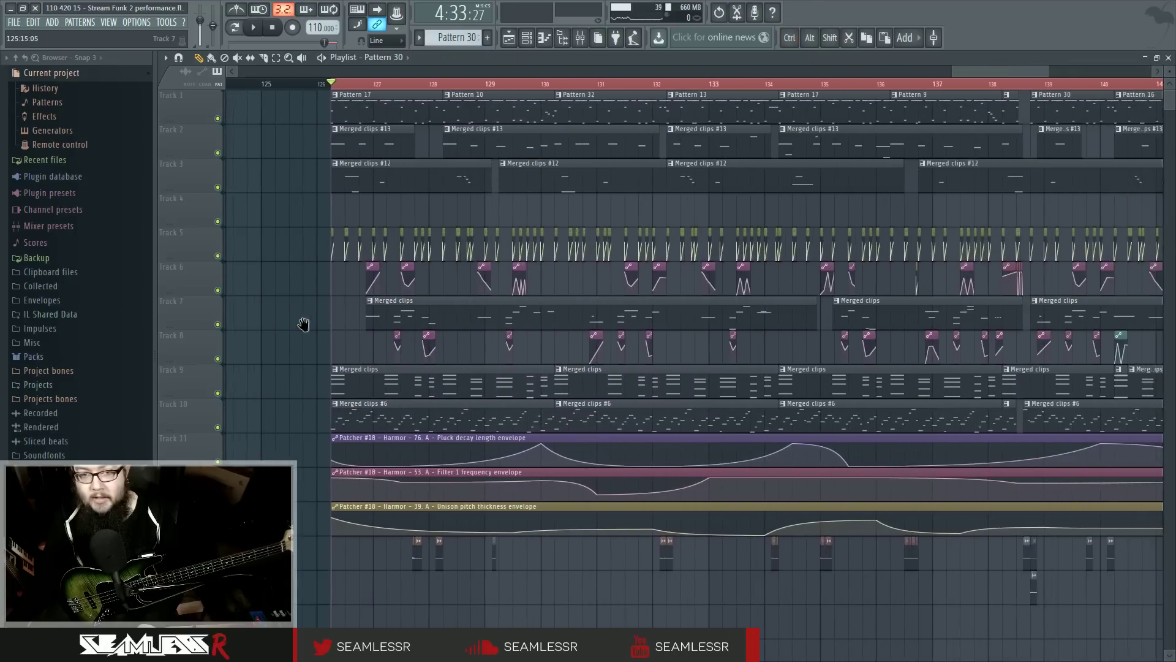
pyautogui.scroll(-2, 310, 331)
pyautogui.scroll(-1, 309, 331)
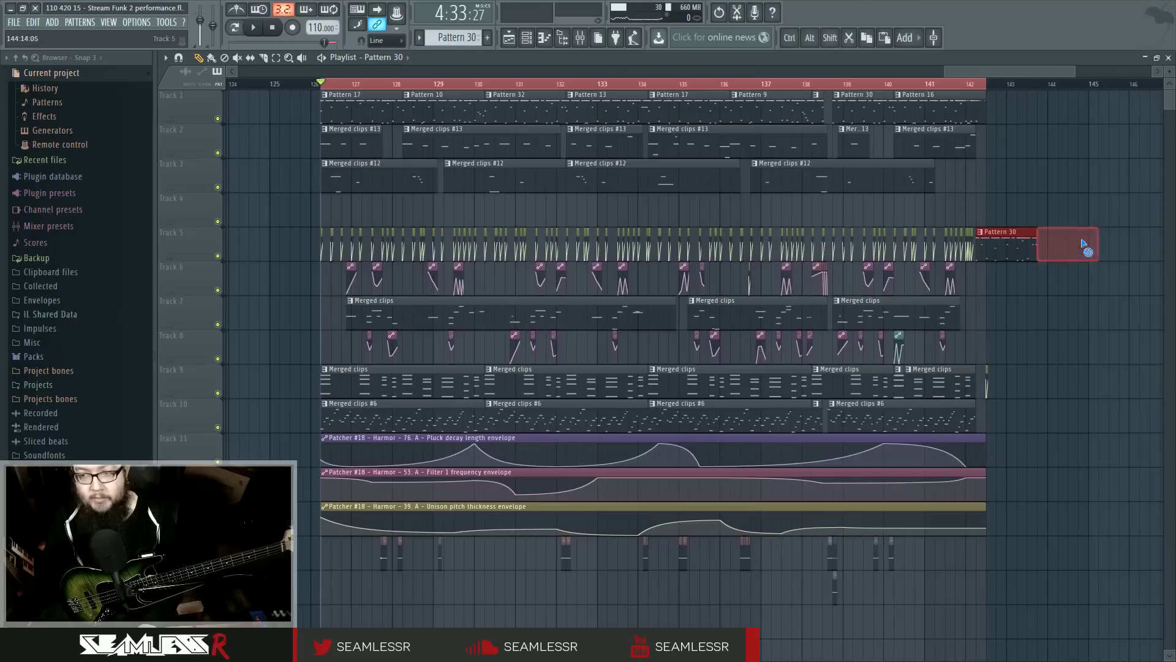
# Step: Delete Track 5's stray end clip and move its clips from bar 126 to the bottom track
pyautogui.rightClick(965, 245)
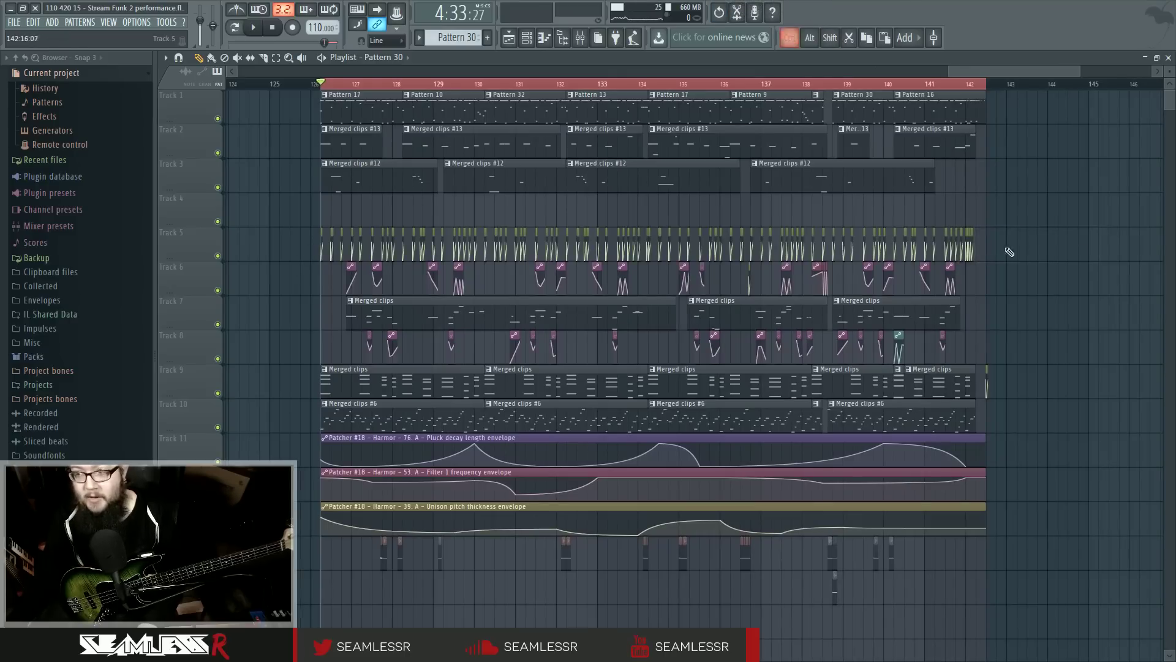
pyautogui.moveTo(1014, 228); pyautogui.dragTo(304, 260)
pyautogui.scroll(3, 969, 231)
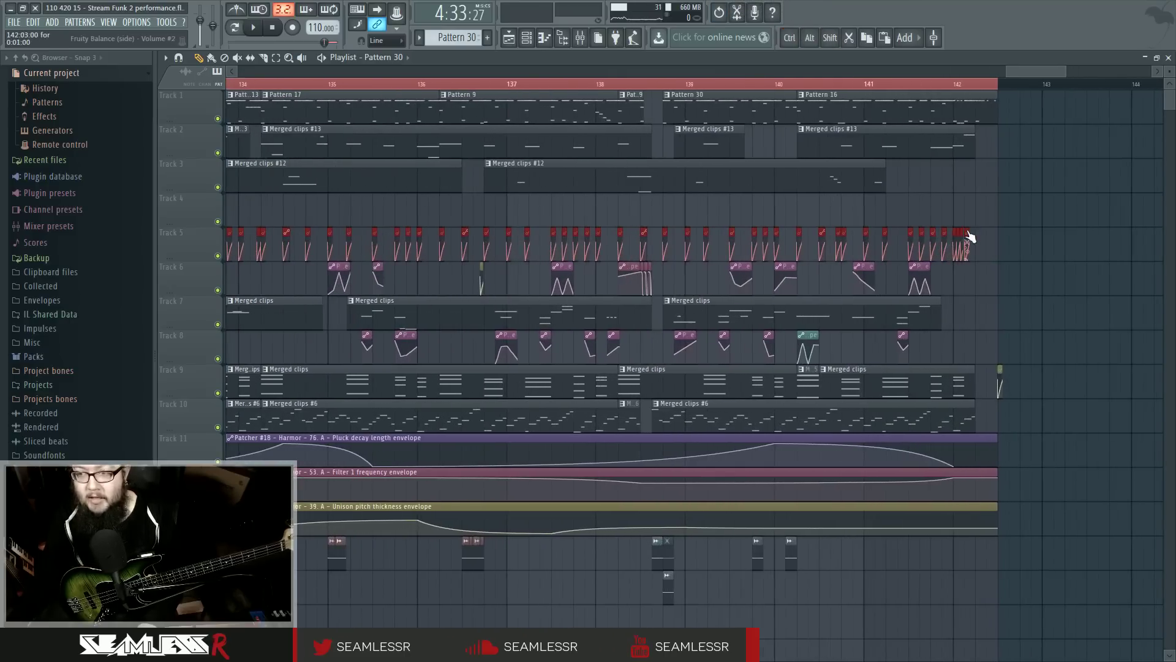
pyautogui.scroll(2, 969, 236)
pyautogui.moveTo(913, 236); pyautogui.dragTo(931, 605)
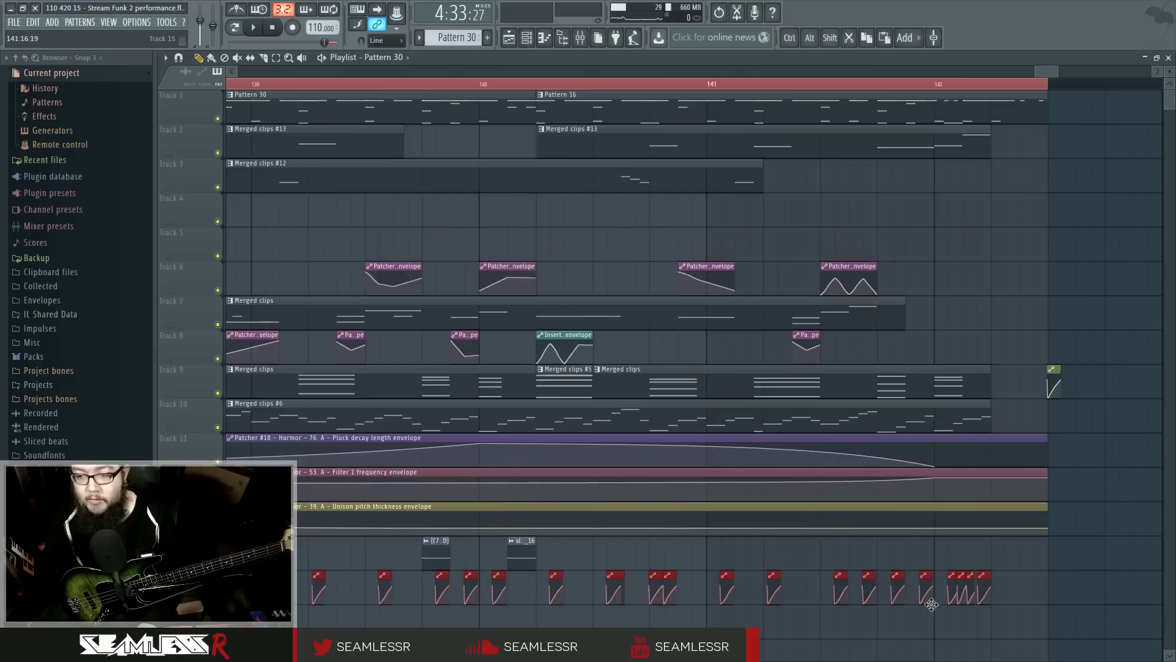
# Step: Select the clips on Tracks 6–8 and move them up two tracks
pyautogui.scroll(-5, 929, 607)
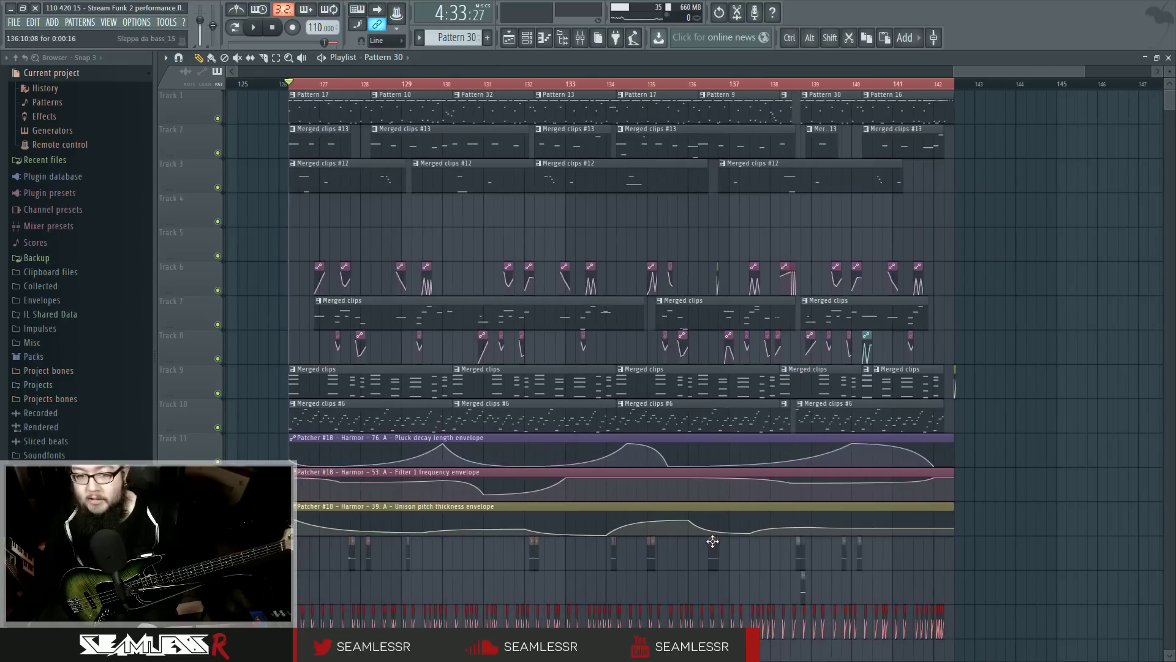
pyautogui.scroll(8, 713, 541)
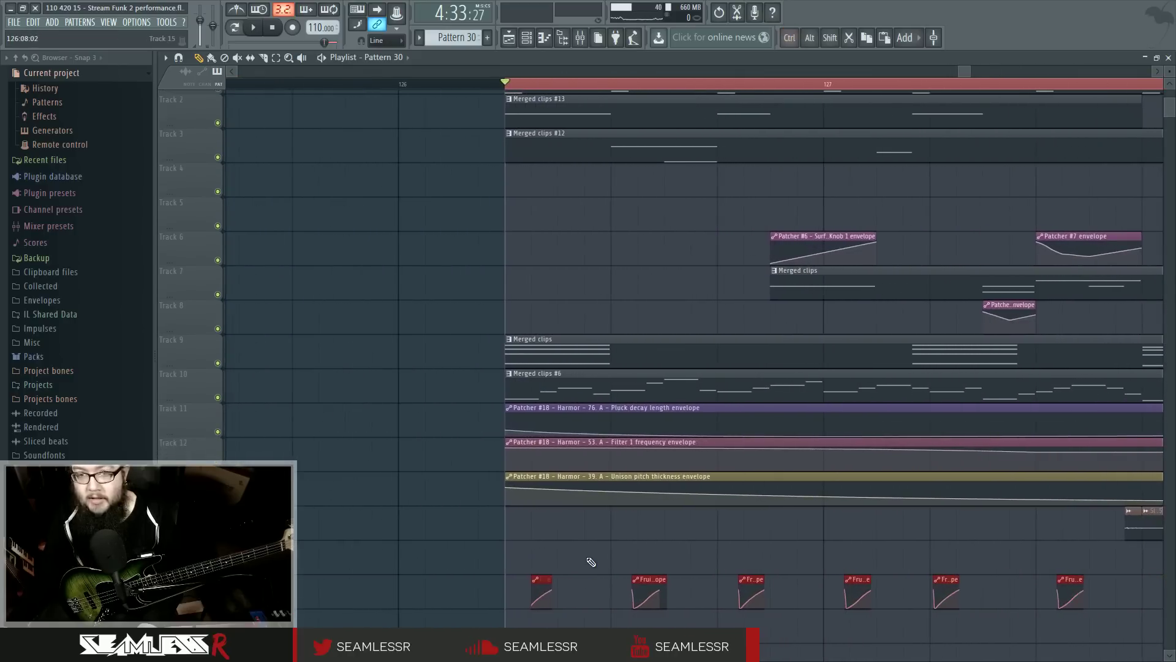
pyautogui.scroll(-1, 593, 559)
pyautogui.moveTo(645, 542); pyautogui.dragTo(619, 541)
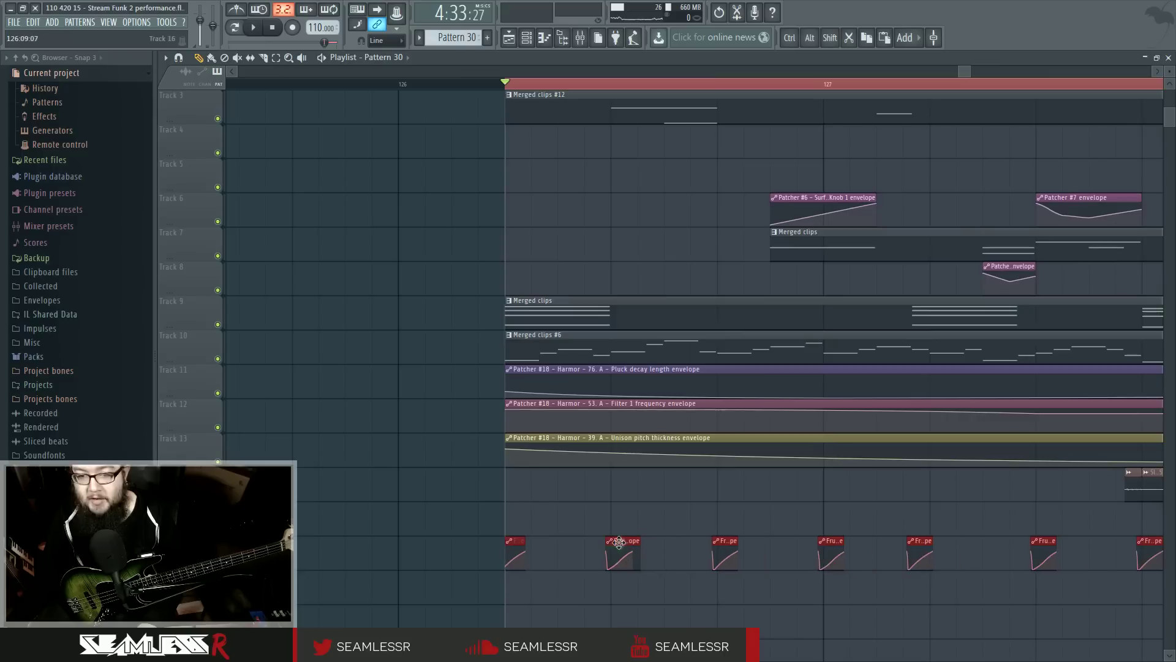
pyautogui.scroll(-5, 429, 527)
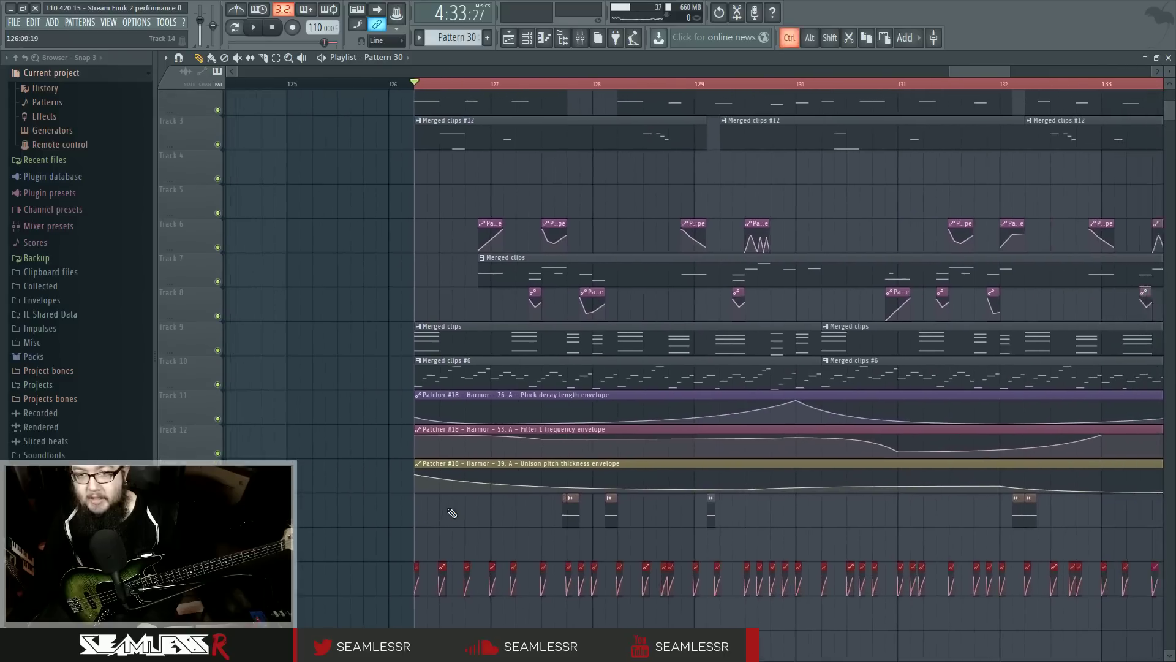
pyautogui.scroll(-4, 490, 515)
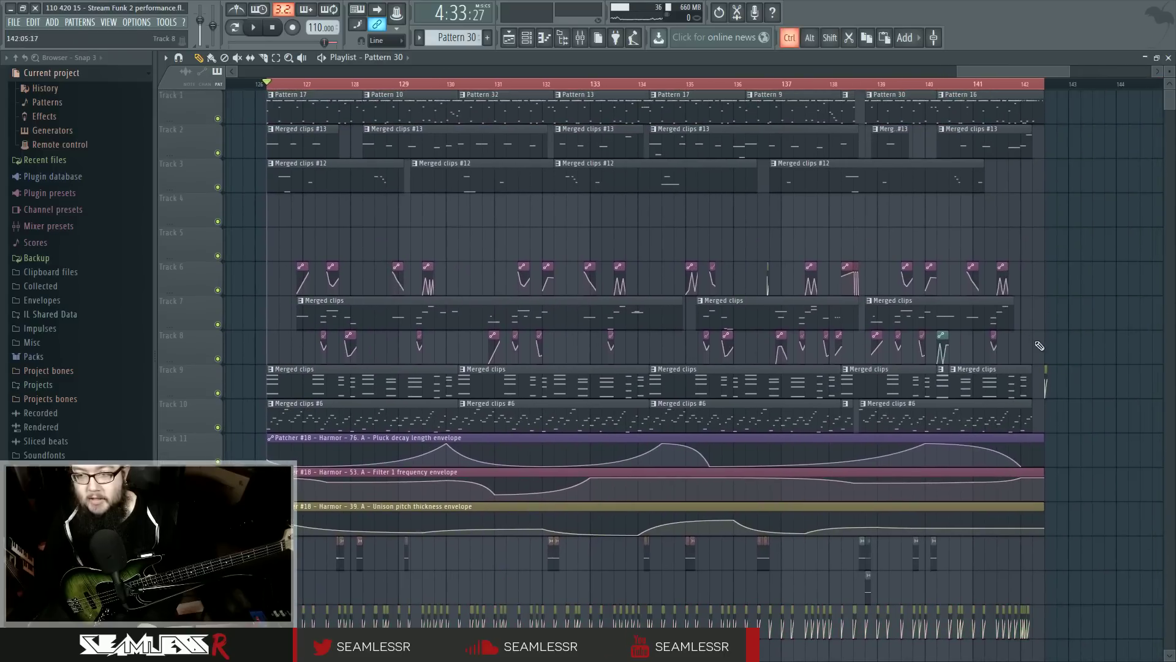
pyautogui.moveTo(1040, 345); pyautogui.dragTo(296, 263)
pyautogui.scroll(3, 357, 288)
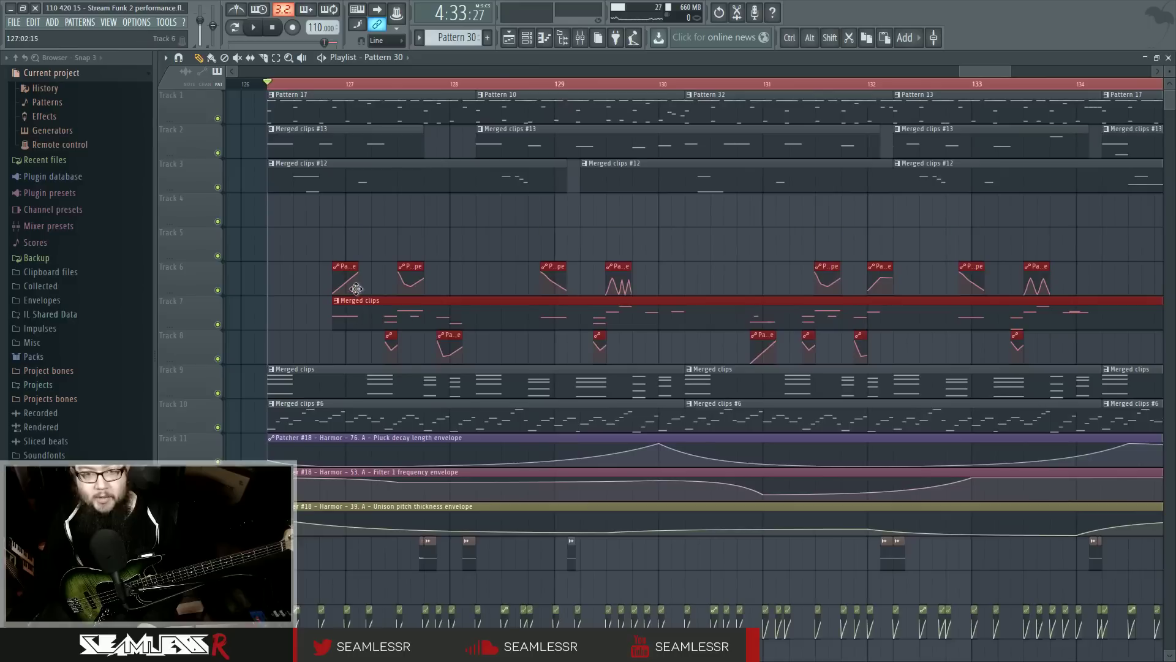
pyautogui.moveTo(356, 289); pyautogui.dragTo(357, 220)
# Step: Deselect the moved clips and check the Bass 3a notes in the piano roll
pyautogui.click(330, 57)
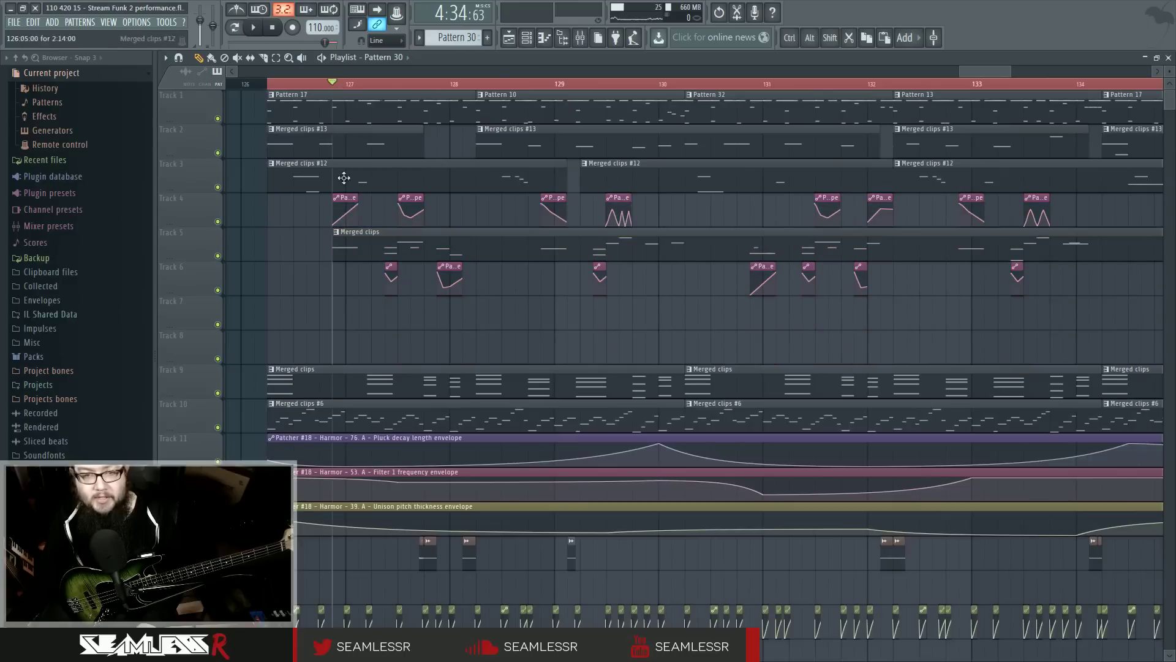
pyautogui.doubleClick(350, 254)
pyautogui.click(532, 39)
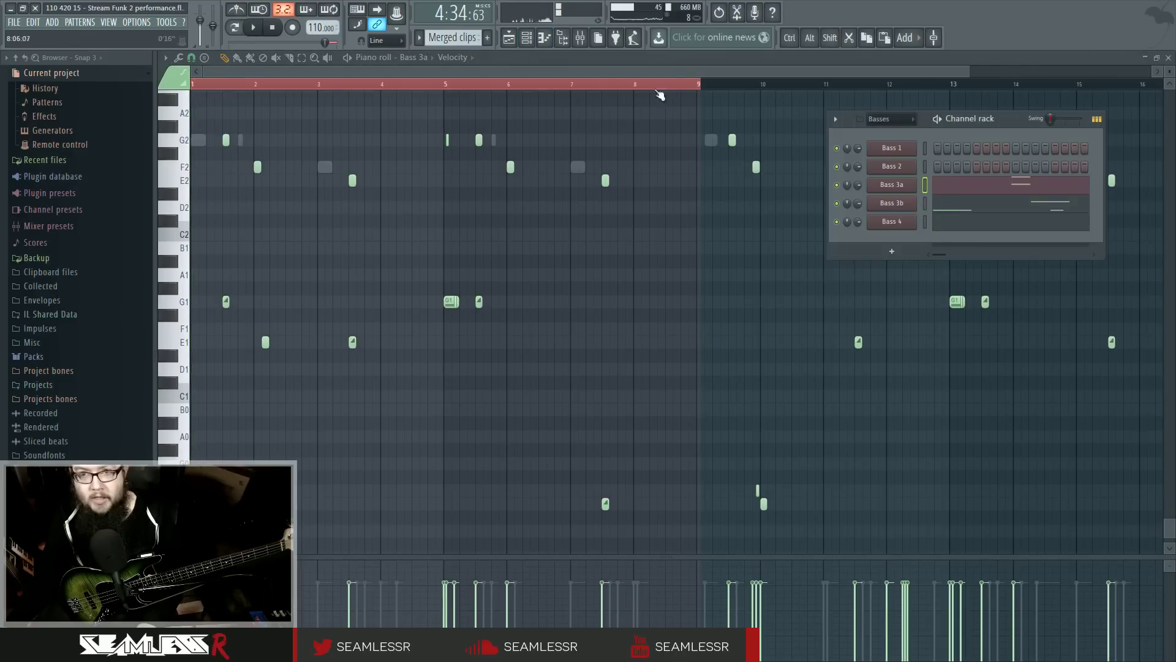
pyautogui.click(508, 39)
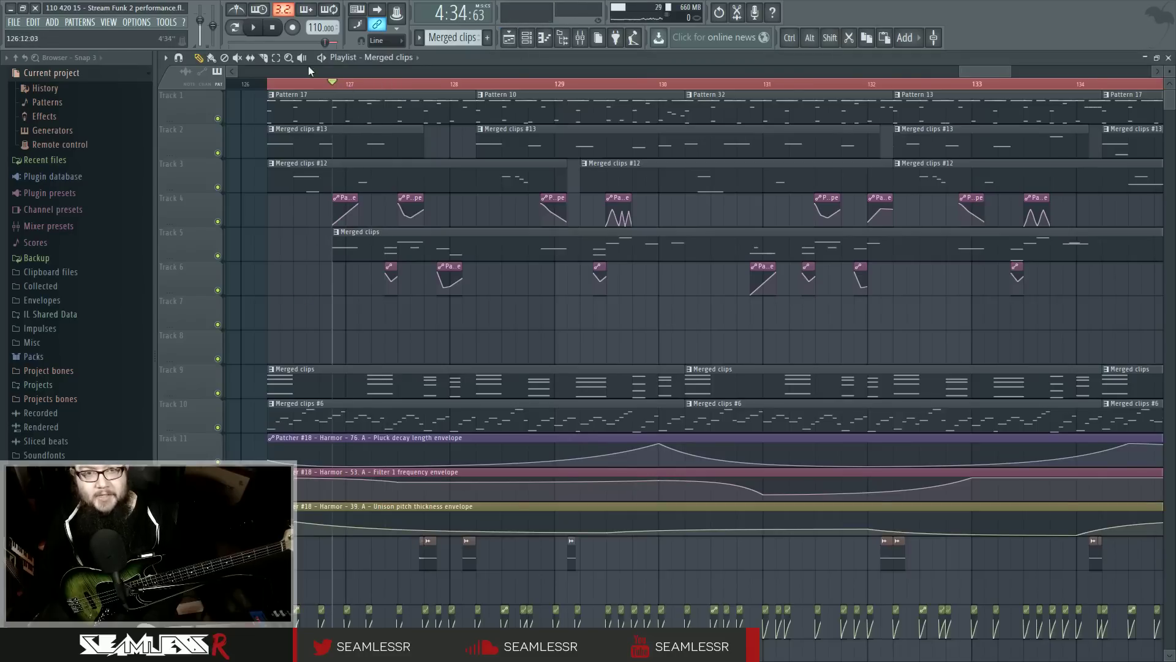
# Step: Play back the section around bars 126–128 and stop it
pyautogui.moveTo(314, 90); pyautogui.dragTo(277, 88)
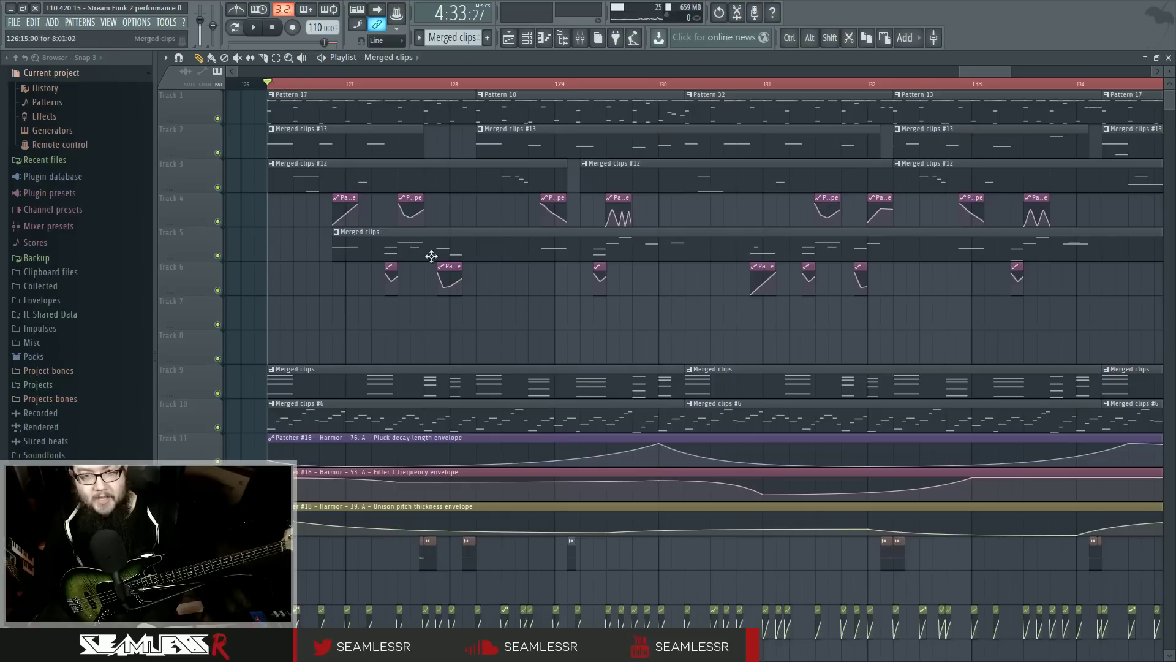
pyautogui.click(425, 84)
pyautogui.press('space')
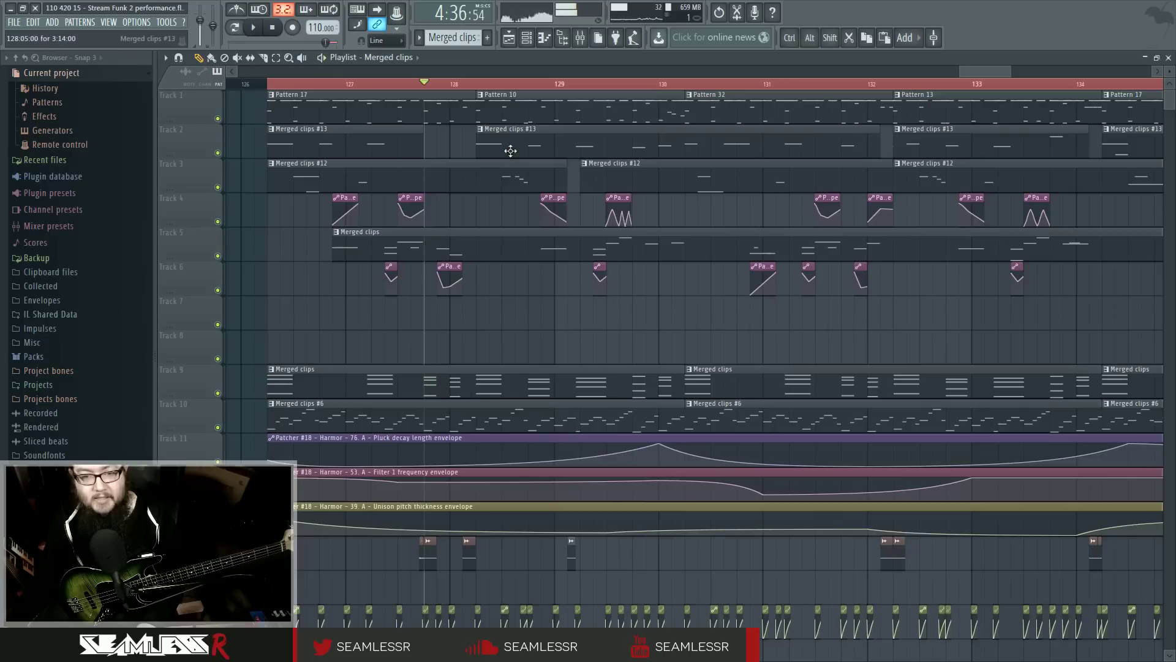
pyautogui.click(411, 86)
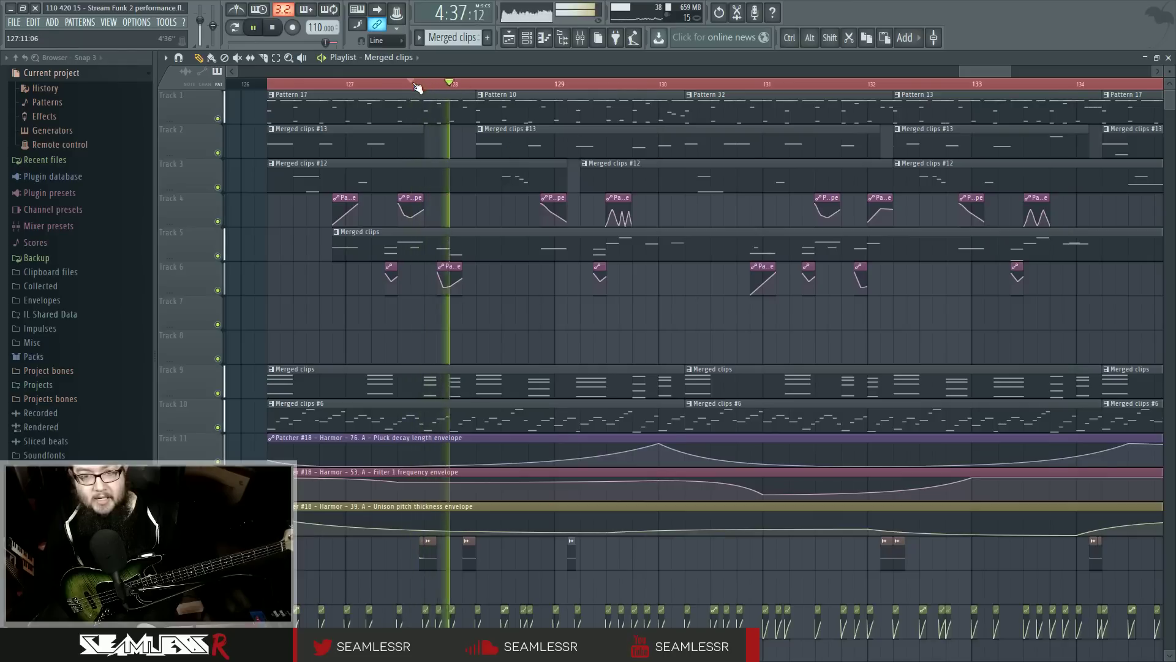
pyautogui.press('space')
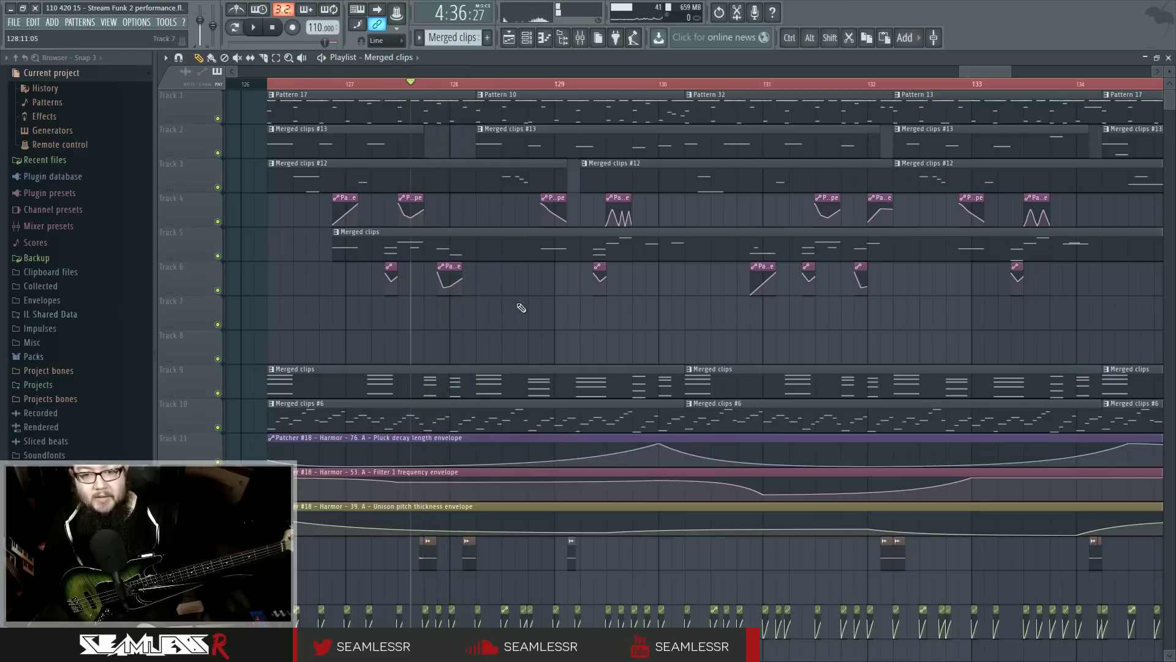
pyautogui.press('space')
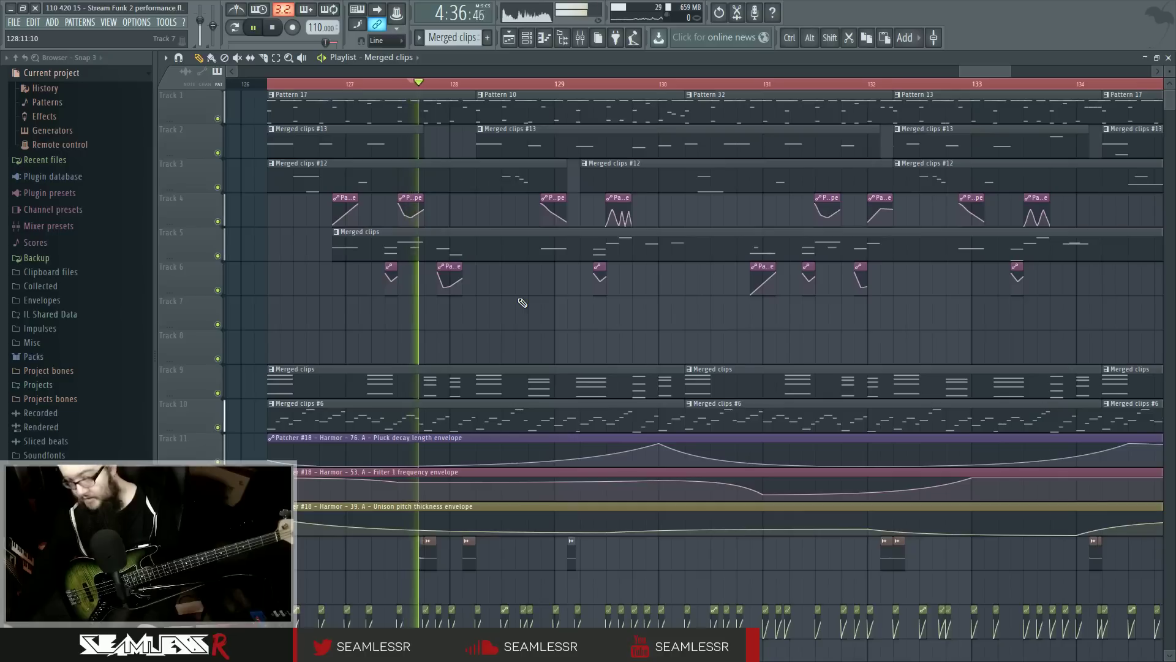
pyautogui.press('space')
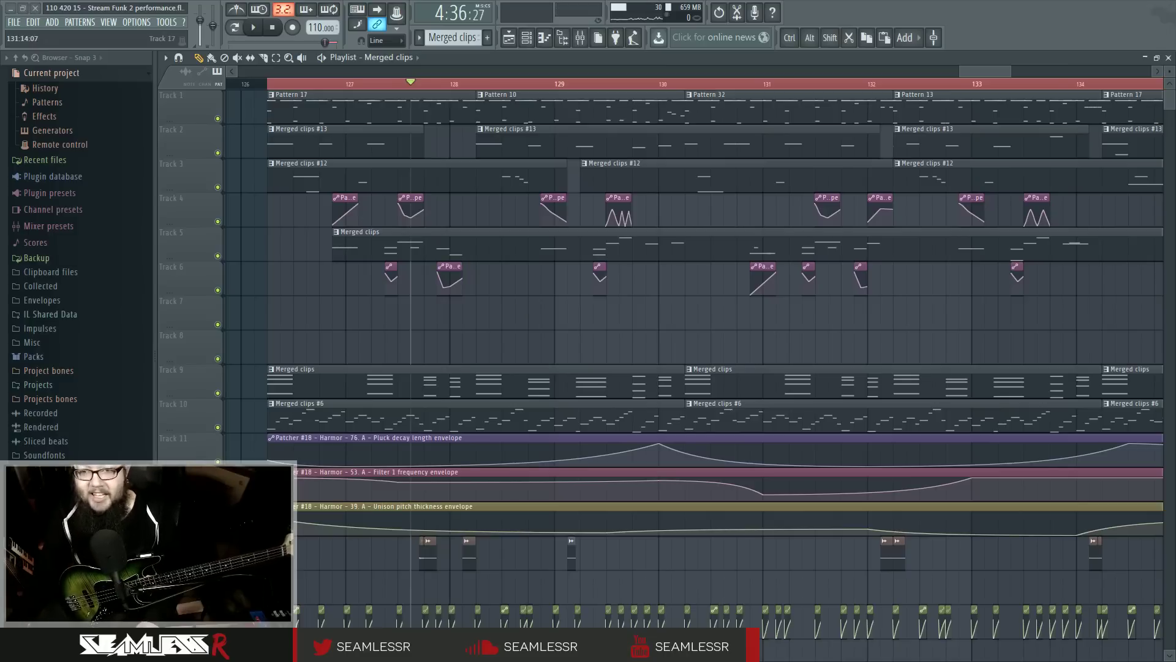
pyautogui.scroll(-4, 599, 322)
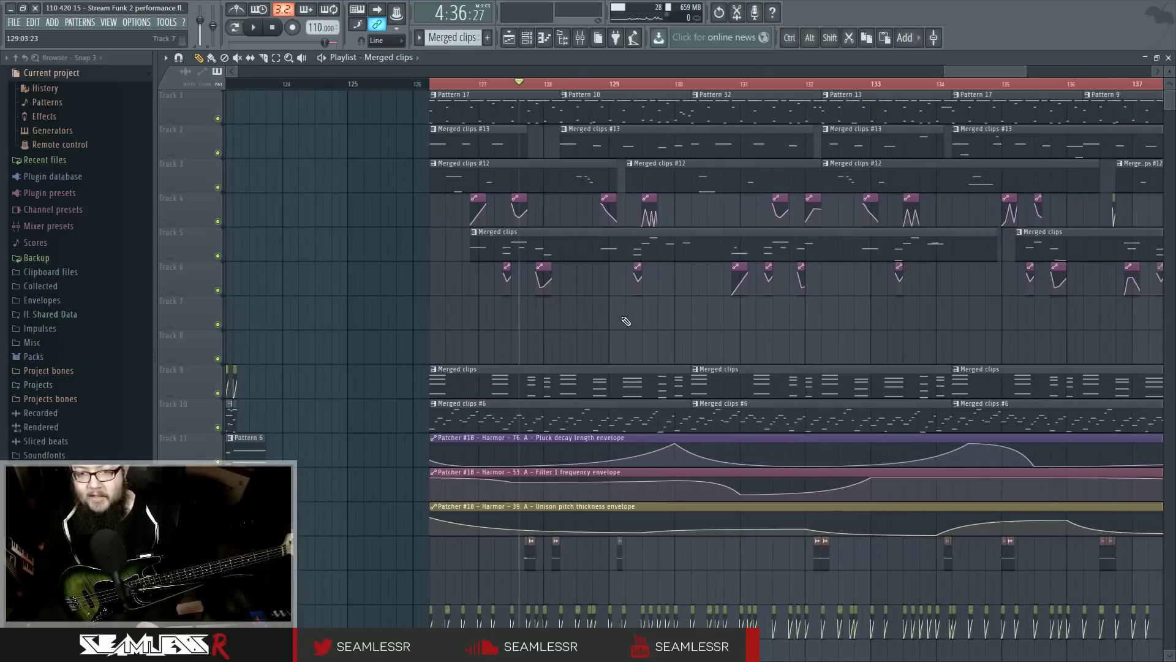
# Step: Mute the clips on Tracks 2–6, then undo those mutes
pyautogui.scroll(-2, 582, 316)
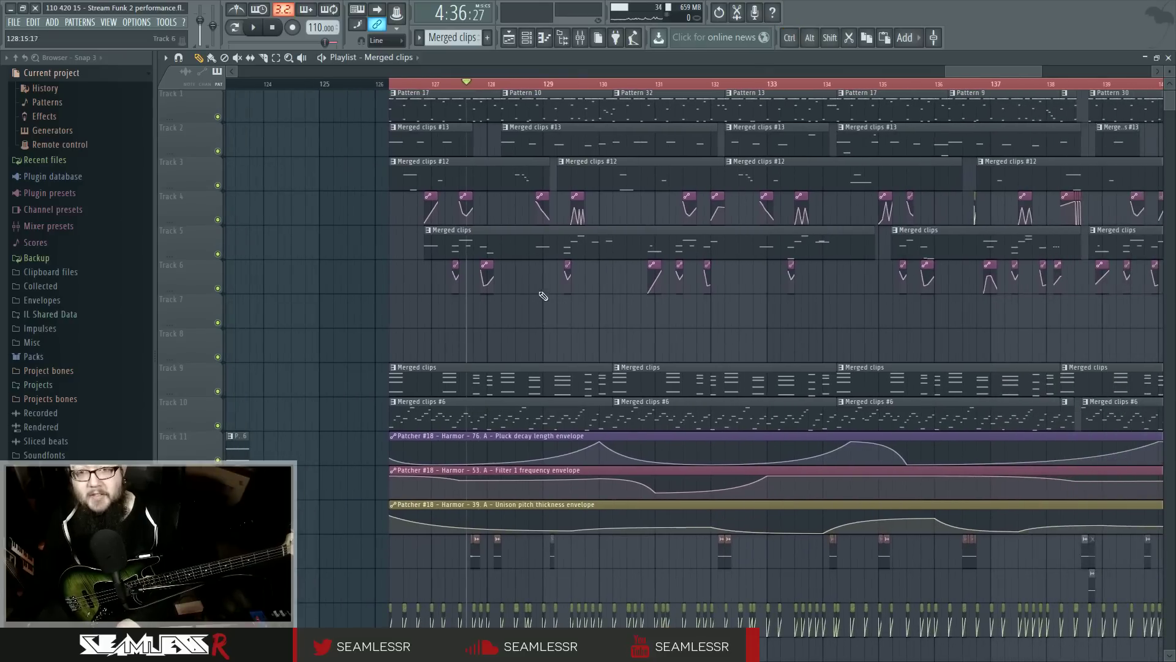
pyautogui.hscroll(2, 543, 296)
pyautogui.hscroll(2, 340, 240)
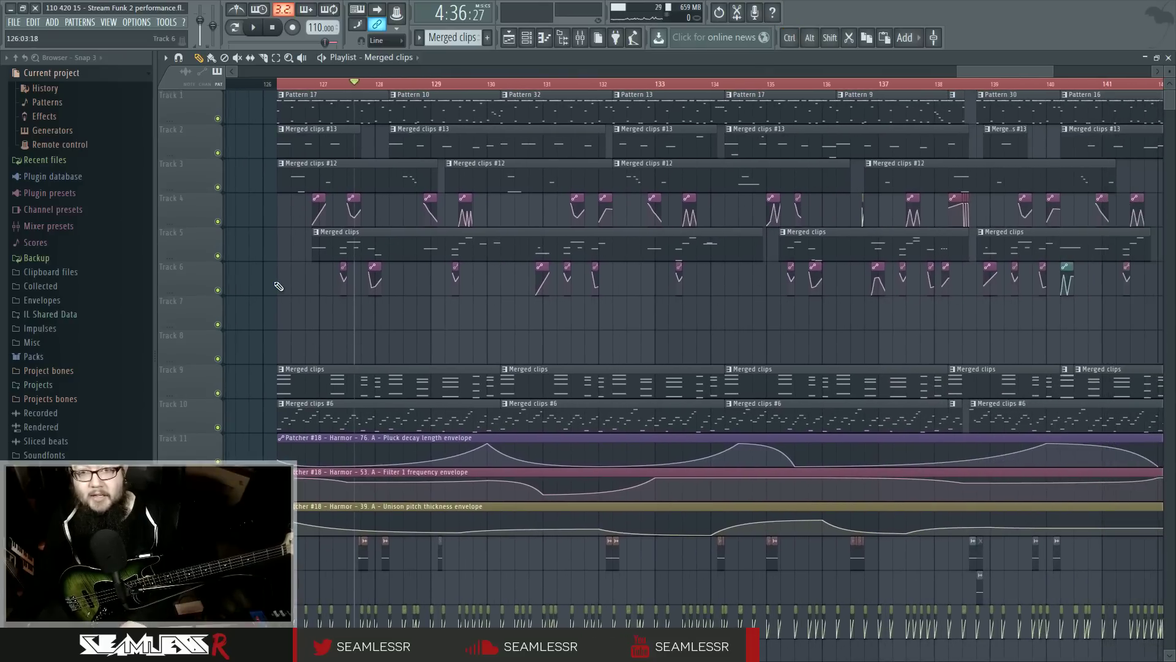
pyautogui.scroll(-2, 276, 156)
pyautogui.keyDown('alt'); pyautogui.click(276, 146); pyautogui.keyUp('alt')
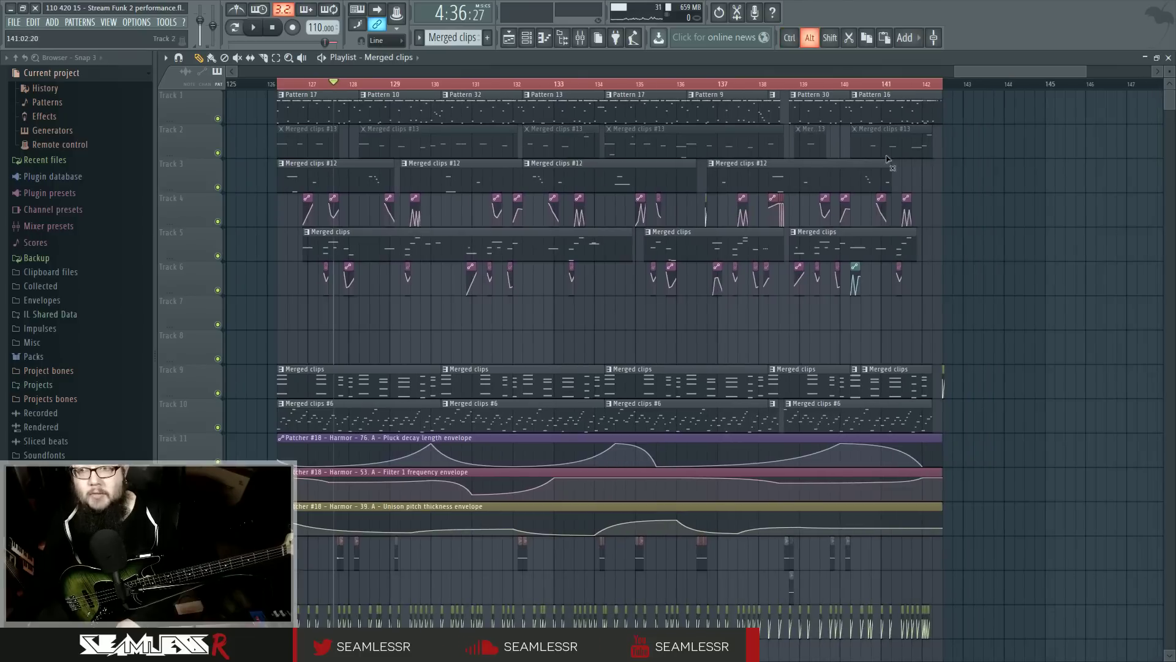
pyautogui.keyDown('alt'); pyautogui.click(341, 184); pyautogui.keyUp('alt')
pyautogui.keyDown('alt'); pyautogui.click(271, 217); pyautogui.keyUp('alt')
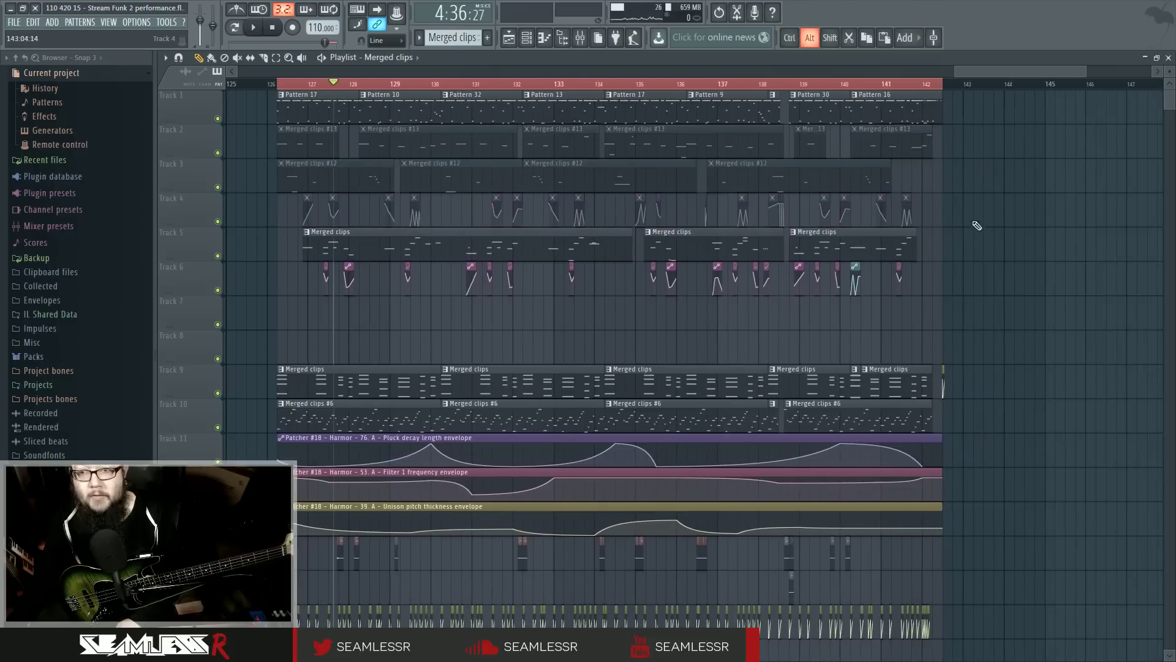
pyautogui.keyDown('alt'); pyautogui.click(406, 245); pyautogui.keyUp('alt')
pyautogui.keyDown('alt'); pyautogui.click(276, 279); pyautogui.keyUp('alt')
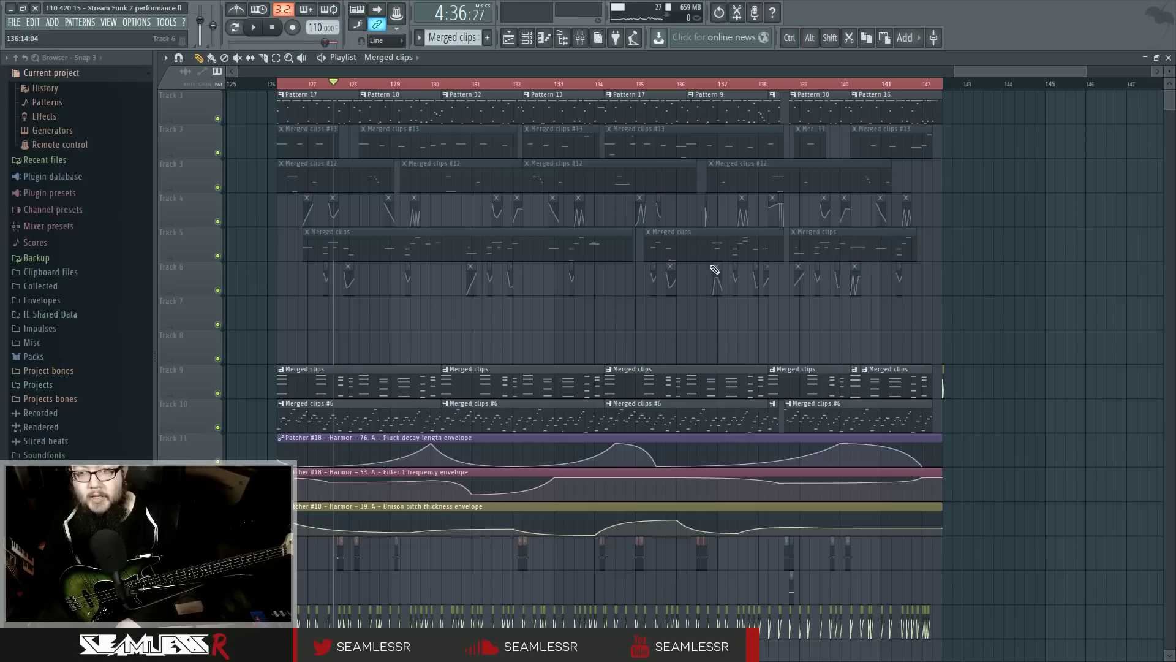
pyautogui.hotkey('ctrl', 'alt', 'z')
pyautogui.hotkey('ctrl', 'alt', 'z')
pyautogui.hotkey('ctrl', 'alt', 'z')
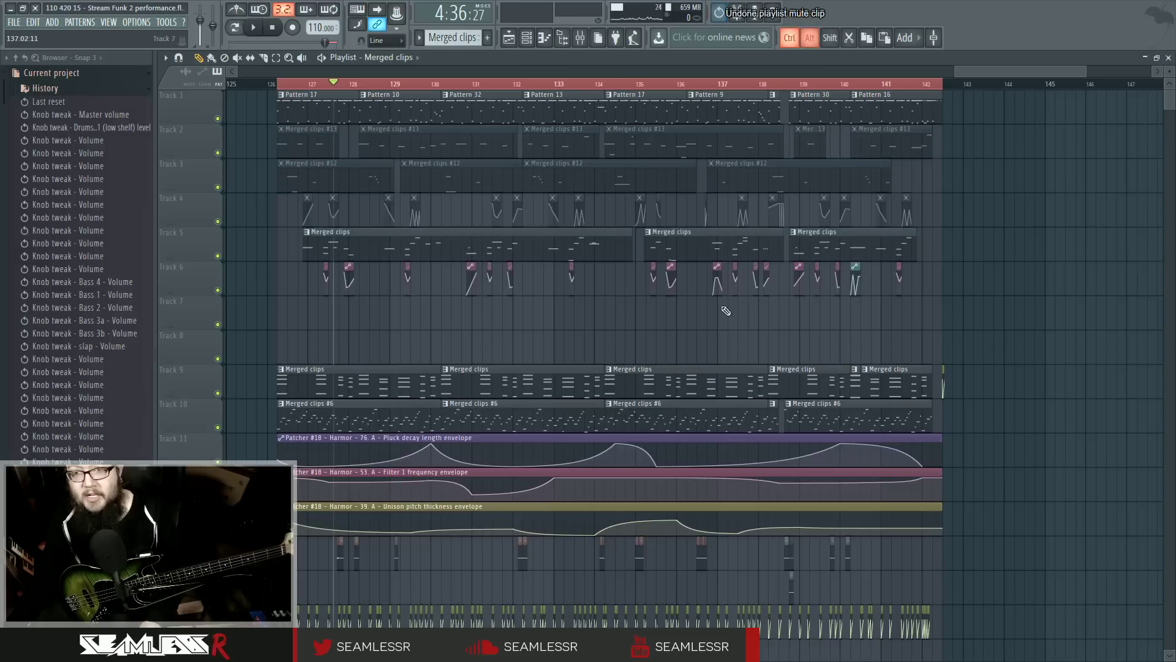
# Step: Mute Track 5's three Merged clips and reposition the red Balance envelope clip
pyautogui.keyDown('alt'); pyautogui.click(468, 250); pyautogui.keyUp('alt')
pyautogui.keyDown('alt'); pyautogui.click(685, 247); pyautogui.keyUp('alt')
pyautogui.keyDown('alt'); pyautogui.click(854, 251); pyautogui.keyUp('alt')
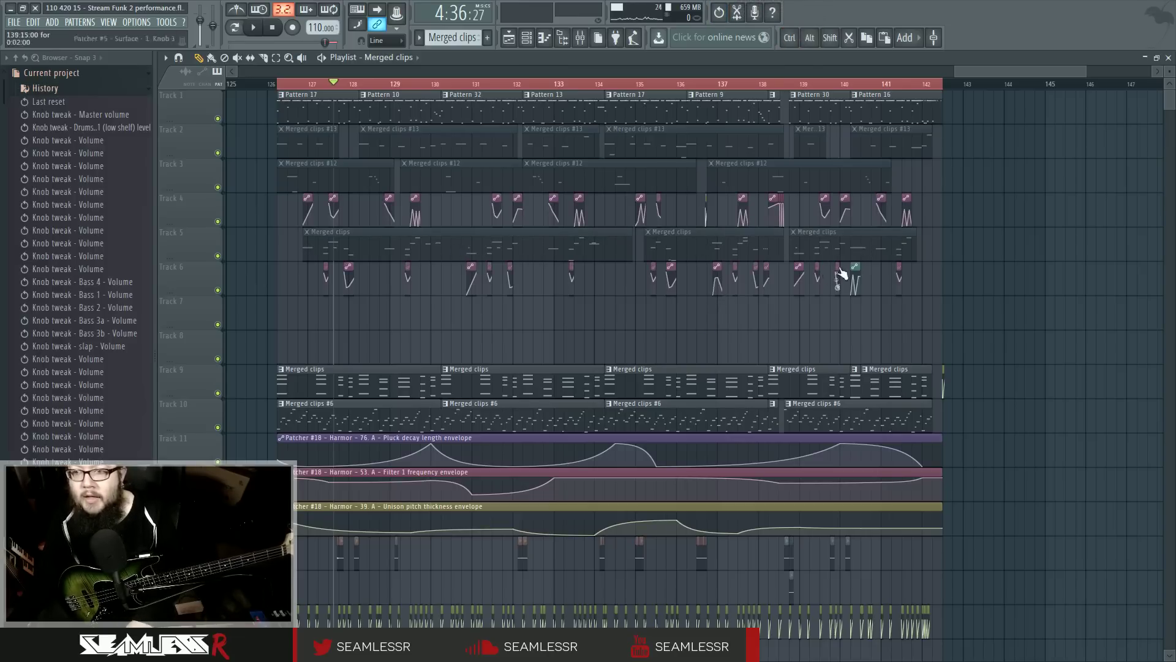
pyautogui.scroll(4, 784, 270)
pyautogui.moveTo(738, 202); pyautogui.dragTo(831, 209)
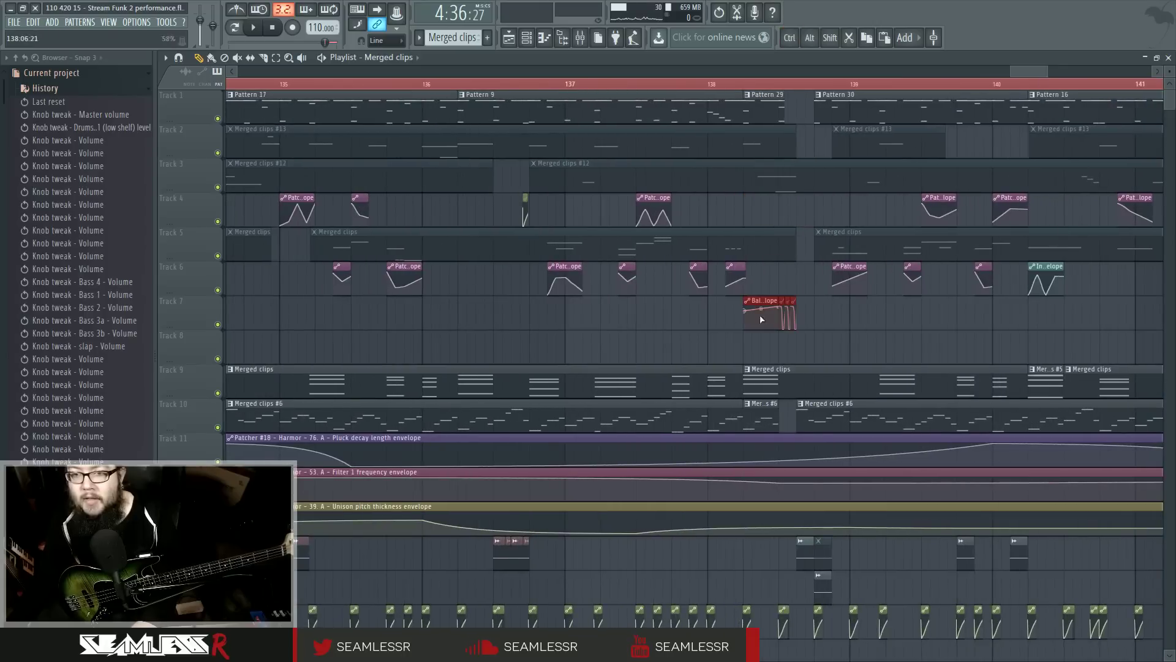
pyautogui.moveTo(762, 319); pyautogui.dragTo(509, 621)
# Step: Move the automation clips near bars 138 and 140 down onto Track 8
pyautogui.scroll(5, 516, 199)
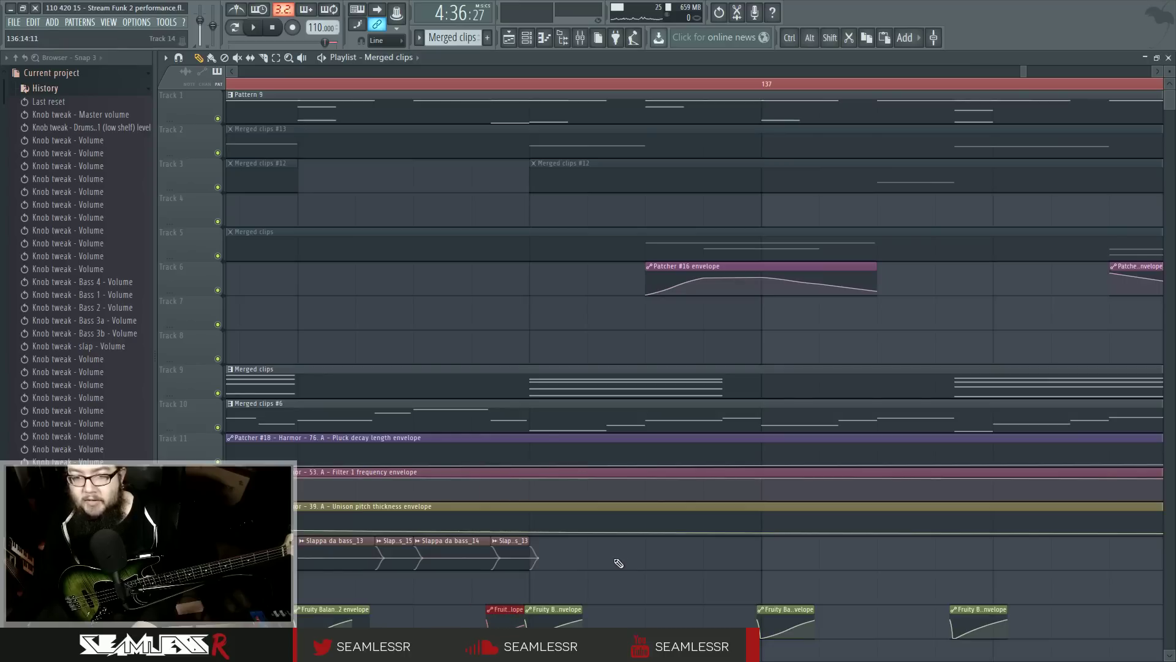
pyautogui.scroll(-4, 619, 563)
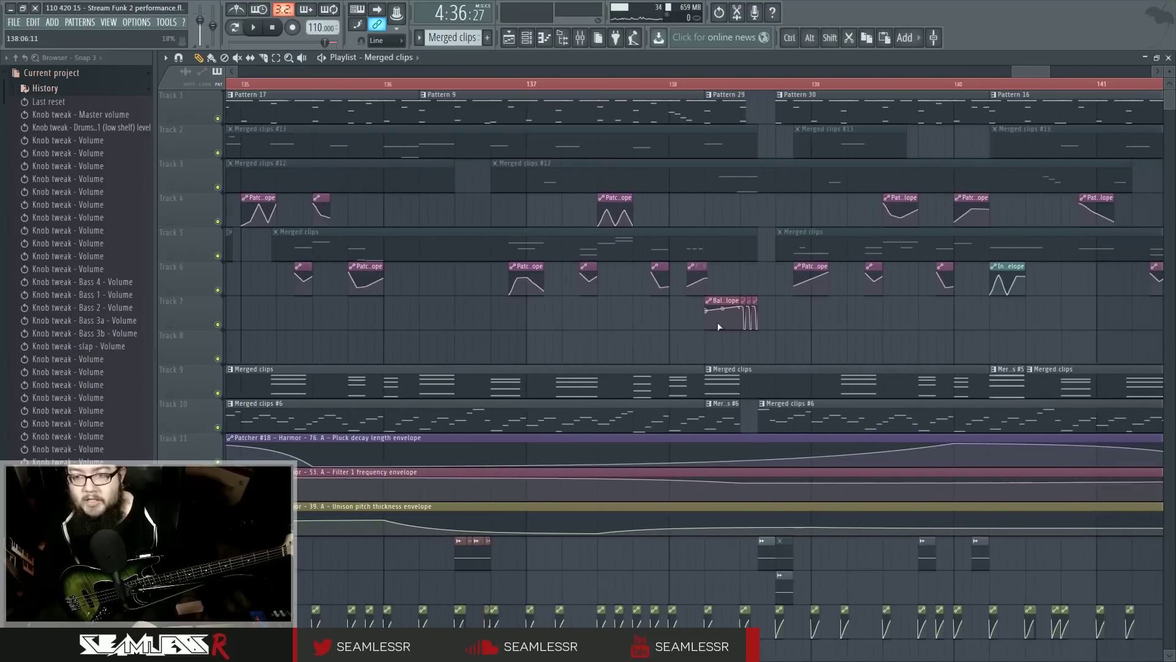
pyautogui.scroll(-3, 661, 334)
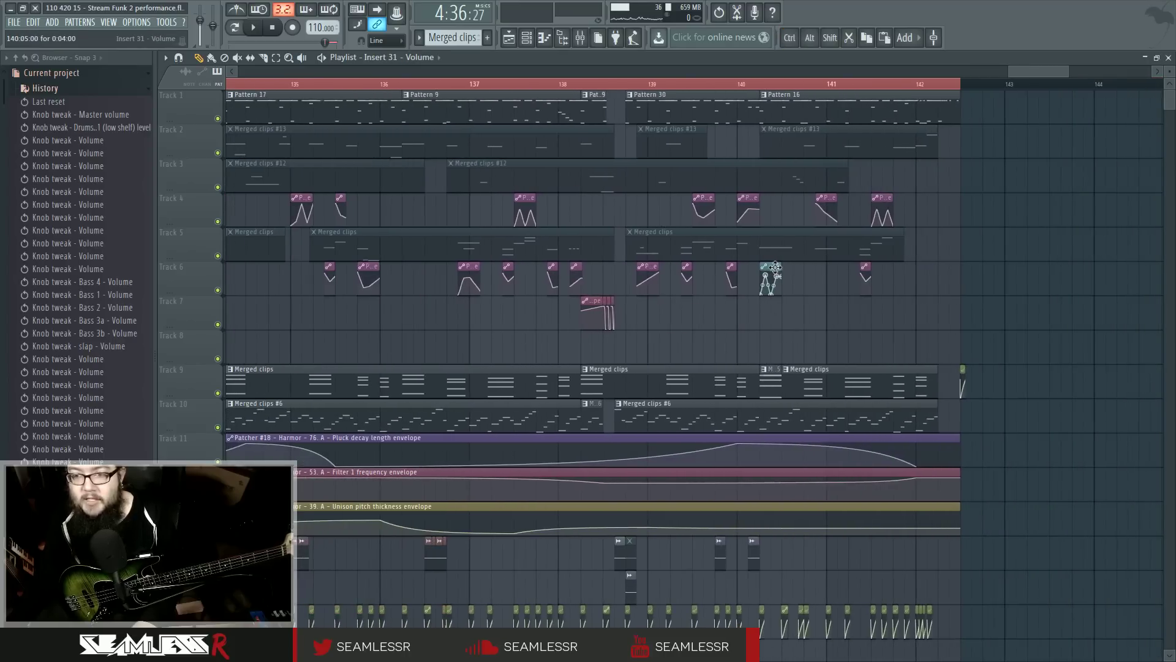
pyautogui.moveTo(775, 268); pyautogui.dragTo(774, 336)
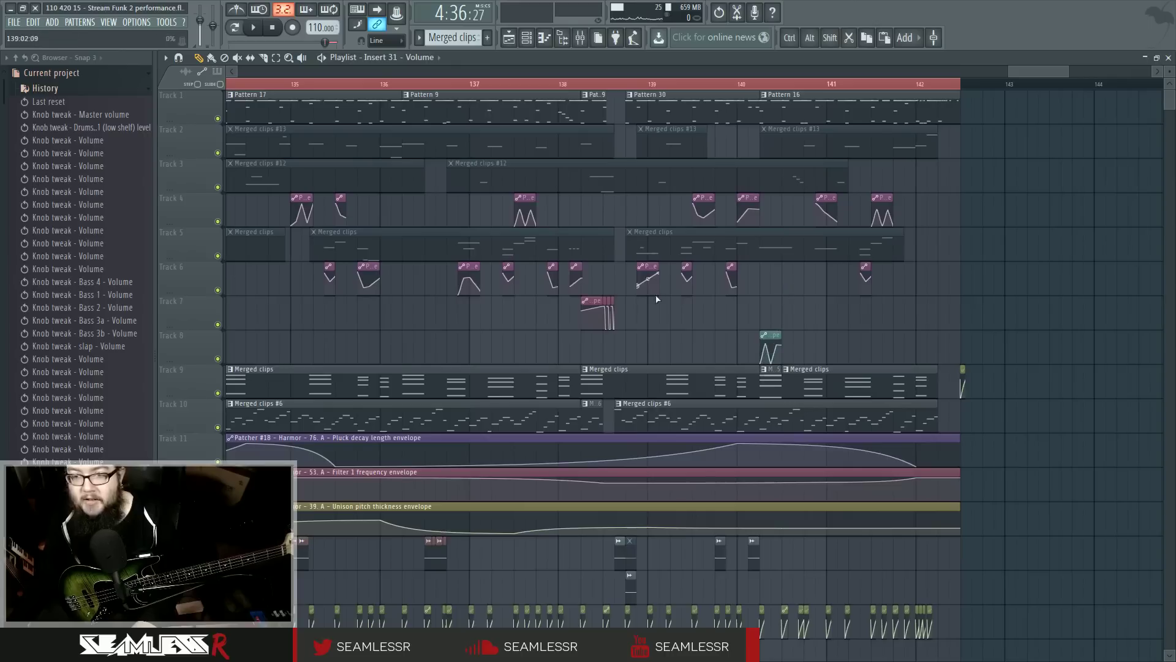
pyautogui.moveTo(598, 303); pyautogui.dragTo(597, 339)
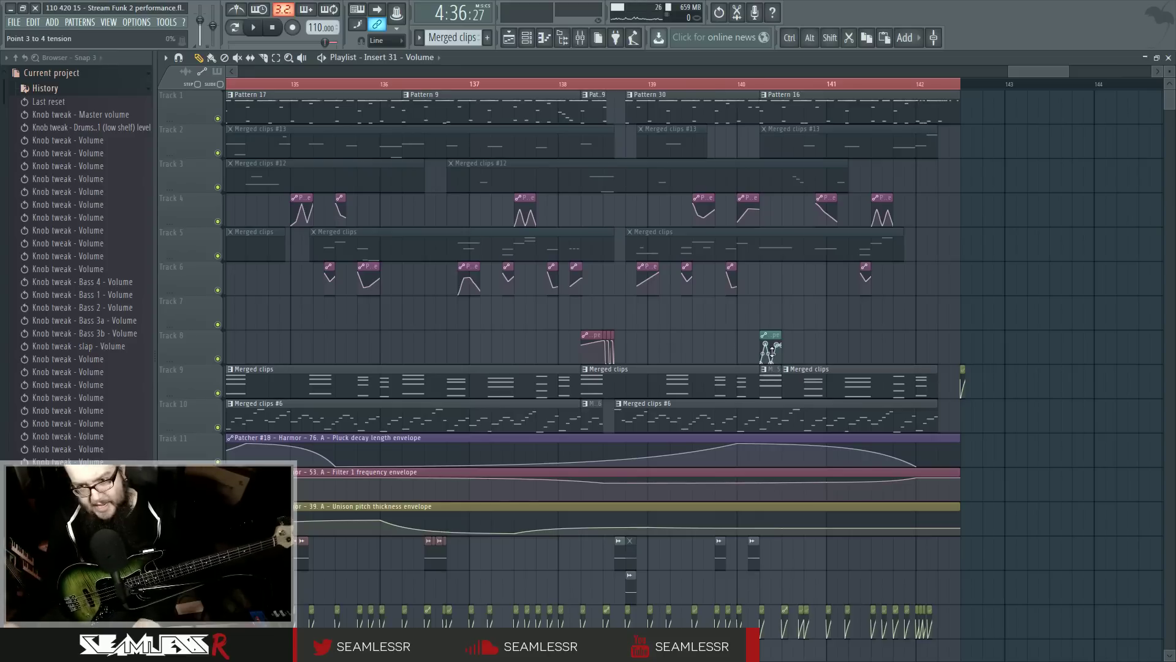
# Step: Close the undo history and play the arrangement from about bar 126
pyautogui.click(69, 88)
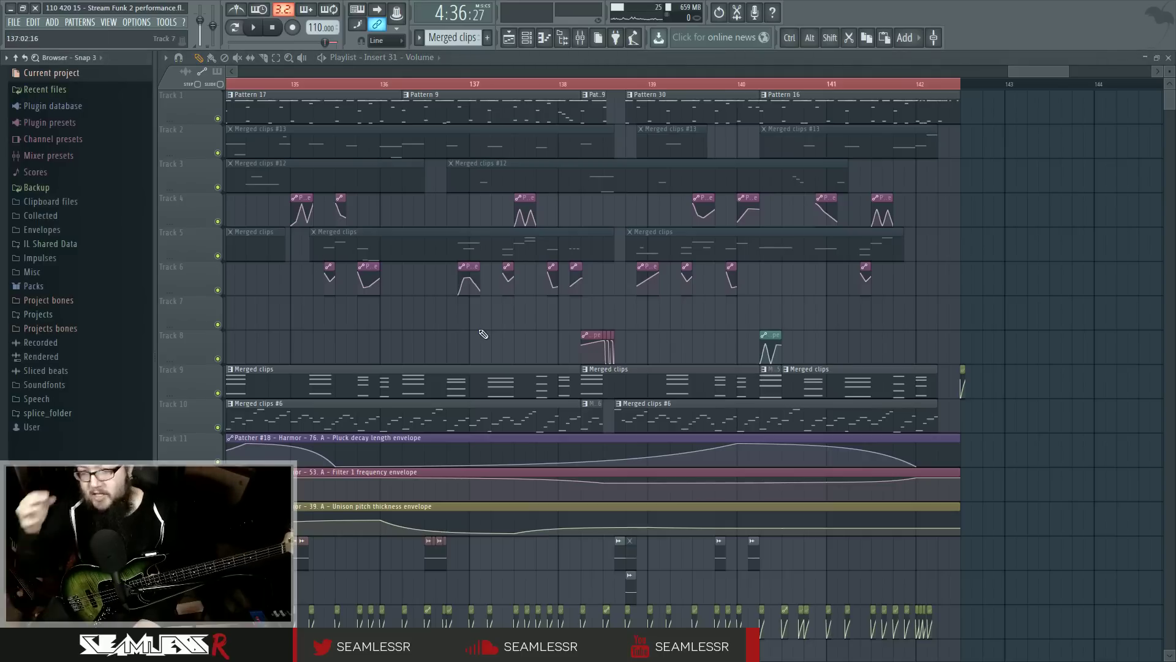
pyautogui.keyDown('ctrl'); pyautogui.scroll(-4, 486, 334); pyautogui.keyUp('ctrl')
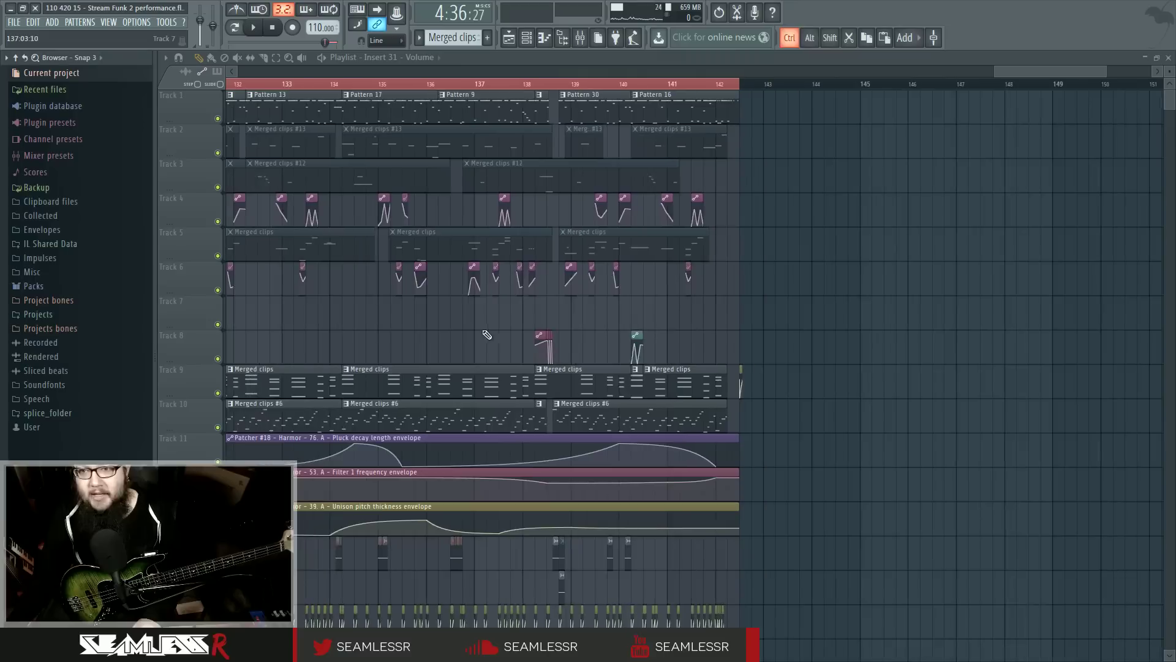
pyautogui.keyDown('ctrl'); pyautogui.scroll(-2, 641, 340); pyautogui.keyUp('ctrl')
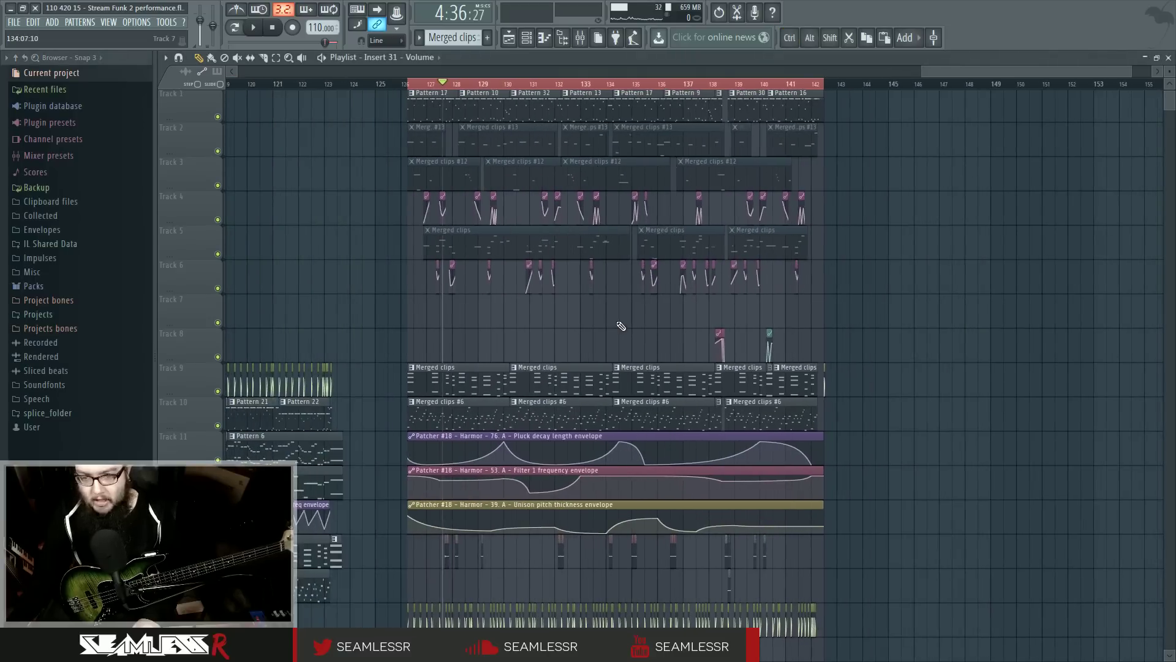
pyautogui.moveTo(619, 328); pyautogui.dragTo(672, 352)
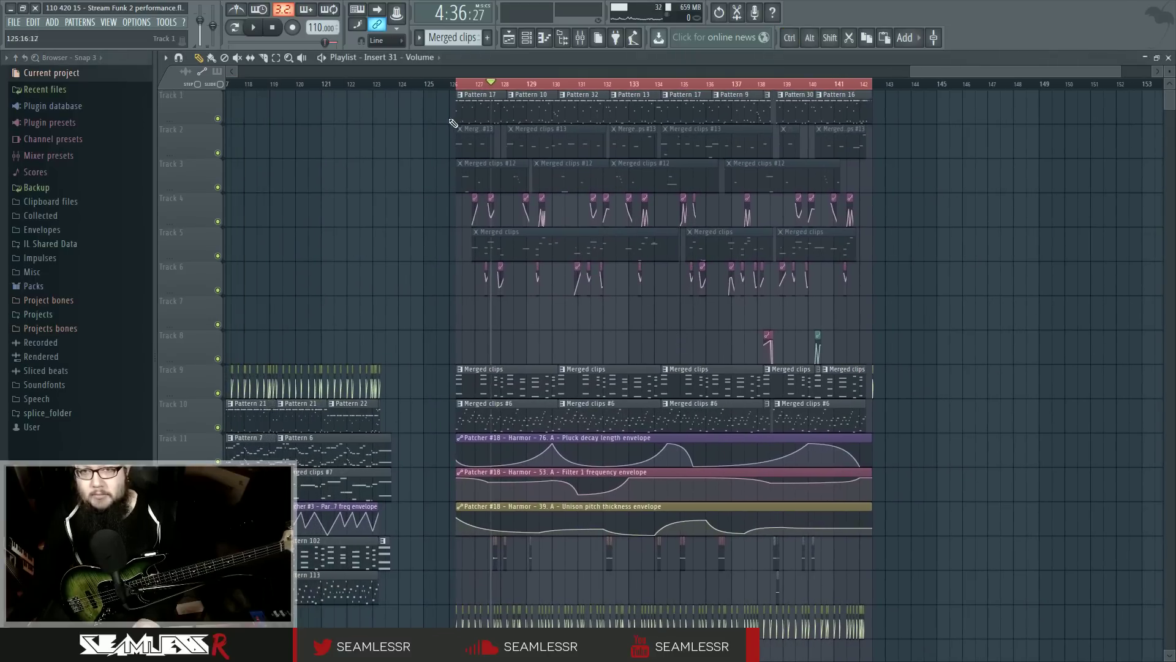
pyautogui.click(455, 84)
pyautogui.press('space')
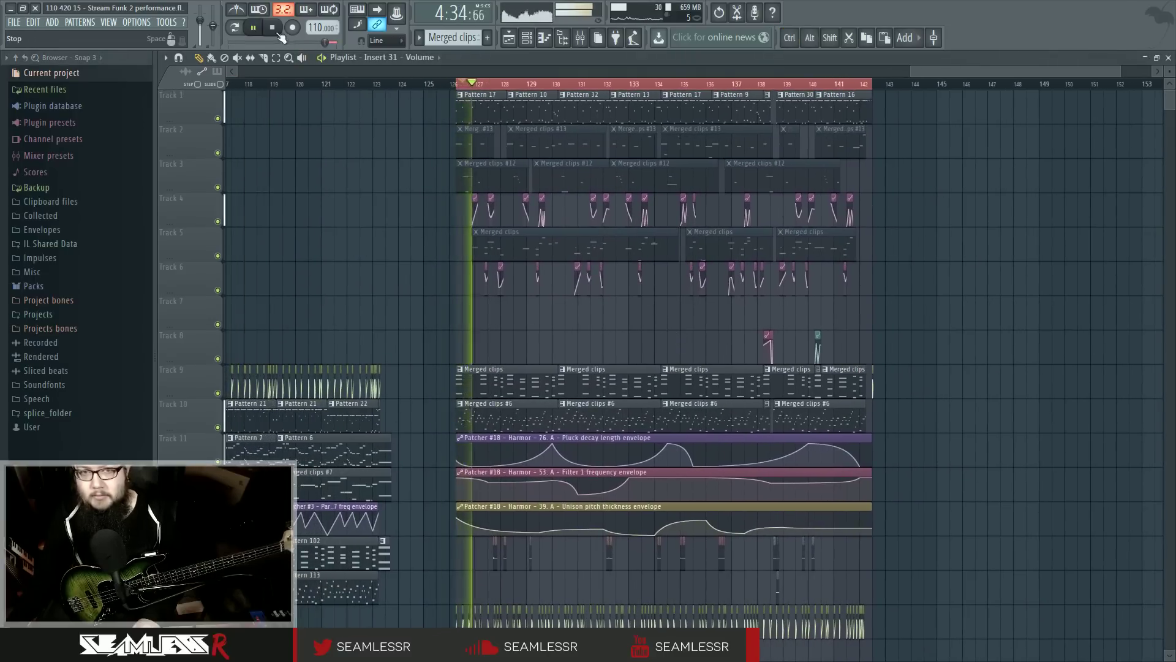
pyautogui.keyDown('ctrl'); pyautogui.scroll(3, 599, 301); pyautogui.keyUp('ctrl')
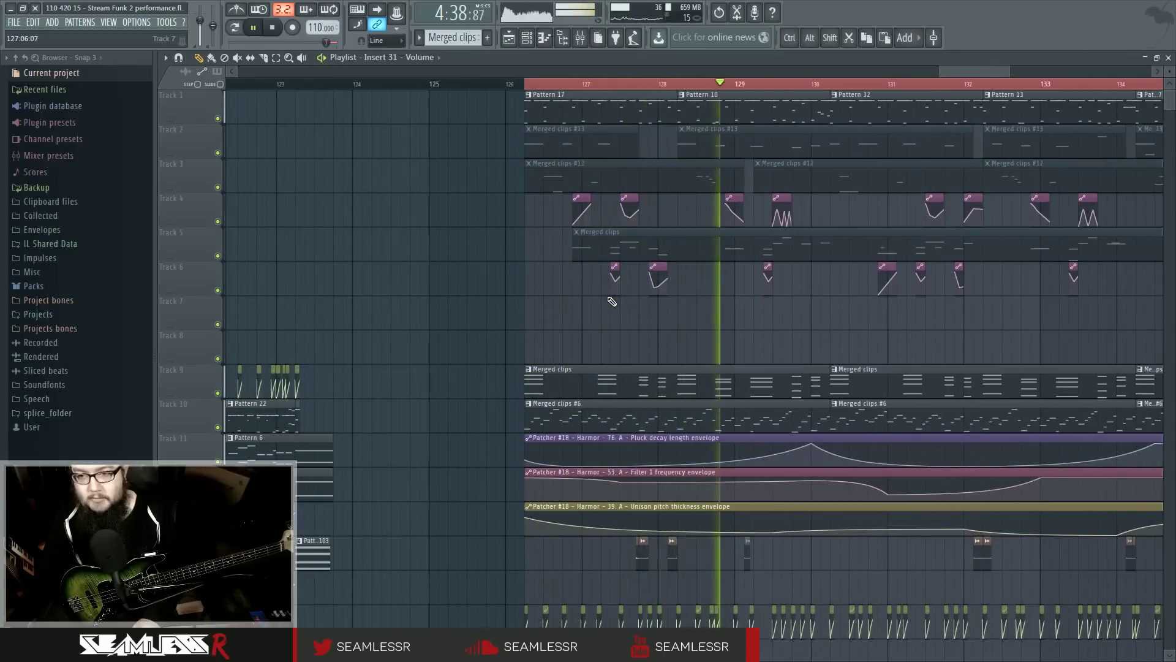
# Step: Select the Drums mixer insert and open its Maximus plugin
pyautogui.press('F9')
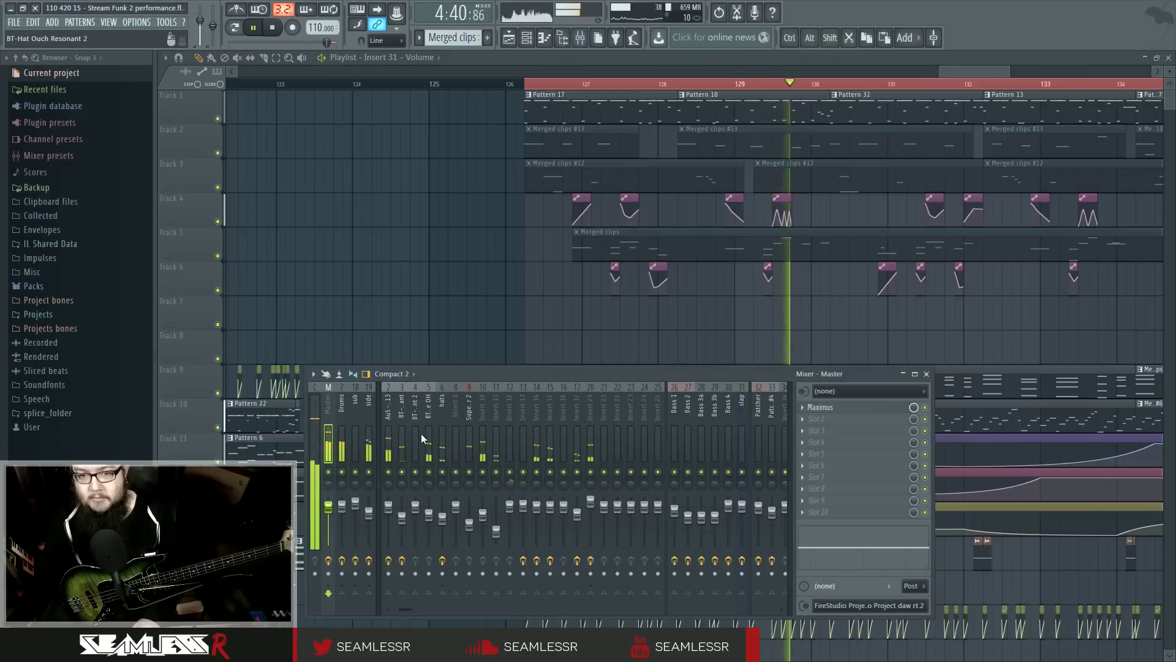
pyautogui.scroll(1, 401, 398)
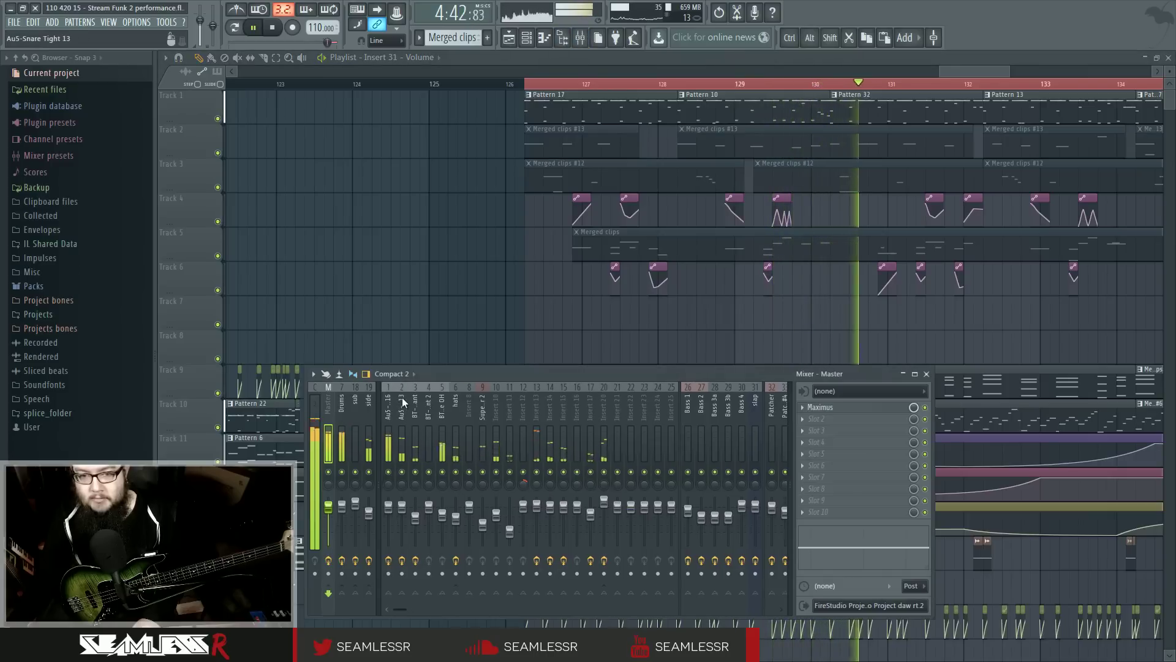
pyautogui.click(388, 449)
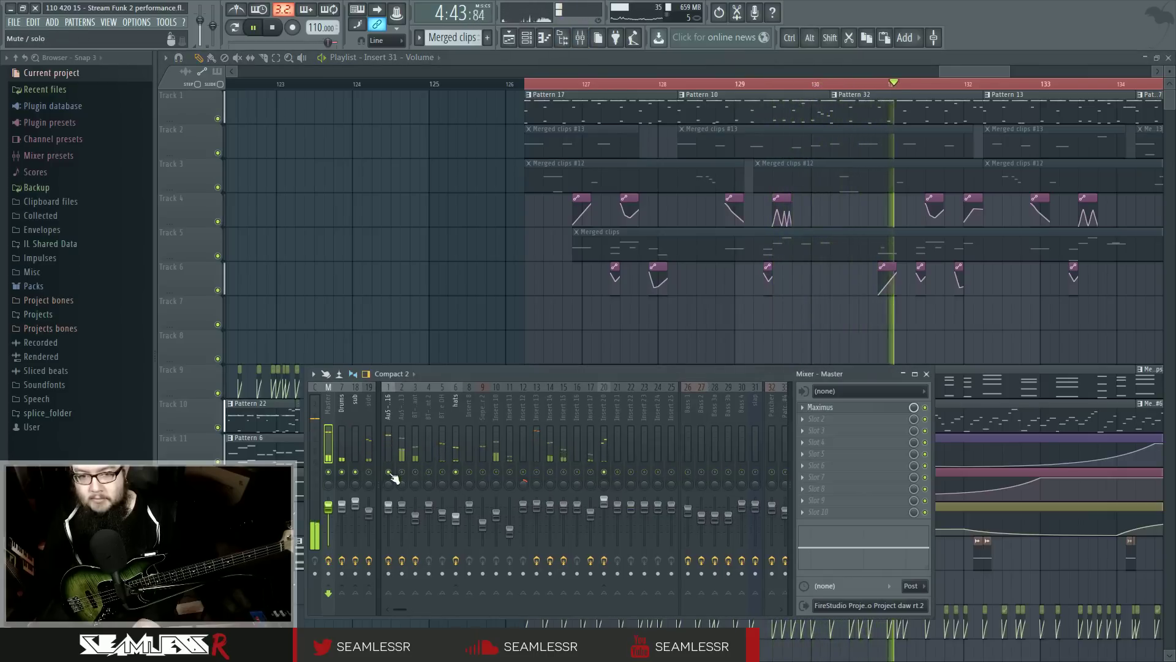
pyautogui.click(338, 417)
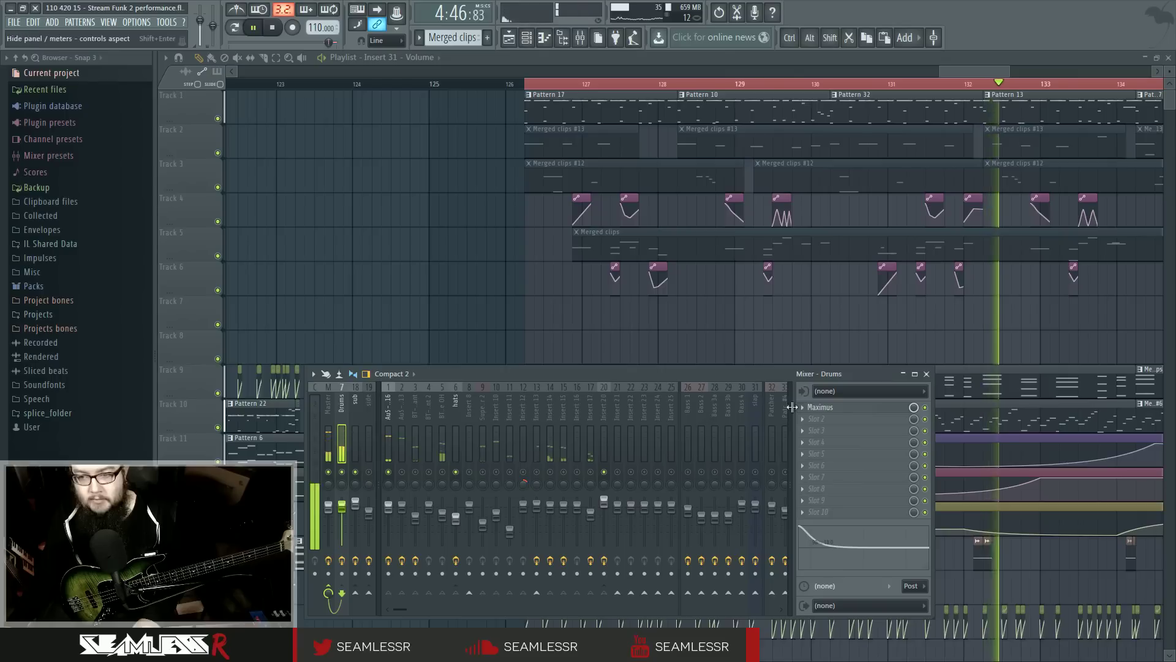
pyautogui.click(815, 407)
# Step: Lower Maximus's LOW band pre-gain to about -5.8 dB and stop playback
pyautogui.click(346, 395)
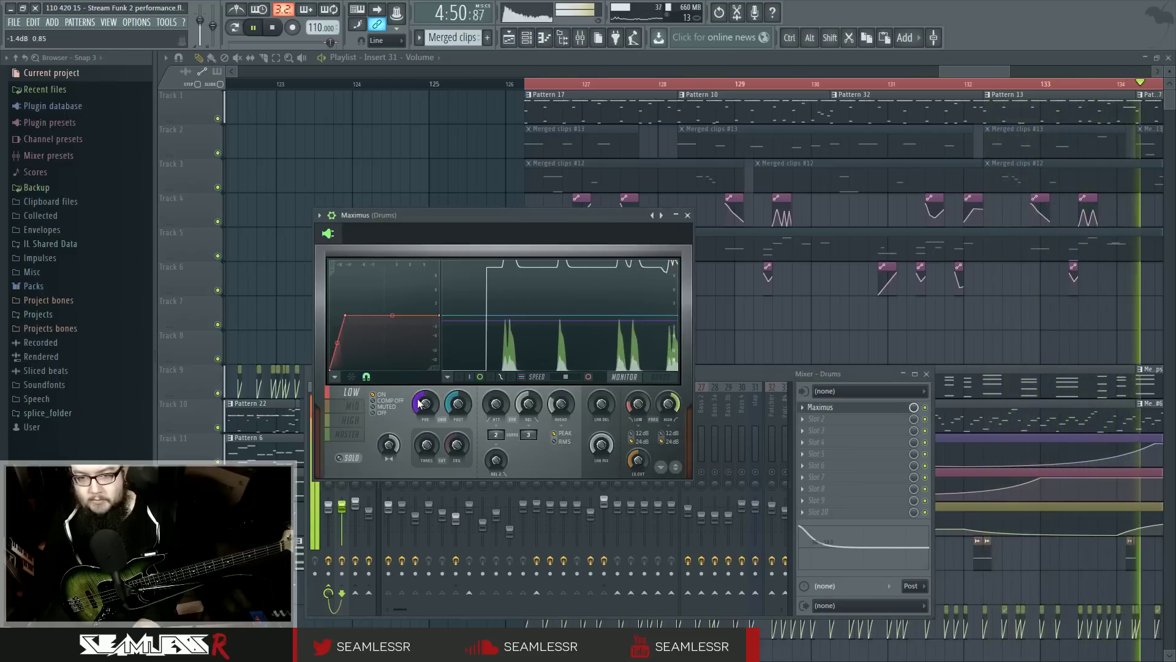
pyautogui.scroll(-5, 421, 404)
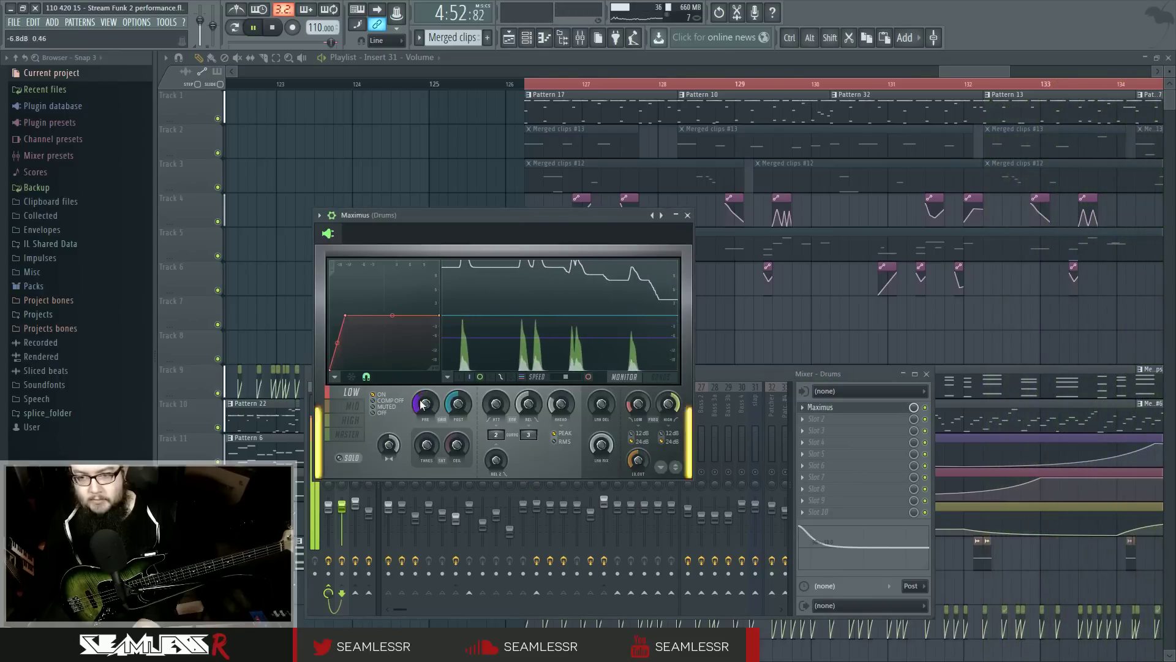
pyautogui.scroll(1, 421, 404)
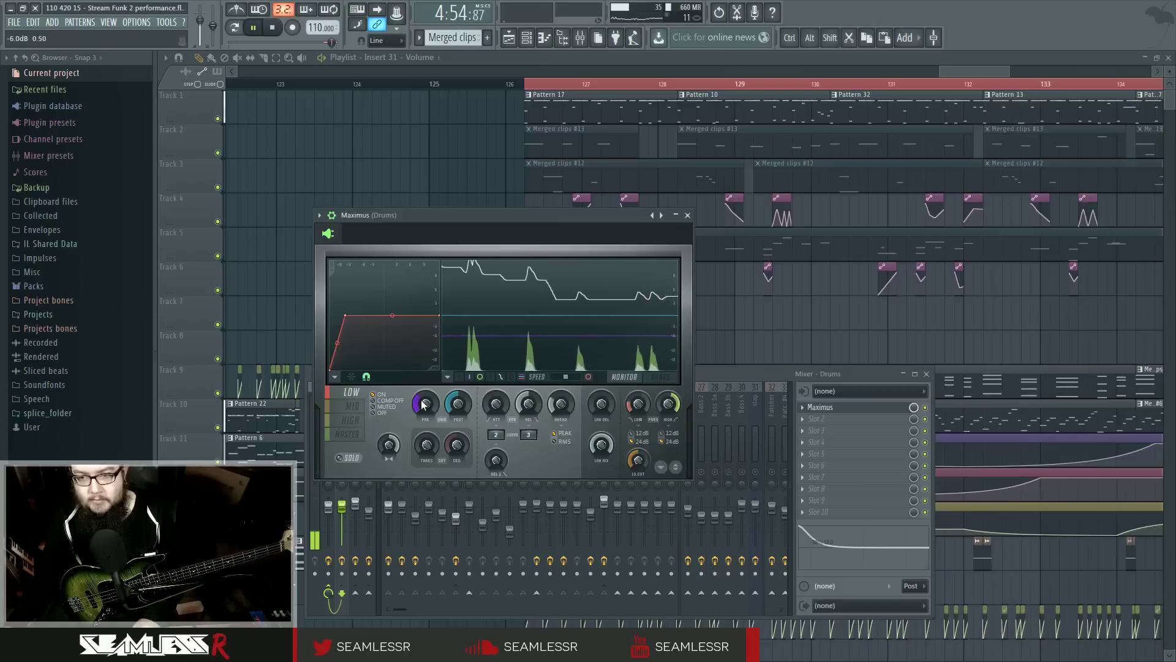
pyautogui.scroll(1, 422, 403)
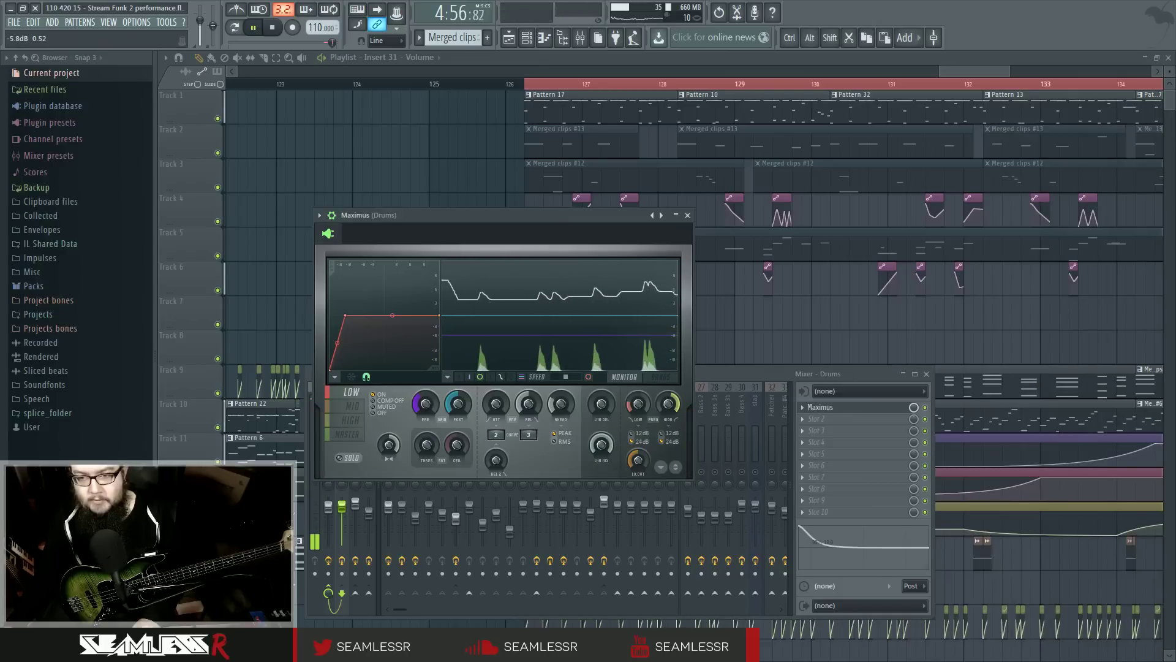
pyautogui.click(687, 215)
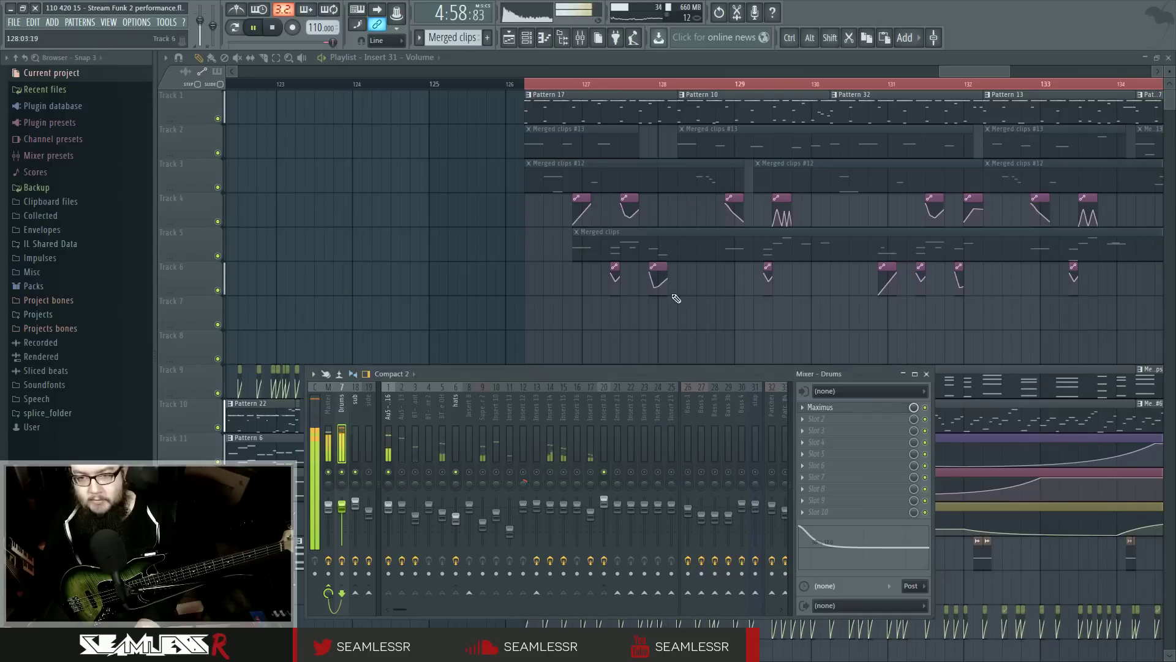
pyautogui.press('space')
pyautogui.press('F9')
pyautogui.click(580, 38)
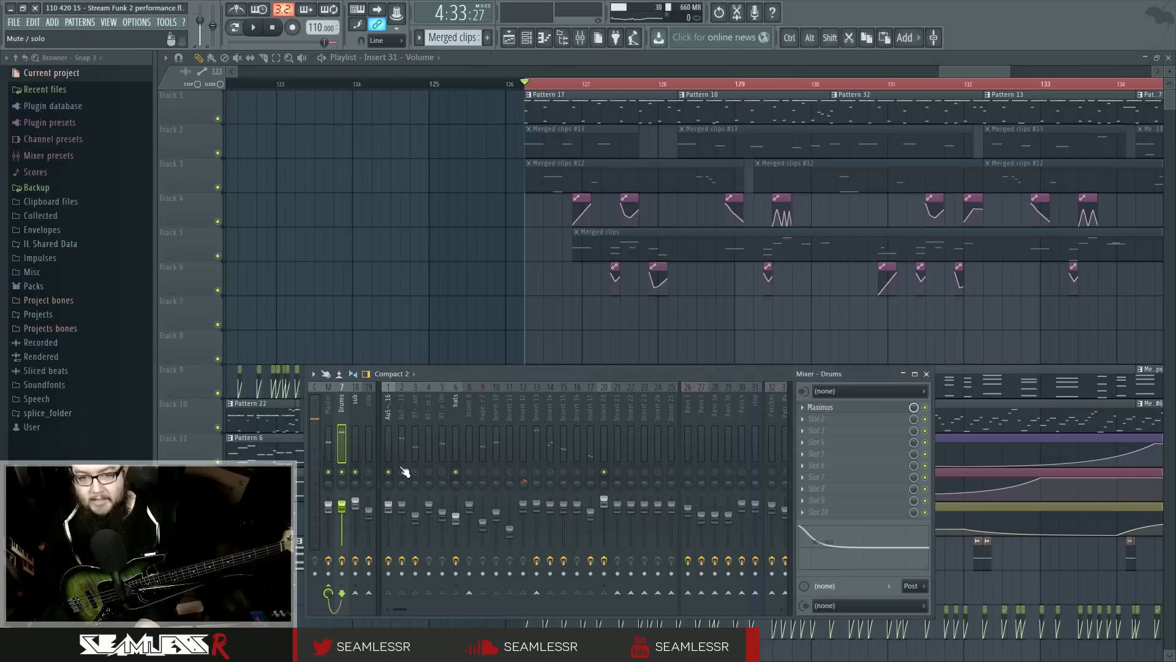
# Step: Close the mixer and play the section from bar 127, then stop
pyautogui.press('space')
pyautogui.press('F9')
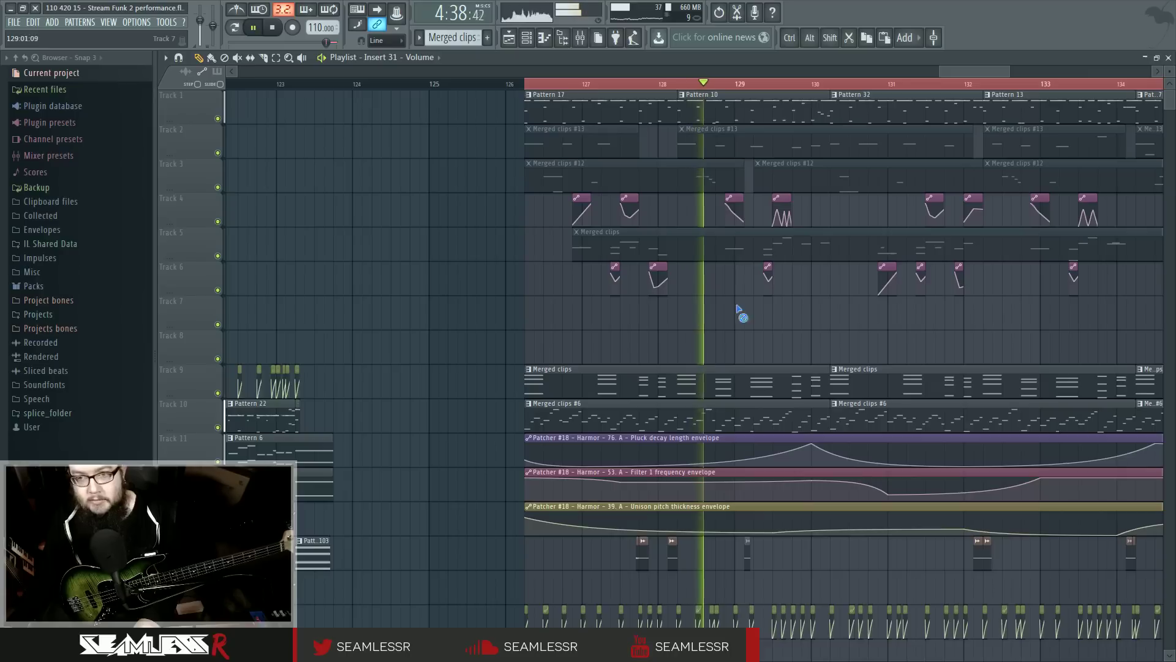
pyautogui.scroll(-3, 609, 329)
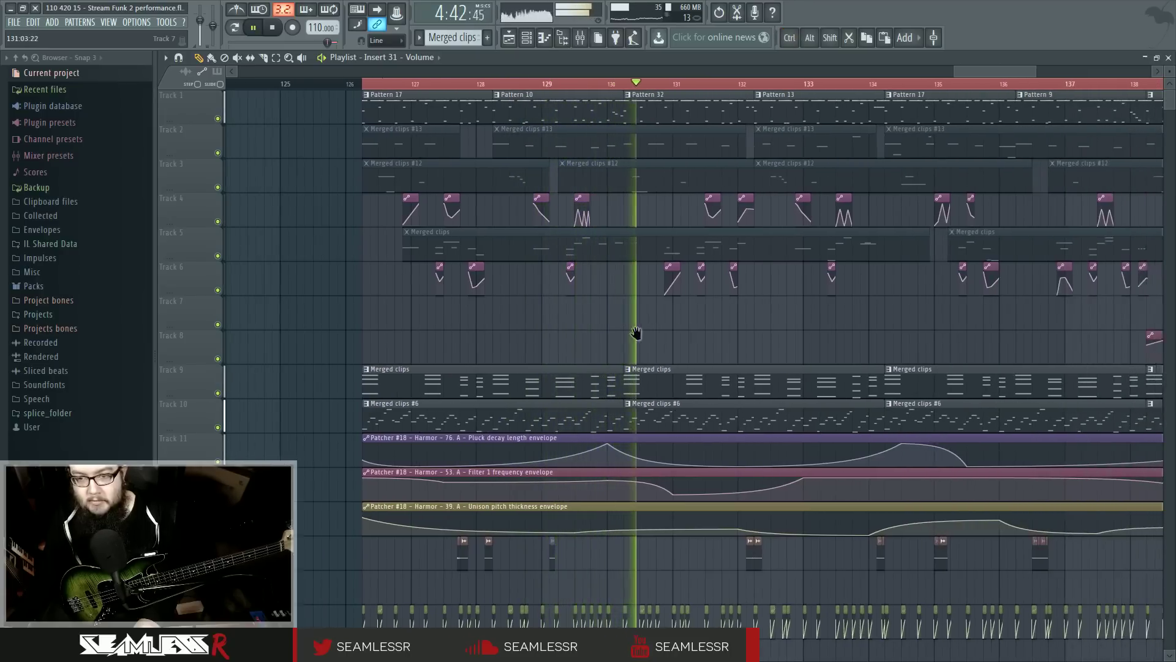
pyautogui.scroll(-5, 636, 333)
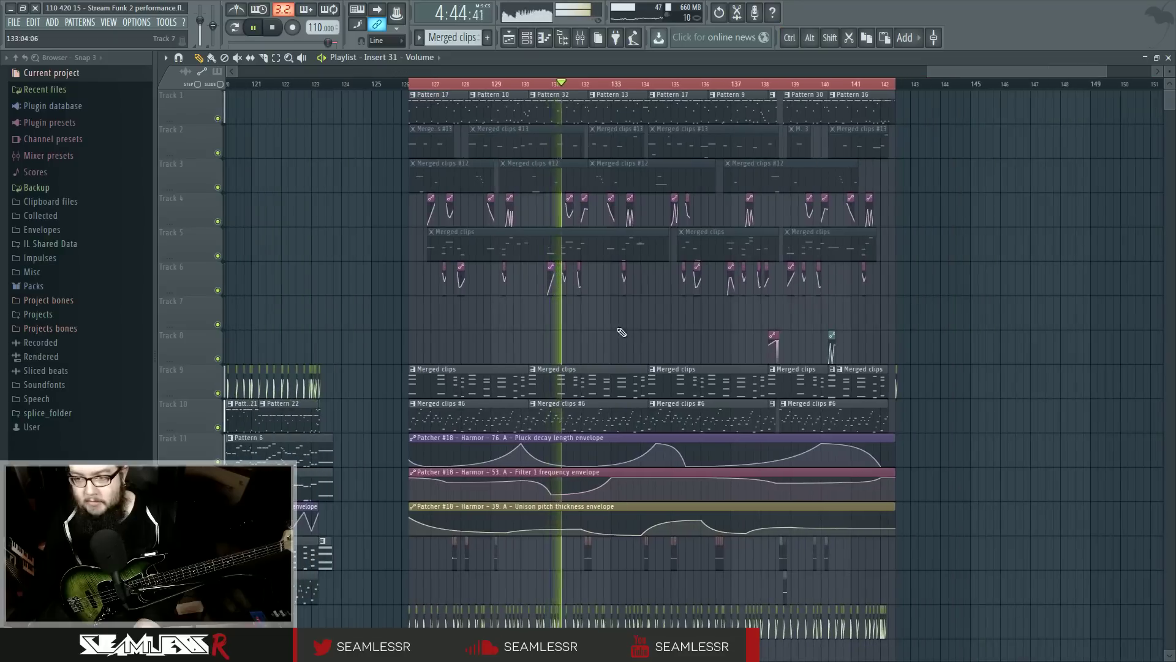
pyautogui.scroll(4, 622, 332)
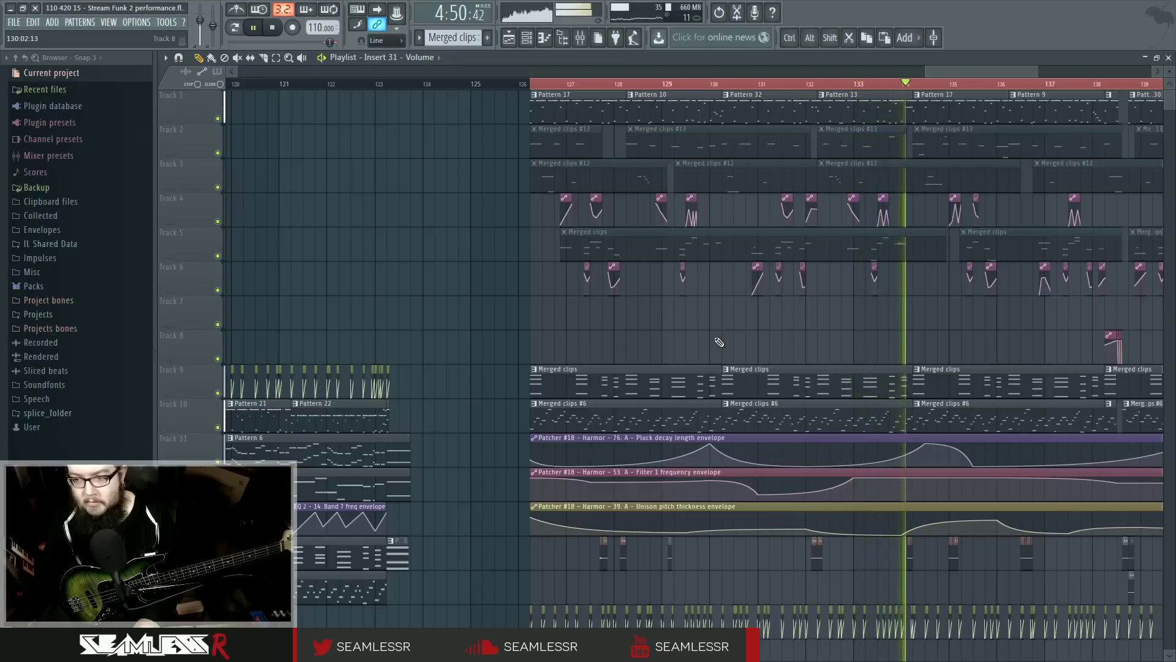
pyautogui.press('space')
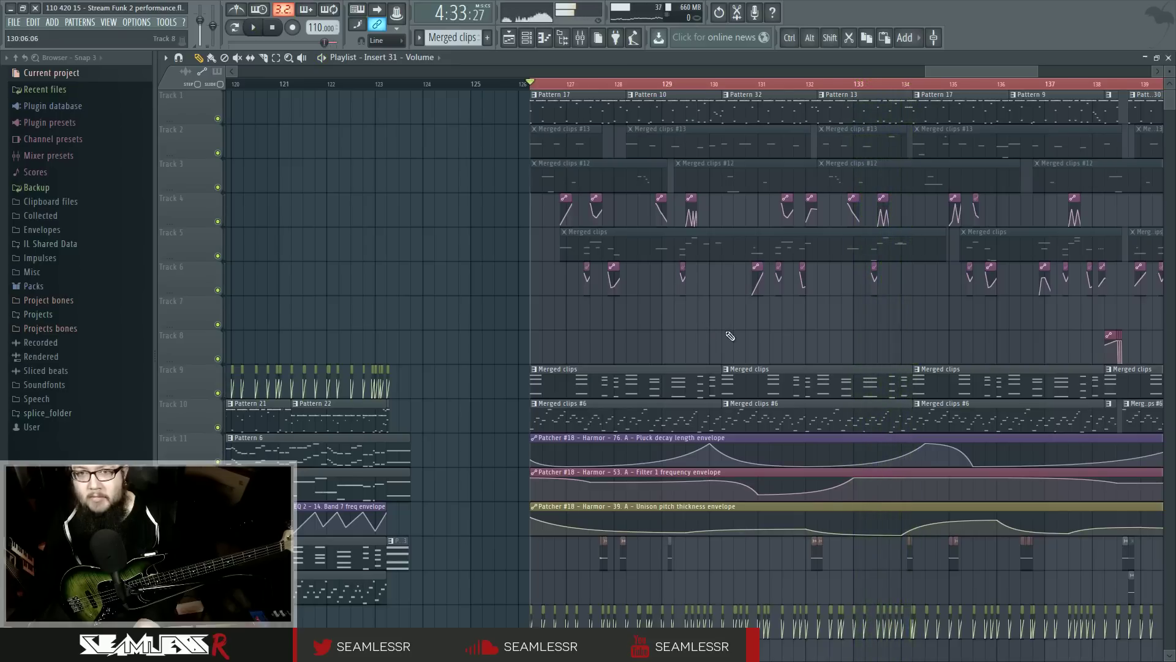
# Step: Paint a Pattern 17 clip on Track 6 before bar 126 and play from it
pyautogui.click(552, 108)
pyautogui.scroll(2, 473, 262)
pyautogui.moveTo(509, 287); pyautogui.dragTo(415, 286)
pyautogui.click(393, 80)
pyautogui.press('space')
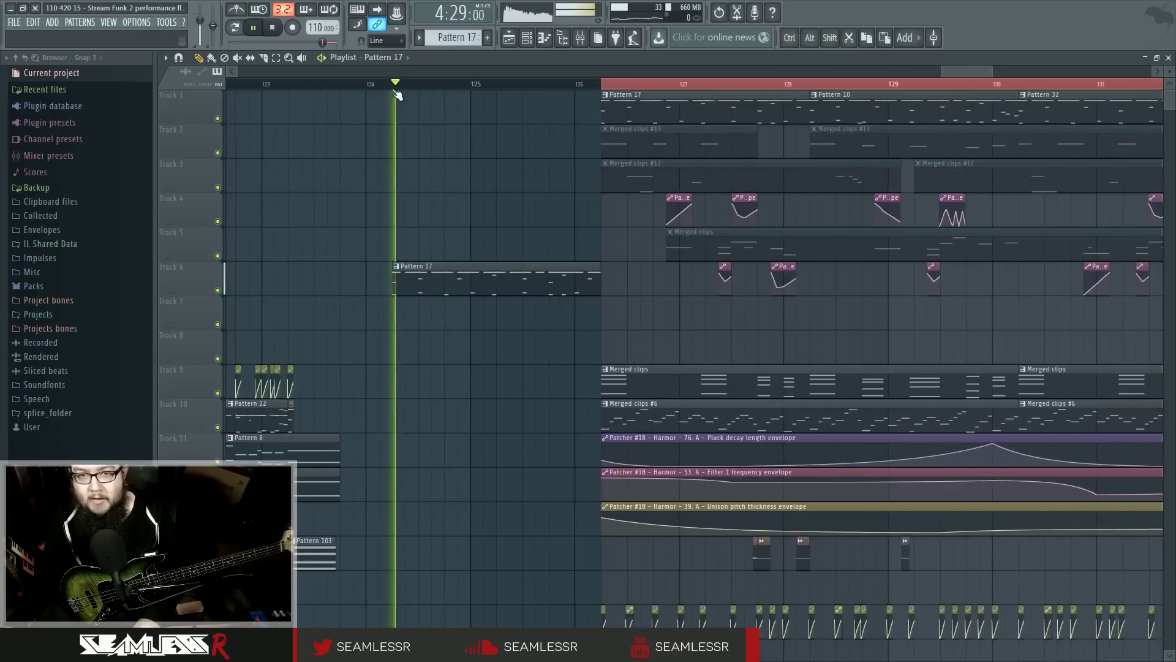
pyautogui.hscroll(2, 527, 311)
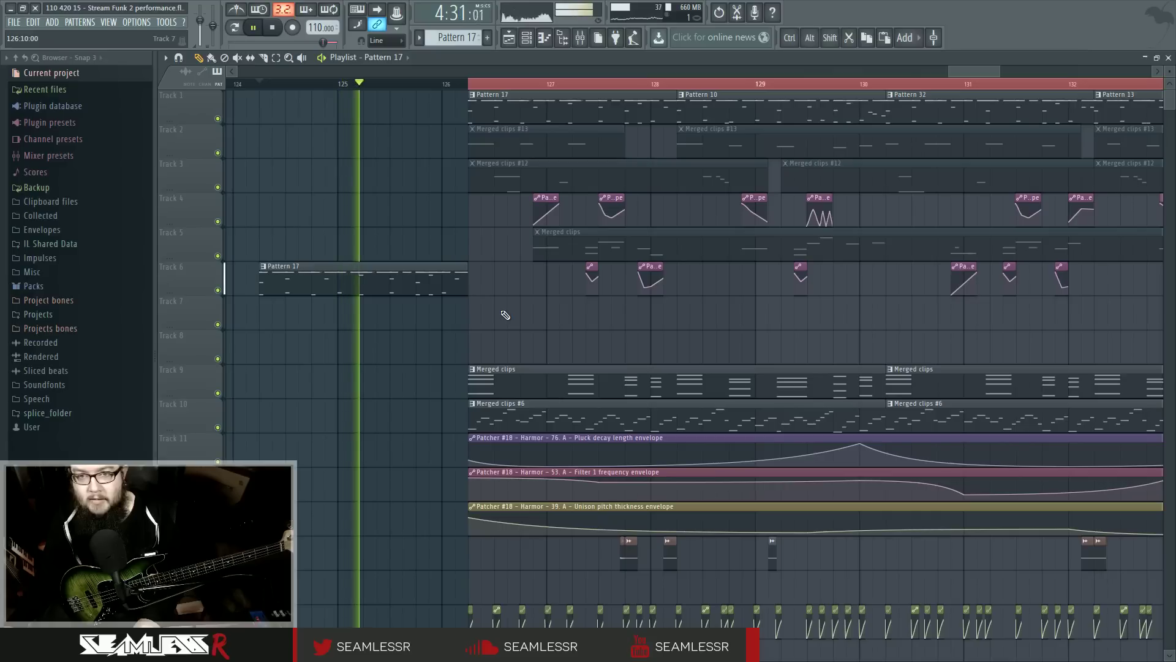
pyautogui.scroll(-2, 484, 318)
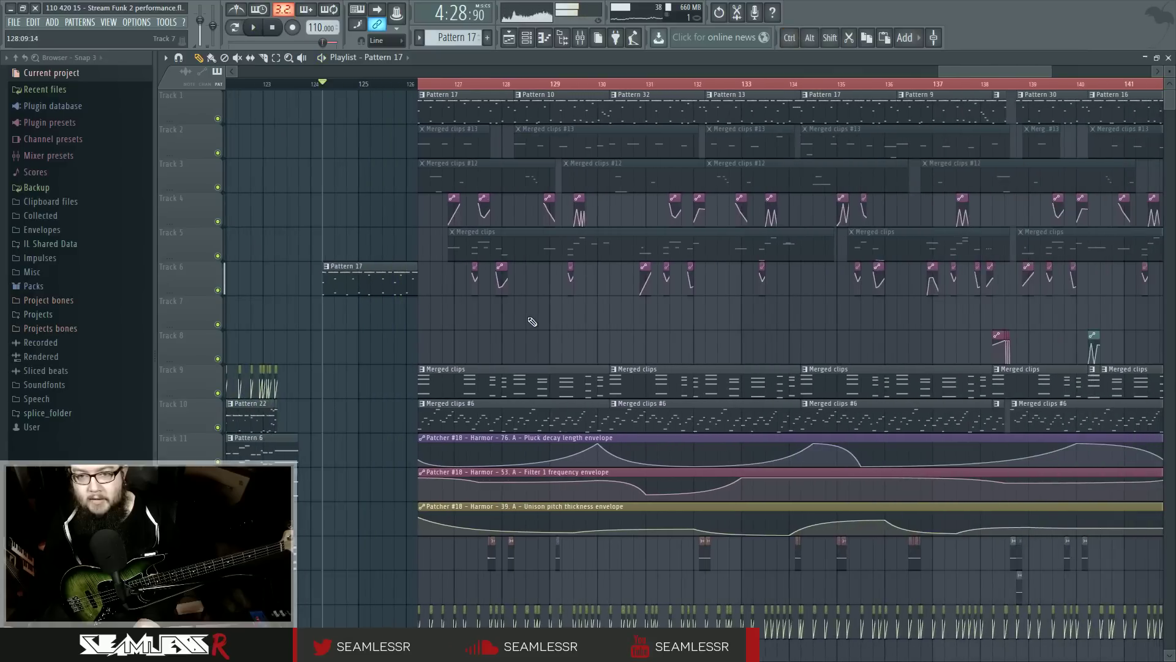
pyautogui.press('space')
pyautogui.scroll(-1, 528, 321)
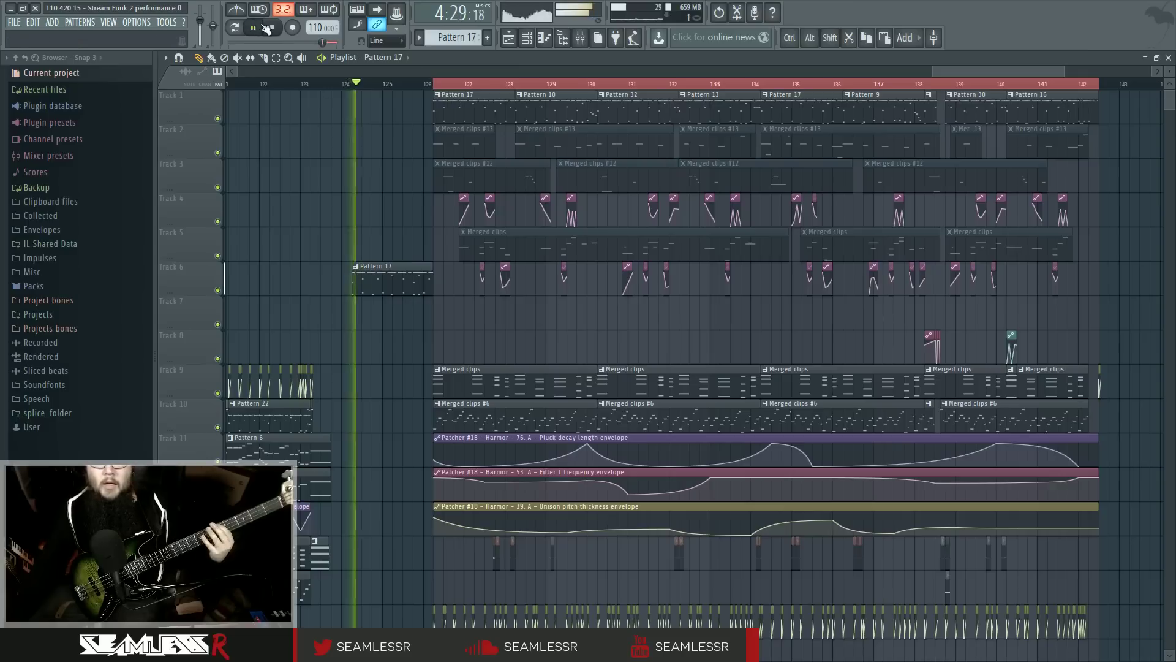
# Step: Filter the channel rack to the Basses group, then return to the Playlist
pyautogui.click(580, 38)
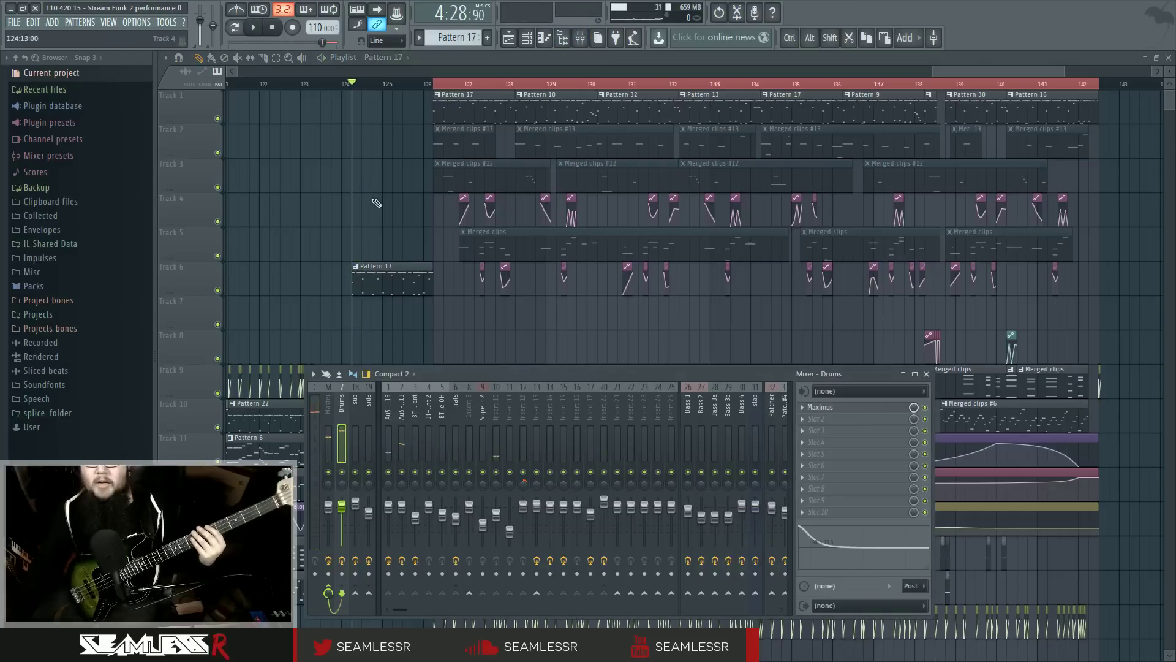
pyautogui.click(544, 38)
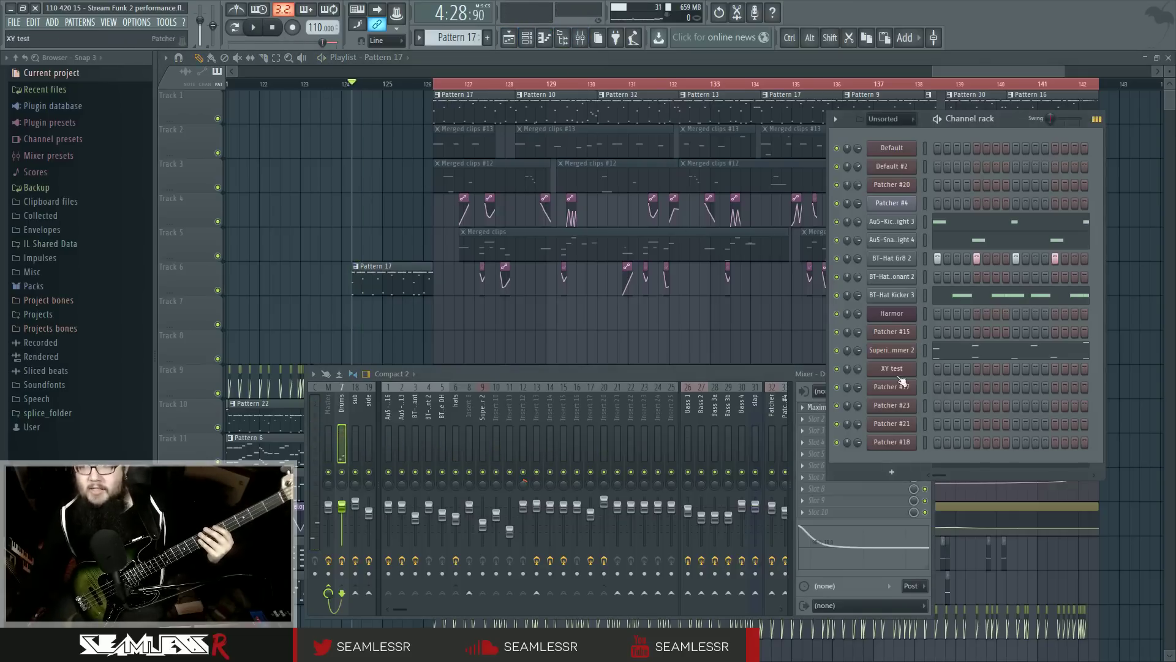
pyautogui.click(899, 122)
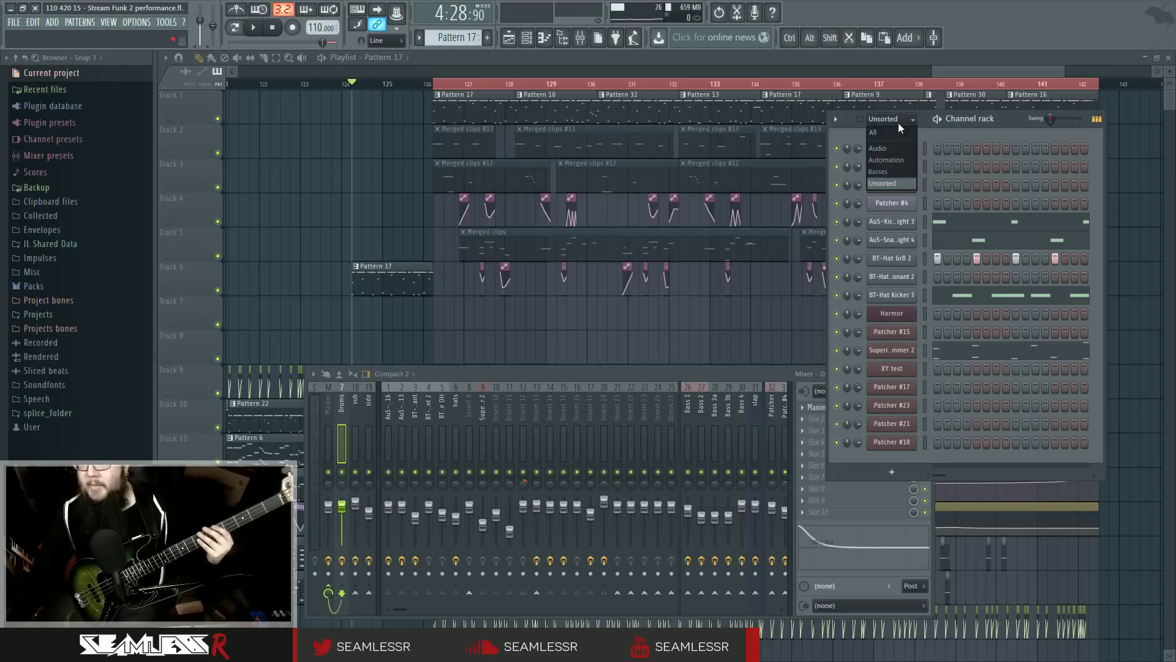
pyautogui.click(895, 172)
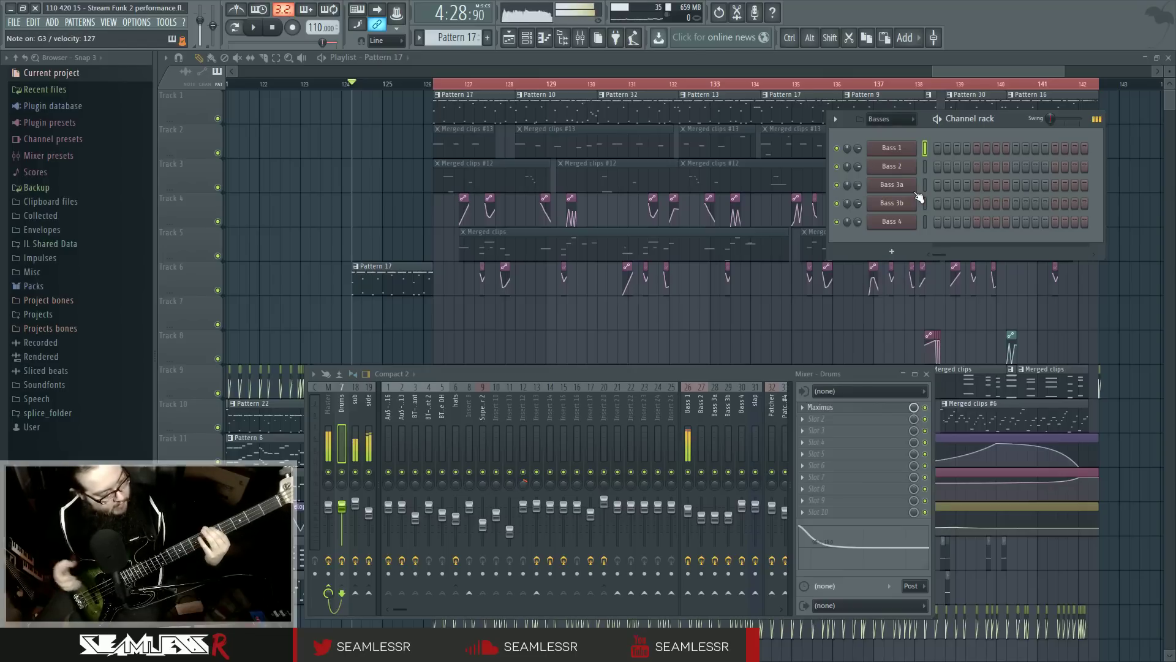
pyautogui.click(411, 211)
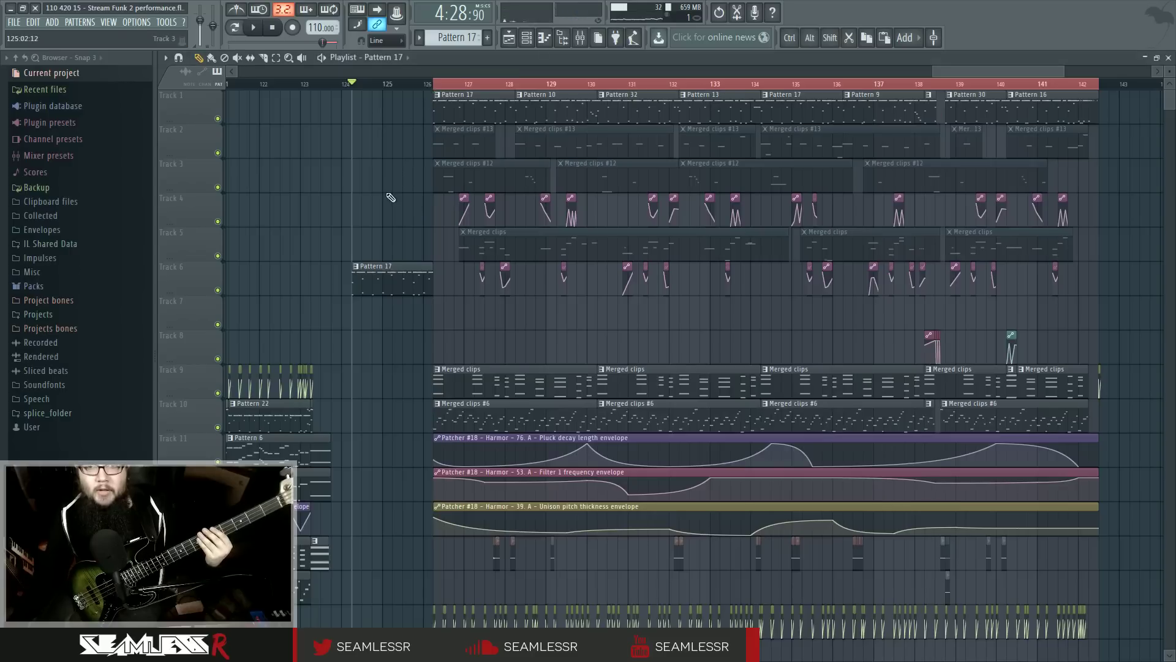
# Step: Review the Bass 2, Bass 3a and Bass 1 notes of the Merged clips in the piano roll
pyautogui.scroll(5, 398, 205)
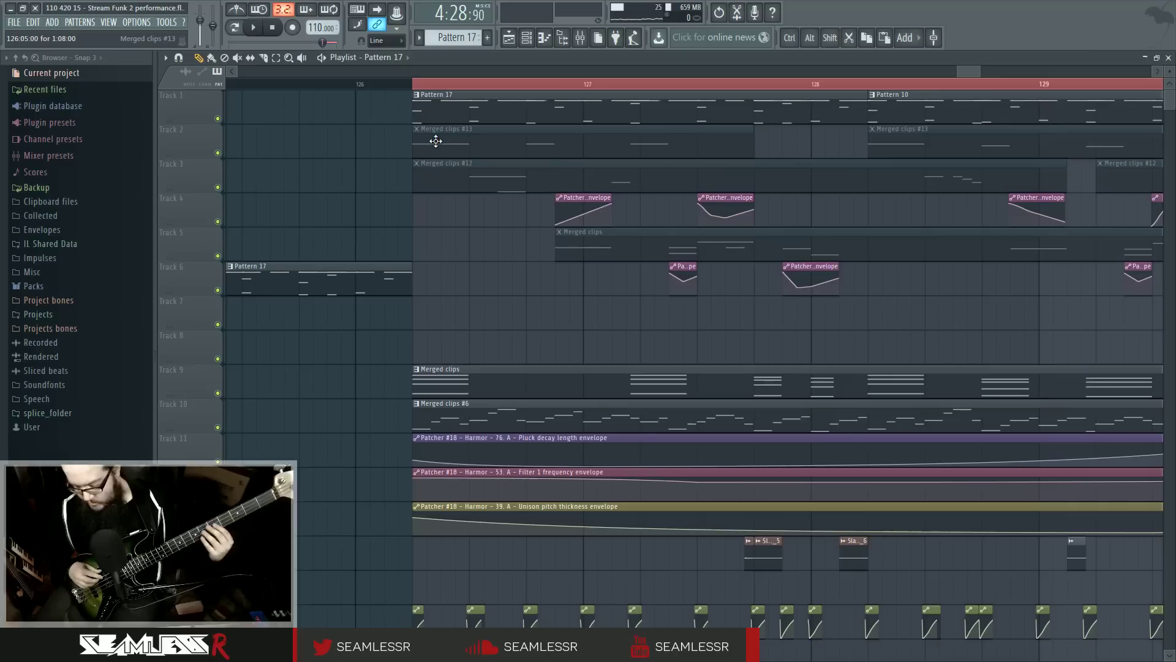
pyautogui.doubleClick(495, 187)
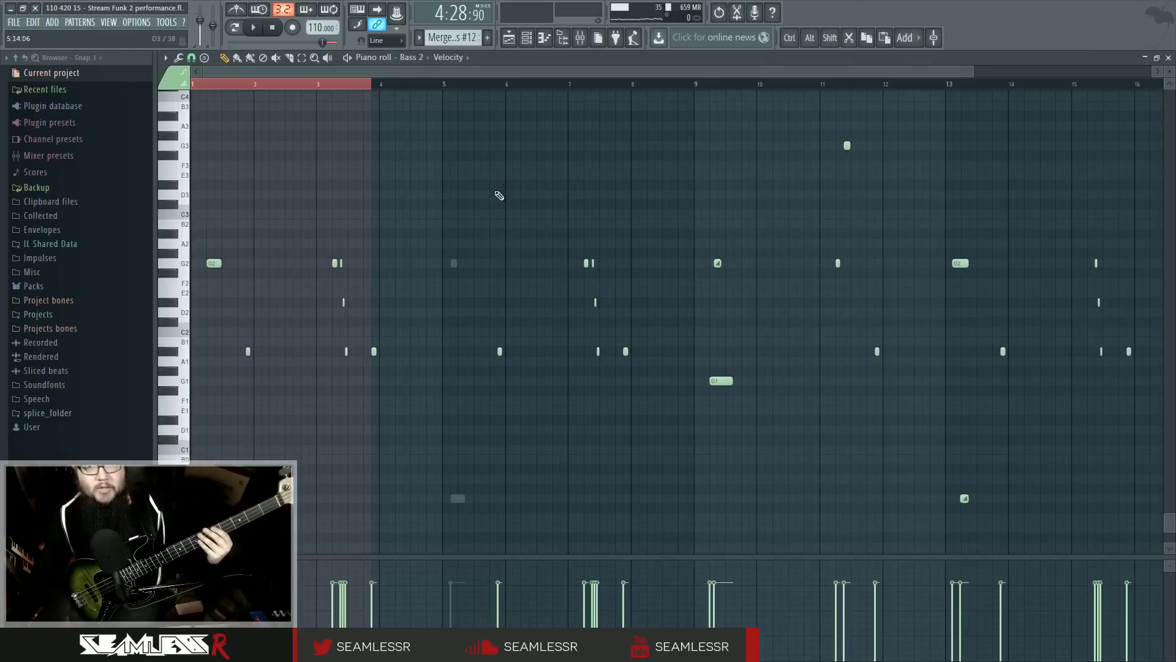
pyautogui.click(509, 37)
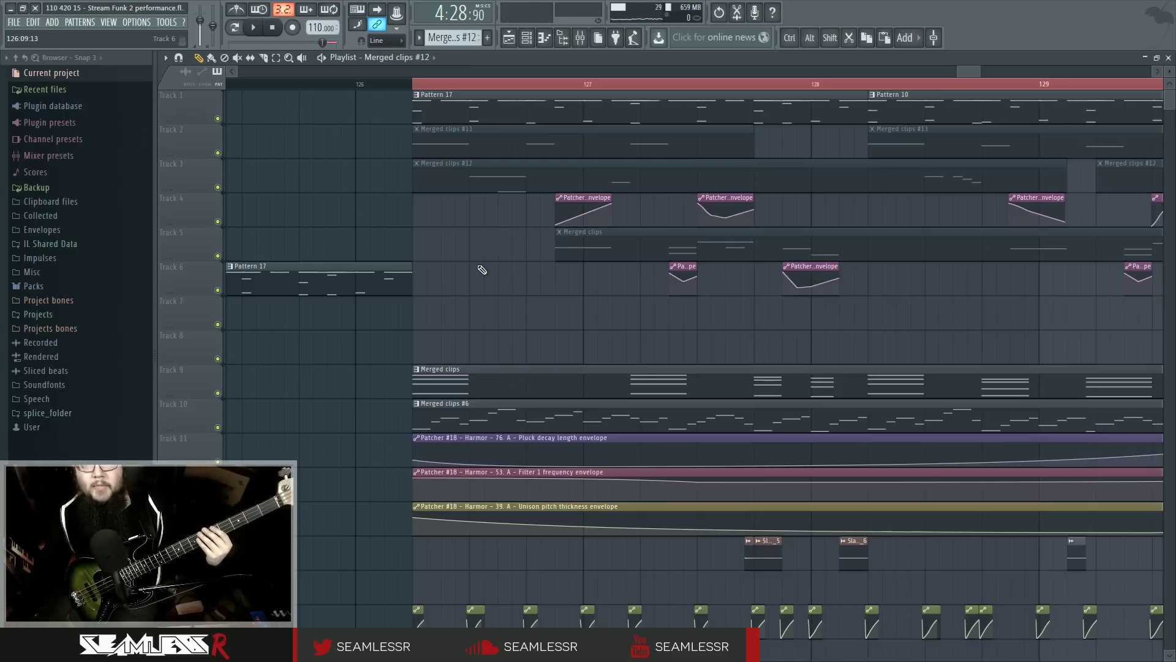
pyautogui.doubleClick(562, 251)
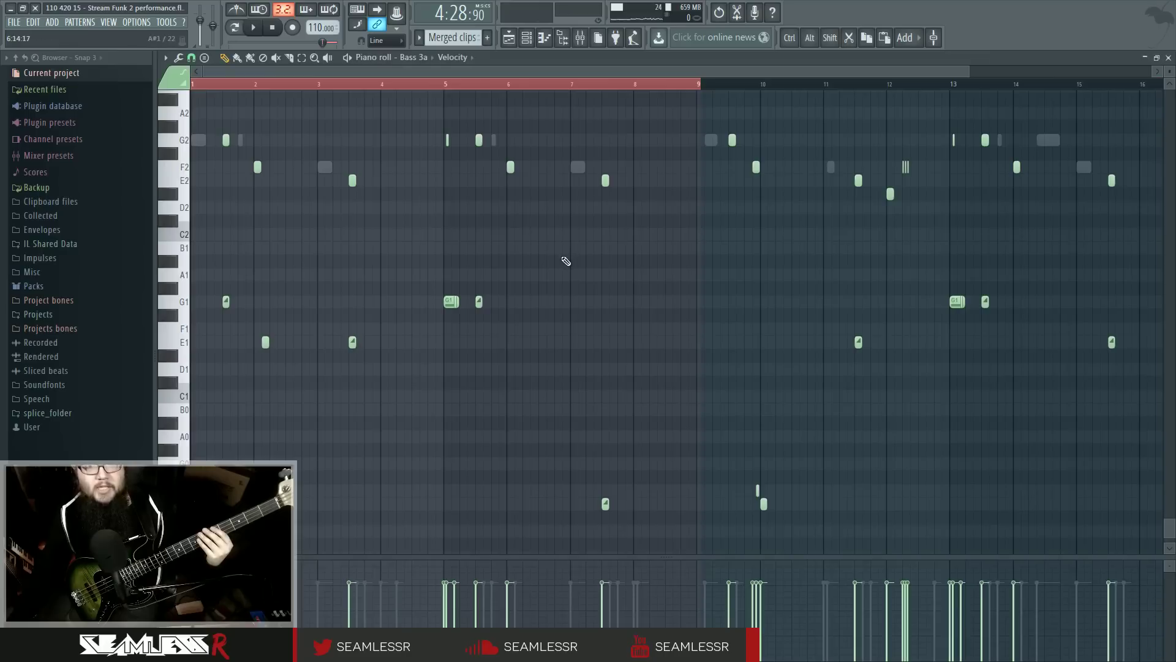
pyautogui.click(509, 37)
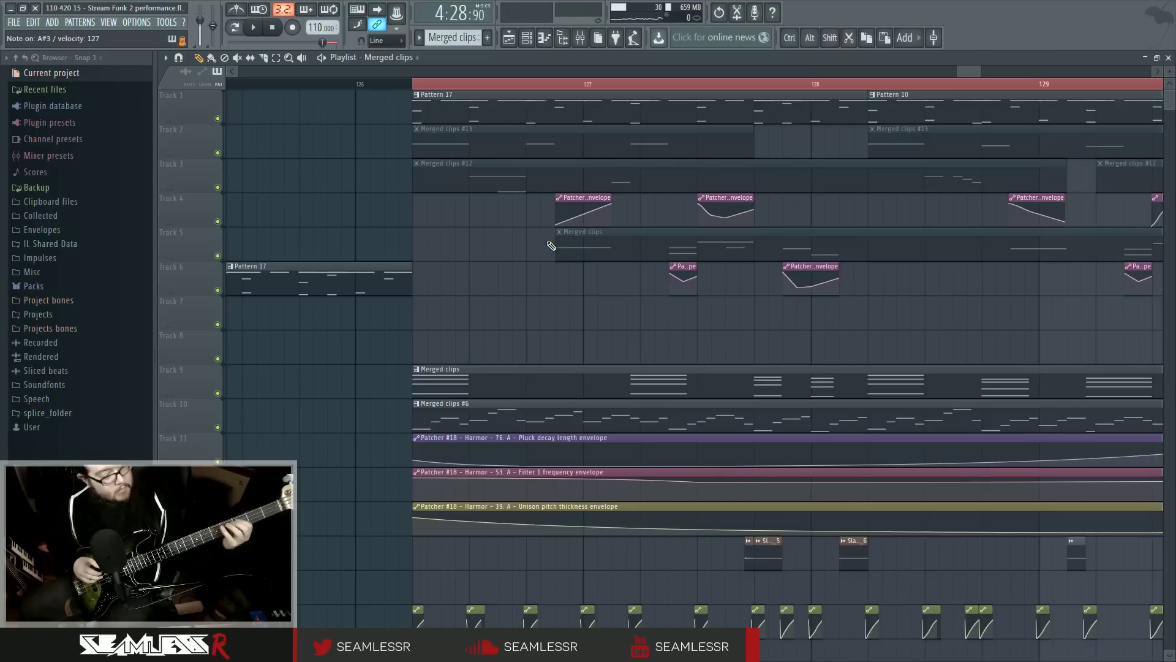
pyautogui.doubleClick(619, 184)
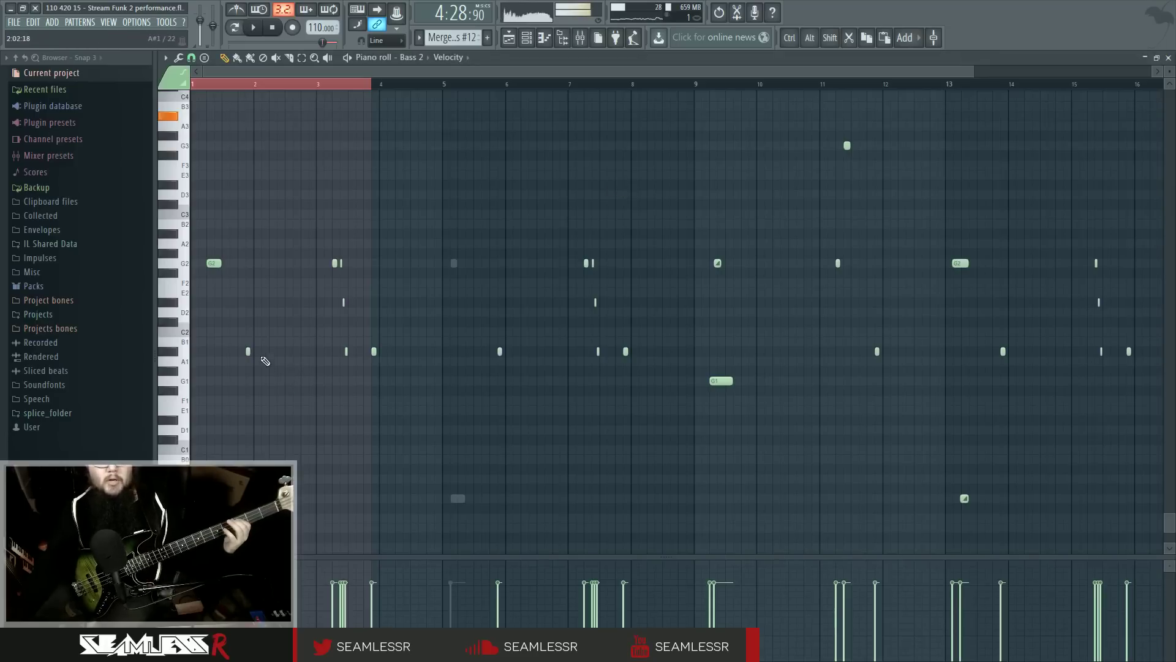
pyautogui.press('F5')
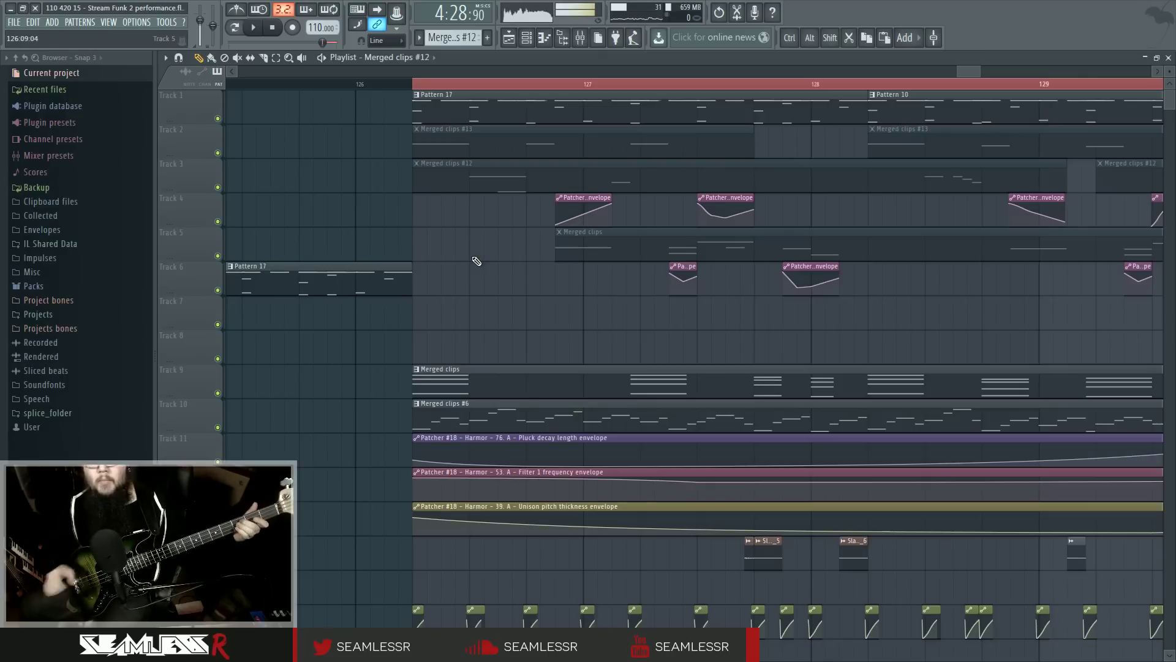
pyautogui.doubleClick(591, 147)
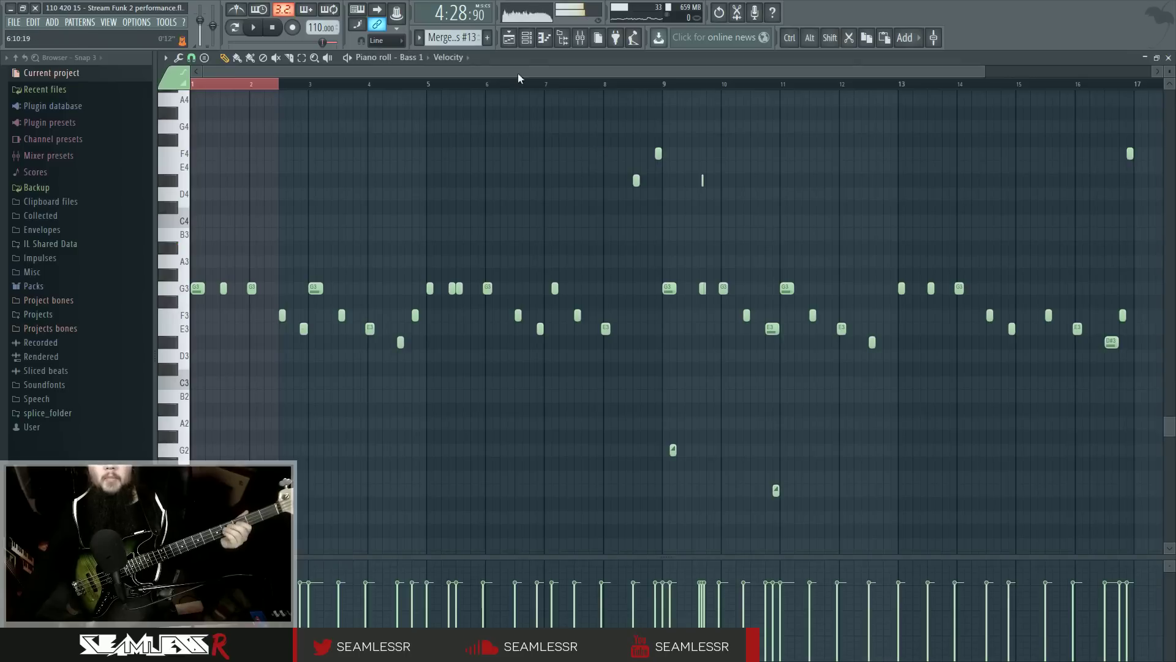
pyautogui.click(508, 37)
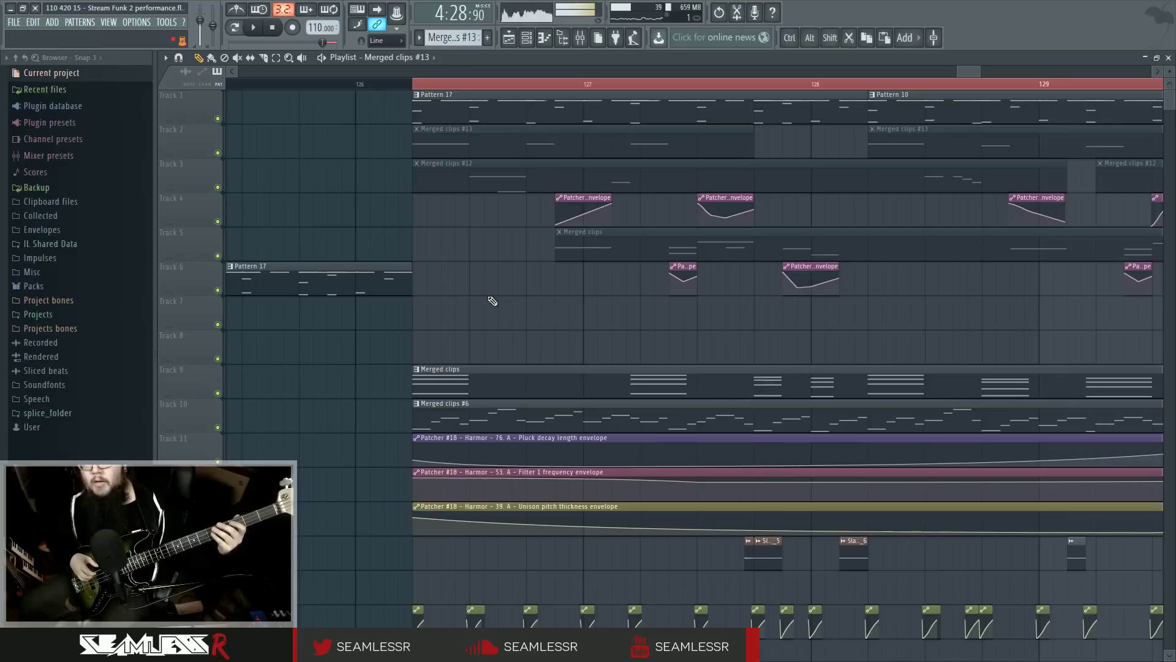
# Step: Inspect the Track 5 Bass 3a clip's notes in the piano roll
pyautogui.doubleClick(686, 243)
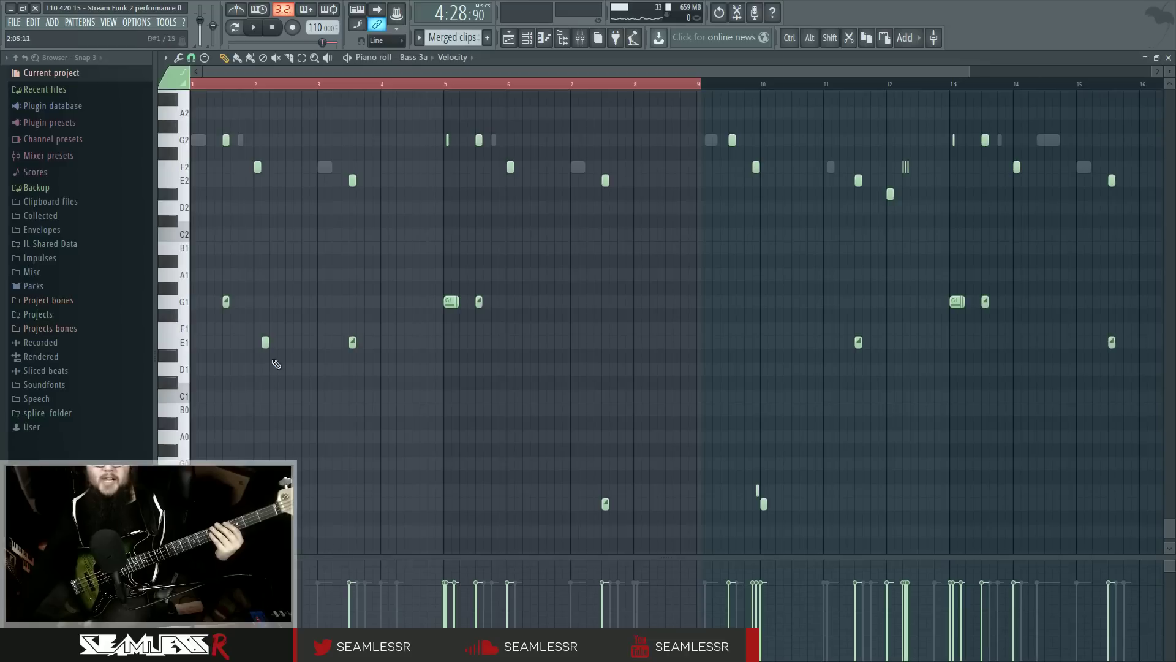
pyautogui.scroll(3, 326, 434)
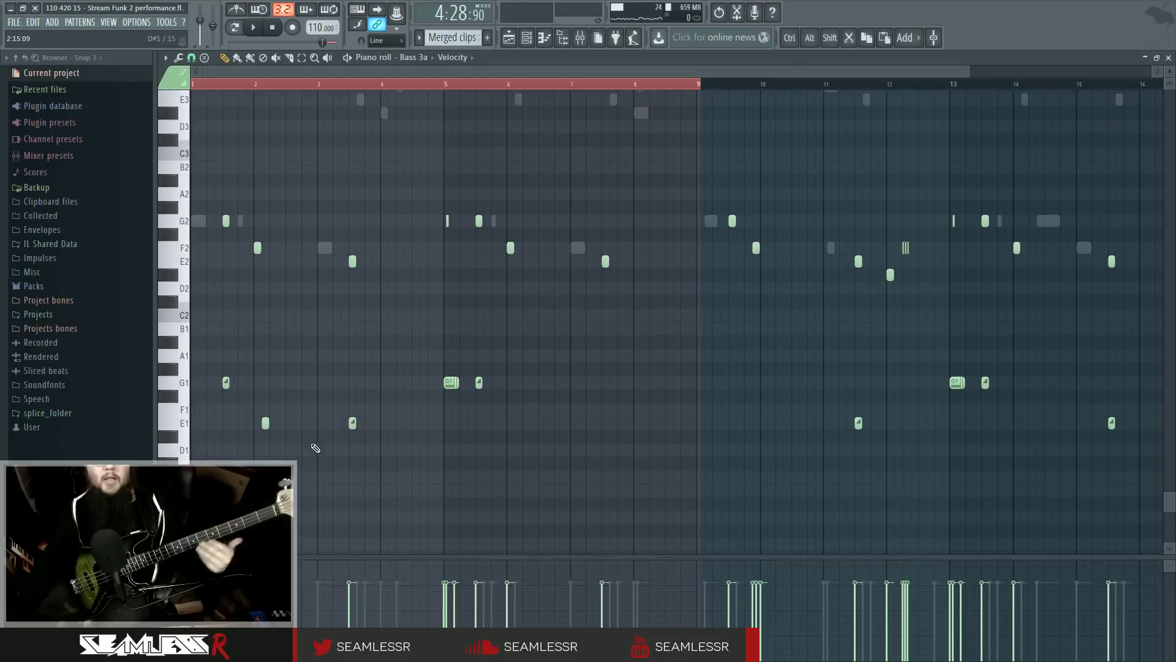
pyautogui.keyDown('ctrl'); pyautogui.scroll(1, 294, 419); pyautogui.keyUp('ctrl')
pyautogui.keyDown('ctrl'); pyautogui.scroll(4, 294, 419); pyautogui.keyUp('ctrl')
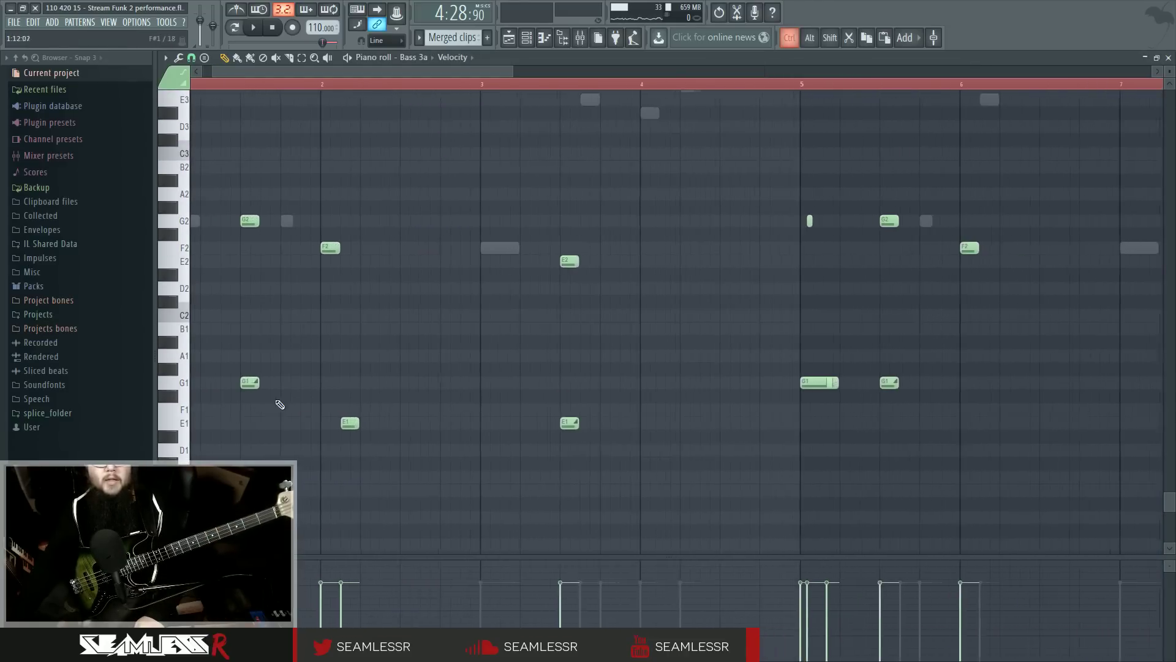
pyautogui.click(520, 40)
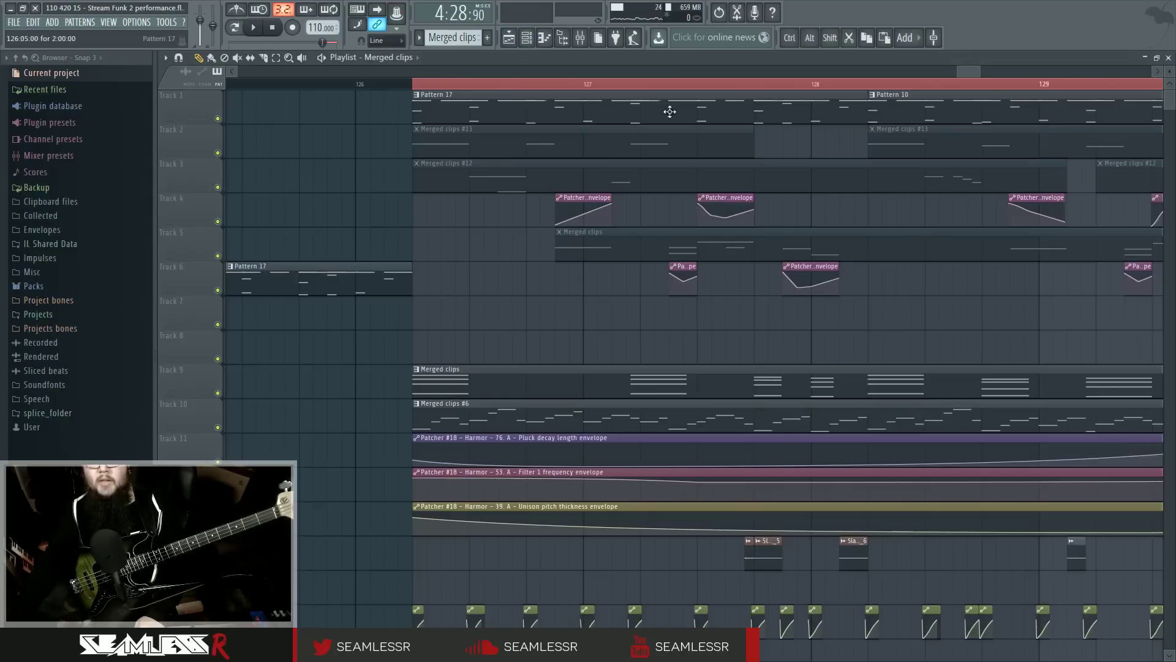
pyautogui.doubleClick(651, 255)
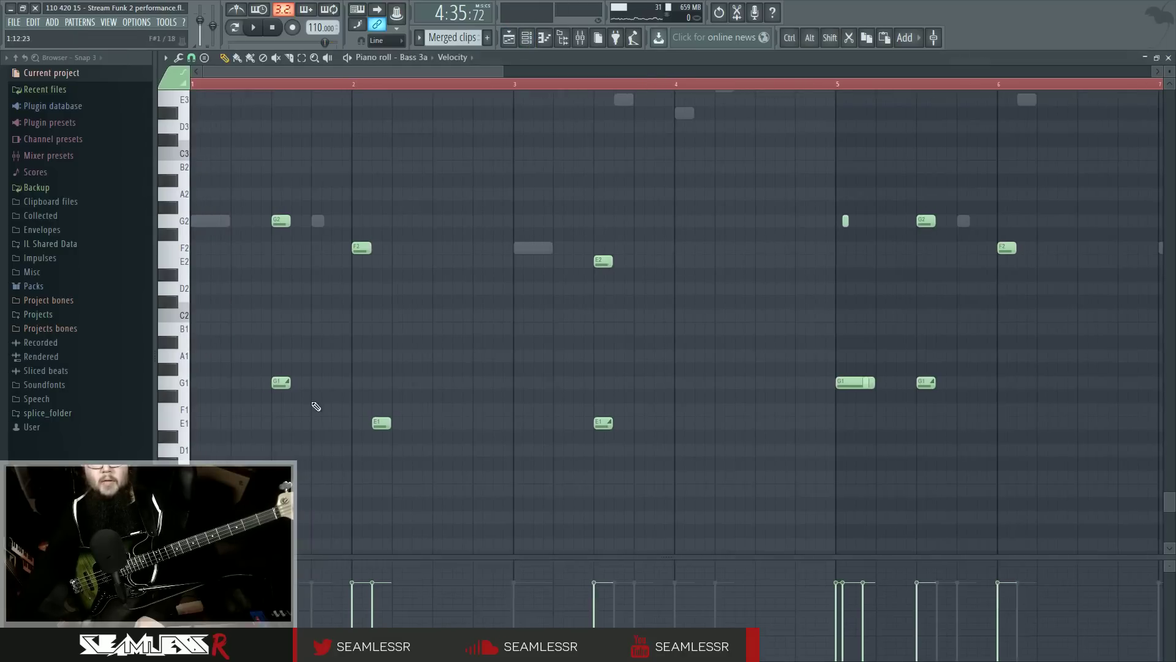
pyautogui.scroll(-3, 316, 406)
pyautogui.scroll(3, 368, 373)
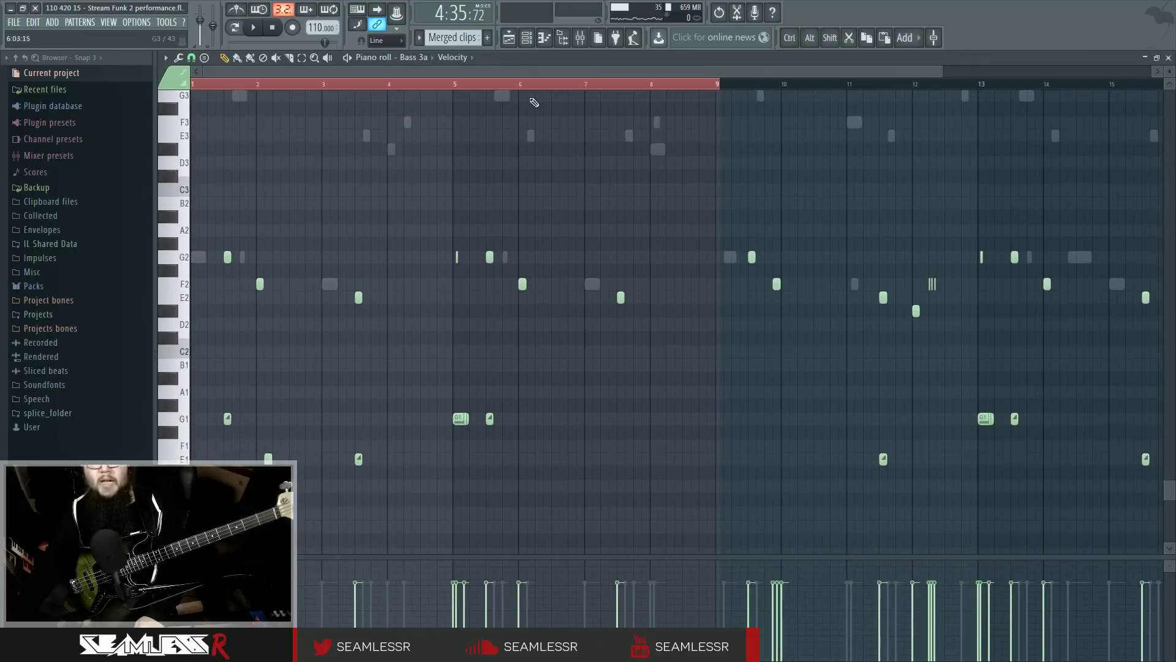
pyautogui.press('F5')
# Step: Clear the time selection, slice the Track 5 bass clip in bar 127, and check its notes
pyautogui.scroll(2, 631, 331)
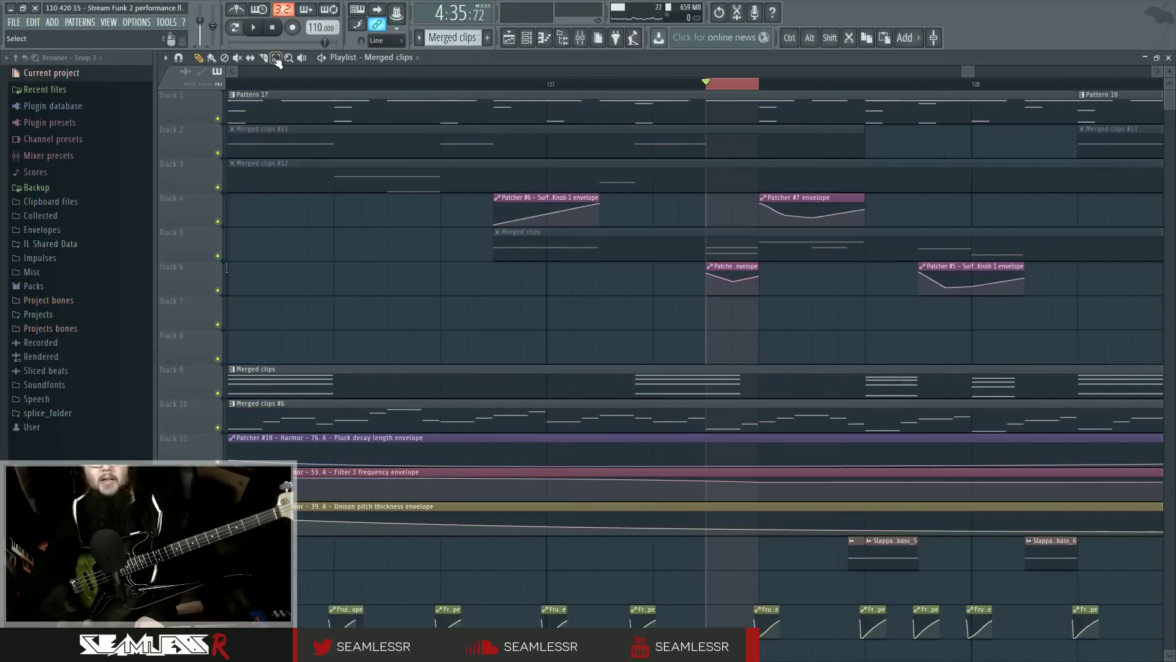
pyautogui.hotkey('ctrl', 'd')
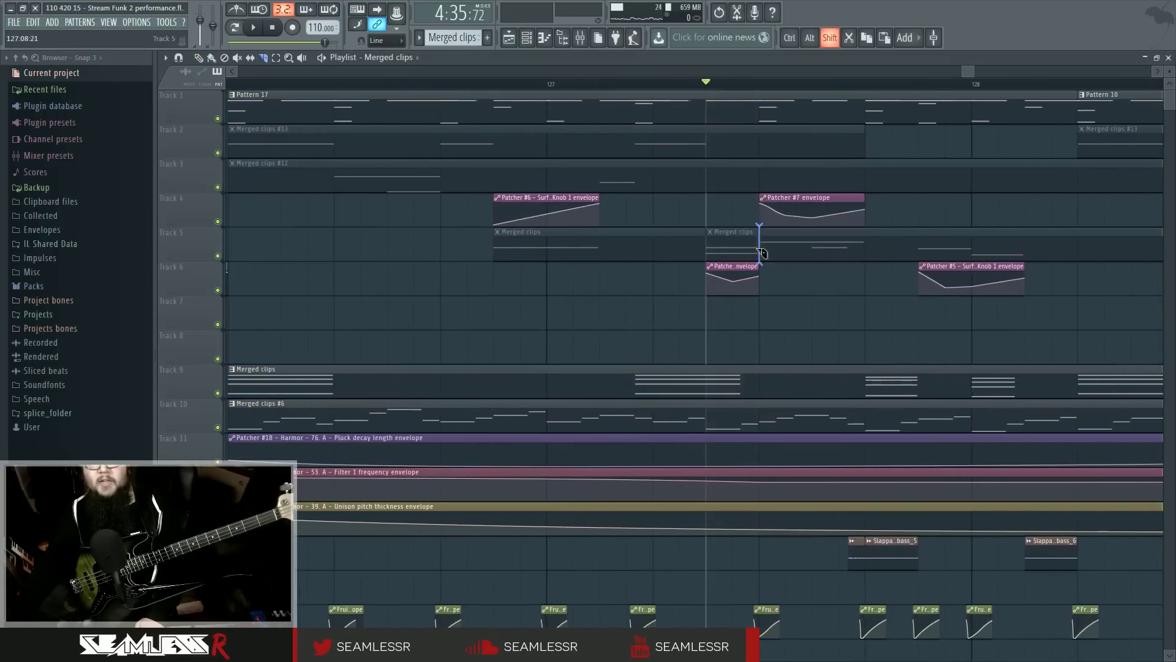
pyautogui.keyDown('shift'); pyautogui.click(760, 253); pyautogui.keyUp('shift')
pyautogui.doubleClick(734, 255)
pyautogui.scroll(2, 260, 338)
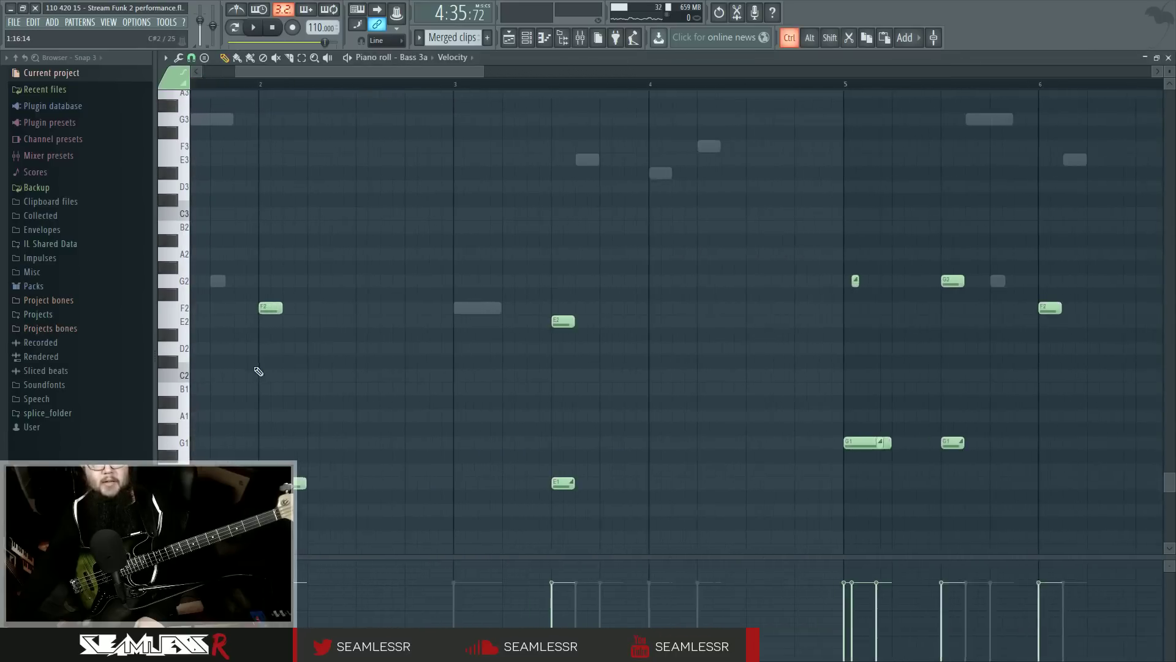
pyautogui.scroll(2, 258, 371)
pyautogui.click(508, 37)
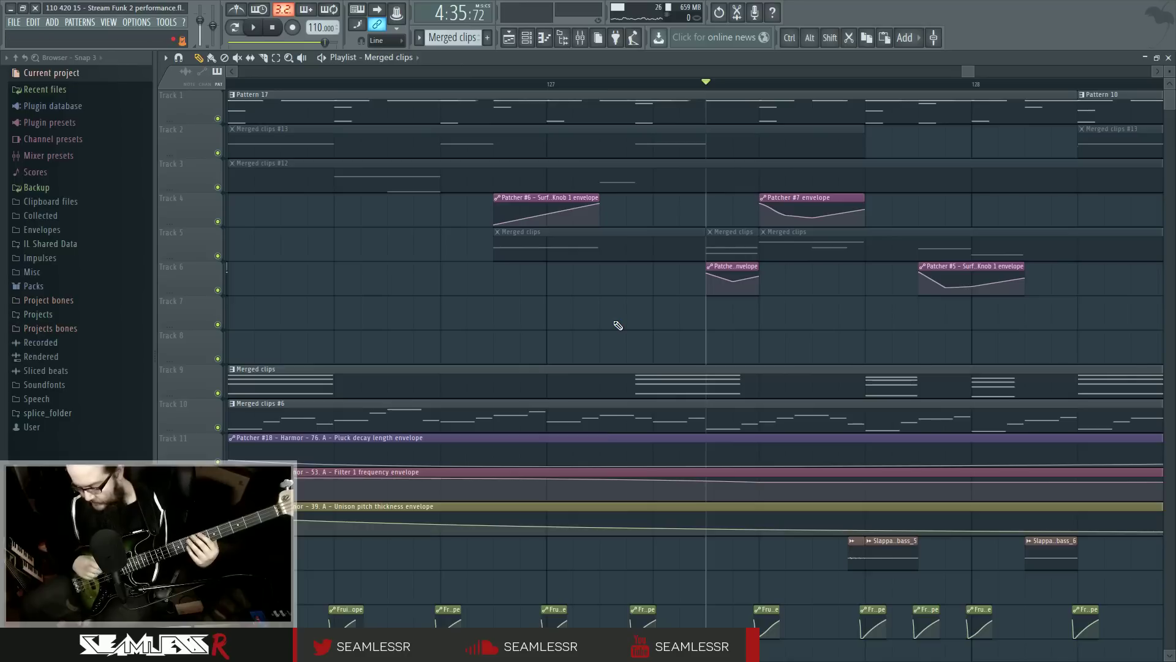
pyautogui.doubleClick(762, 252)
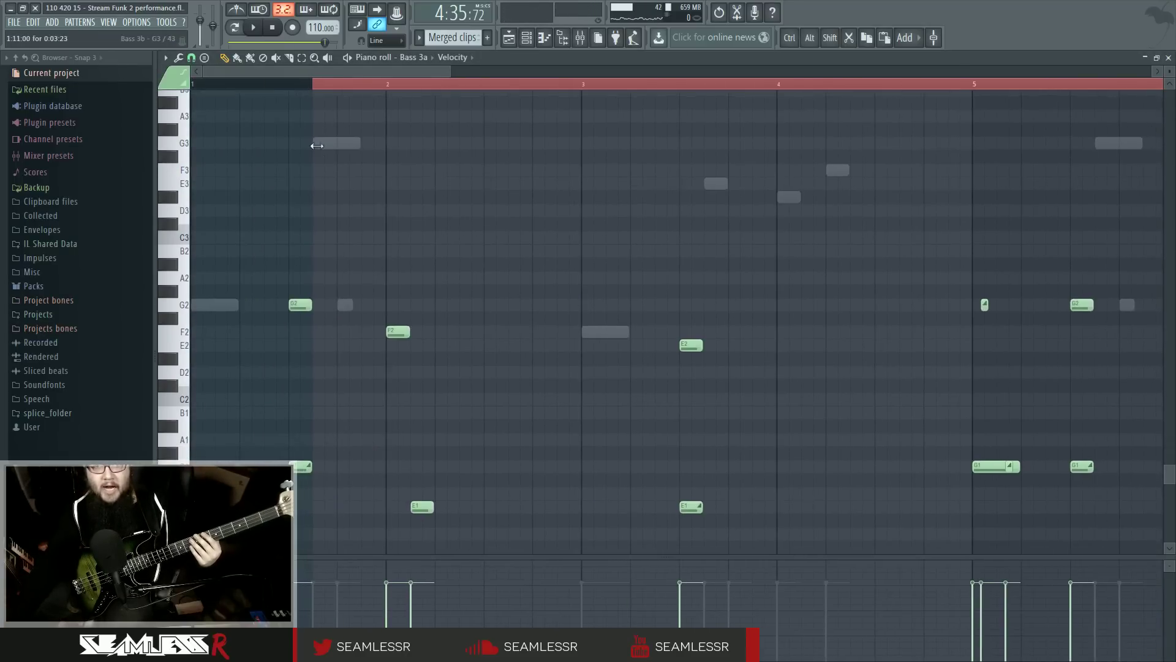
pyautogui.click(508, 43)
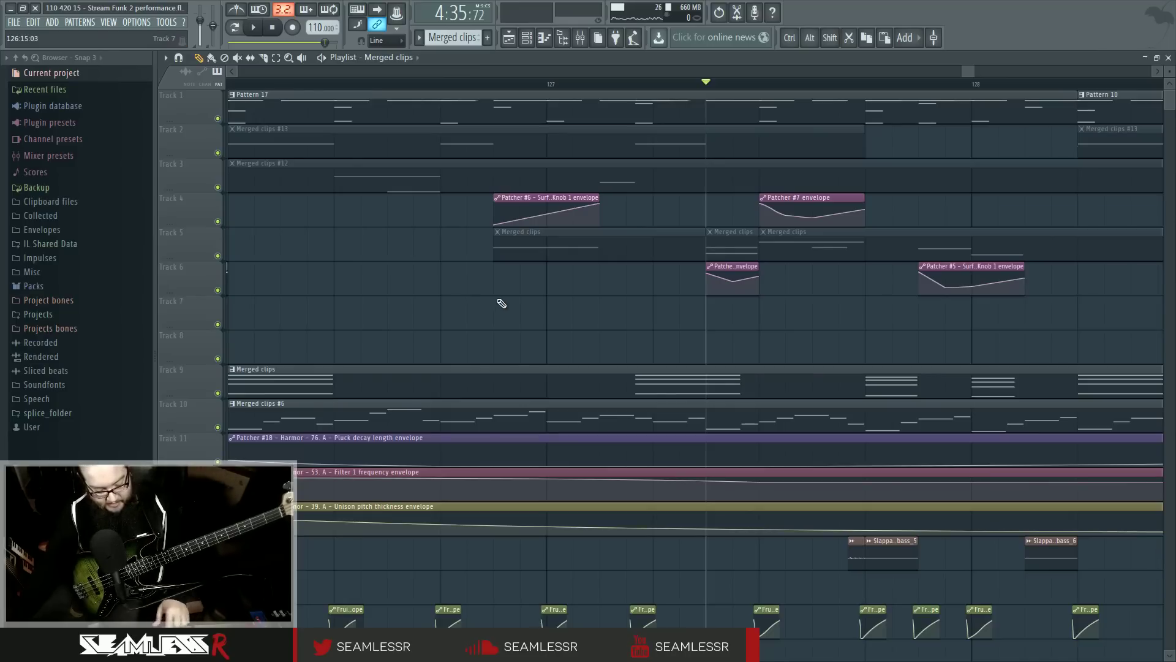
# Step: Zoom out the playlist, loop bars 126 to 130 on the ruler, and start playback
pyautogui.scroll(-2, 517, 302)
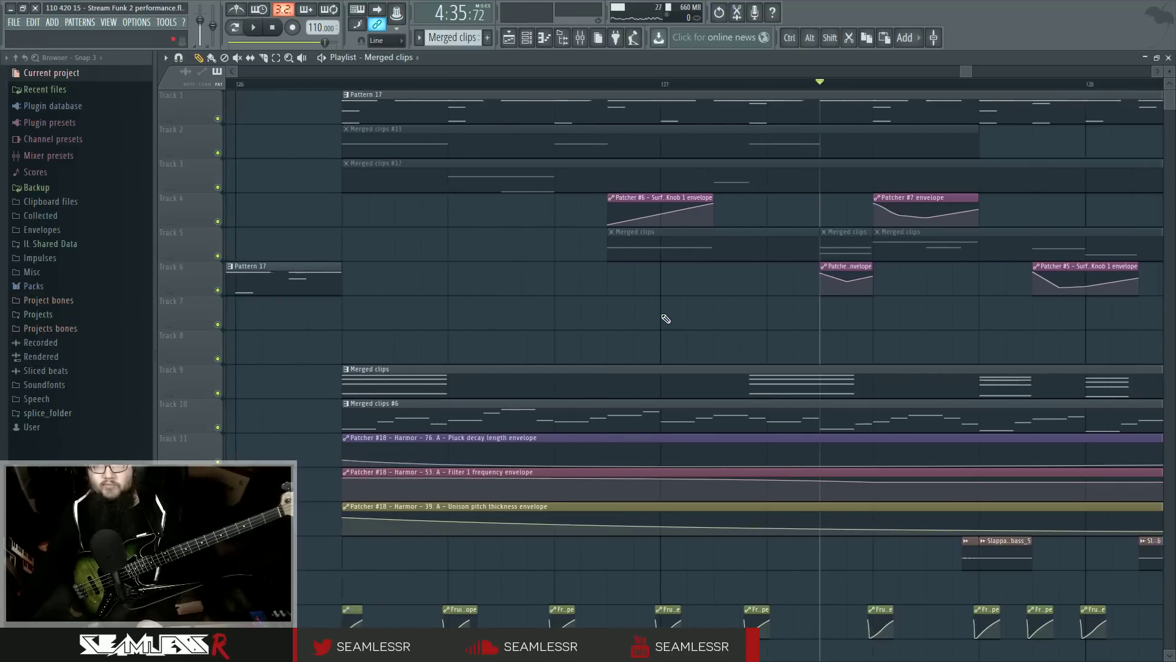
pyautogui.scroll(-3, 513, 225)
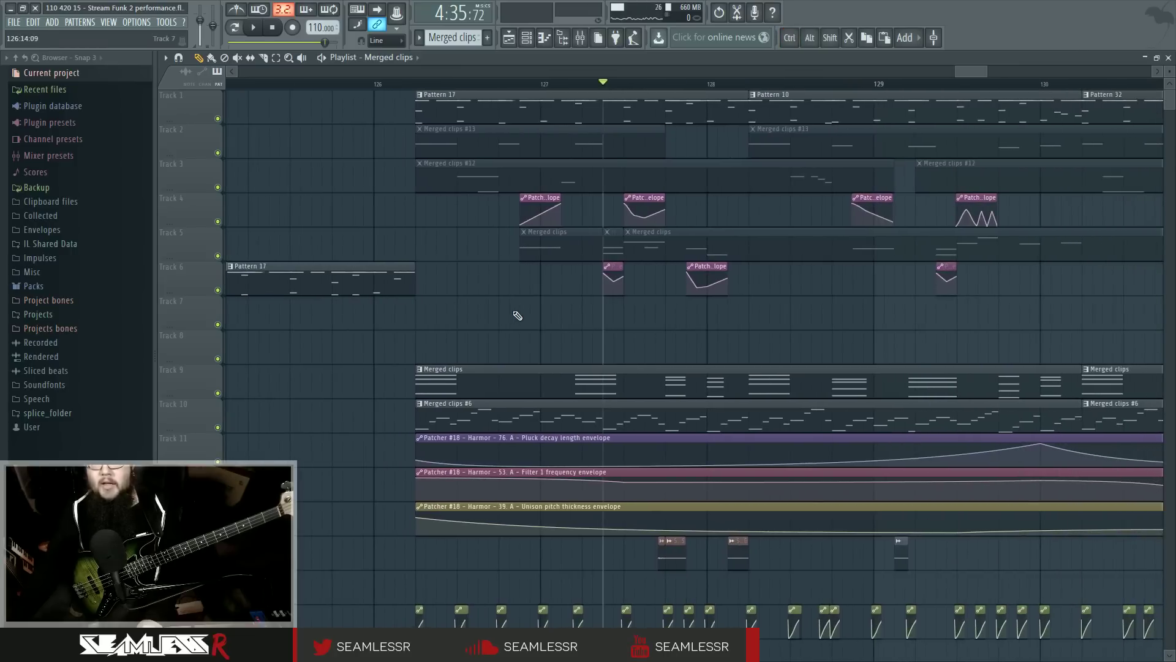
pyautogui.scroll(-2, 518, 315)
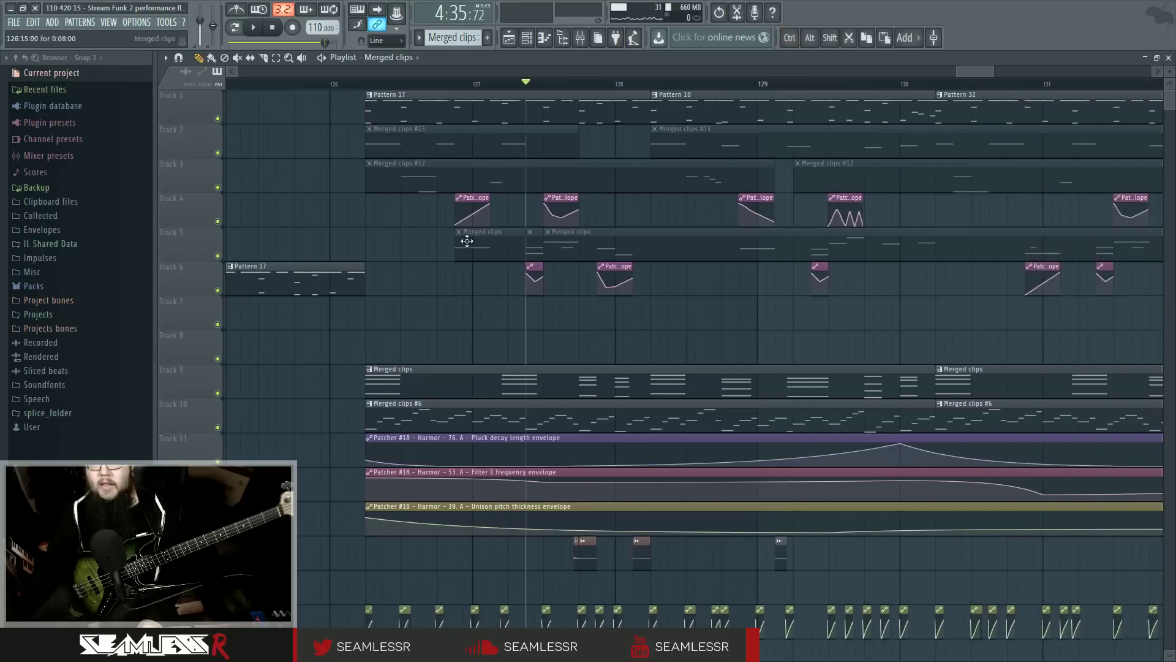
pyautogui.moveTo(373, 87); pyautogui.dragTo(936, 90)
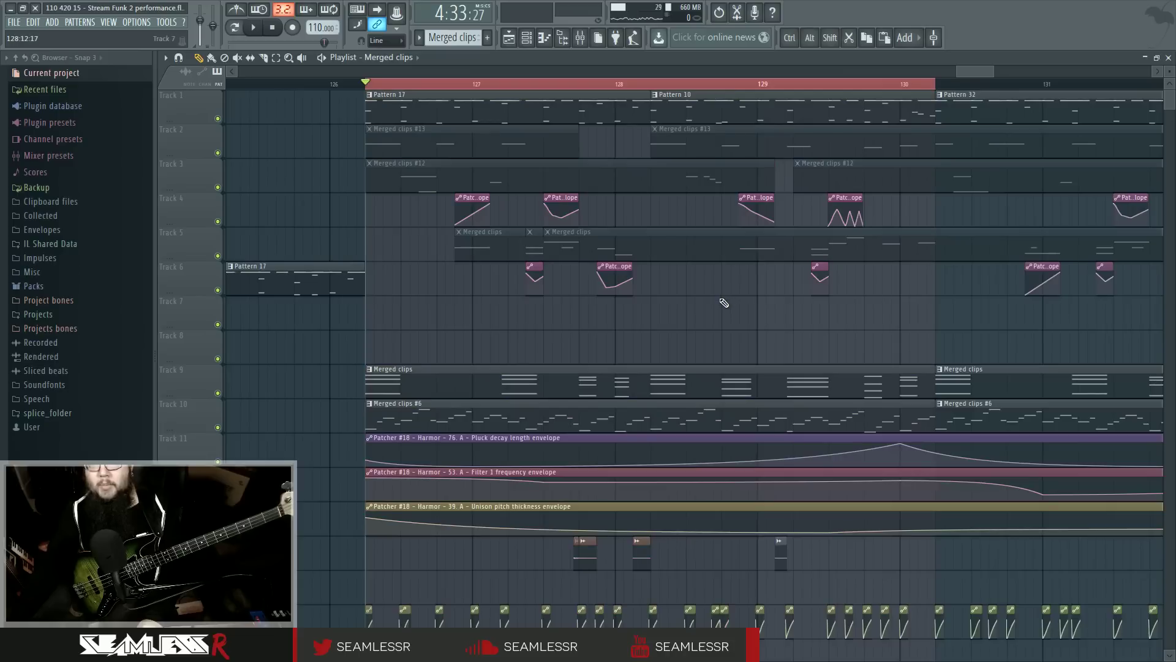
pyautogui.press('space')
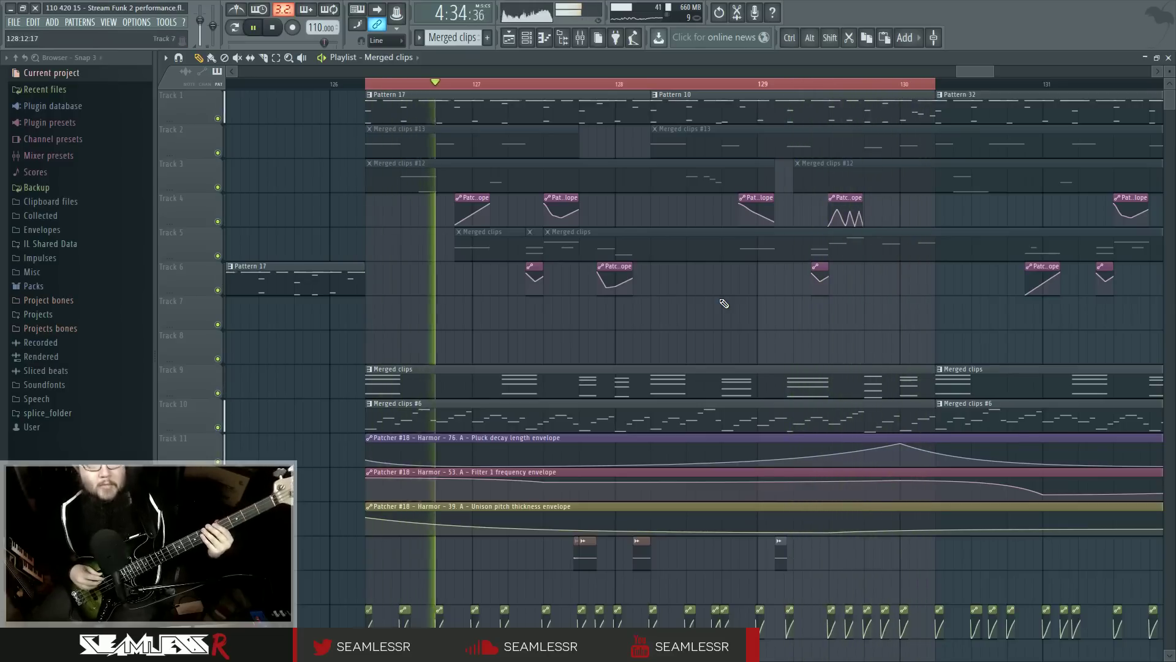
# Step: Stop, replay the bar 126–130 loop from its start, then stop playback
pyautogui.press('space')
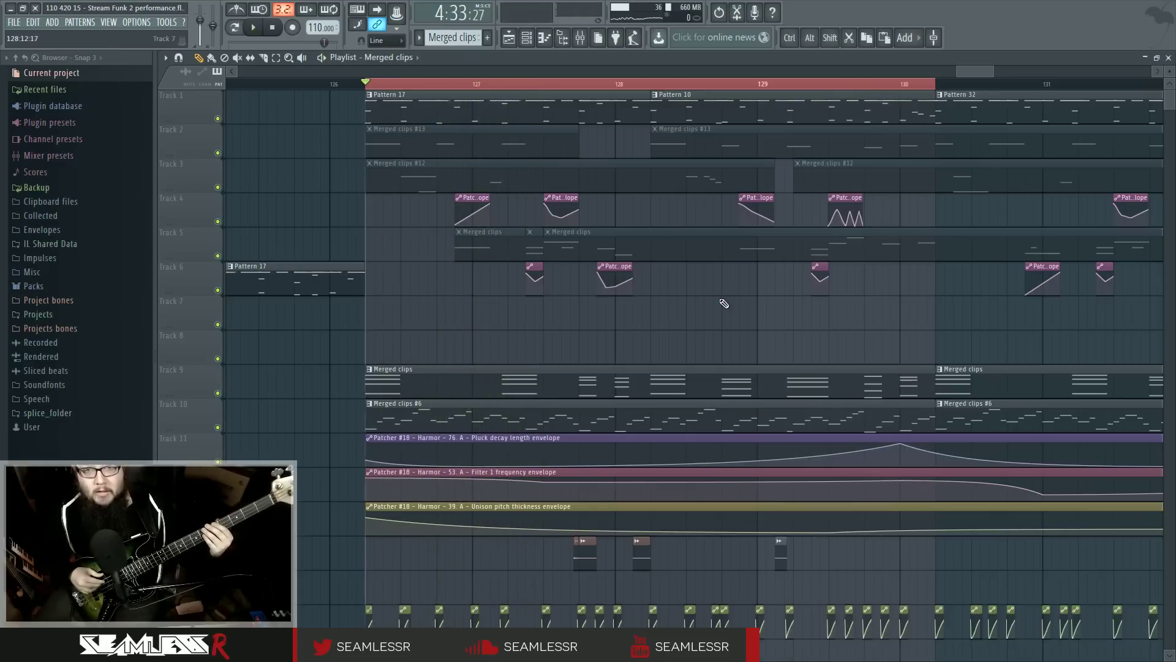
pyautogui.press('space')
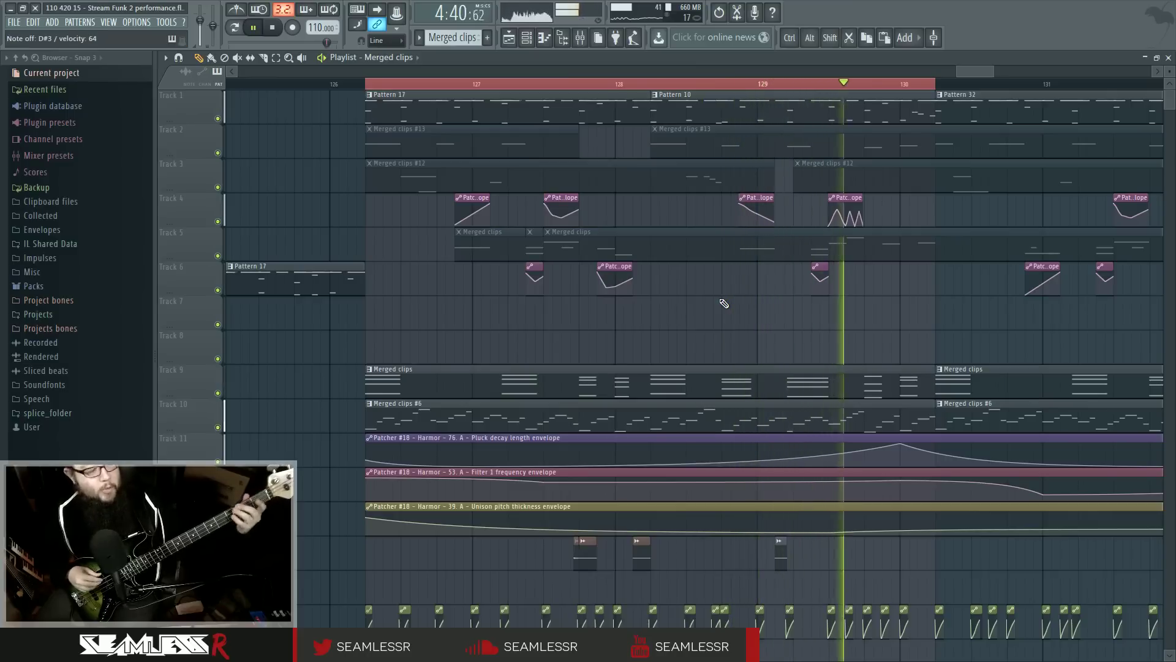
pyautogui.press('space')
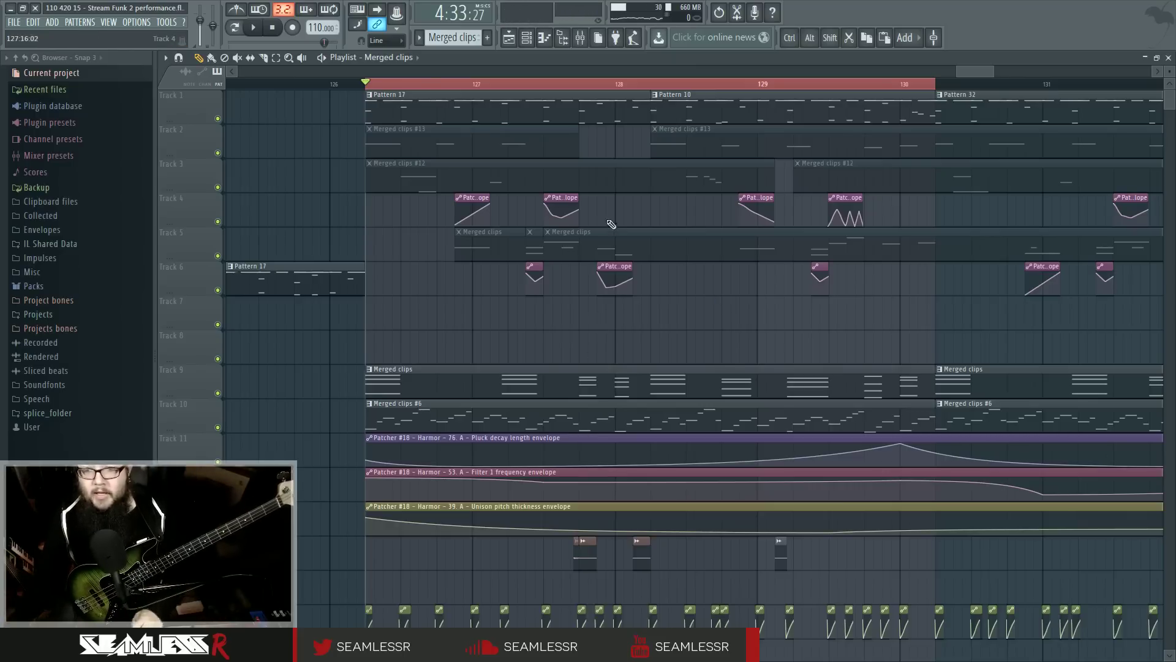
pyautogui.doubleClick(600, 248)
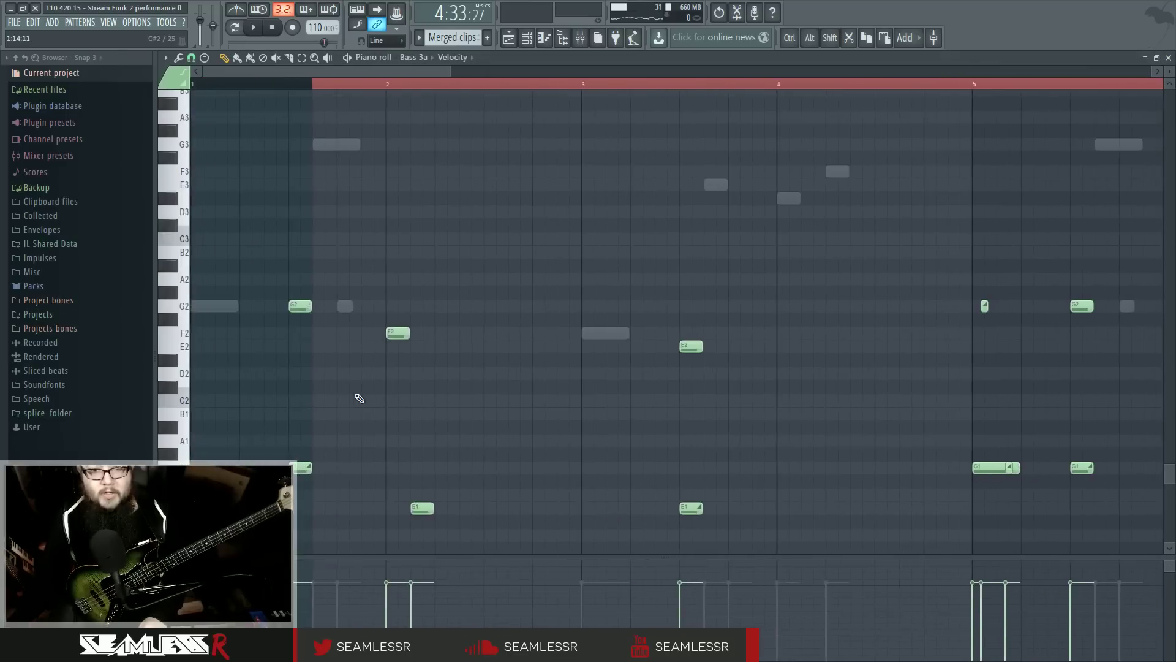
pyautogui.scroll(-1, 362, 390)
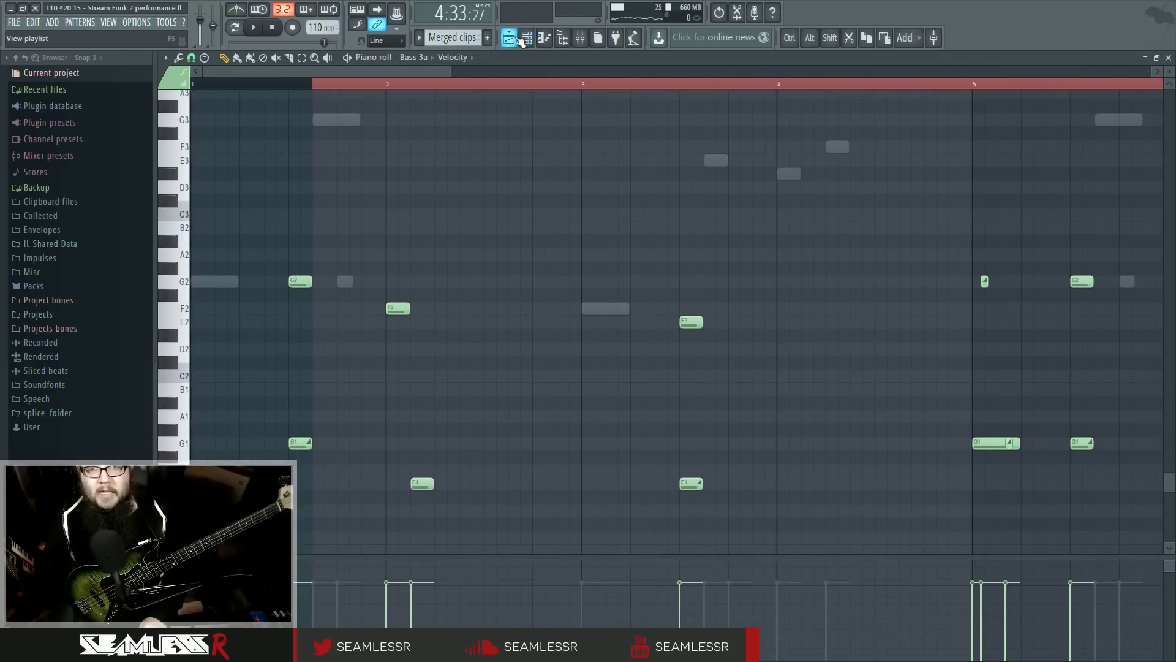
pyautogui.press('F7')
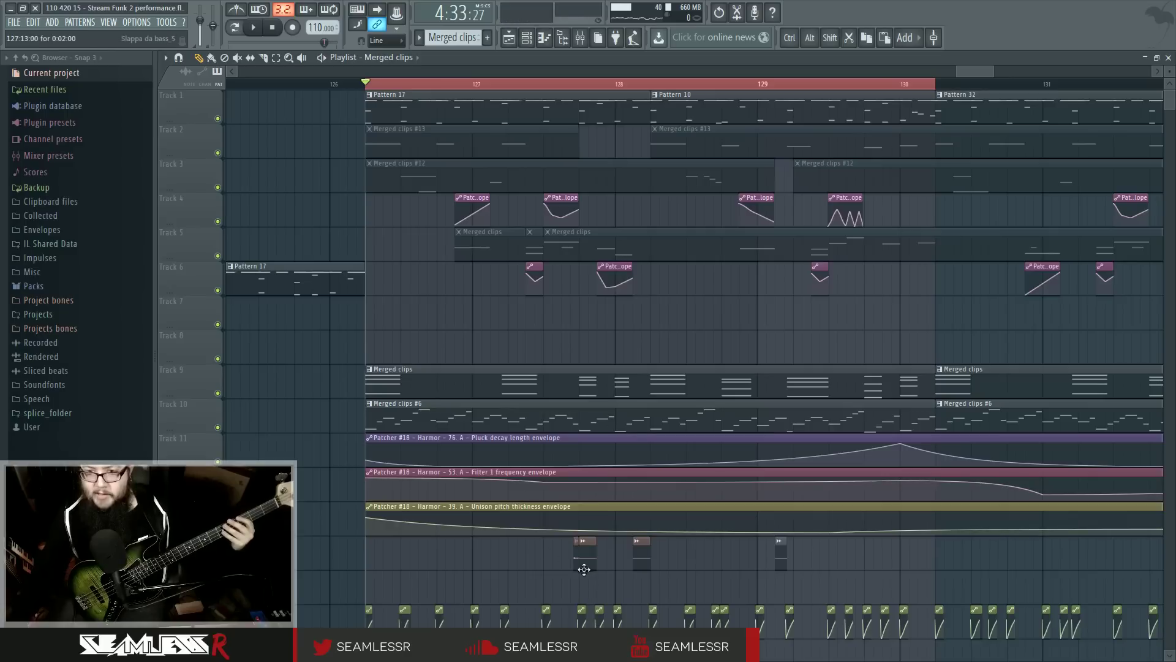
pyautogui.click(579, 85)
pyautogui.press('space')
# Step: Move the song position to late in bar 127 and toggle playback there
pyautogui.click(561, 84)
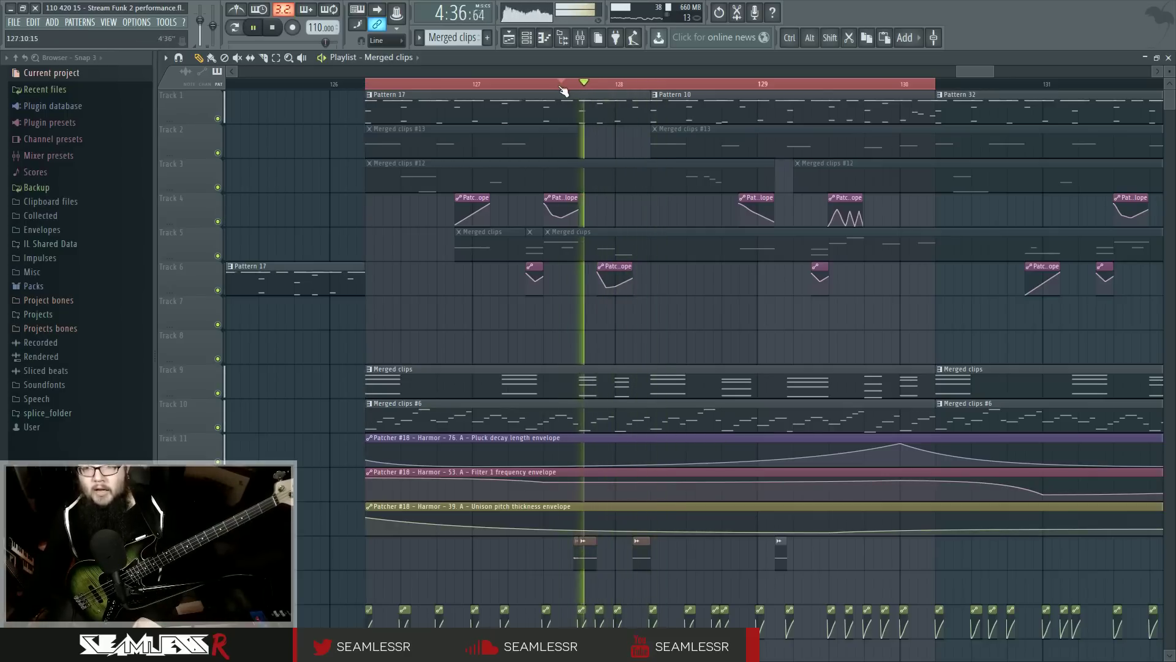
pyautogui.press('space')
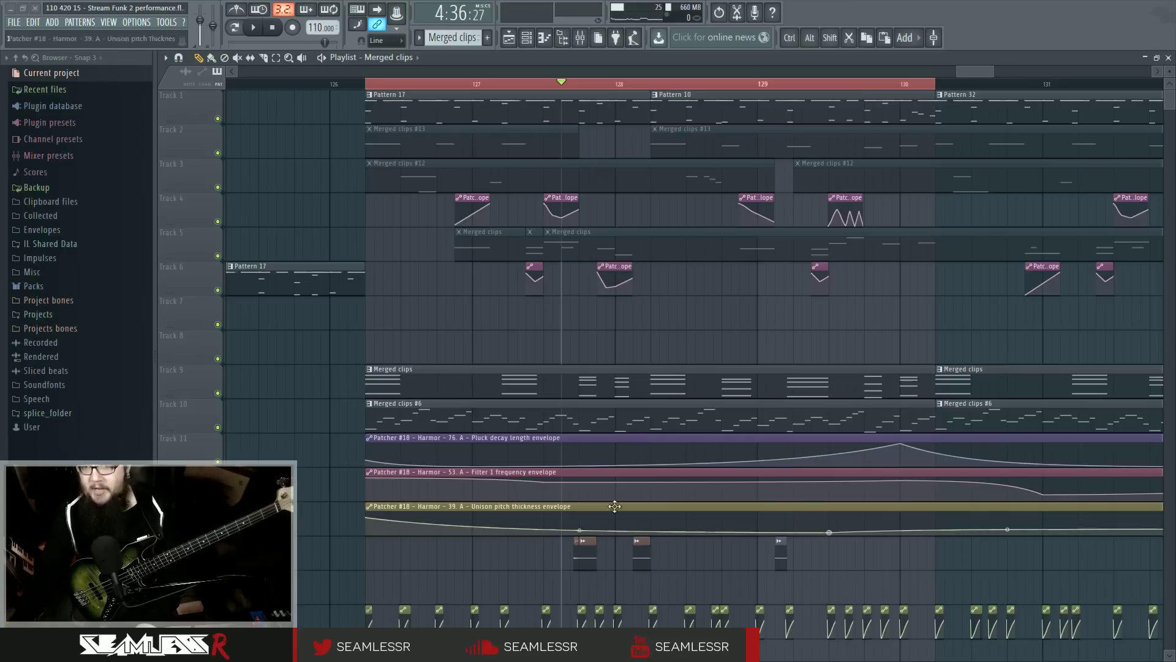
pyautogui.scroll(-6, 499, 341)
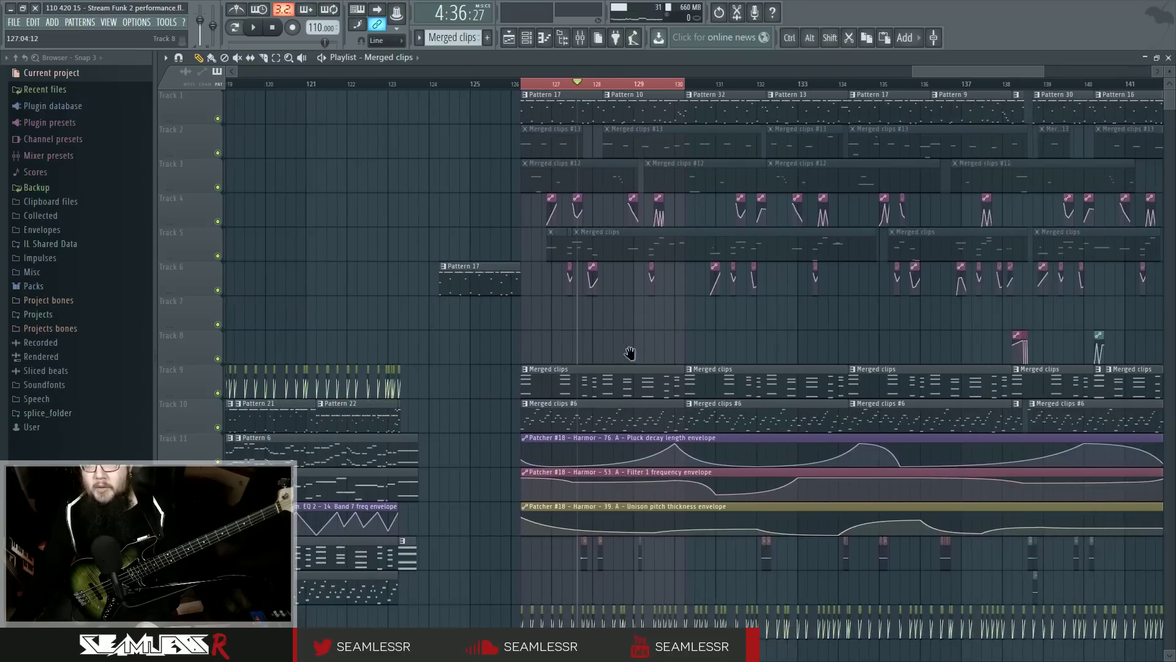
pyautogui.scroll(5, 699, 339)
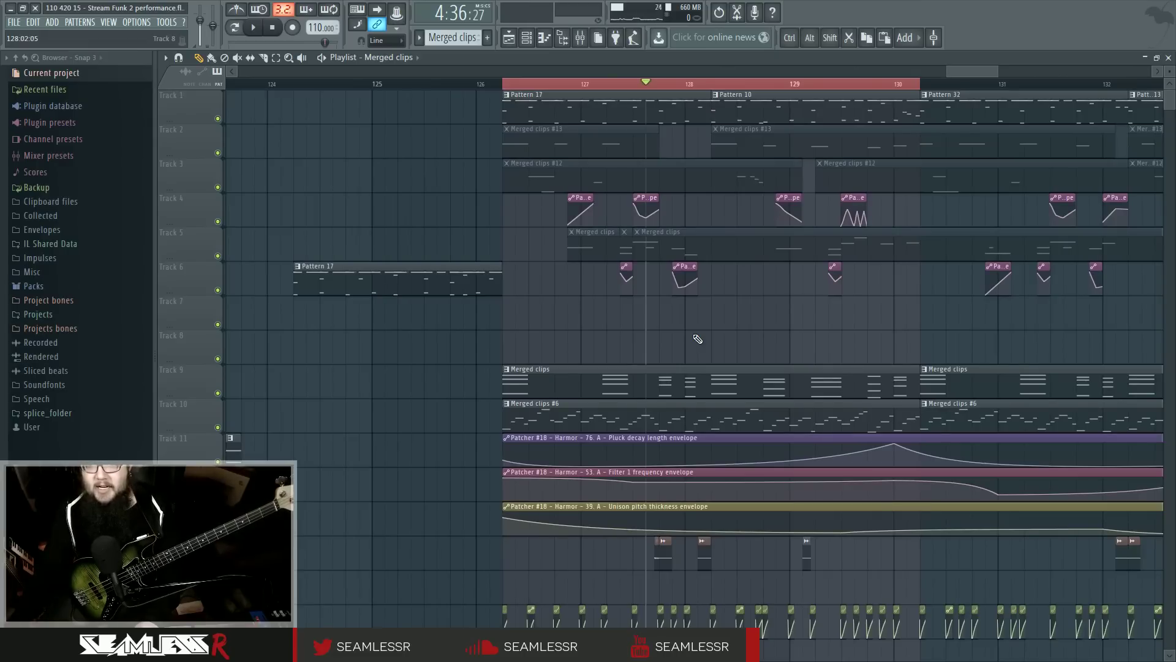
pyautogui.scroll(-5, 577, 539)
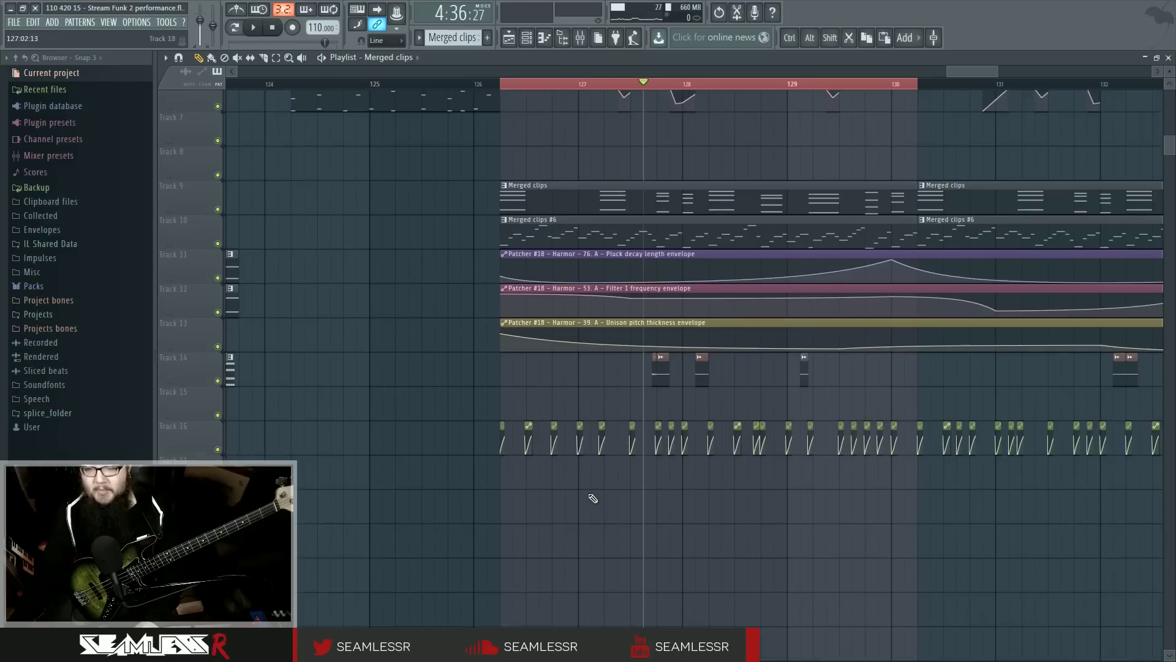
pyautogui.scroll(5, 402, 380)
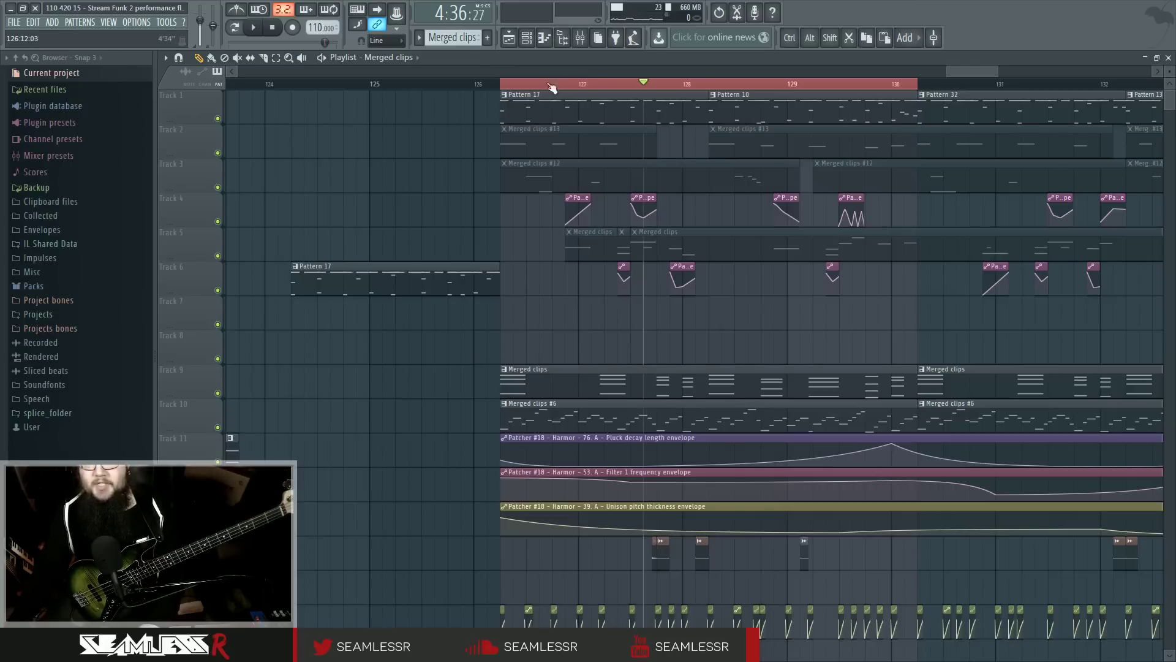
pyautogui.click(580, 38)
pyautogui.click(579, 38)
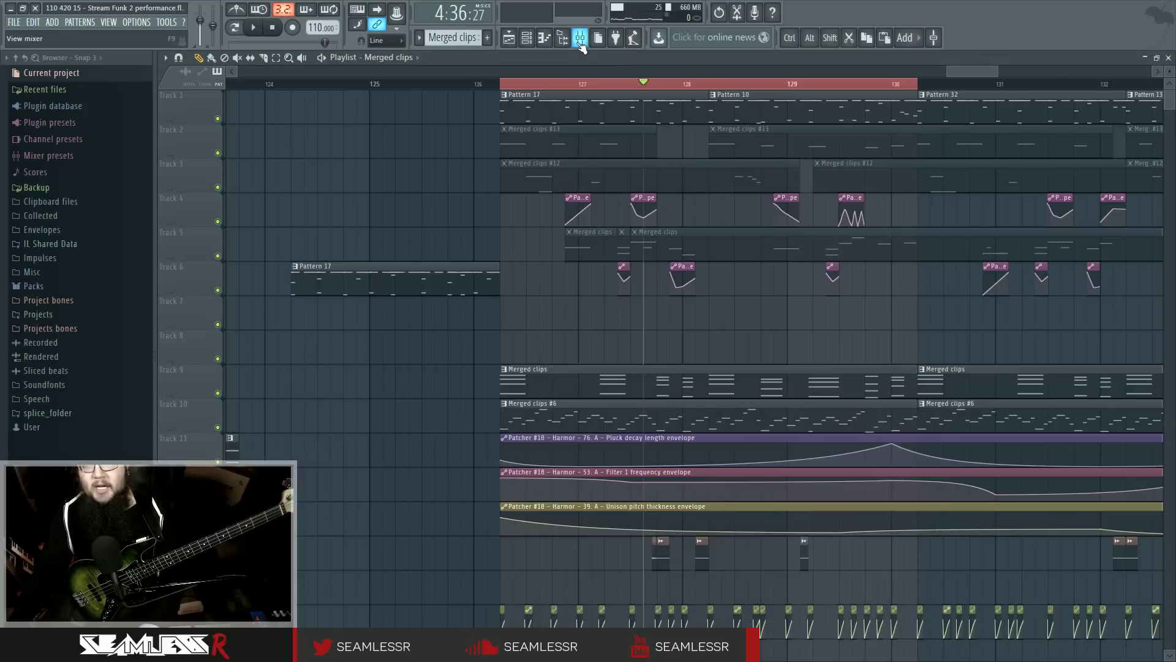